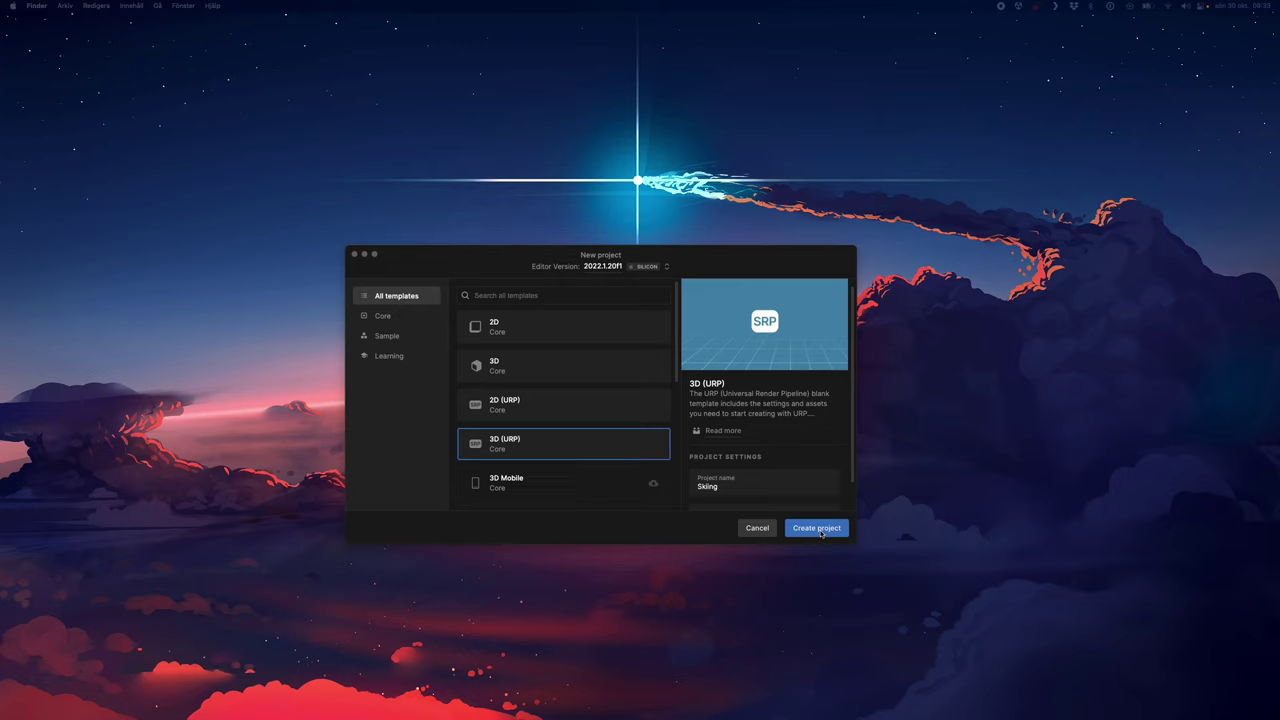
Create the Skiing project from the 3D (URP) template in Unity Hub
{"action": "left_click", "coordinate": [820, 533]}
{"action": "left_click", "coordinate": [820, 533]}
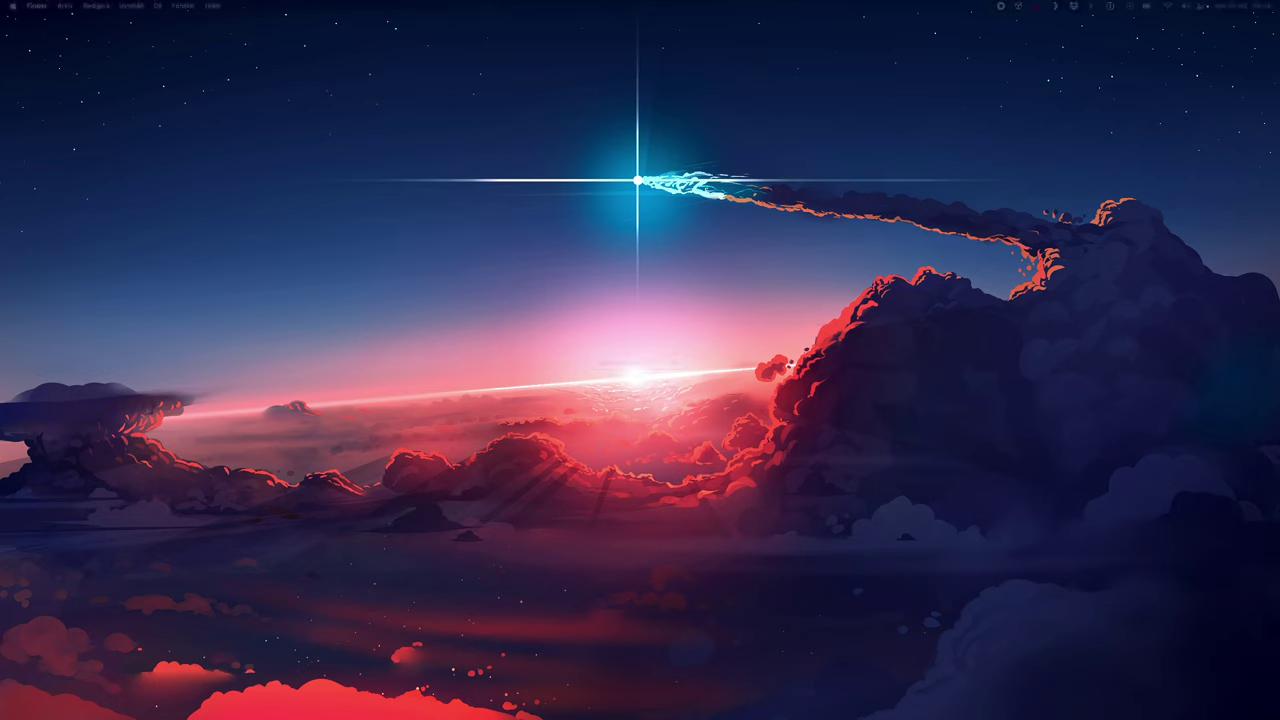
{"action": "key", "text": "ctrl+Up"}
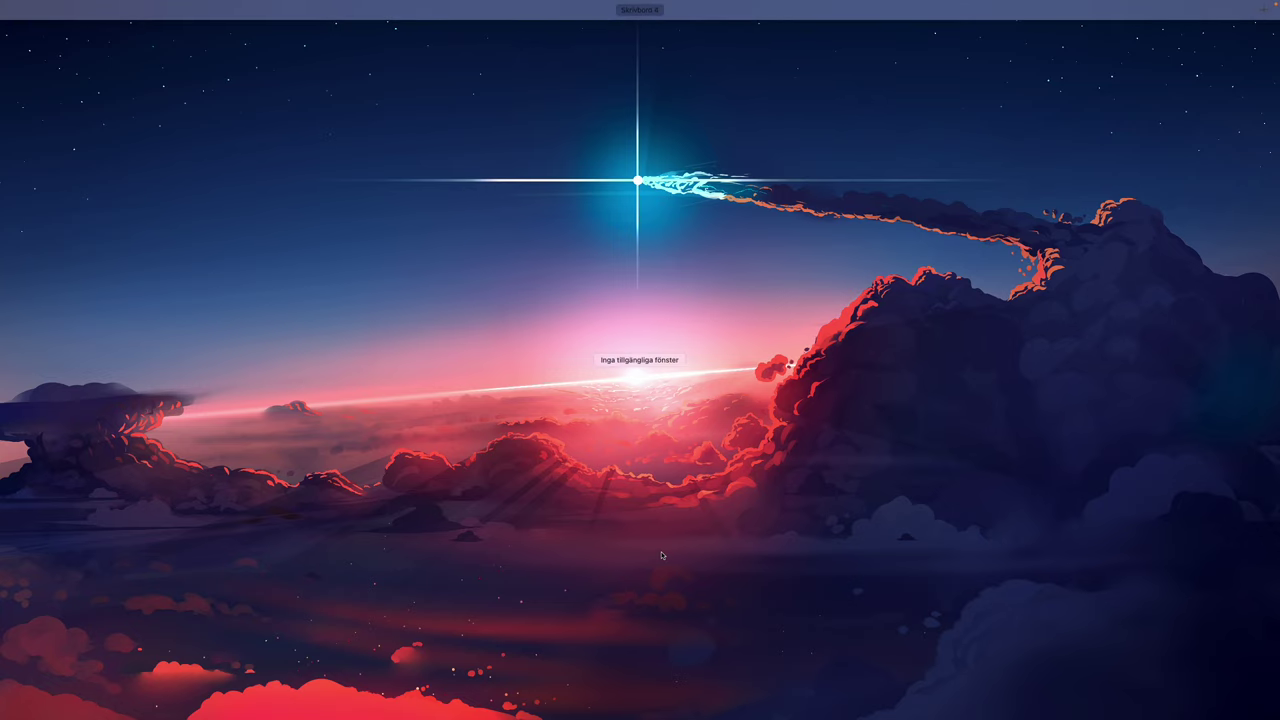
{"action": "left_click", "coordinate": [748, 508]}
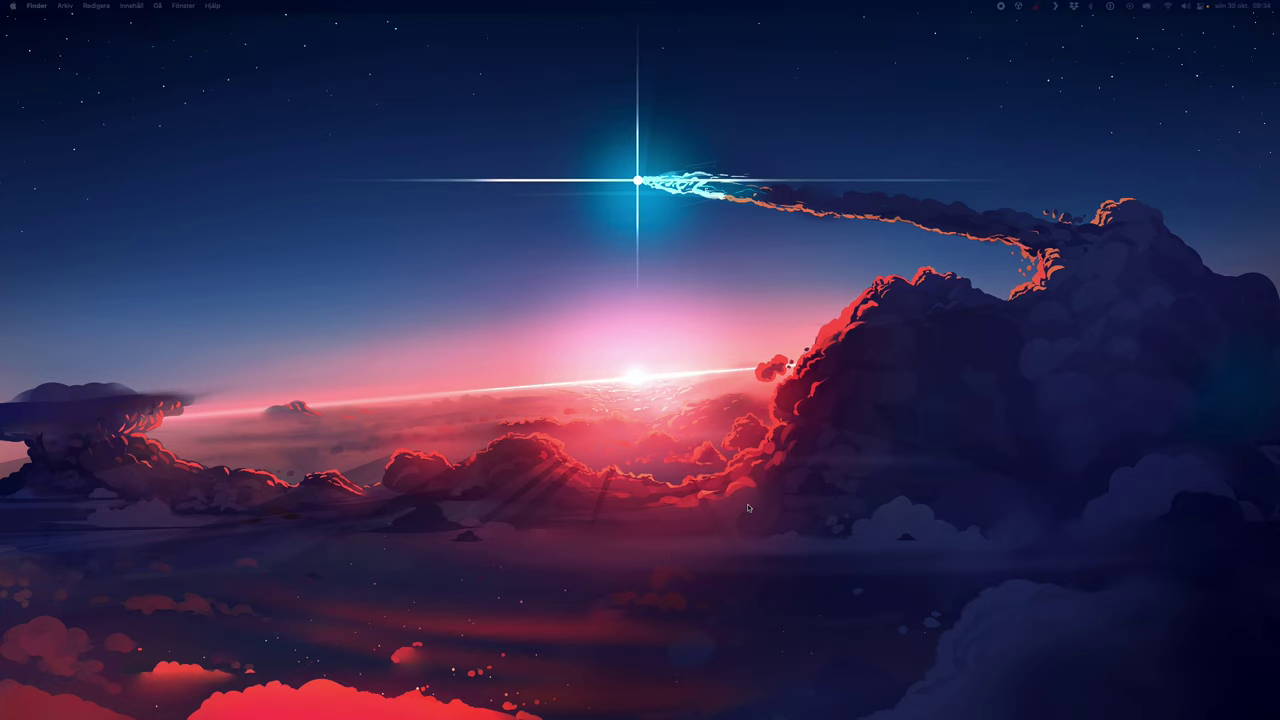
{"action": "key", "text": "ctrl+Up"}
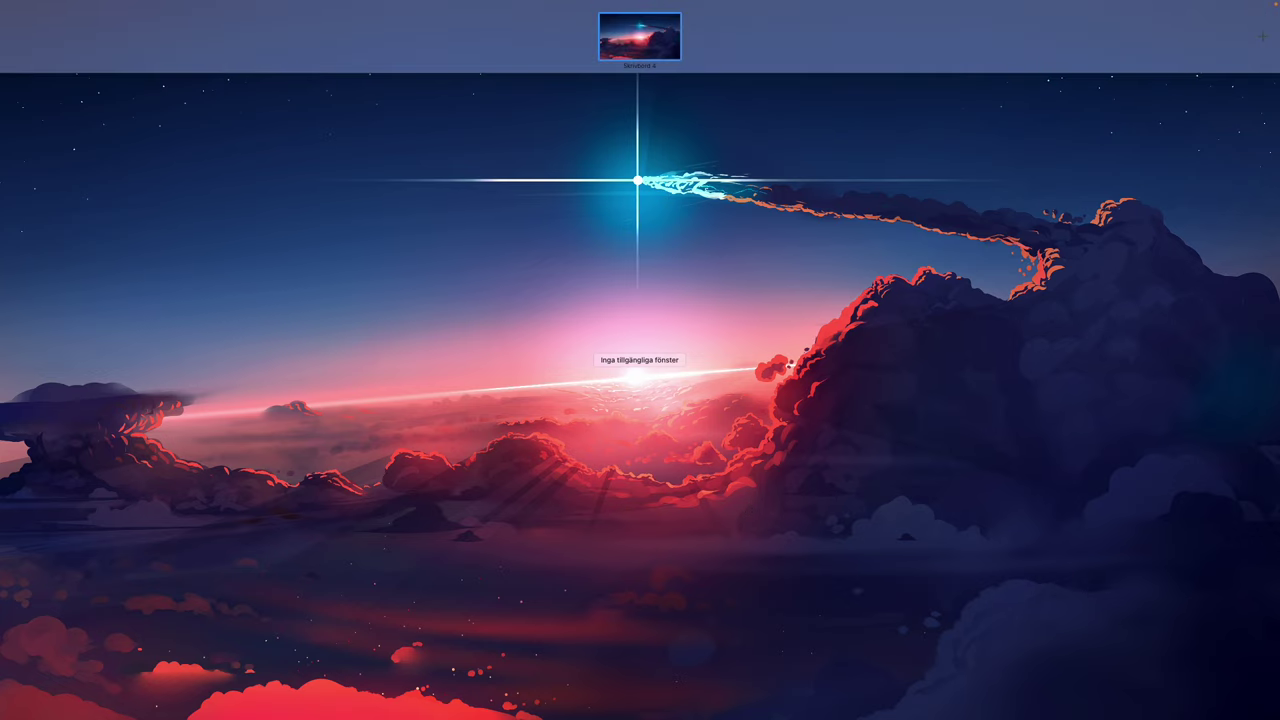
{"action": "key", "text": "ctrl+Up"}
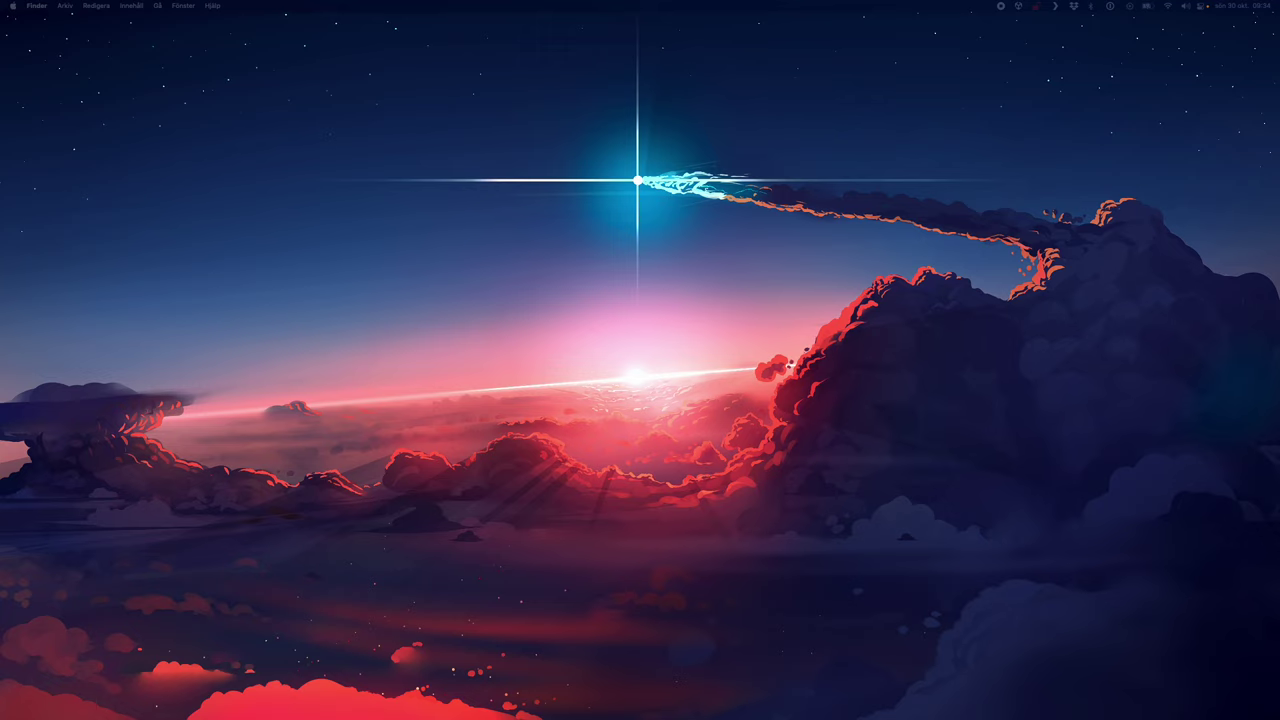
{"action": "left_click", "coordinate": [643, 486]}
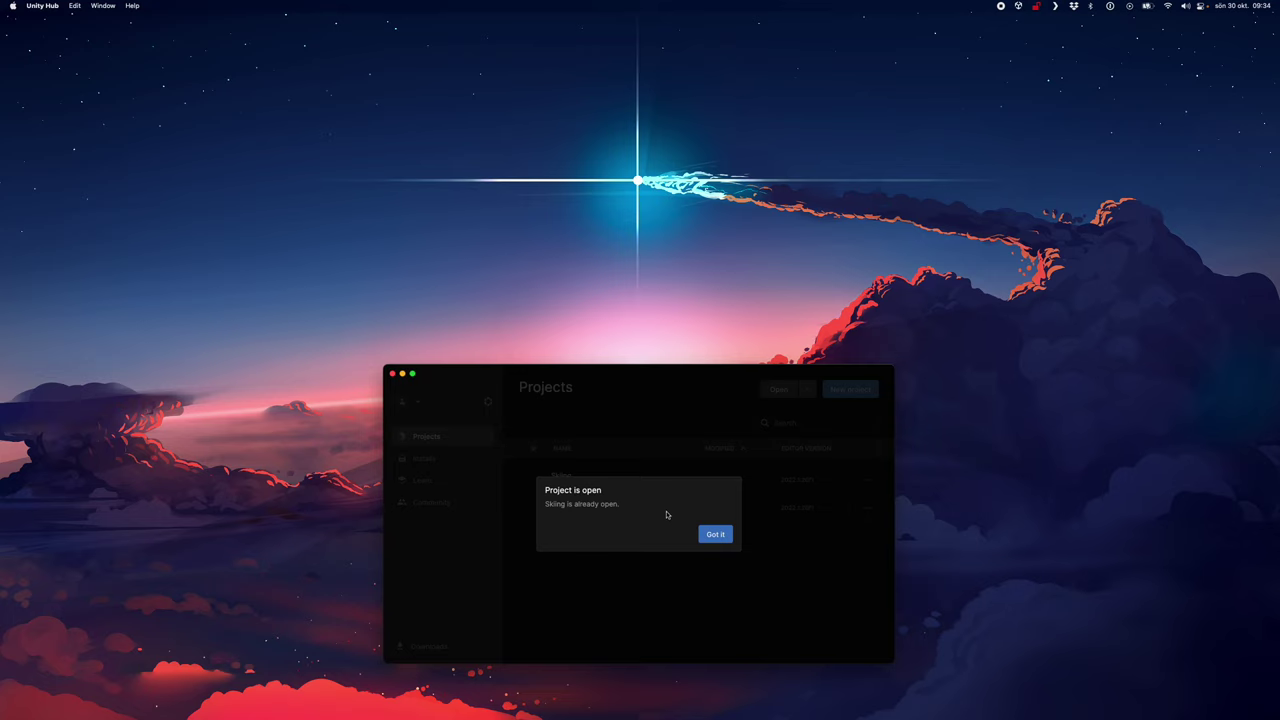
{"action": "key", "text": "ctrl+Up"}
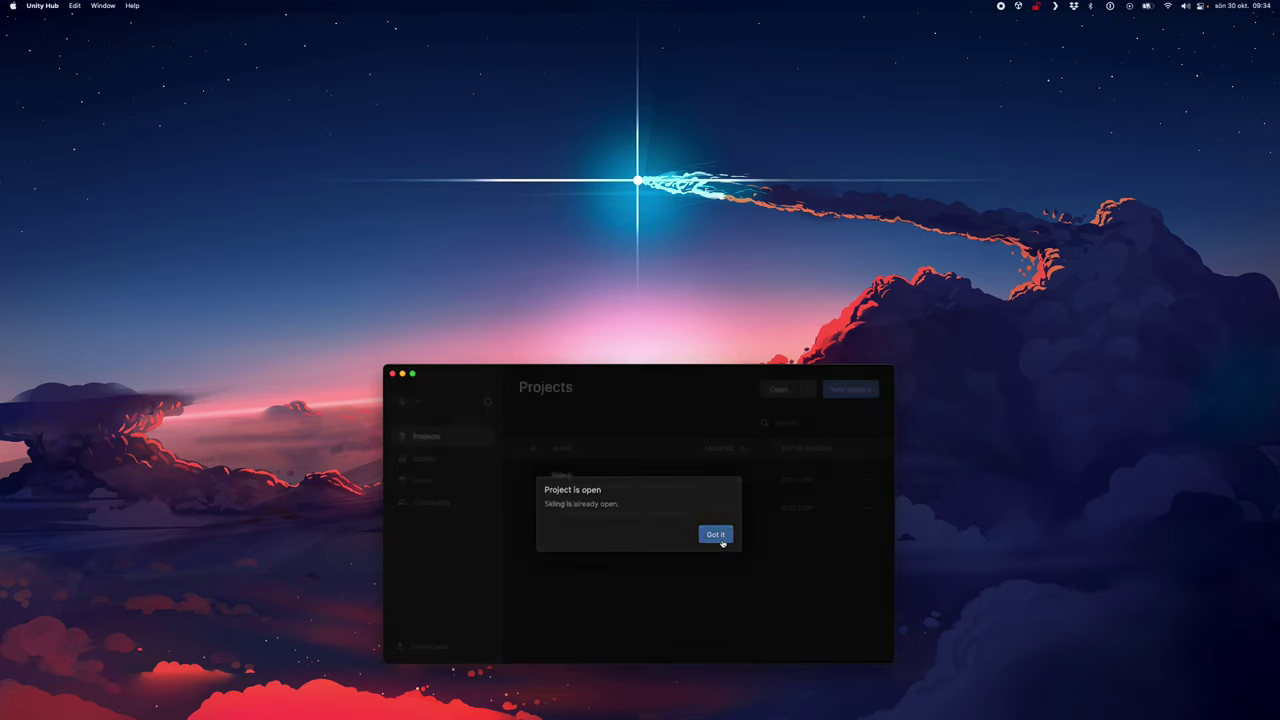
{"action": "left_click", "coordinate": [716, 534]}
{"action": "left_click_drag", "start_coordinate": [675, 407], "coordinate": [673, 445]}
{"action": "key", "text": "ctrl+Right"}
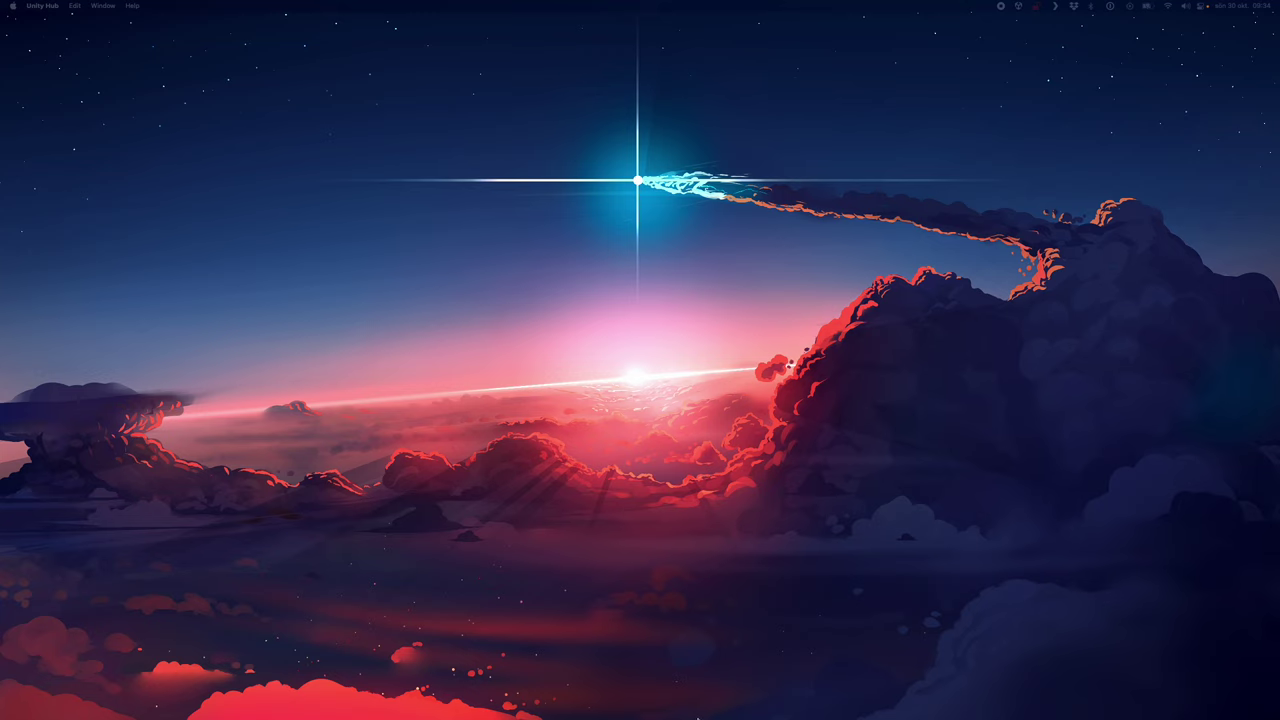
{"action": "left_click", "coordinate": [698, 716]}
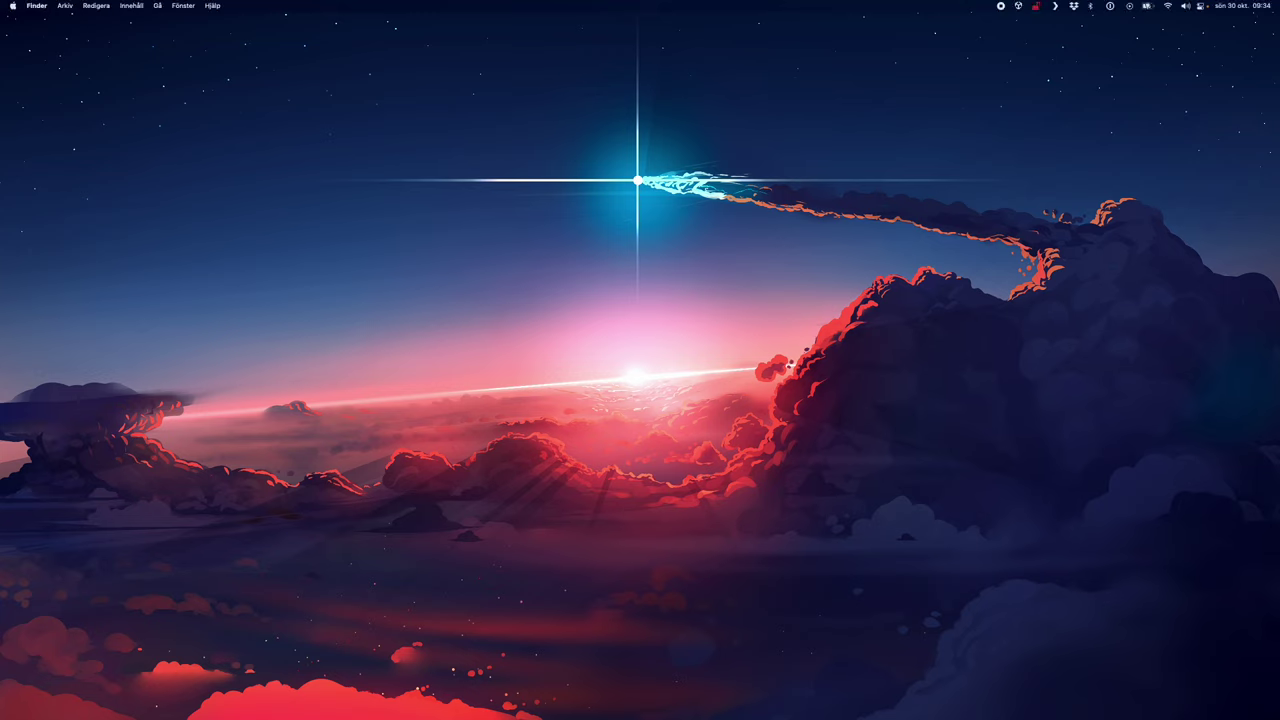
Maximize the editor and rename SampleScene in Assets > Scenes to Collisions
{"action": "left_click", "coordinate": [720, 654]}
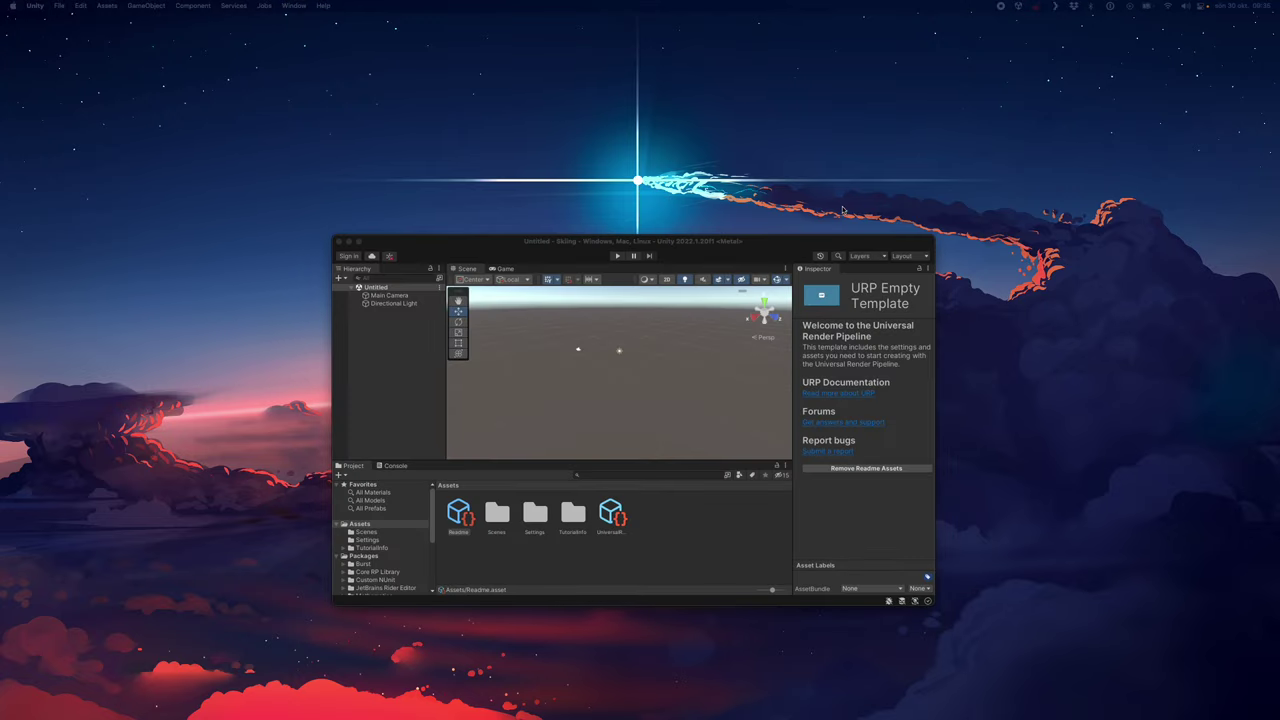
{"action": "double_click", "coordinate": [746, 241]}
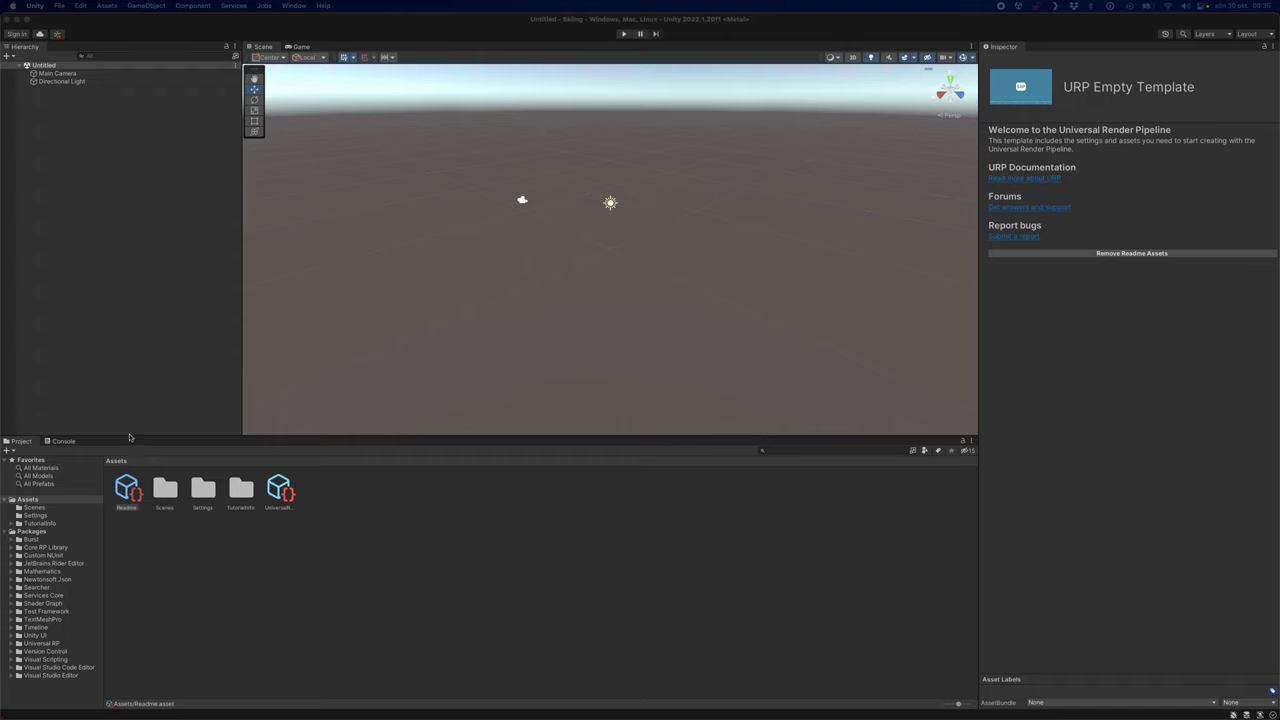
{"action": "double_click", "coordinate": [165, 488]}
{"action": "left_click", "coordinate": [130, 503]}
{"action": "left_click", "coordinate": [125, 508]}
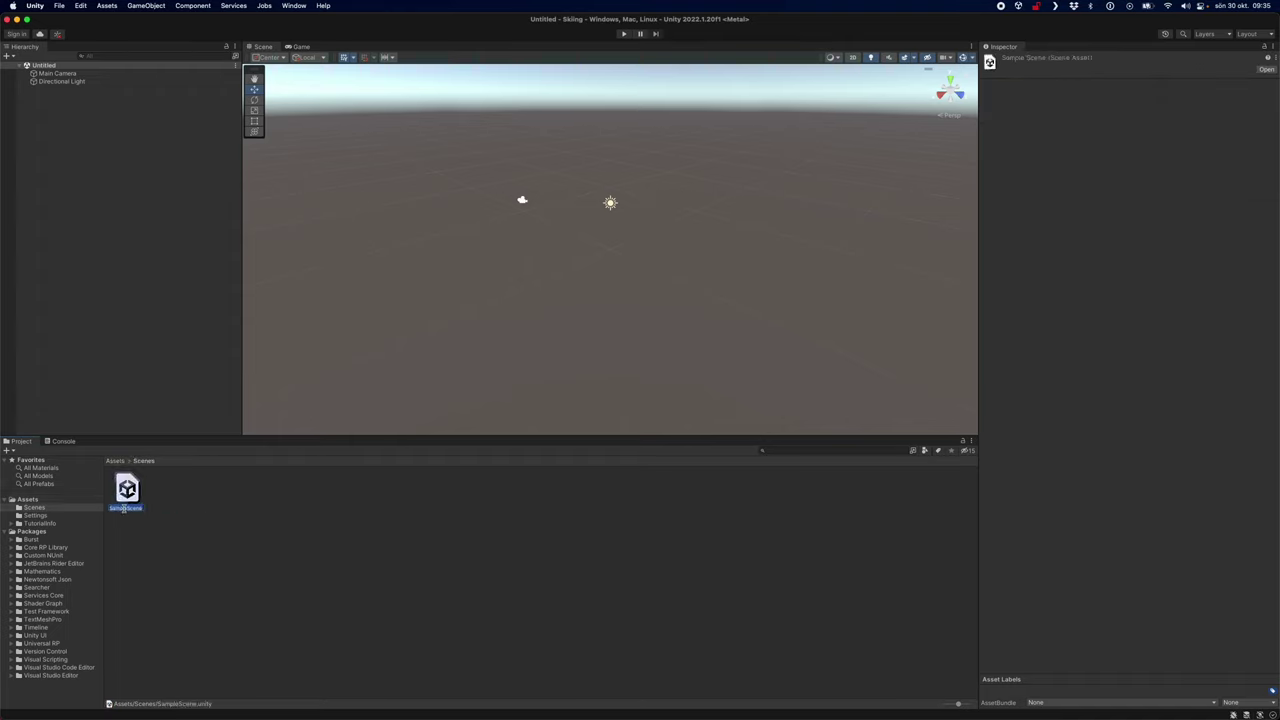
{"action": "type", "text": "Sk"}
{"action": "key", "text": "Return"}
{"action": "left_click", "coordinate": [211, 318]}
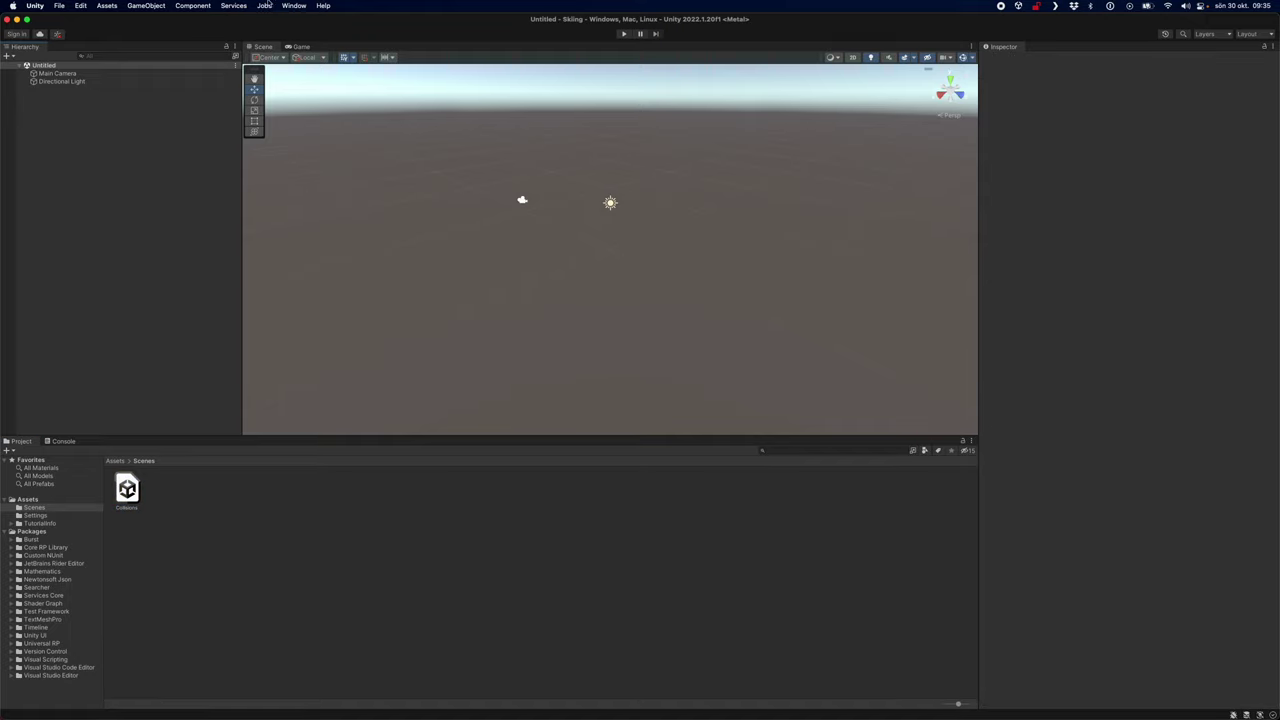
Add a Plane to the scene via the Help search for 'plane'
{"action": "left_click", "coordinate": [327, 7]}
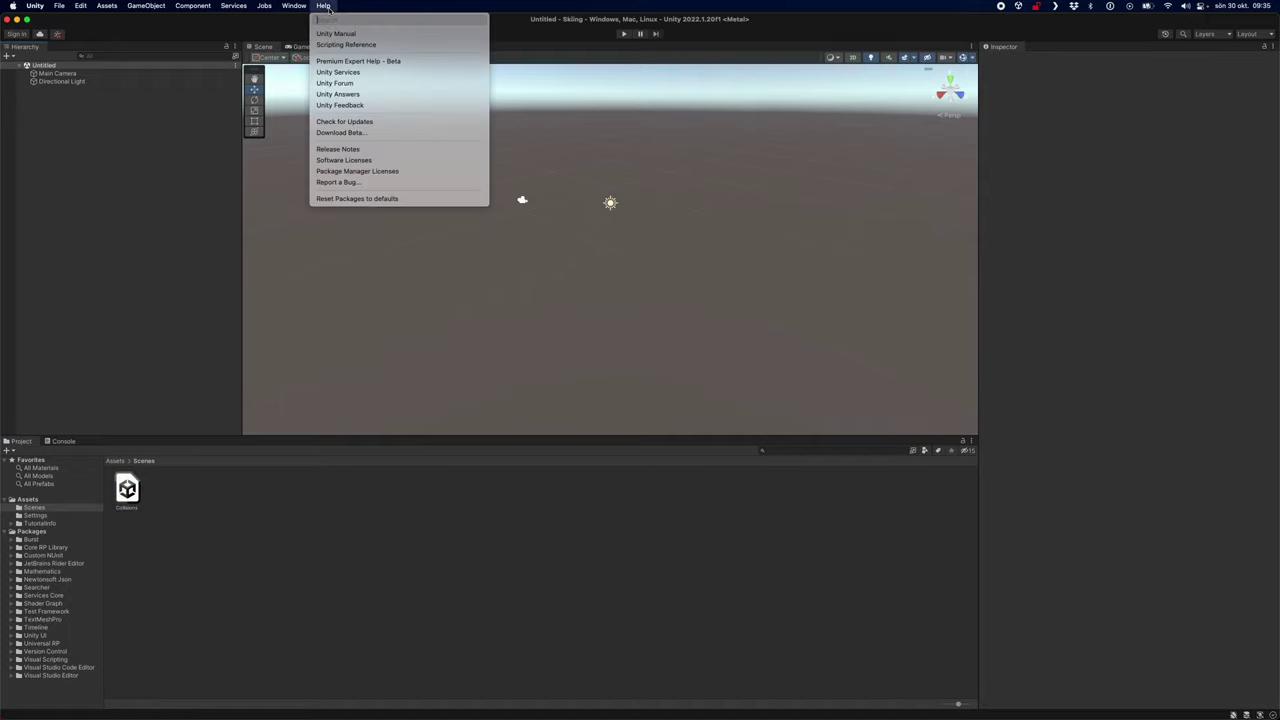
{"action": "type", "text": "plane"}
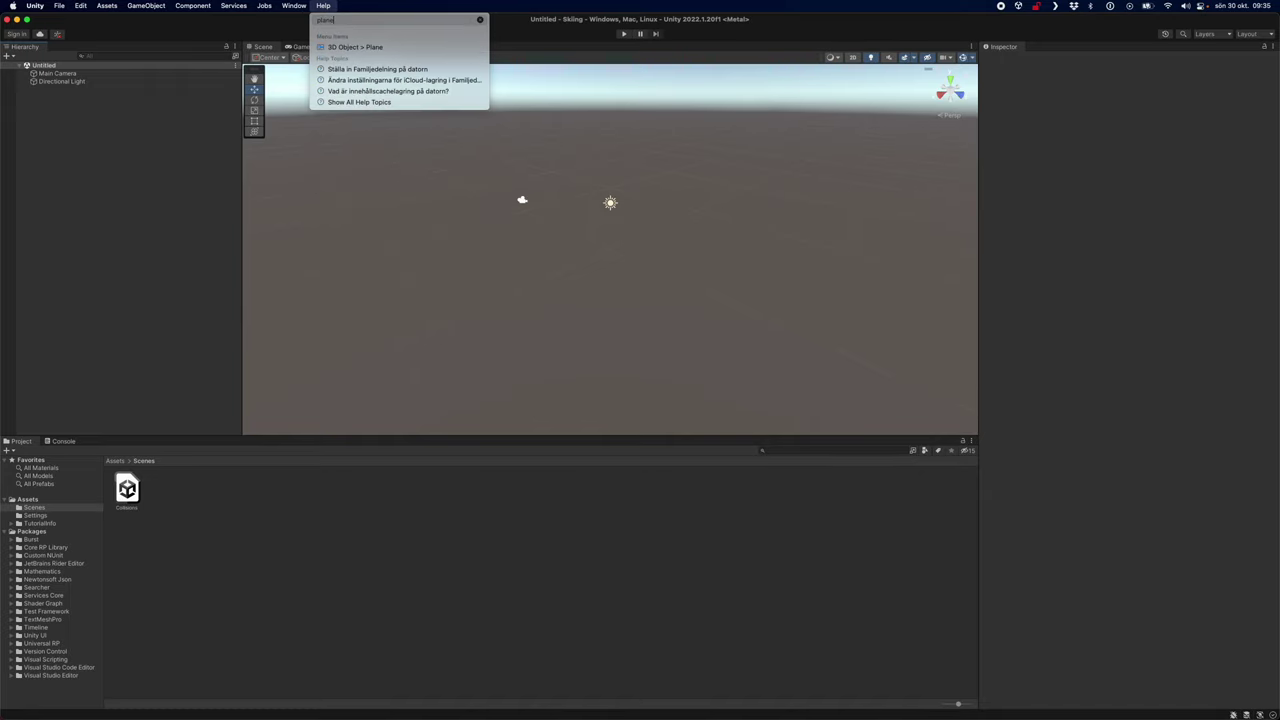
{"action": "left_click", "coordinate": [352, 47]}
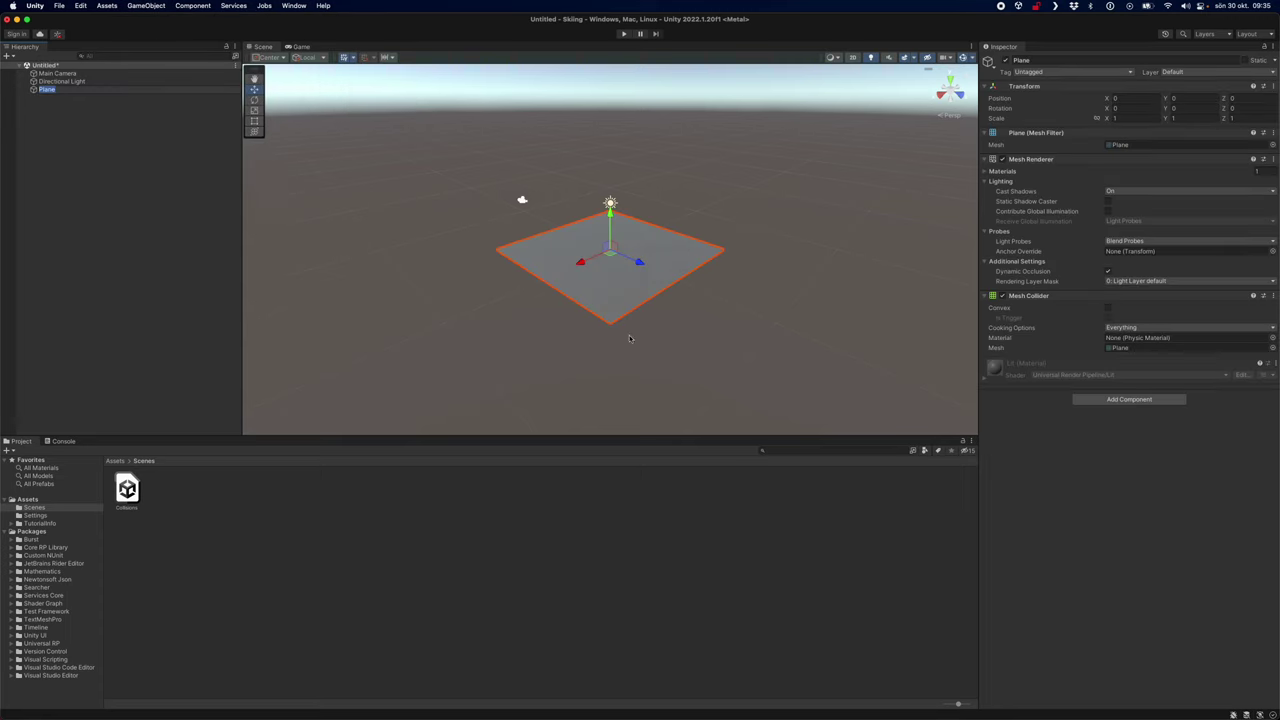
Orbit around the Plane, then shift it slightly along X with the Move tool
{"action": "right_click_drag", "start_coordinate": [690, 327], "coordinate": [600, 340]}
{"action": "left_click_drag", "start_coordinate": [760, 372], "coordinate": [571, 366]}
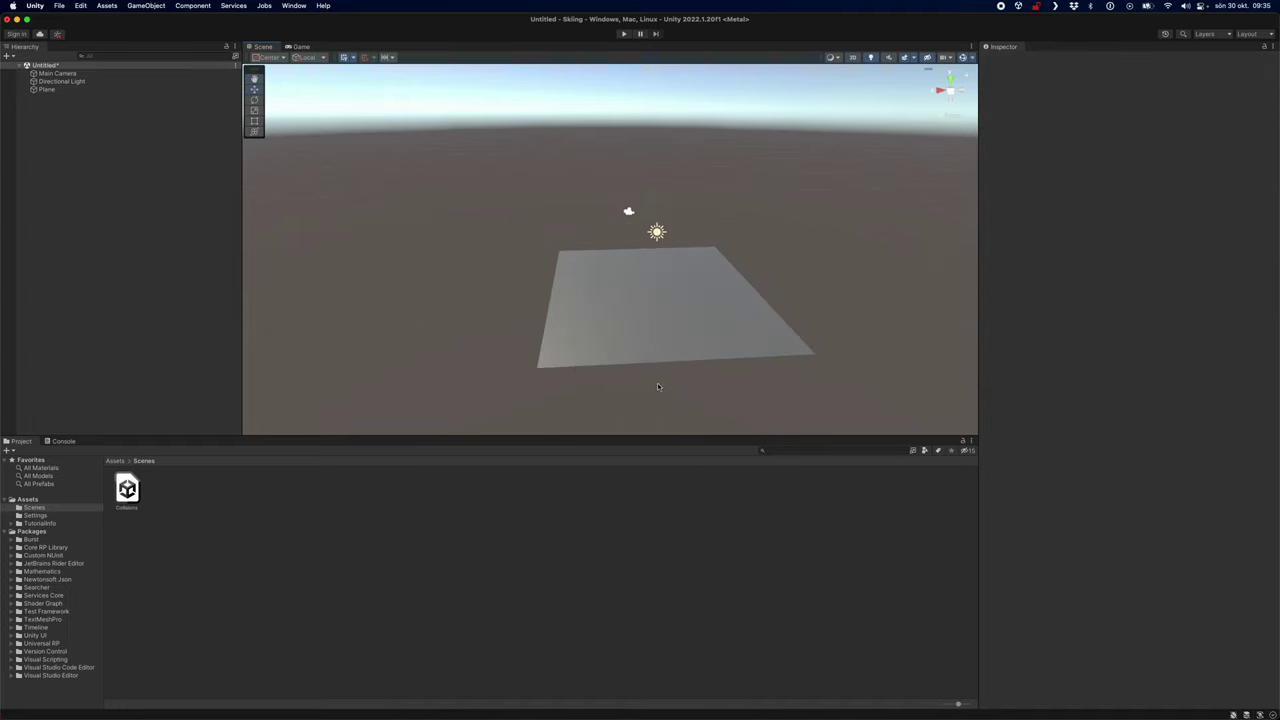
{"action": "mouse_move", "coordinate": [658, 386]}
{"action": "left_mouse_down"}
{"action": "mouse_move", "coordinate": [626, 383]}
{"action": "mouse_move", "coordinate": [657, 357]}
{"action": "mouse_move", "coordinate": [658, 390]}
{"action": "left_mouse_up"}
{"action": "right_click_drag", "start_coordinate": [658, 390], "coordinate": [671, 310]}
{"action": "key", "text": "w"}
{"action": "left_click", "coordinate": [643, 300]}
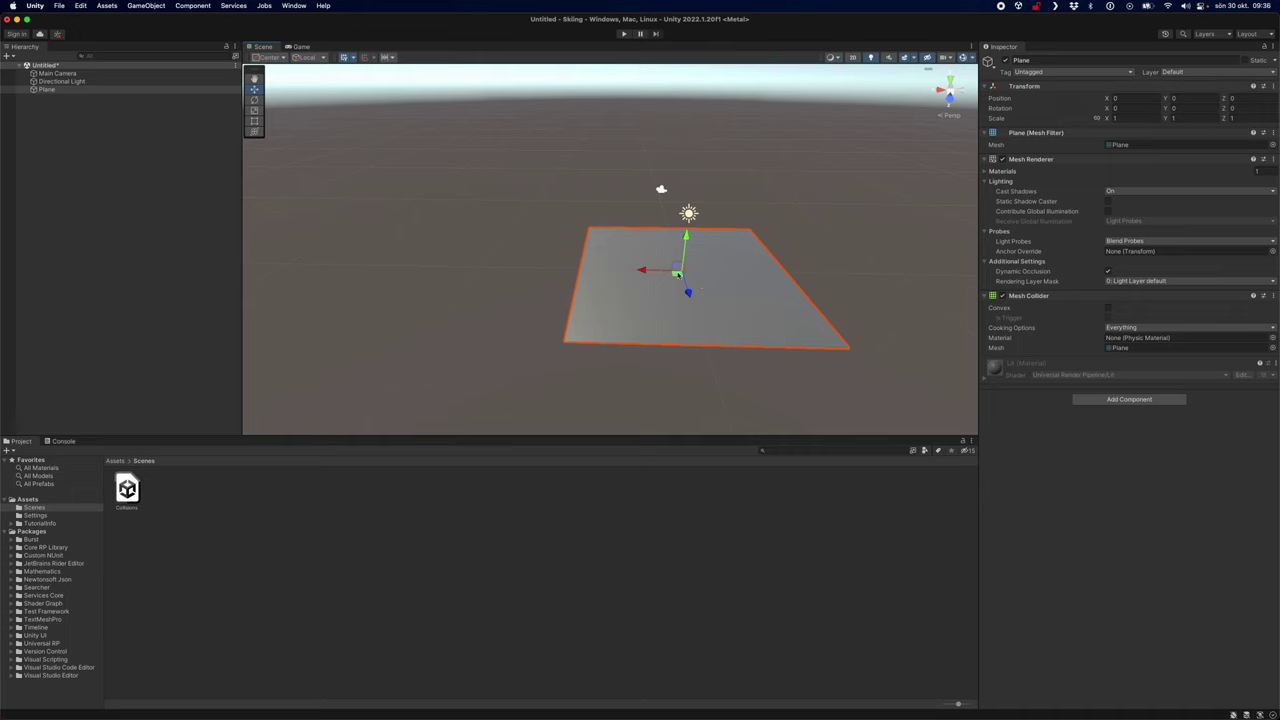
{"action": "mouse_move", "coordinate": [677, 274]}
{"action": "left_mouse_down"}
{"action": "mouse_move", "coordinate": [620, 271]}
{"action": "mouse_move", "coordinate": [662, 272]}
{"action": "left_mouse_up"}
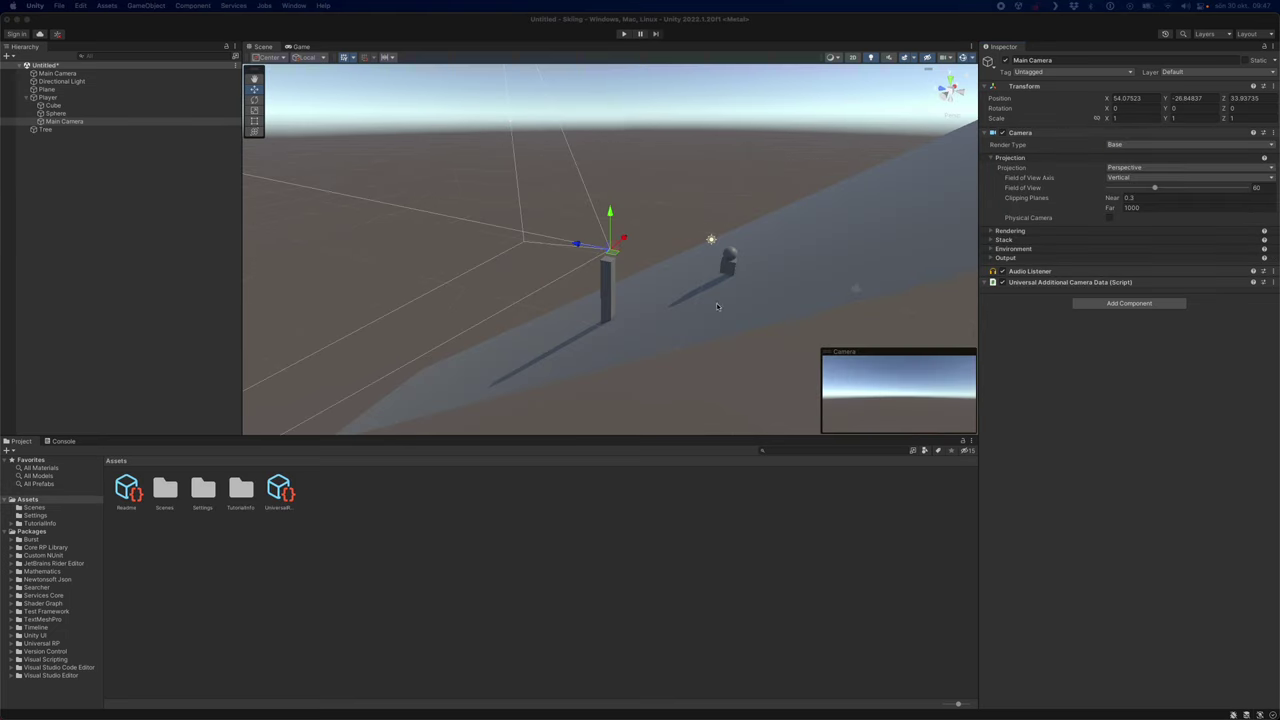
Select the slope Plane to give it scale X 2, Z 15
{"action": "left_click", "coordinate": [822, 30]}
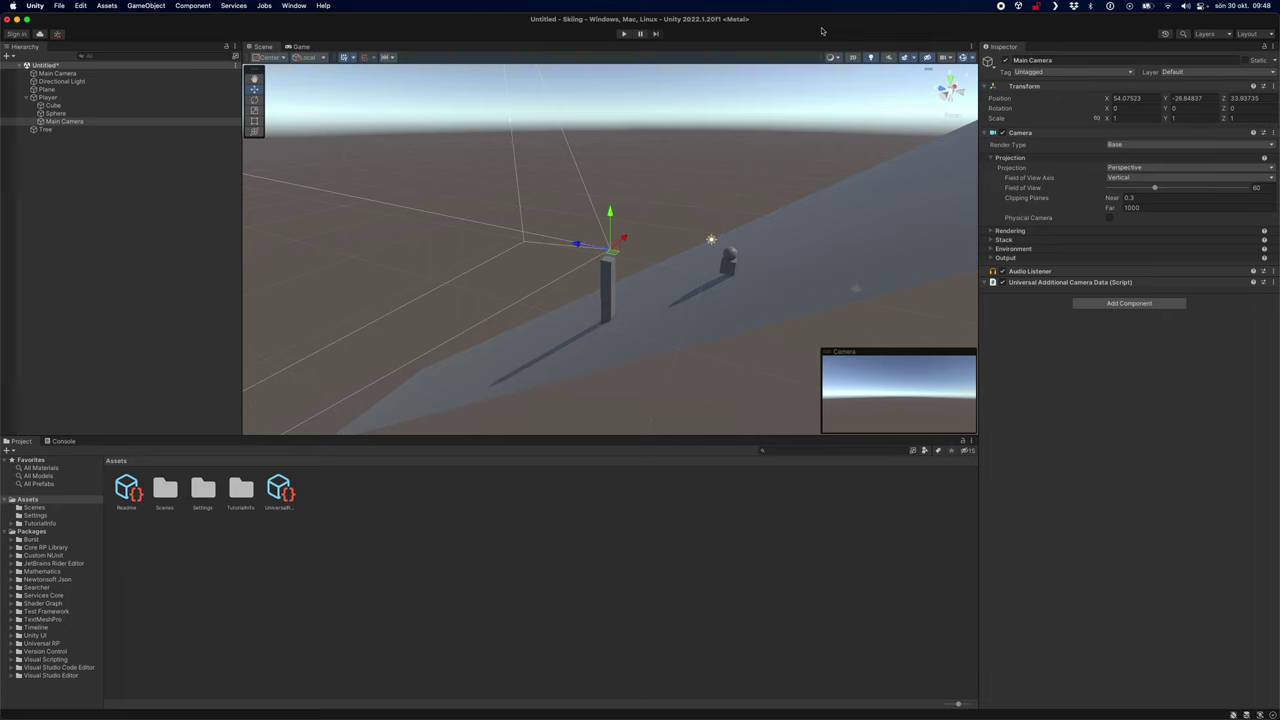
{"action": "left_click", "coordinate": [817, 247]}
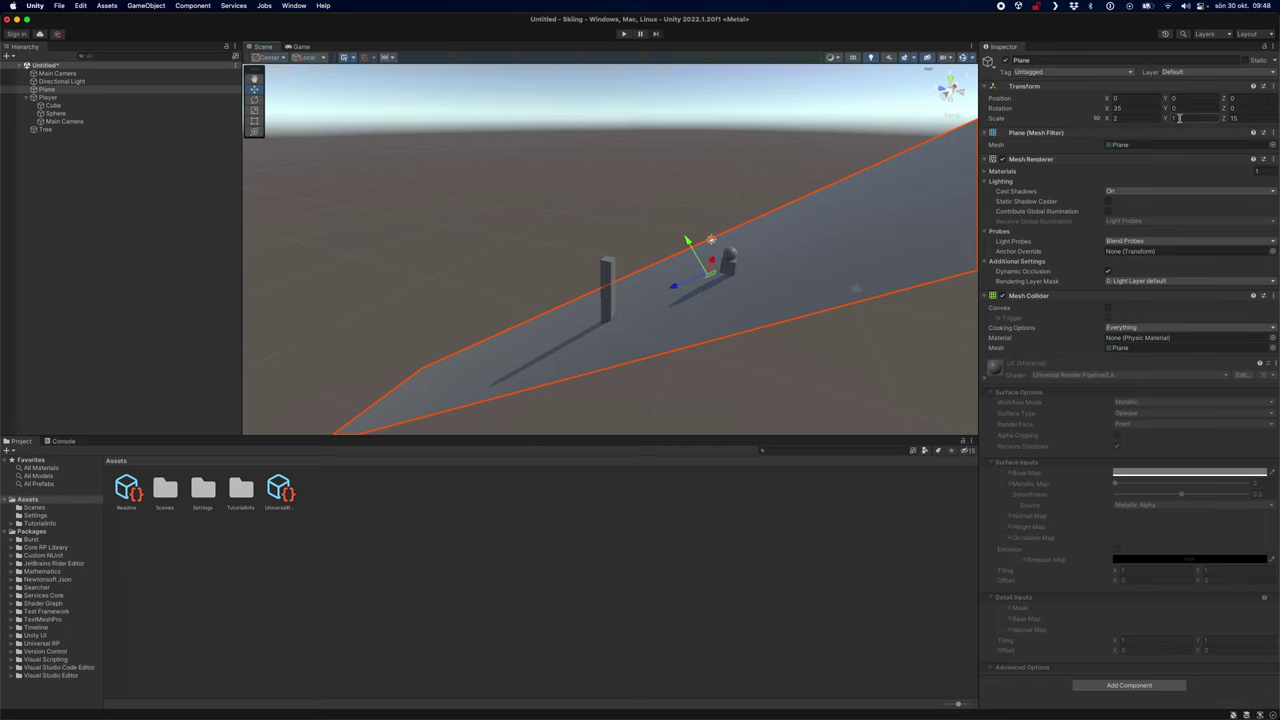
{"action": "left_click", "coordinate": [1250, 118]}
{"action": "left_click", "coordinate": [732, 266]}
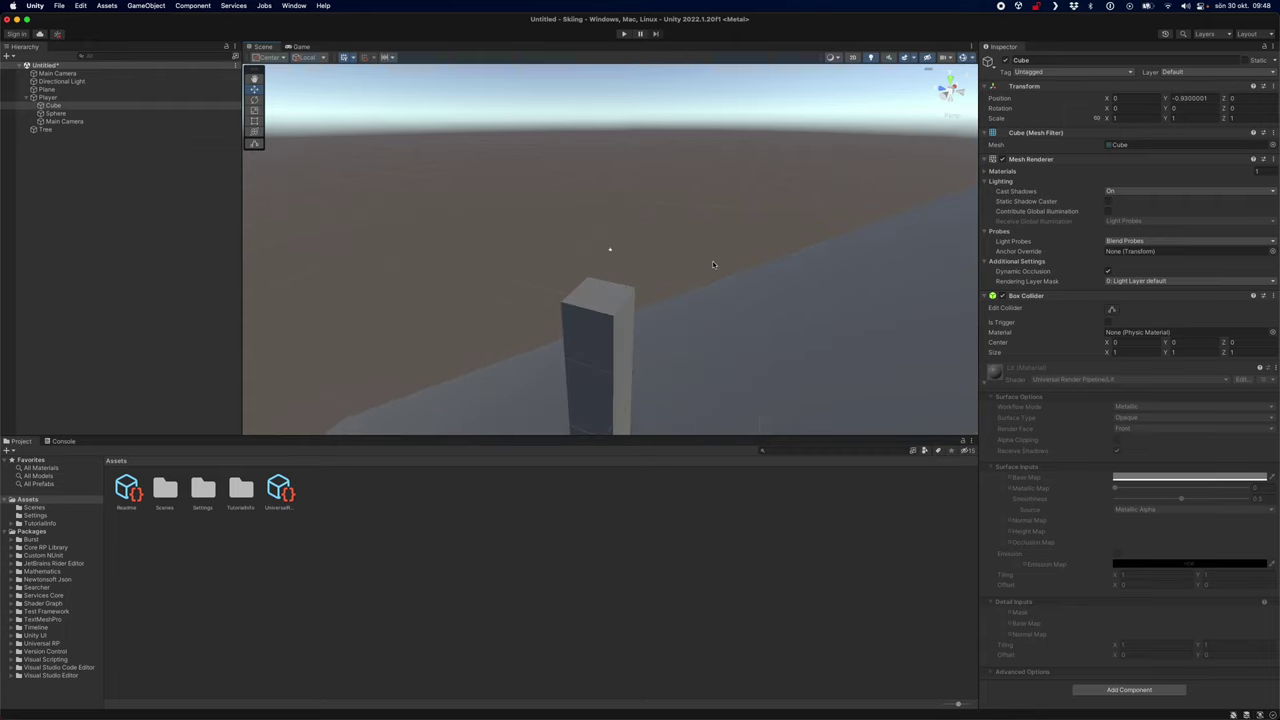
{"action": "right_click_drag", "start_coordinate": [717, 276], "coordinate": [789, 272]}
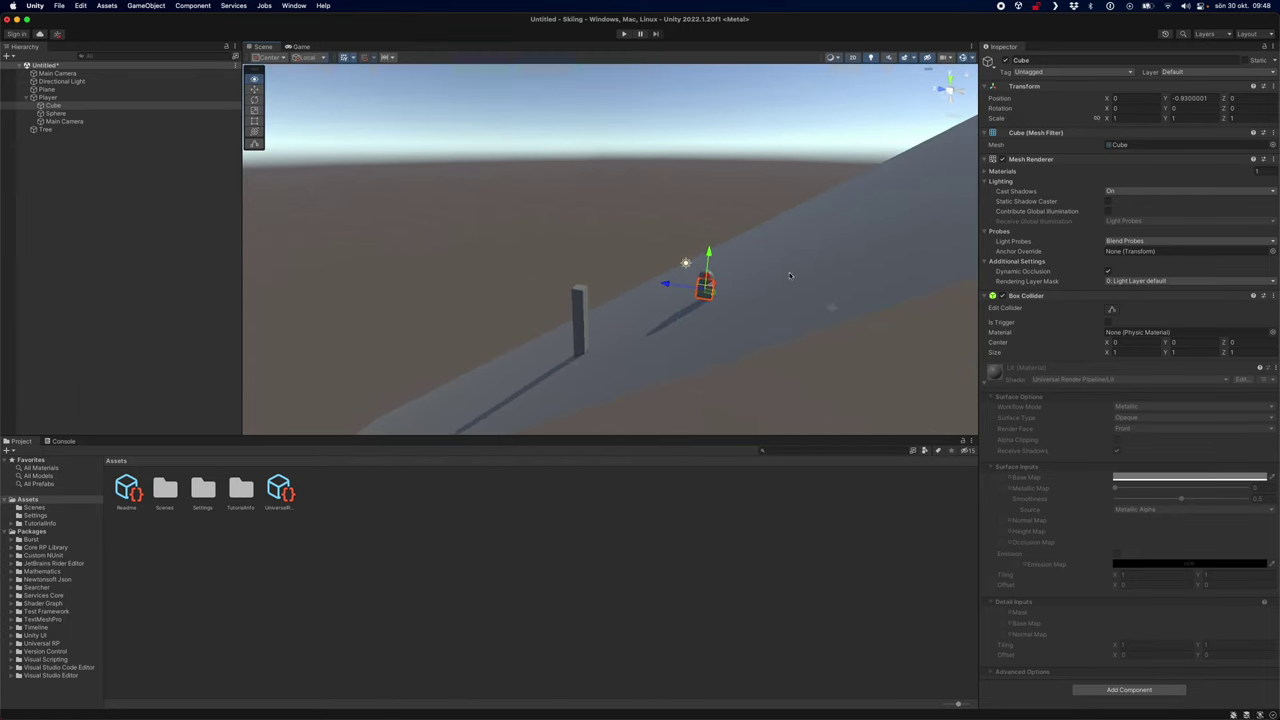
{"action": "mouse_move", "coordinate": [734, 318]}
{"action": "right_mouse_down"}
{"action": "mouse_move", "coordinate": [822, 358]}
{"action": "mouse_move", "coordinate": [757, 320]}
{"action": "mouse_move", "coordinate": [831, 334]}
{"action": "mouse_move", "coordinate": [823, 323]}
{"action": "mouse_move", "coordinate": [753, 313]}
{"action": "right_mouse_up"}
{"action": "scroll", "coordinate": [655, 331], "scroll_direction": "up", "scroll_amount": 3}
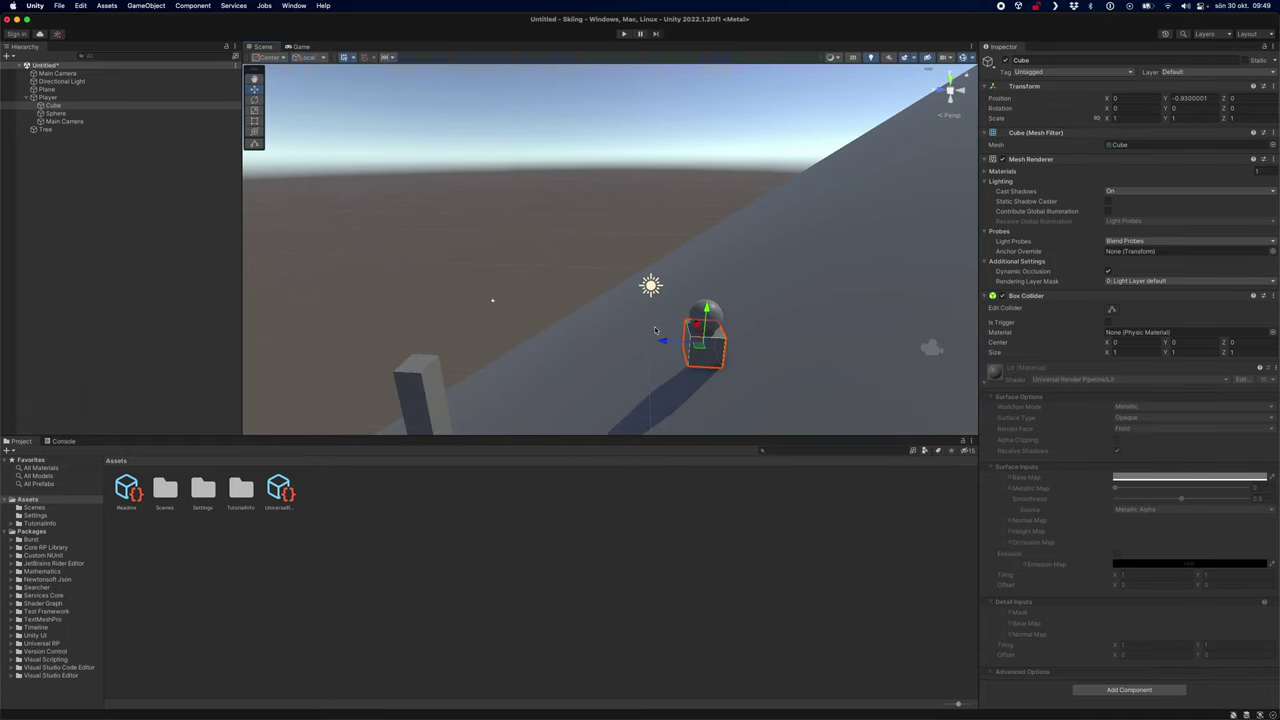
{"action": "left_click", "coordinate": [714, 318]}
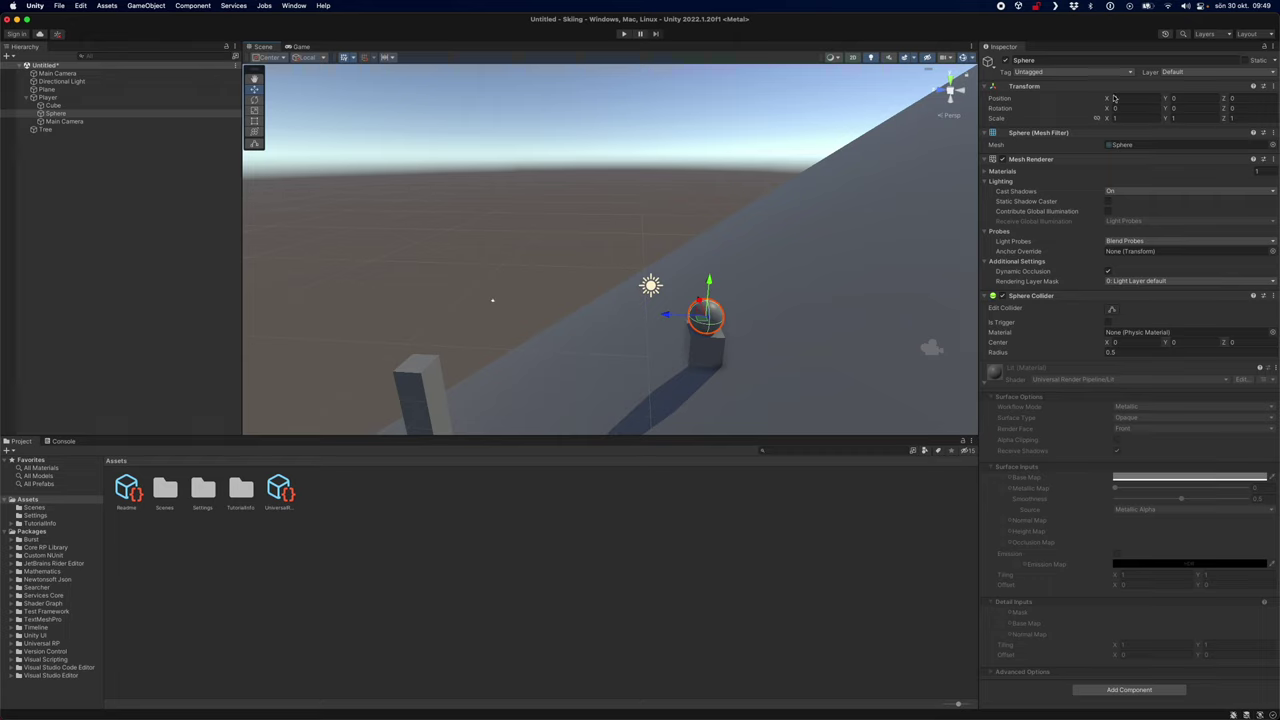
{"action": "left_click", "coordinate": [59, 107]}
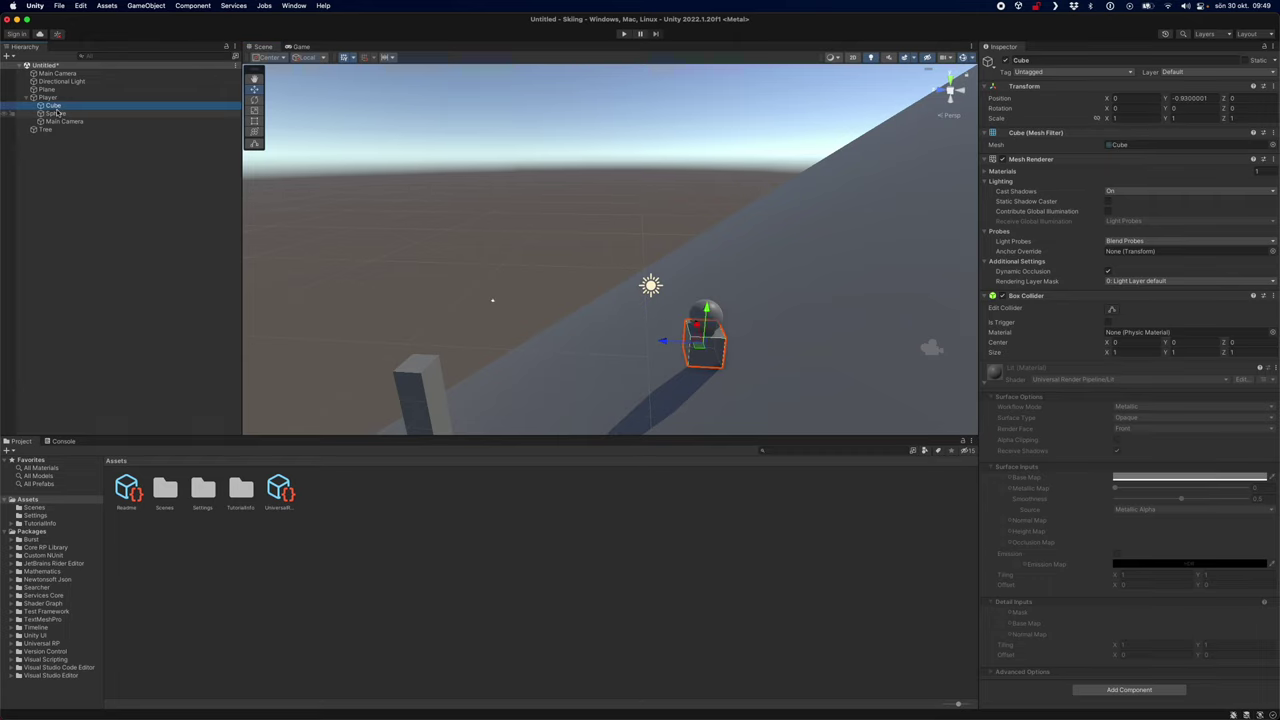
{"action": "left_click", "coordinate": [146, 6]}
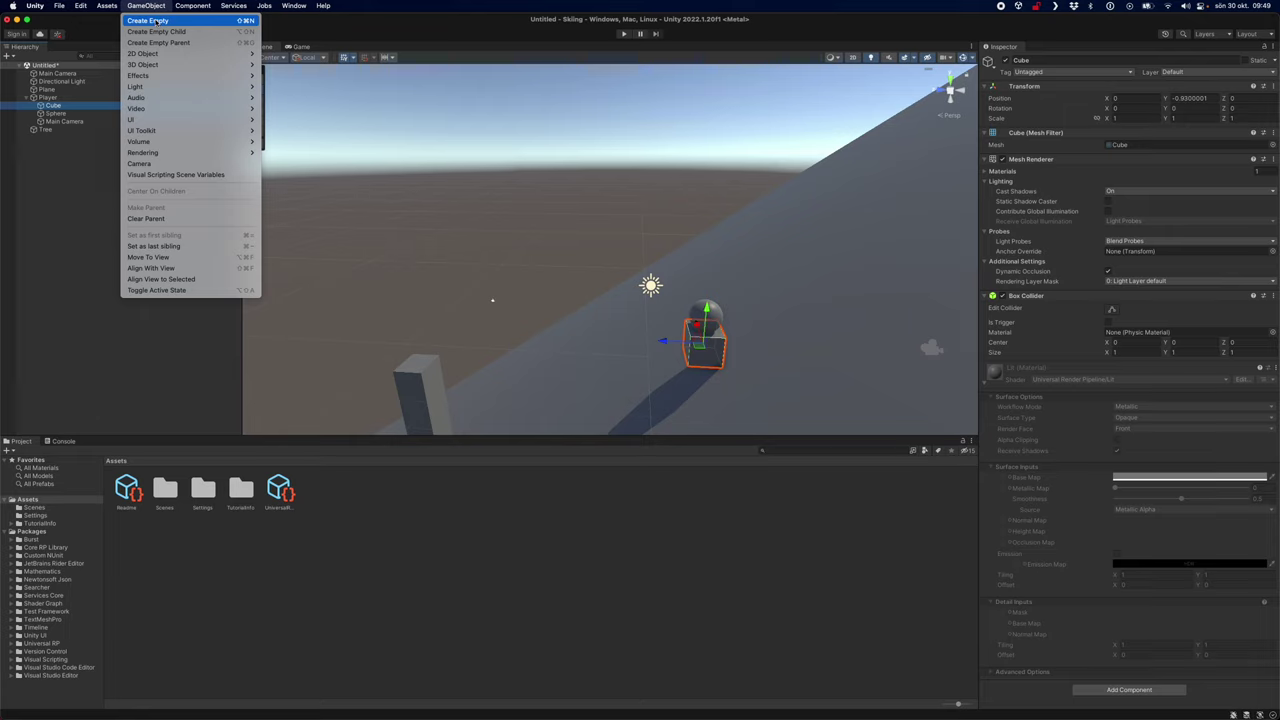
{"action": "left_click", "coordinate": [57, 106]}
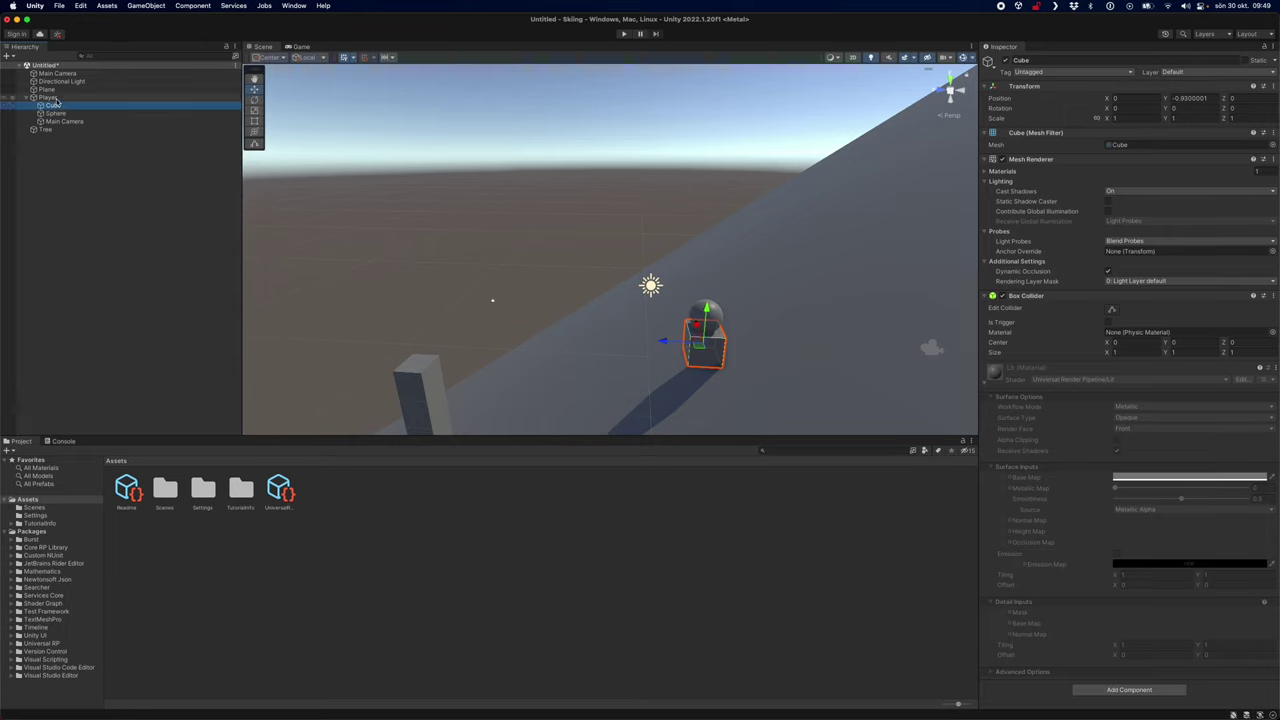
{"action": "left_click", "coordinate": [56, 99]}
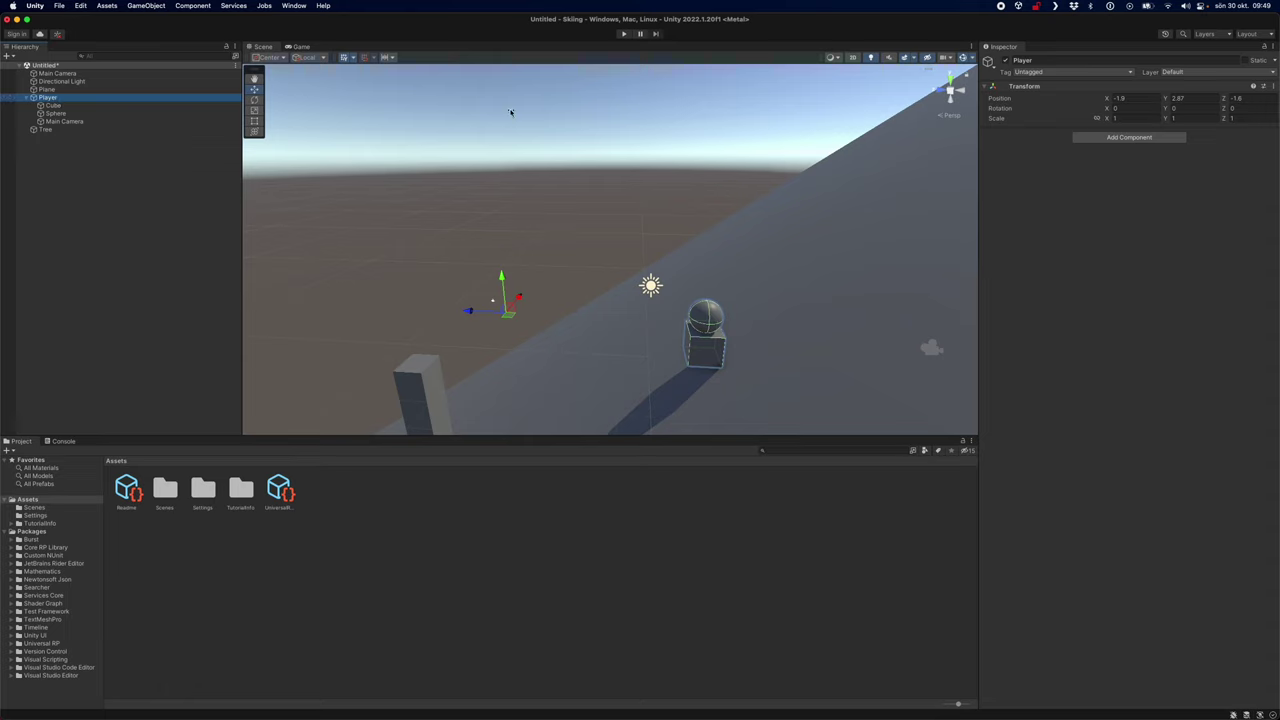
Set the Player's X position to -1.05 and look down at the Tree
{"action": "left_click", "coordinate": [1118, 98]}
{"action": "type", "text": "-1.05"}
{"action": "left_click", "coordinate": [1178, 99]}
{"action": "left_click", "coordinate": [421, 386]}
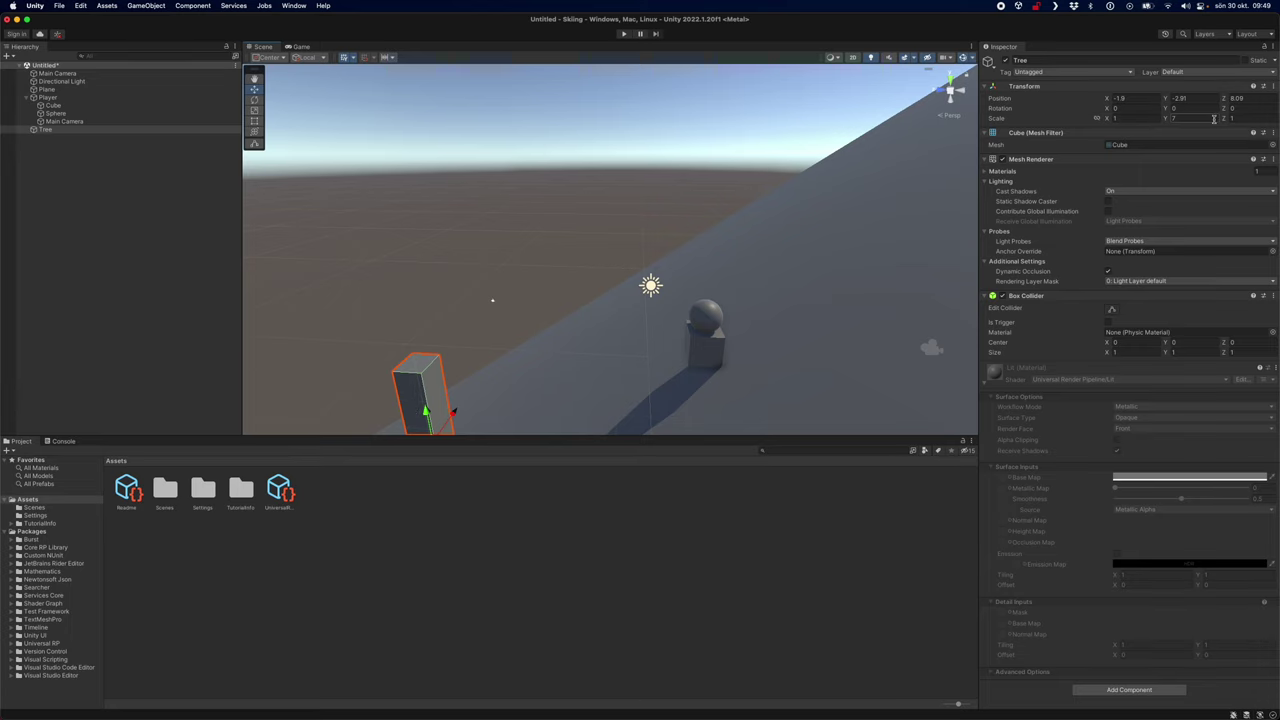
{"action": "left_click_drag", "start_coordinate": [560, 392], "coordinate": [577, 414], "text": "alt"}
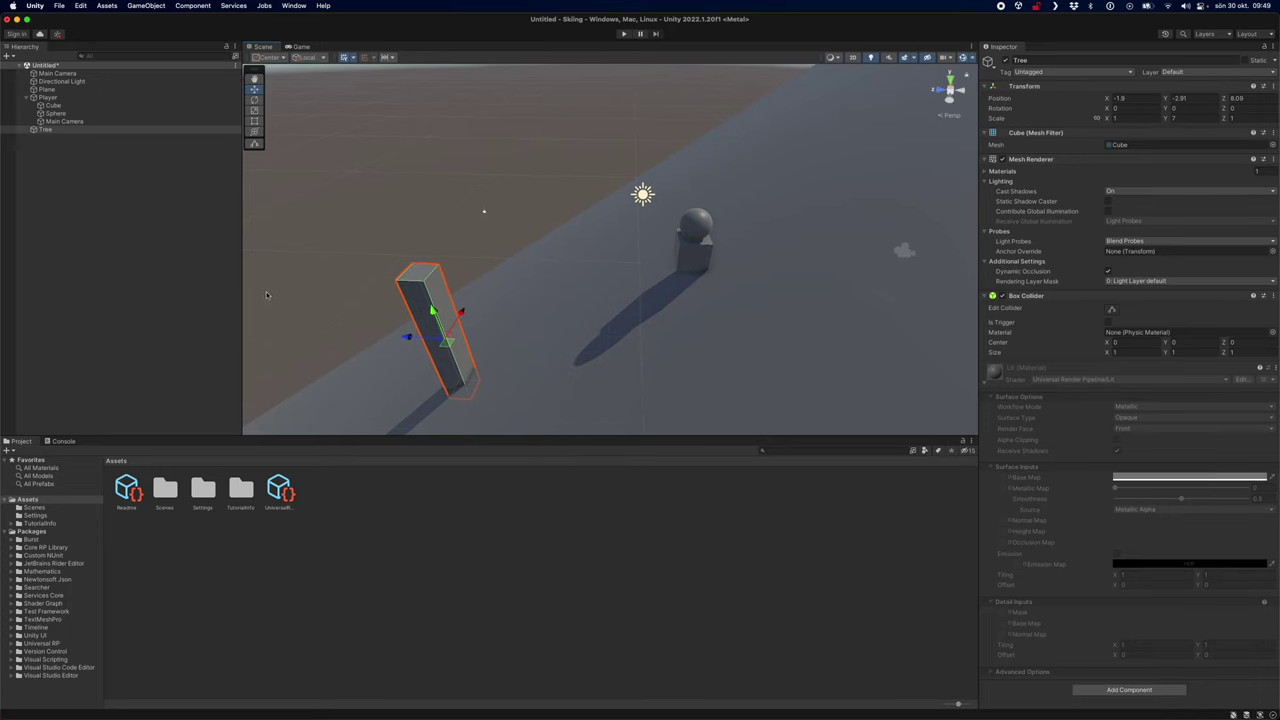
Select the Main Camera nested under the Player in the Hierarchy
{"action": "left_click", "coordinate": [697, 245]}
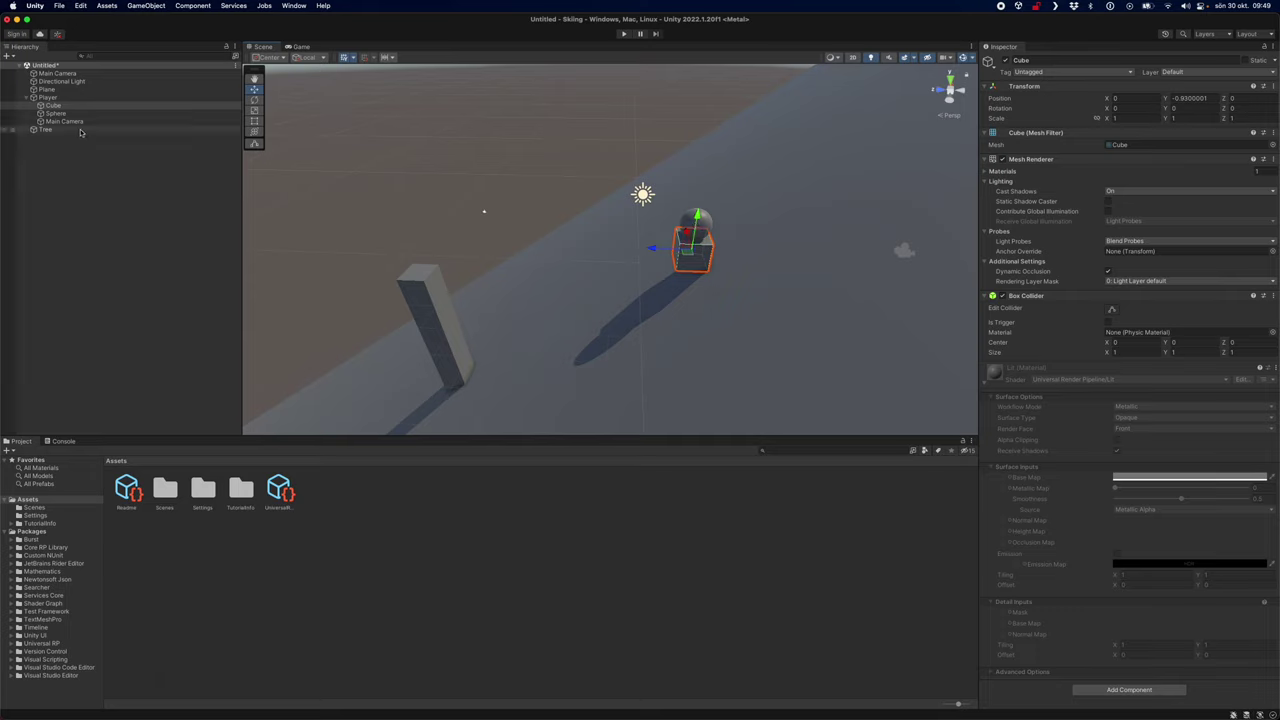
{"action": "left_click", "coordinate": [97, 97]}
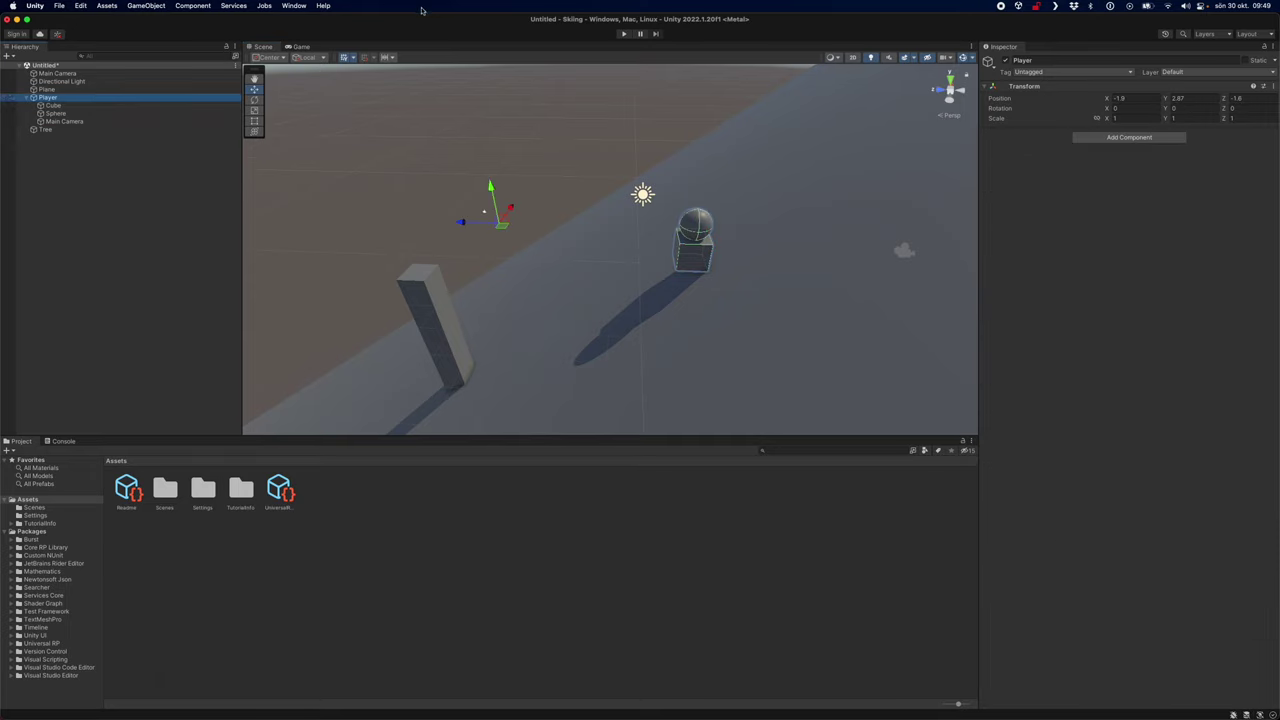
{"action": "left_click", "coordinate": [323, 6]}
{"action": "mouse_move", "coordinate": [417, 64]}
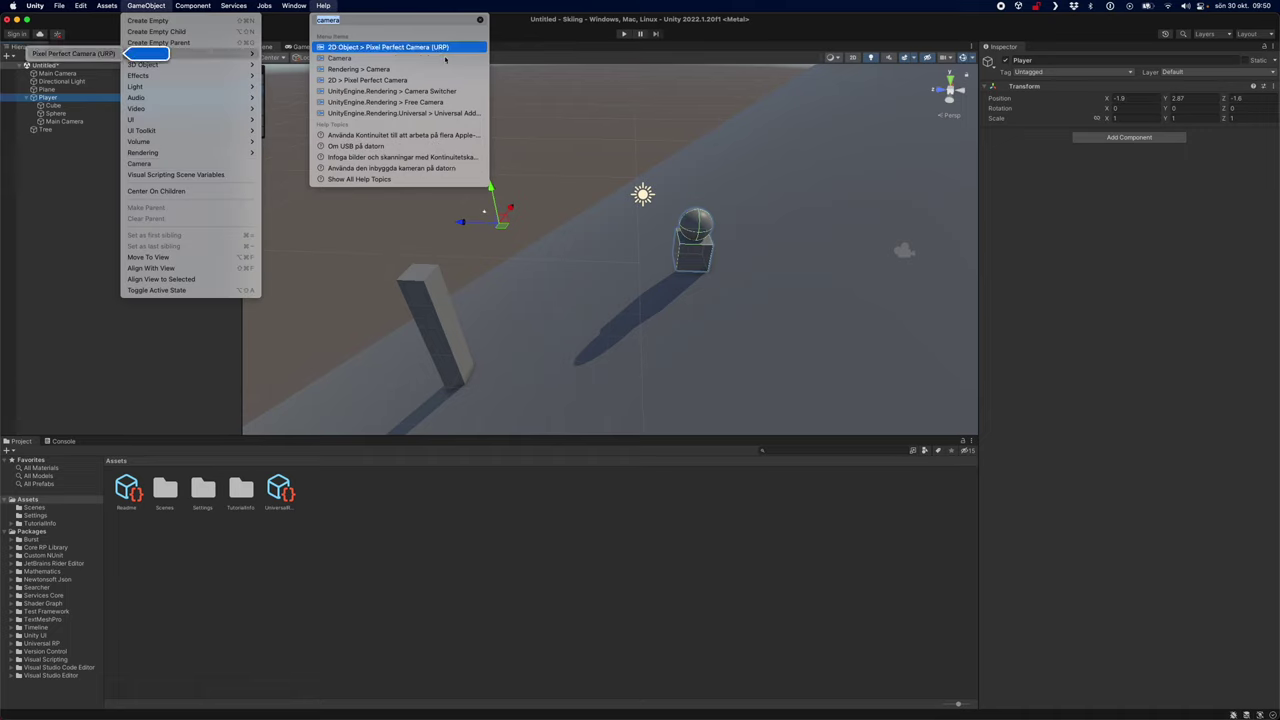
{"action": "left_click", "coordinate": [323, 6]}
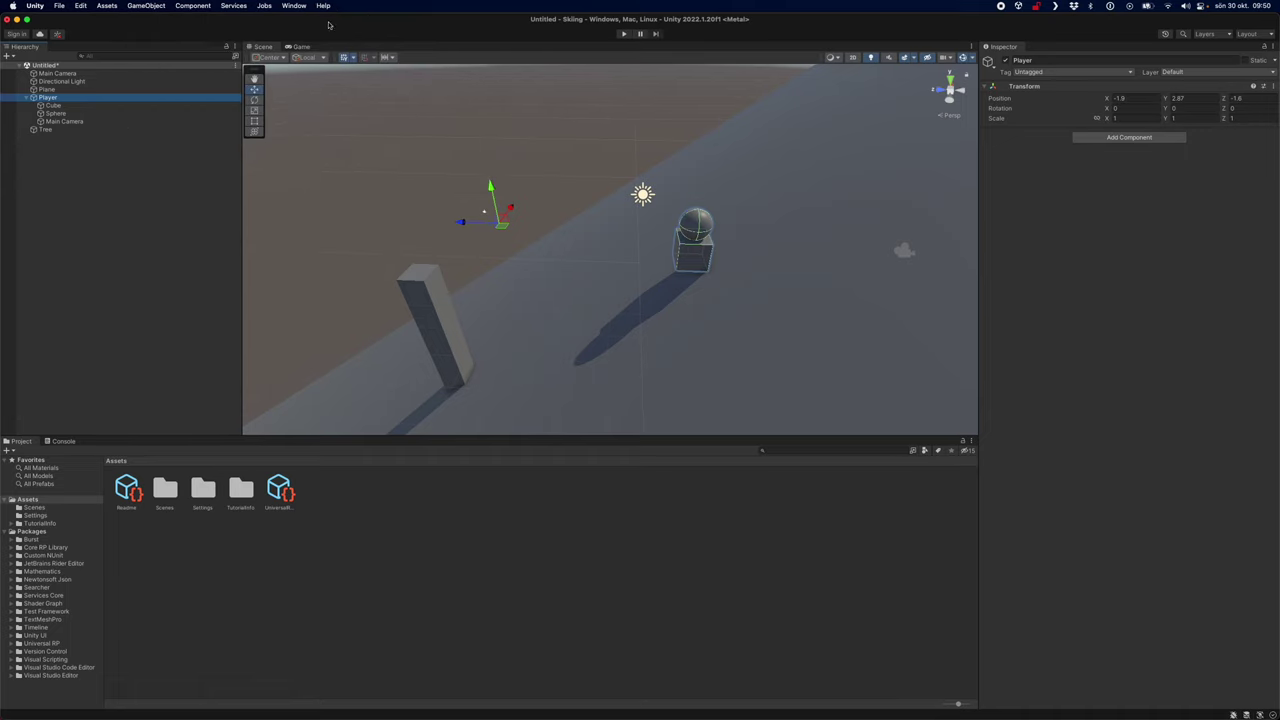
{"action": "left_click", "coordinate": [64, 122]}
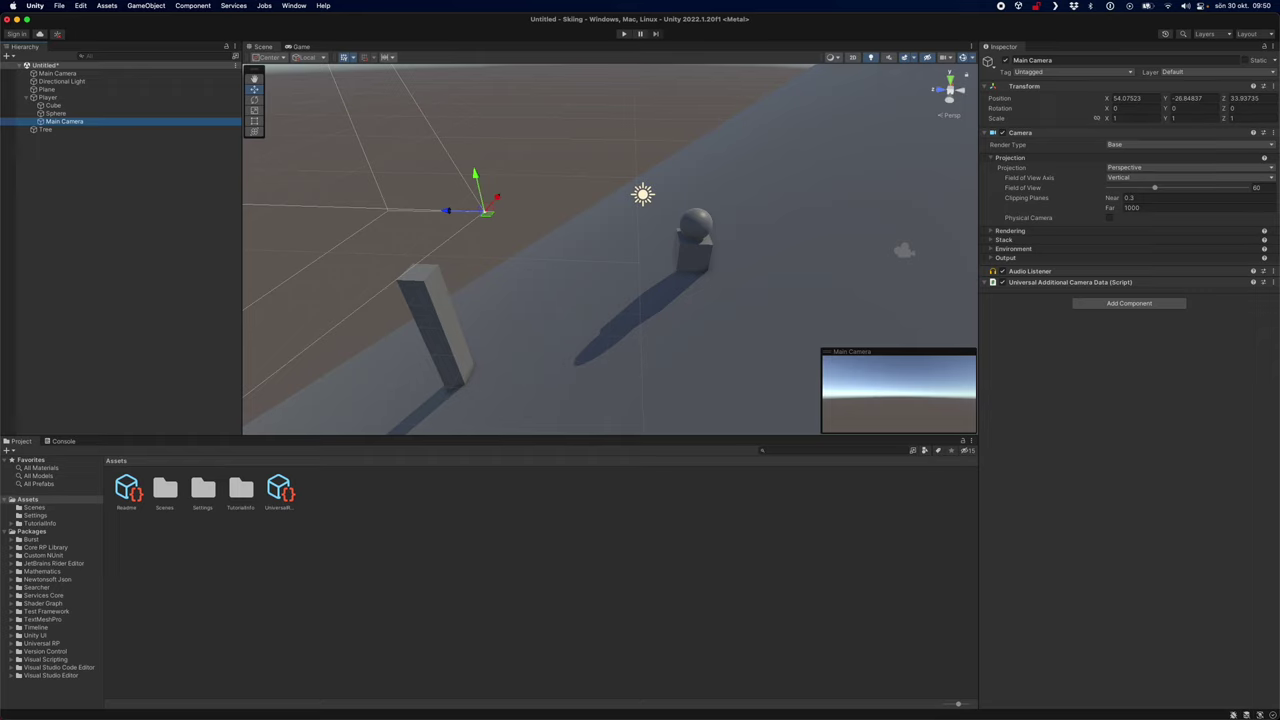
Move the Main Camera and set its X position to match the Player's
{"action": "key", "text": "super+shift+5"}
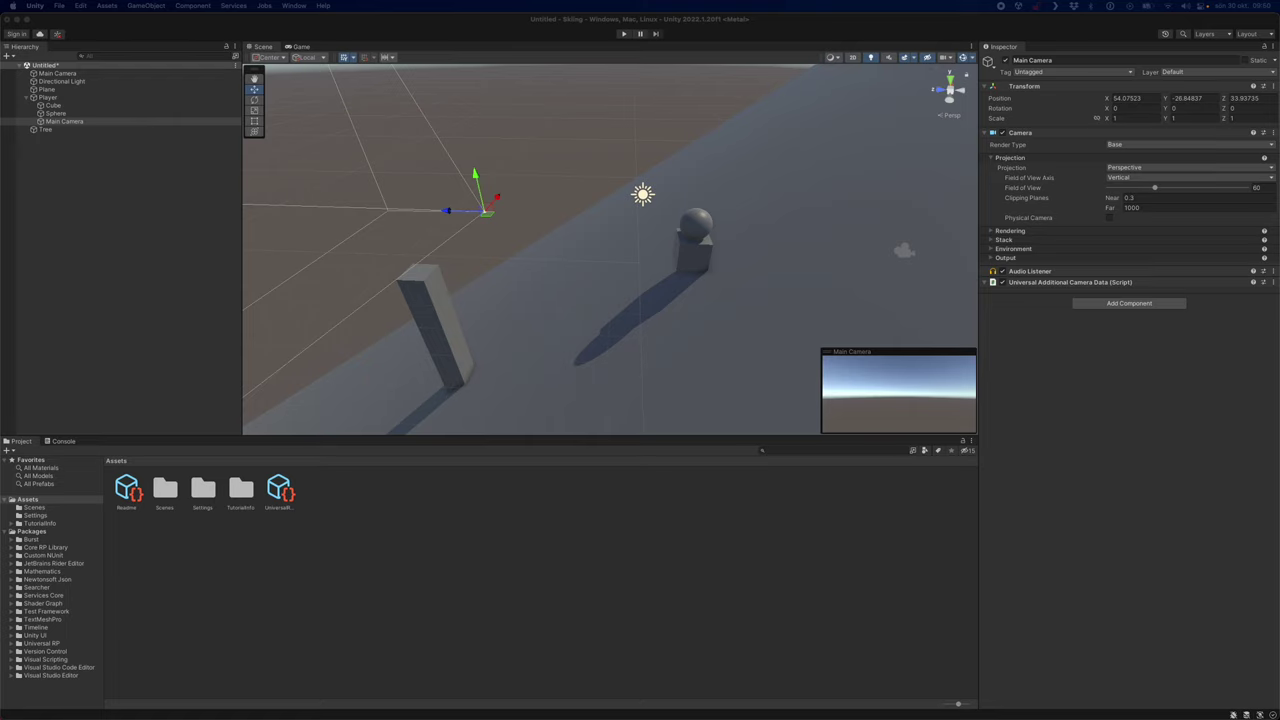
{"action": "mouse_move", "coordinate": [485, 212]}
{"action": "left_mouse_down"}
{"action": "mouse_move", "coordinate": [598, 226]}
{"action": "mouse_move", "coordinate": [478, 207]}
{"action": "left_mouse_up"}
{"action": "left_click", "coordinate": [50, 99]}
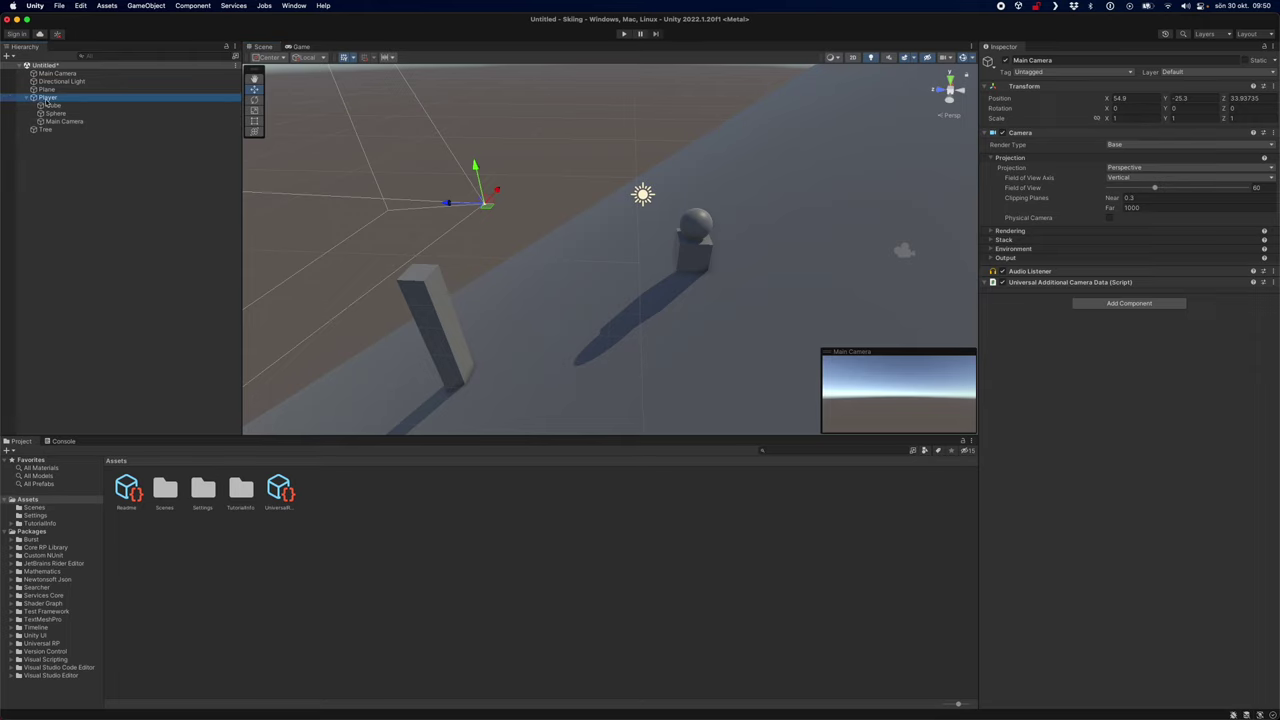
{"action": "left_click", "coordinate": [1138, 97]}
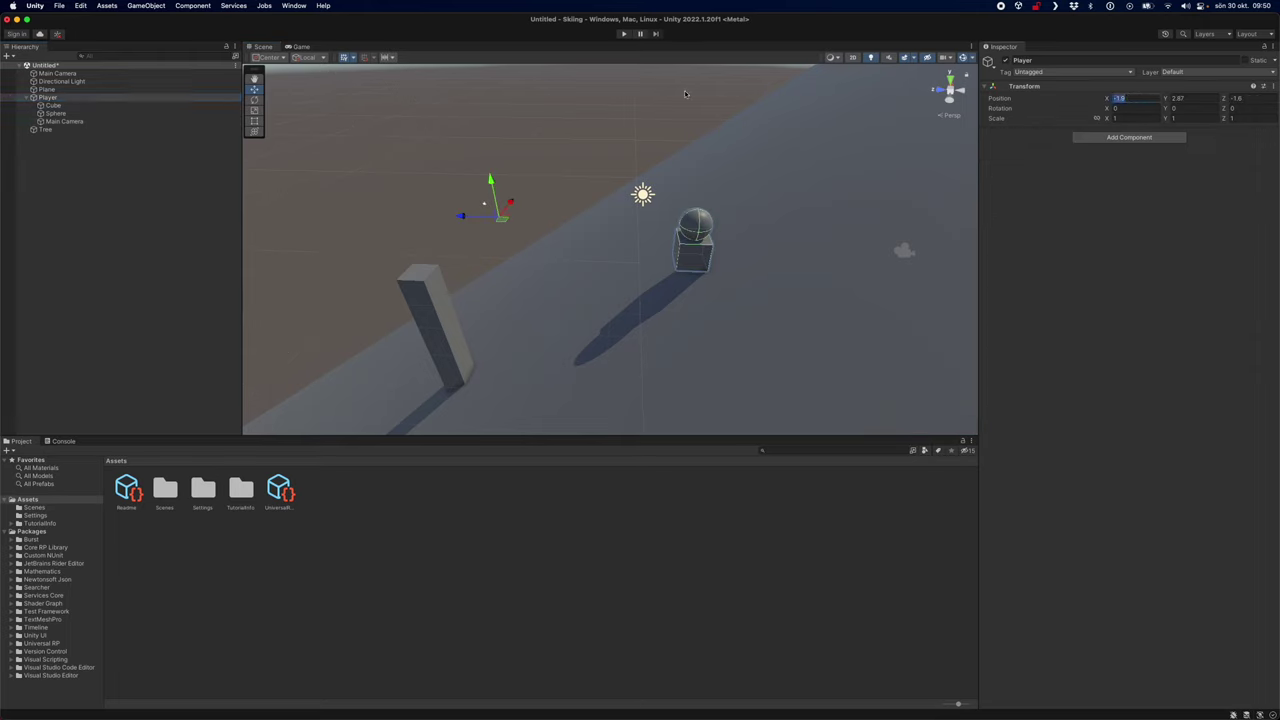
{"action": "left_click", "coordinate": [1124, 98]}
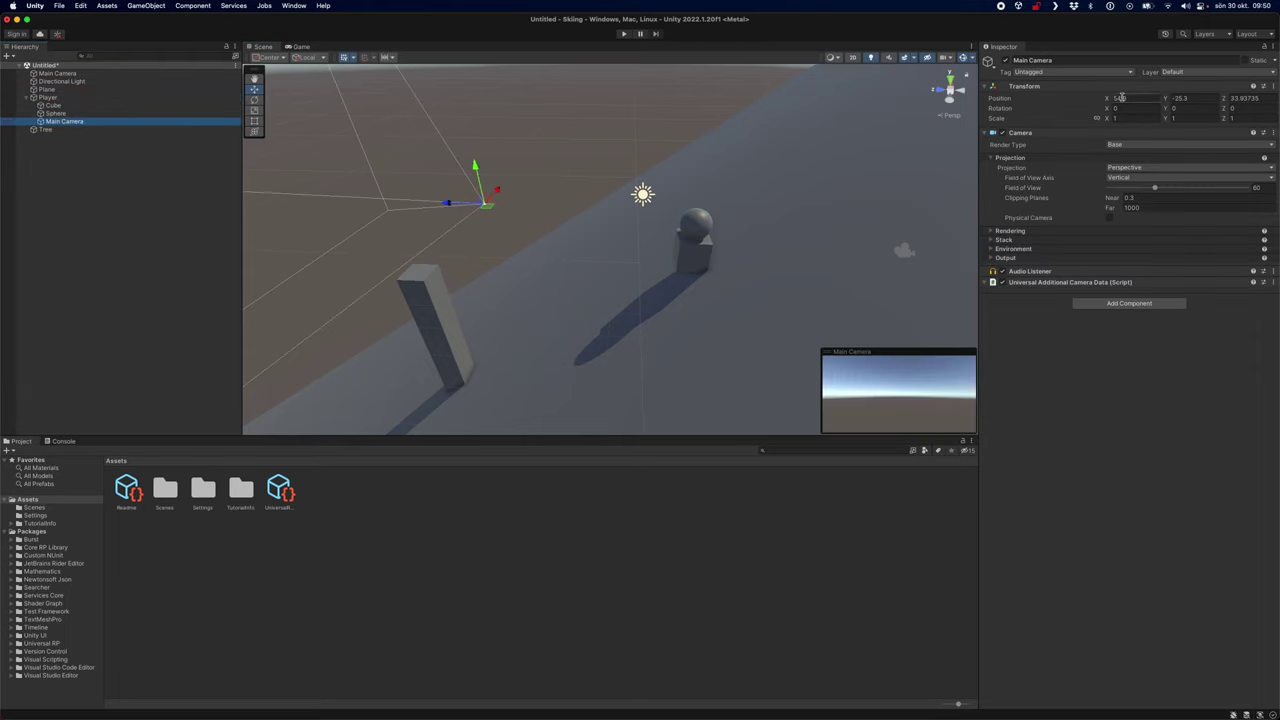
{"action": "type", "text": "-1.9"}
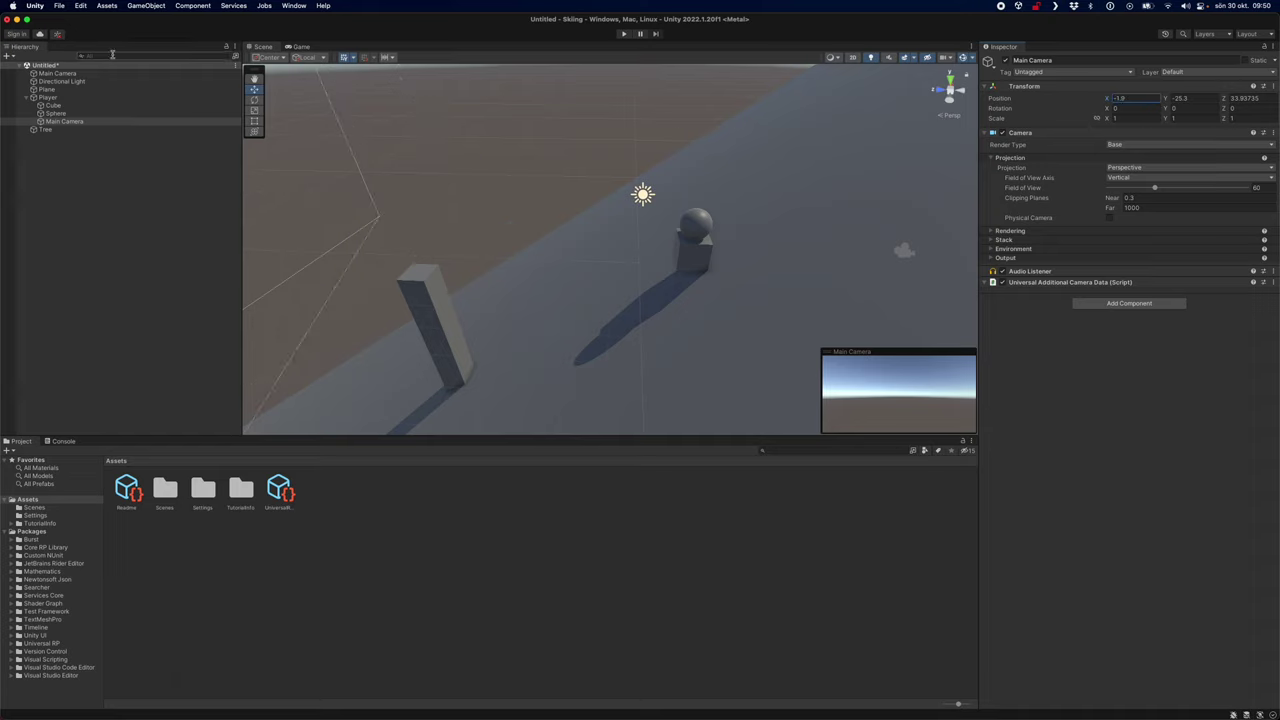
Copy the Player's Y position 2.87 into the Main Camera's Y
{"action": "left_click", "coordinate": [47, 97]}
{"action": "left_click", "coordinate": [1214, 98]}
{"action": "key", "text": "super+c"}
{"action": "left_click", "coordinate": [64, 121]}
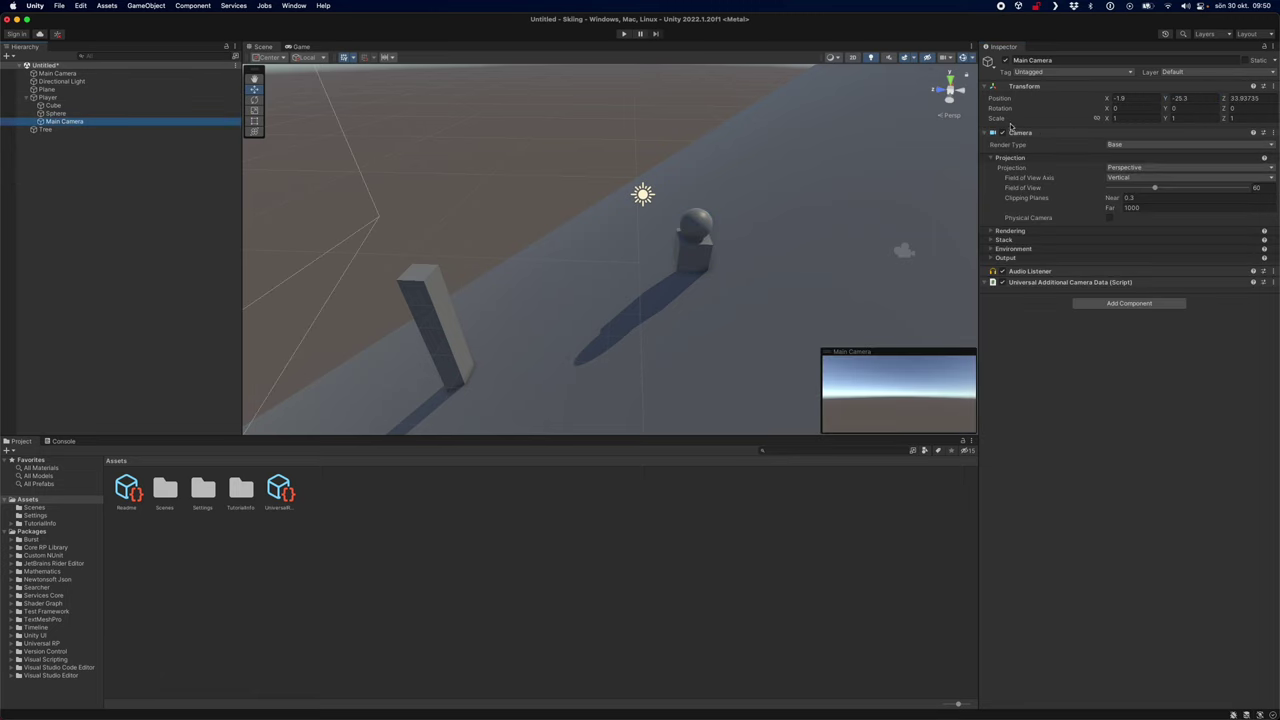
{"action": "left_click", "coordinate": [1211, 98]}
{"action": "key", "text": "super+v"}
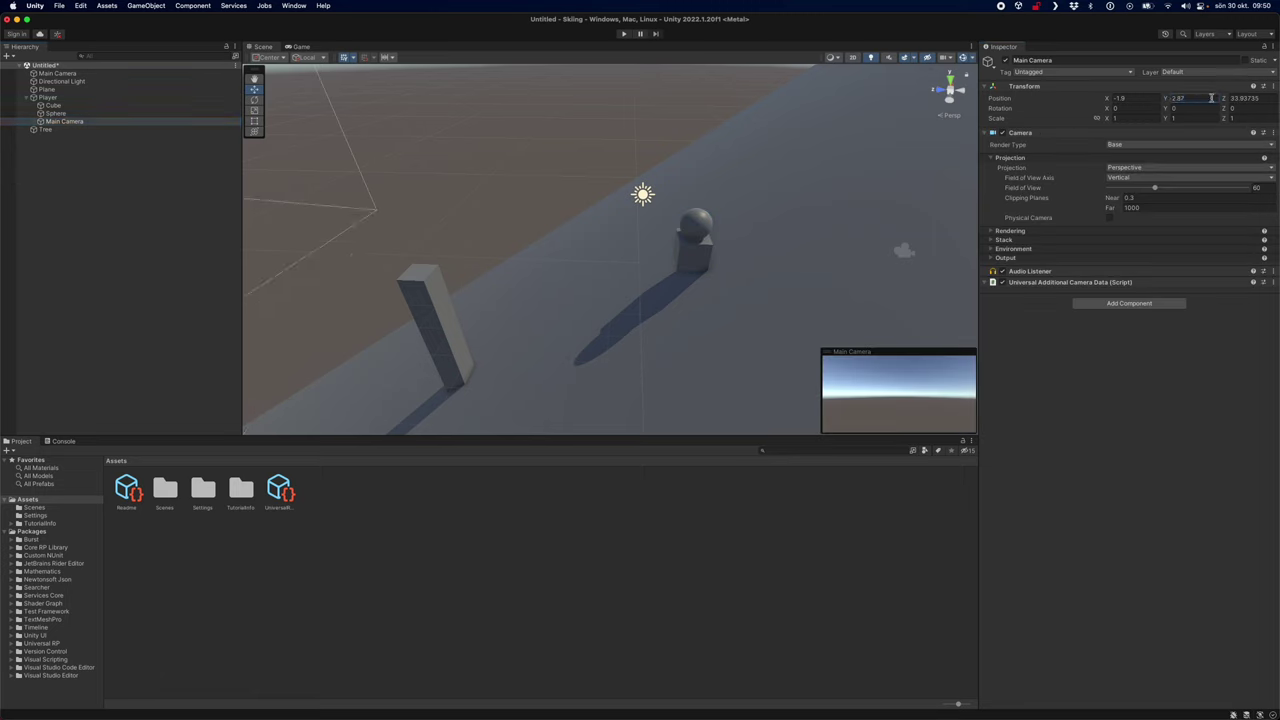
Copy the Player's Z position -1.6 into the camera and tilt it to X rotation 38.47
{"action": "left_click", "coordinate": [52, 99]}
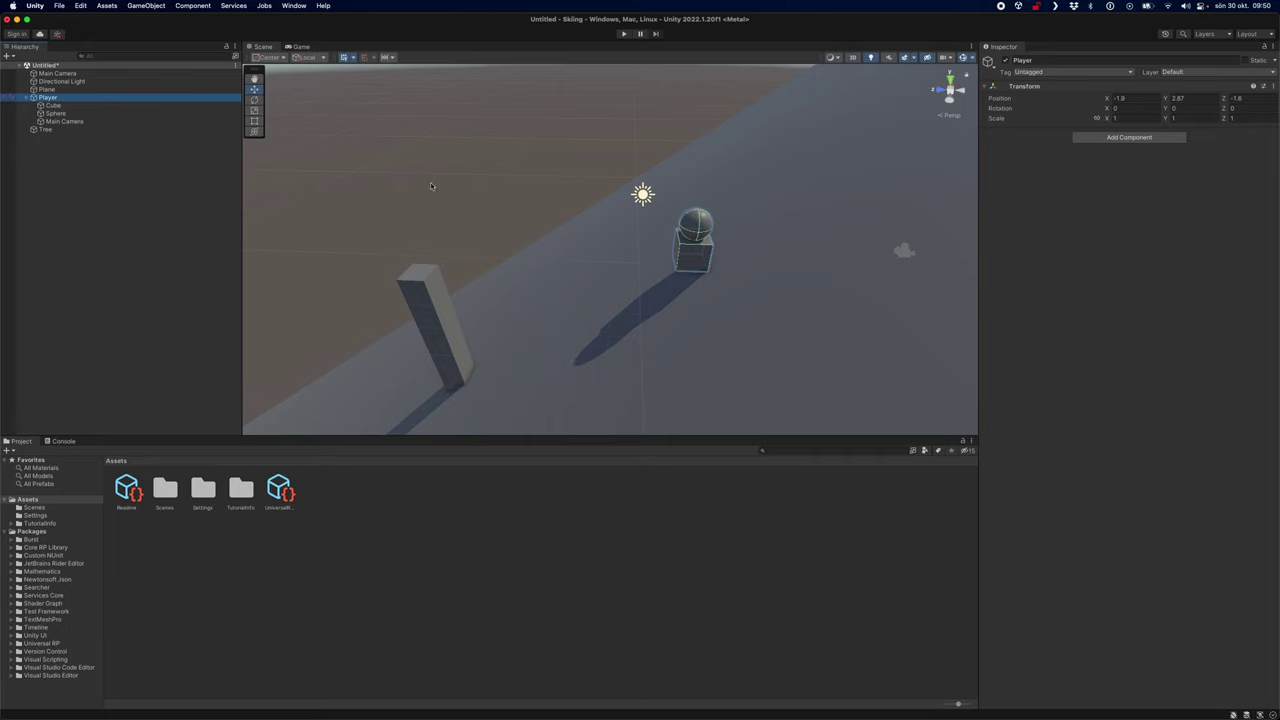
{"action": "left_click", "coordinate": [1265, 97]}
{"action": "double_click", "coordinate": [1265, 97]}
{"action": "key", "text": "super+c"}
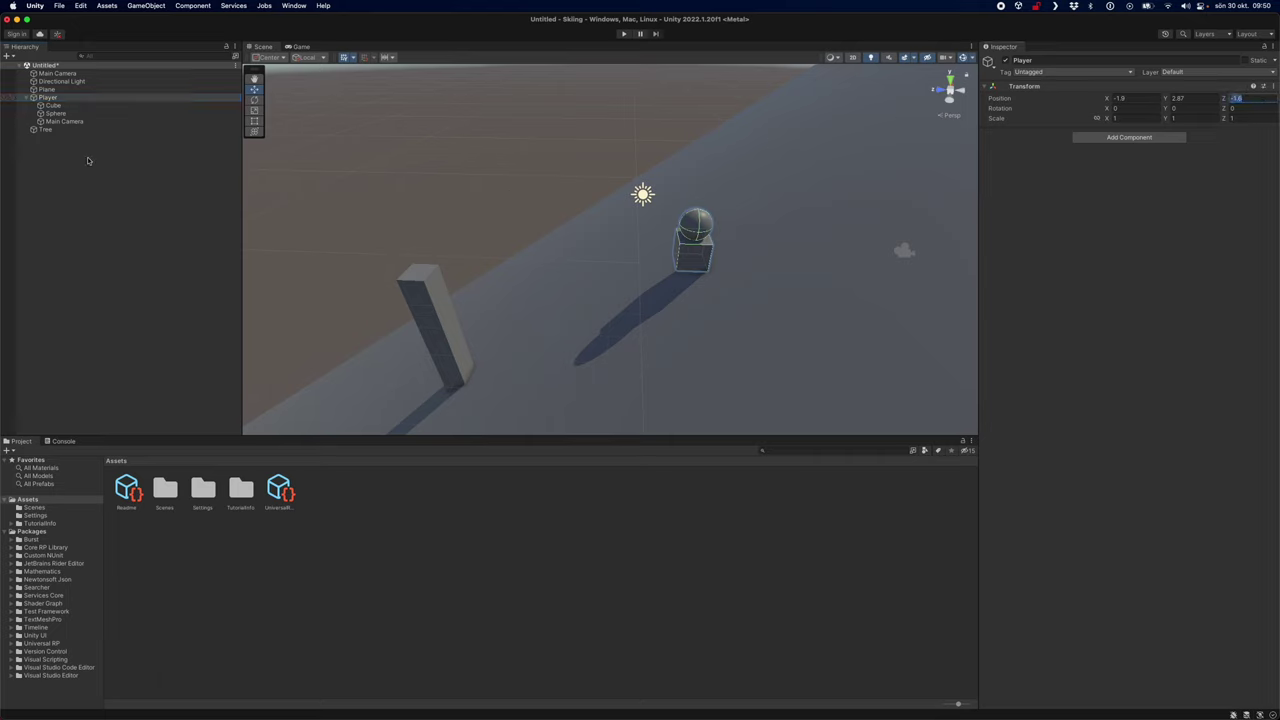
{"action": "left_click", "coordinate": [70, 121]}
{"action": "double_click", "coordinate": [1248, 98]}
{"action": "key", "text": "super+v"}
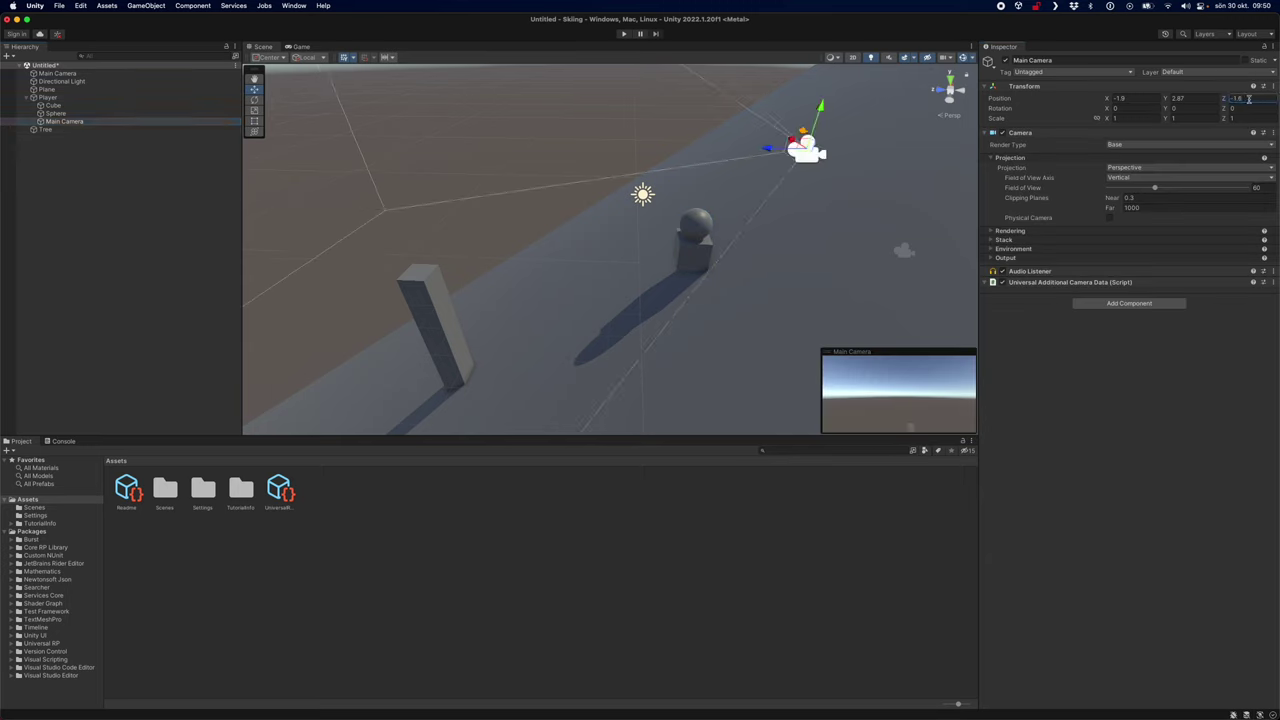
{"action": "key", "text": "Return"}
{"action": "left_click_drag", "start_coordinate": [1104, 108], "coordinate": [1275, 58]}
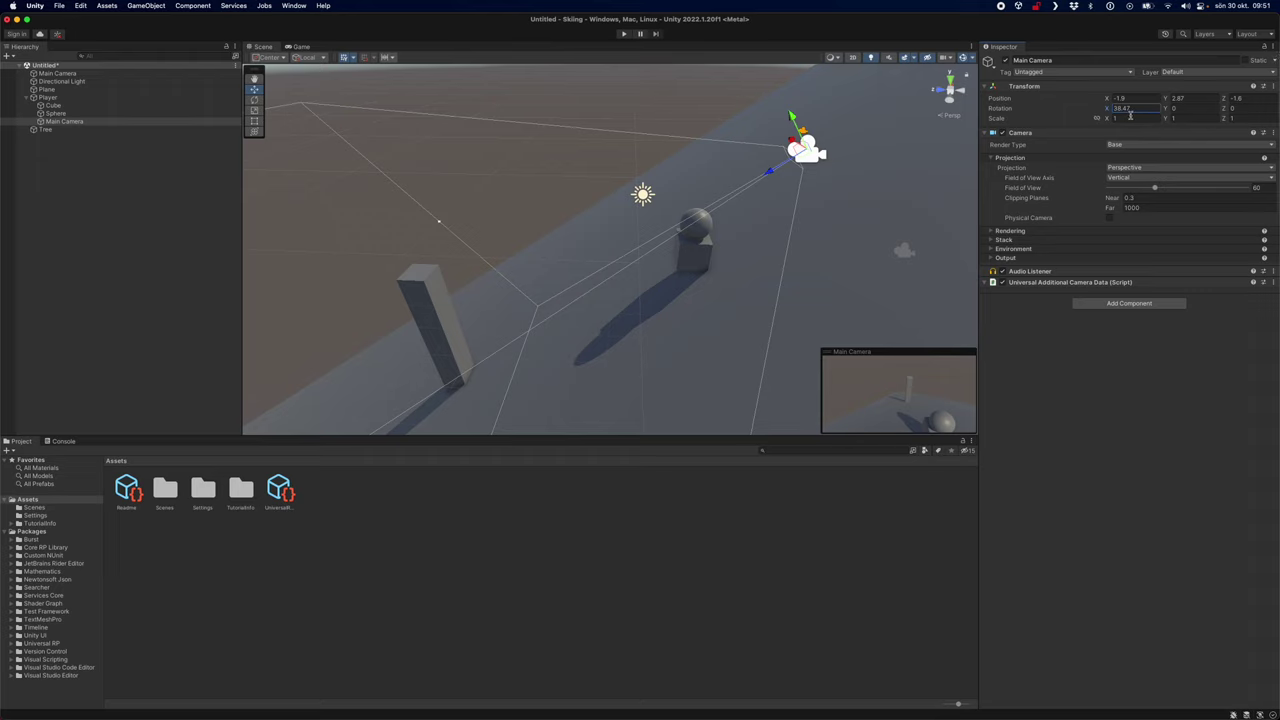
Try rolling and turning the Main Camera on Z and Y, undoing both
{"action": "left_click_drag", "start_coordinate": [1224, 108], "coordinate": [1276, 80]}
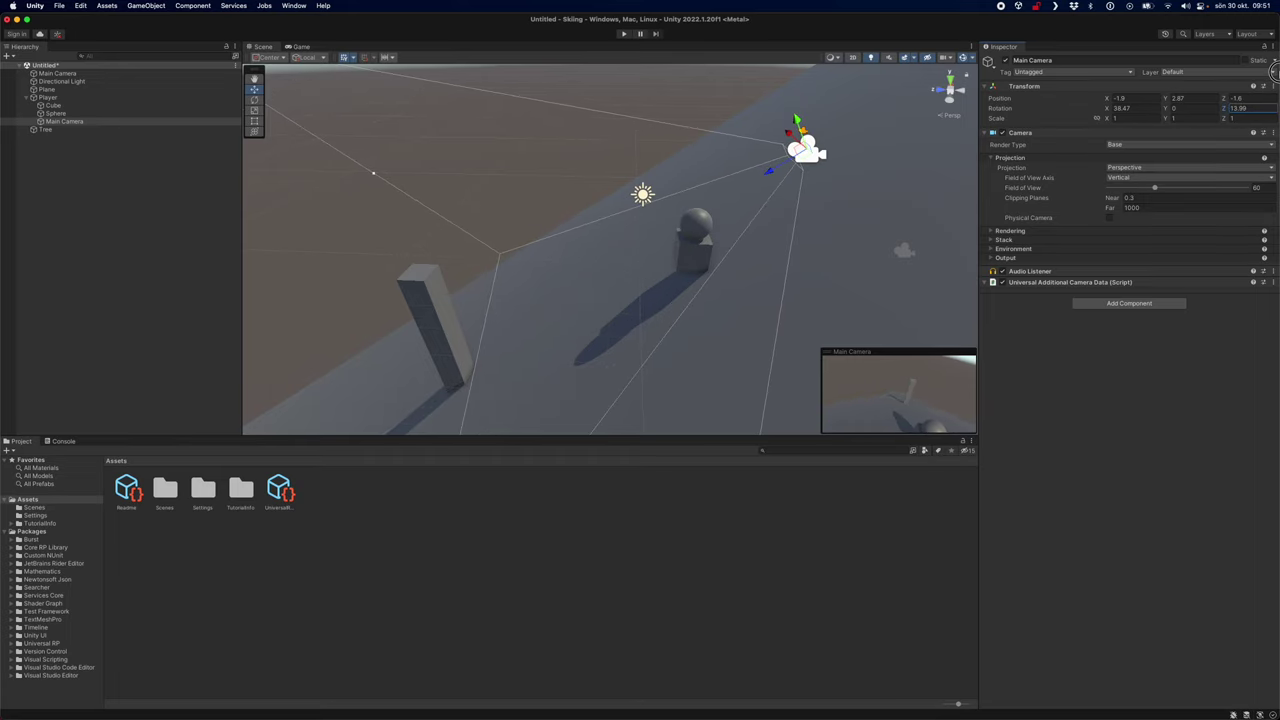
{"action": "key", "text": "super+z"}
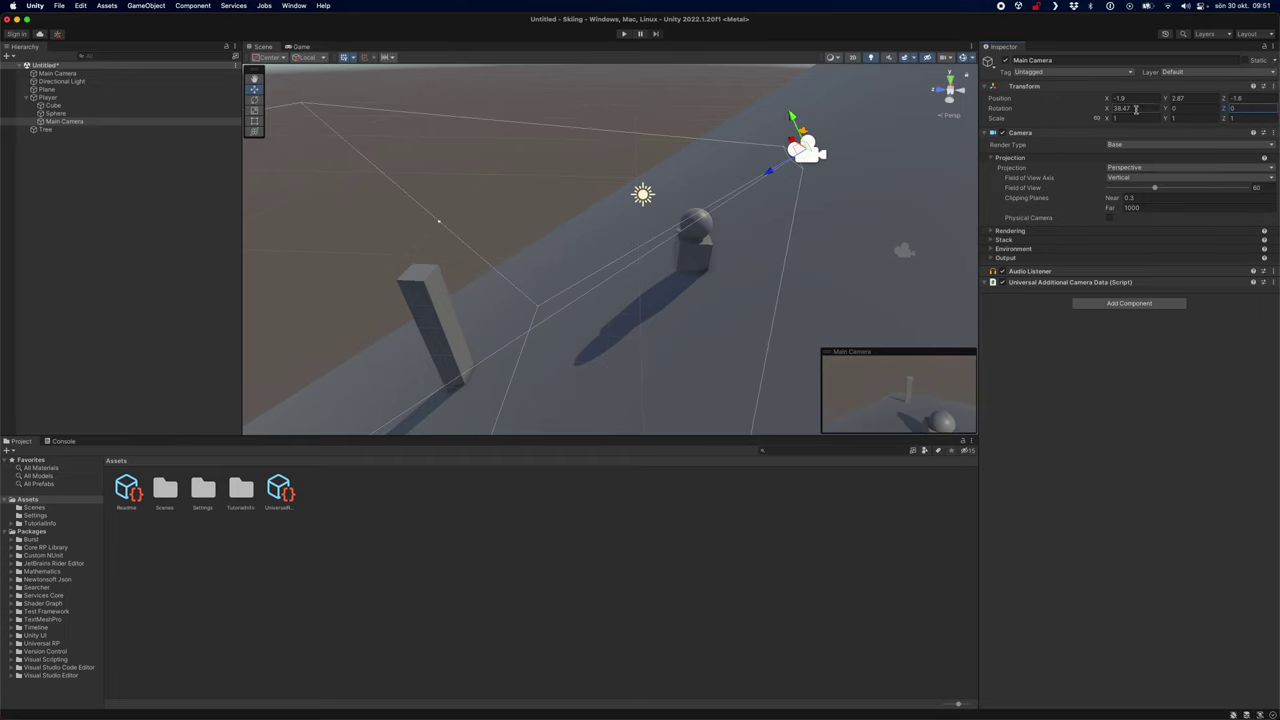
{"action": "left_click", "coordinate": [1167, 110]}
{"action": "left_click_drag", "start_coordinate": [1167, 110], "coordinate": [1276, 82]}
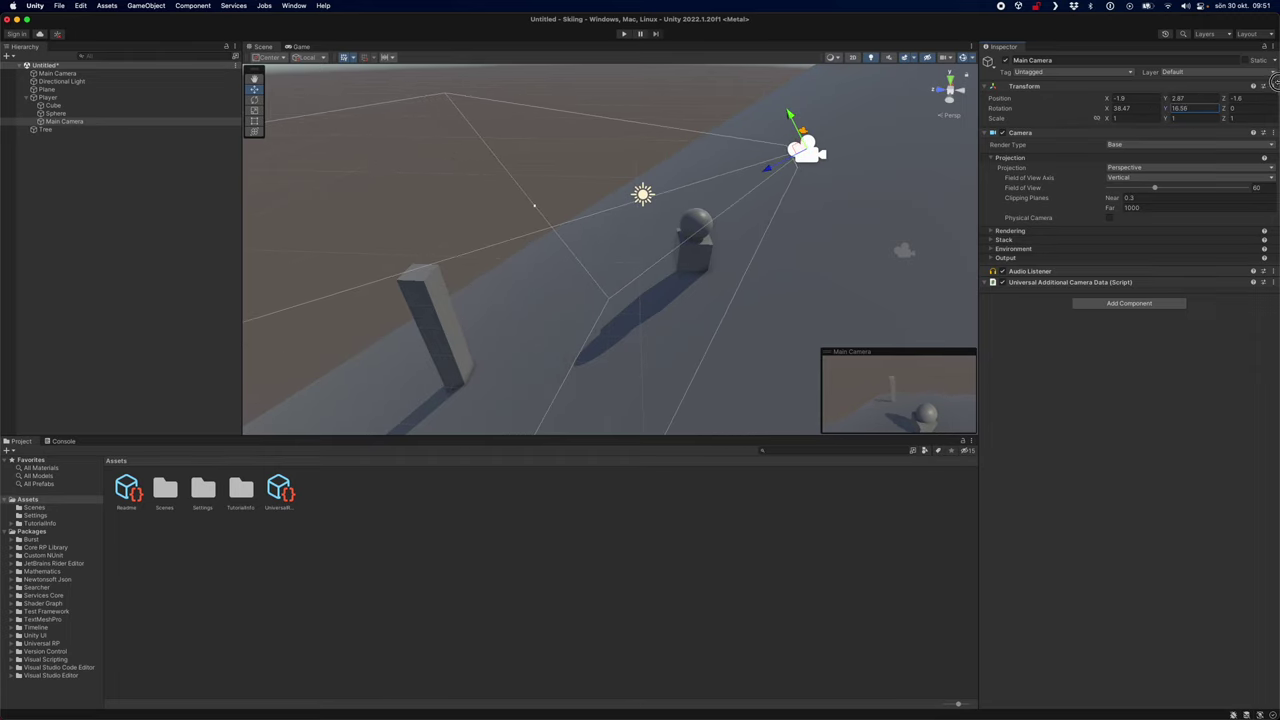
{"action": "key", "text": "super+z"}
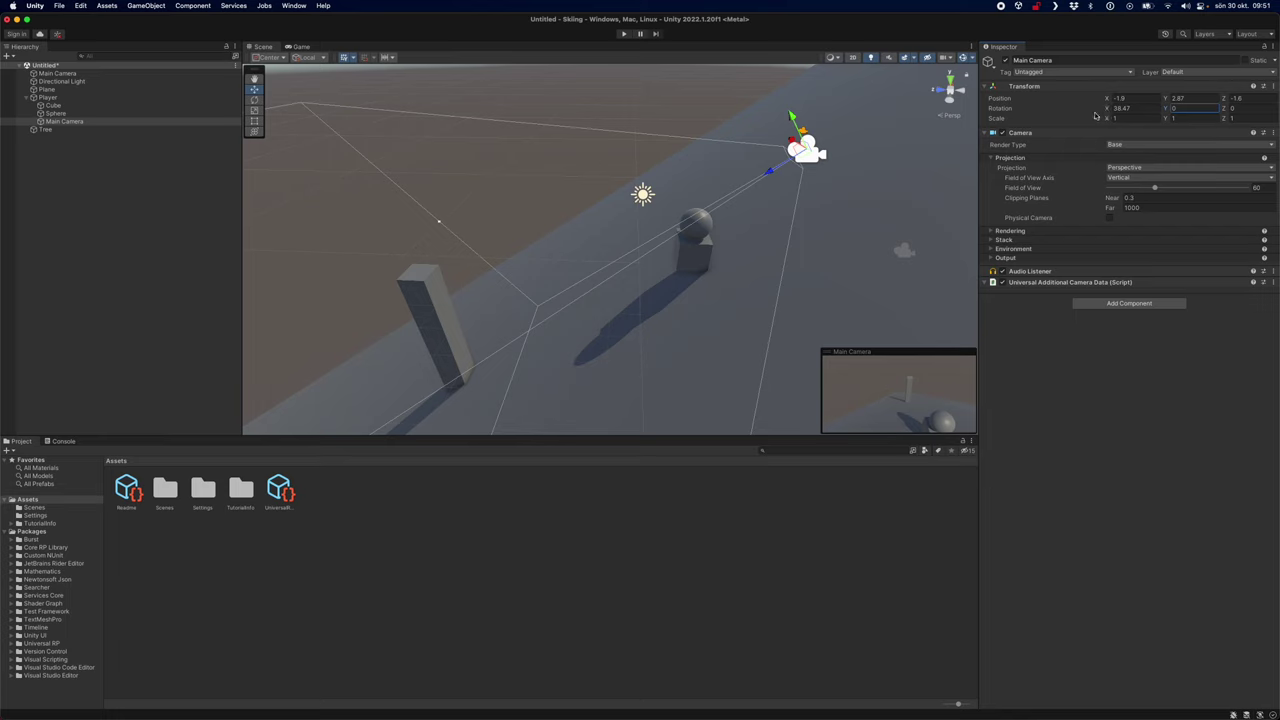
Raise the Main Camera to about (0.1, 3.55, -3.19), tilted roughly 42 degrees down
{"action": "left_click_drag", "start_coordinate": [1172, 97], "coordinate": [1113, 99]}
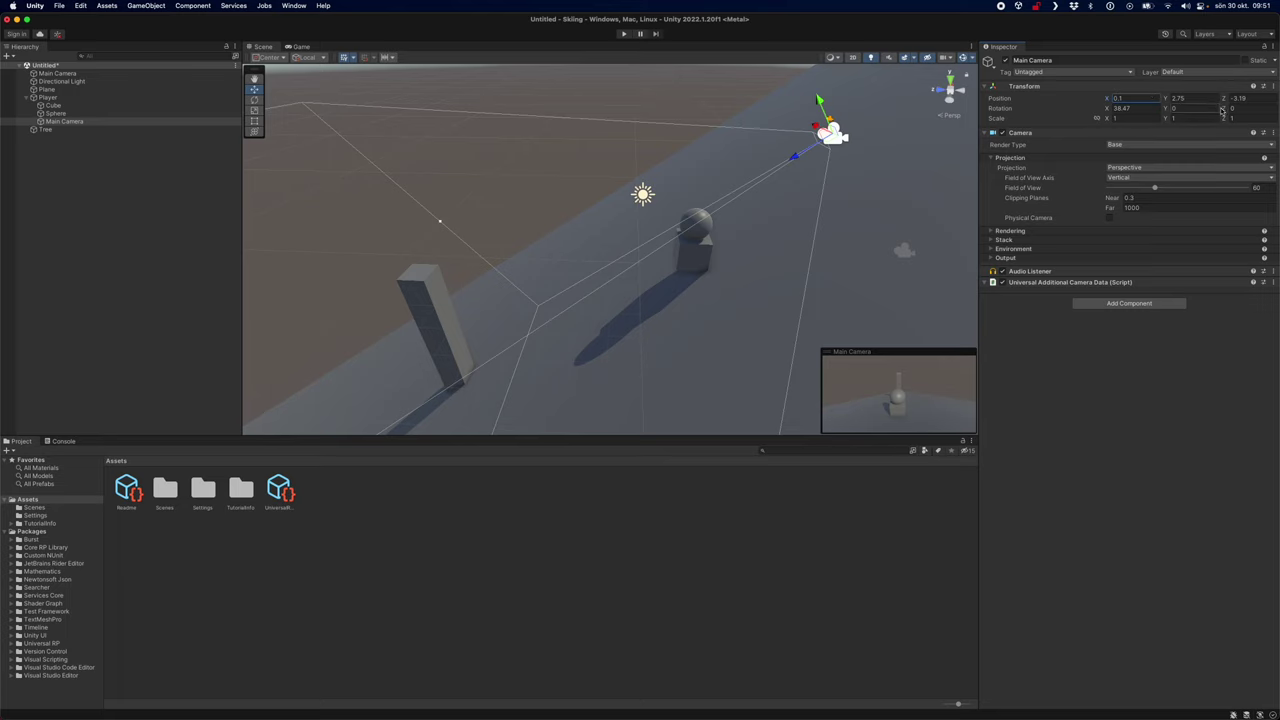
{"action": "left_click_drag", "start_coordinate": [1171, 98], "coordinate": [1180, 98]}
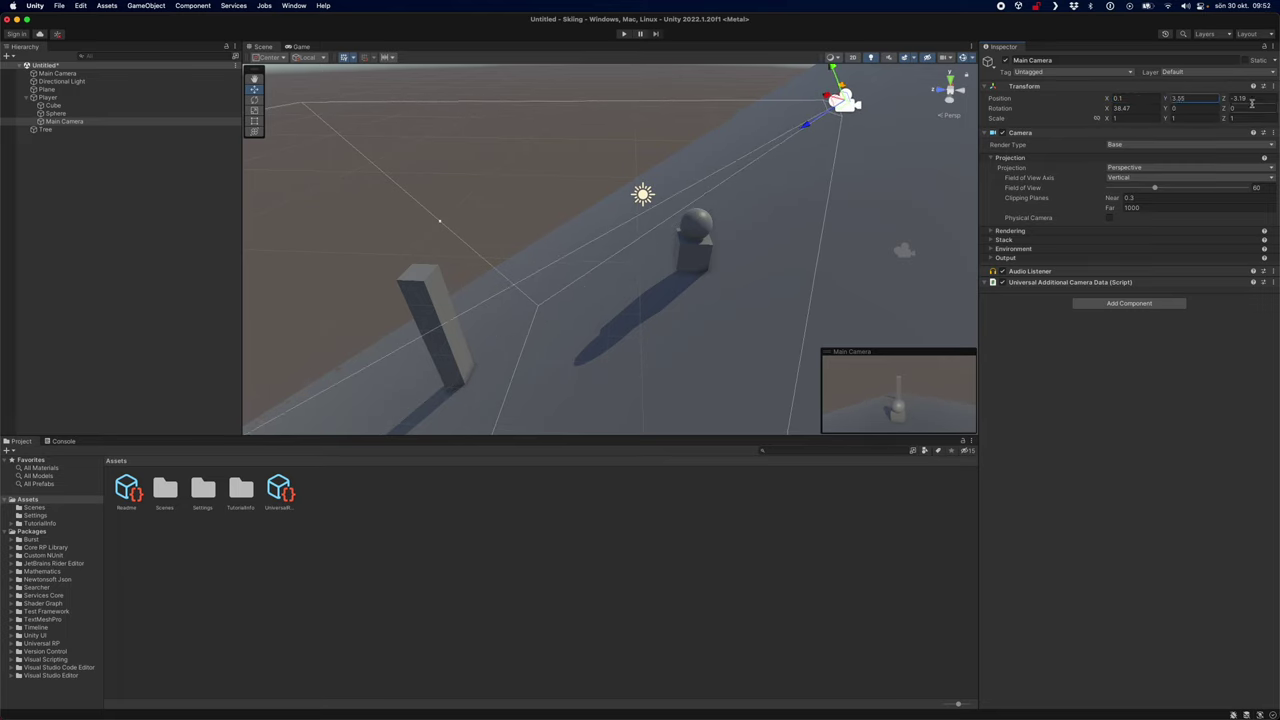
{"action": "left_click_drag", "start_coordinate": [1223, 108], "coordinate": [1164, 103]}
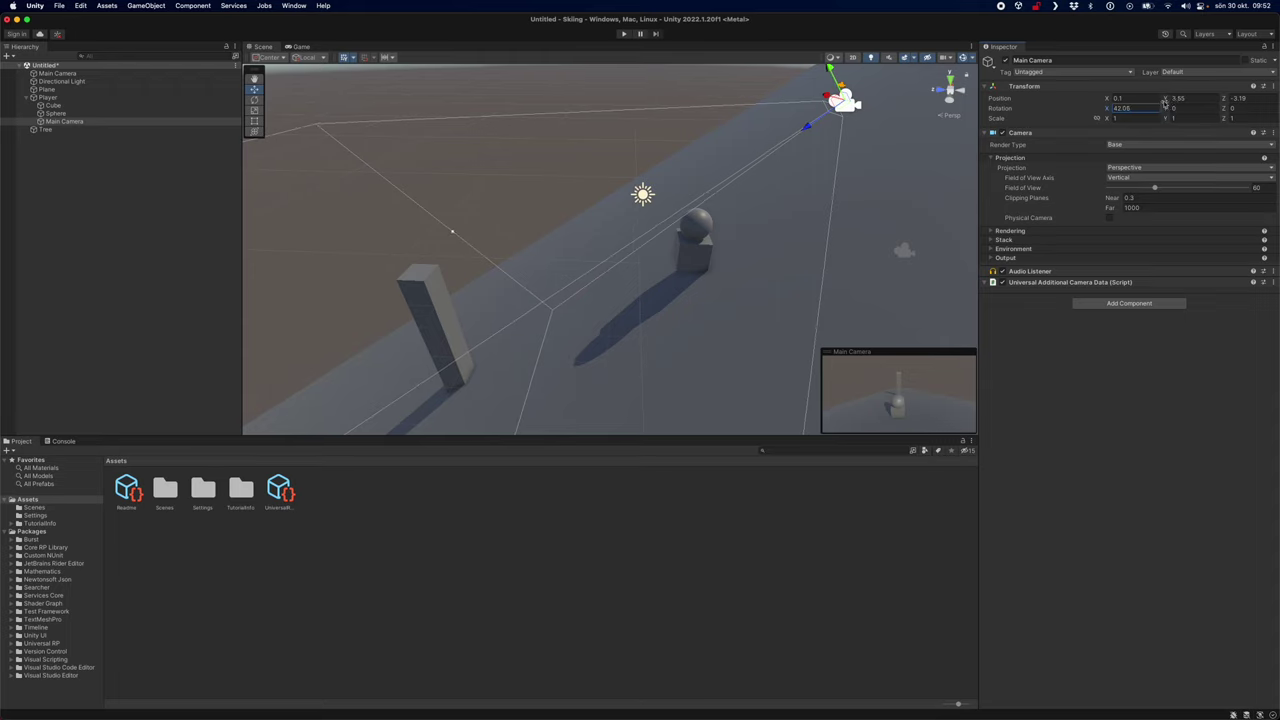
{"action": "left_click_drag", "start_coordinate": [1164, 103], "coordinate": [1165, 103]}
{"action": "left_click", "coordinate": [433, 318]}
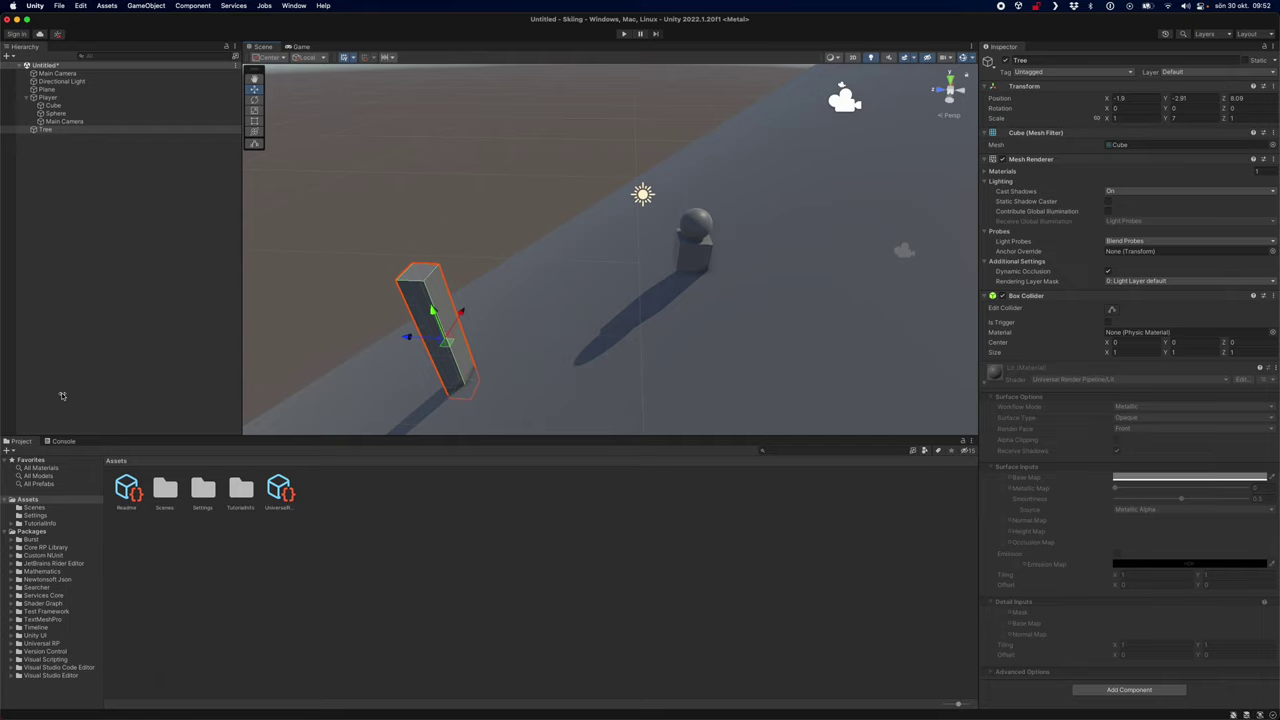
Add a Physics > Box Collider to the Player via the Help search for 'colli'
{"action": "left_click", "coordinate": [52, 98]}
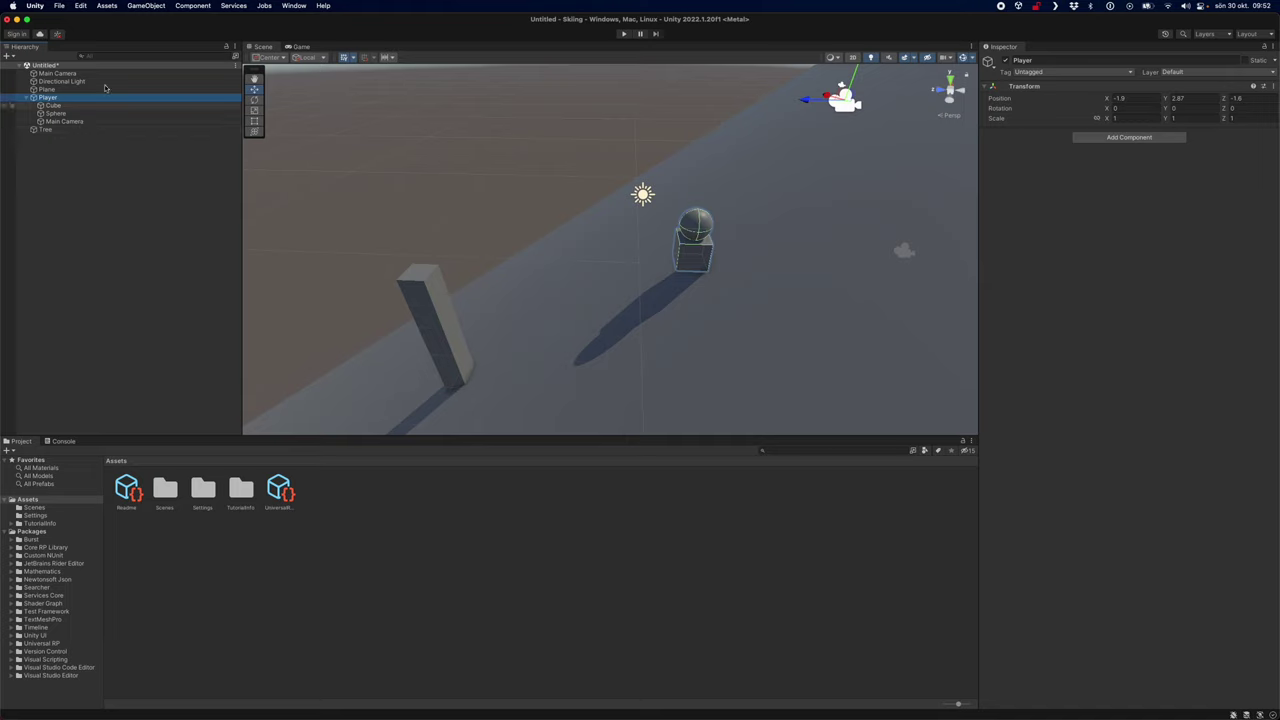
{"action": "left_click", "coordinate": [323, 5]}
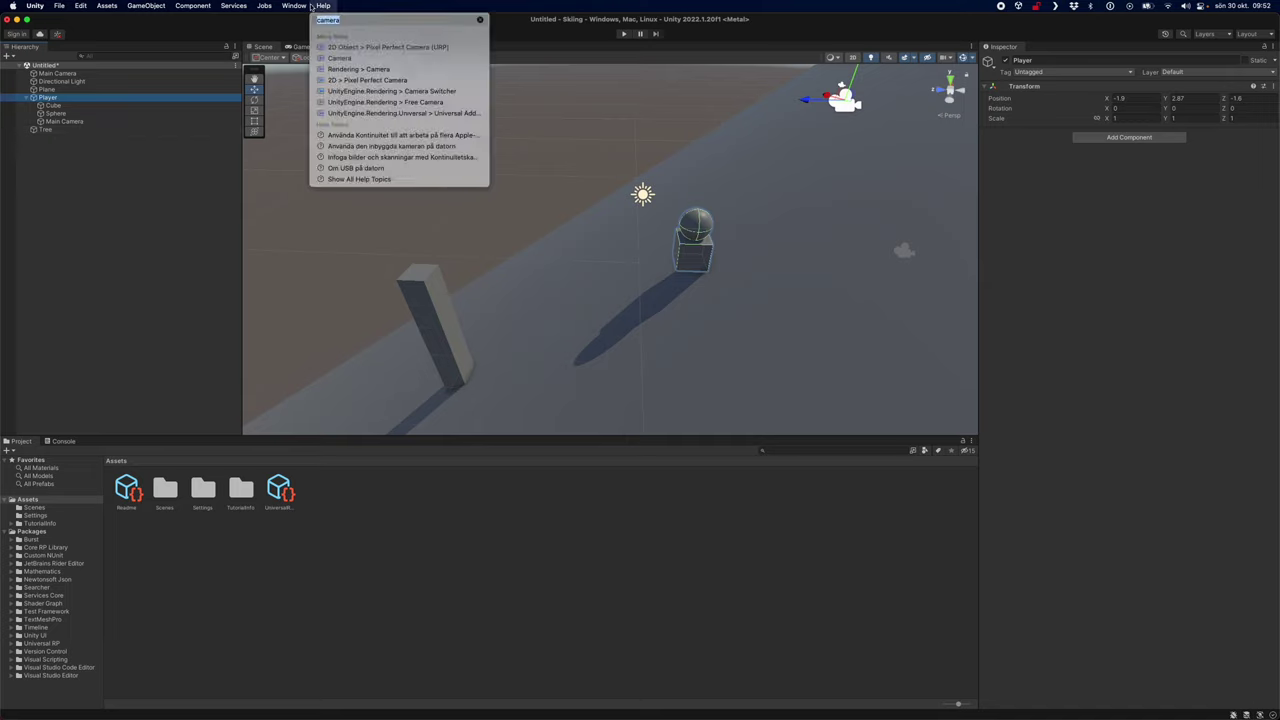
{"action": "left_click", "coordinate": [313, 5]}
{"action": "left_click", "coordinate": [323, 5]}
{"action": "type", "text": "collid"}
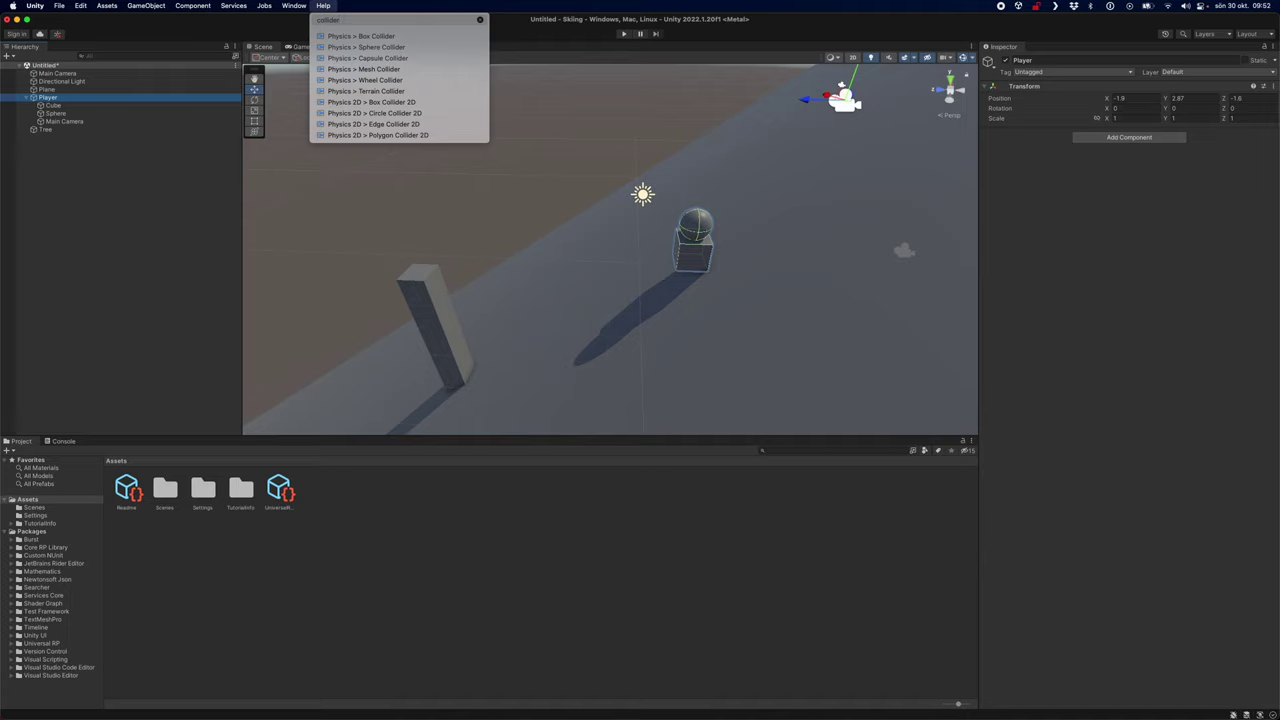
{"action": "left_click", "coordinate": [353, 37]}
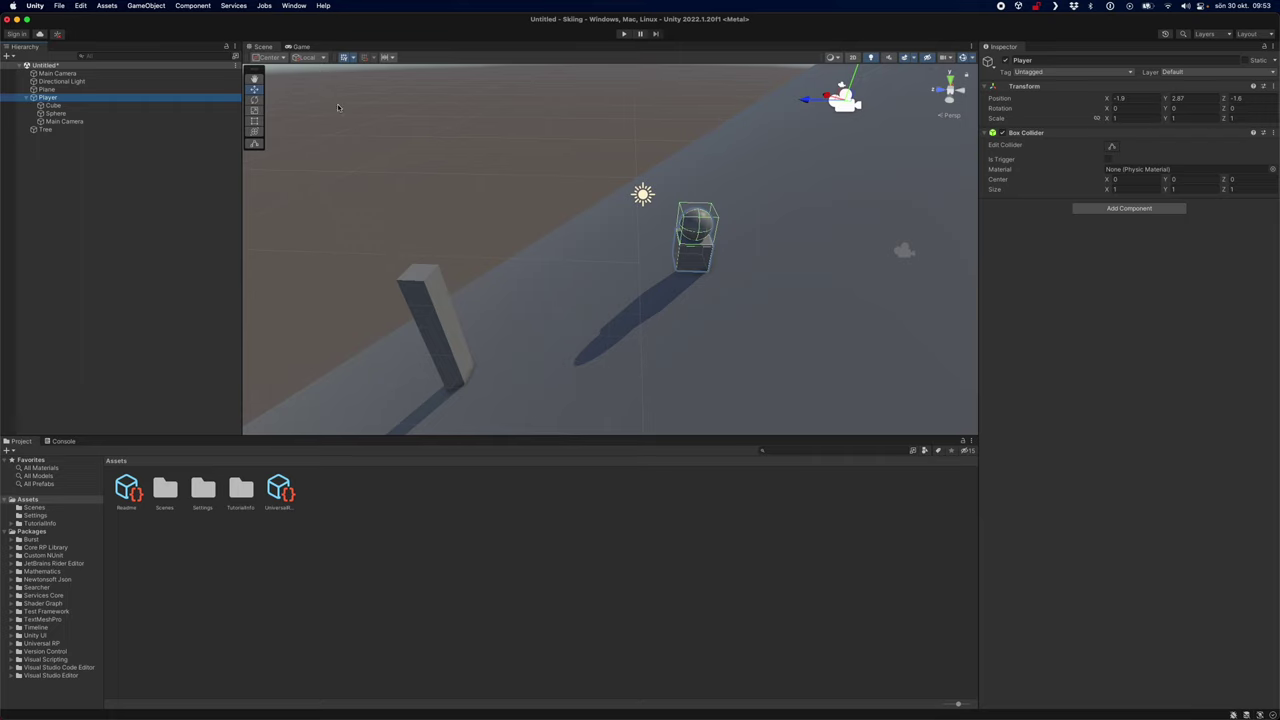
{"action": "left_click", "coordinate": [323, 5]}
{"action": "type", "text": "rigi"}
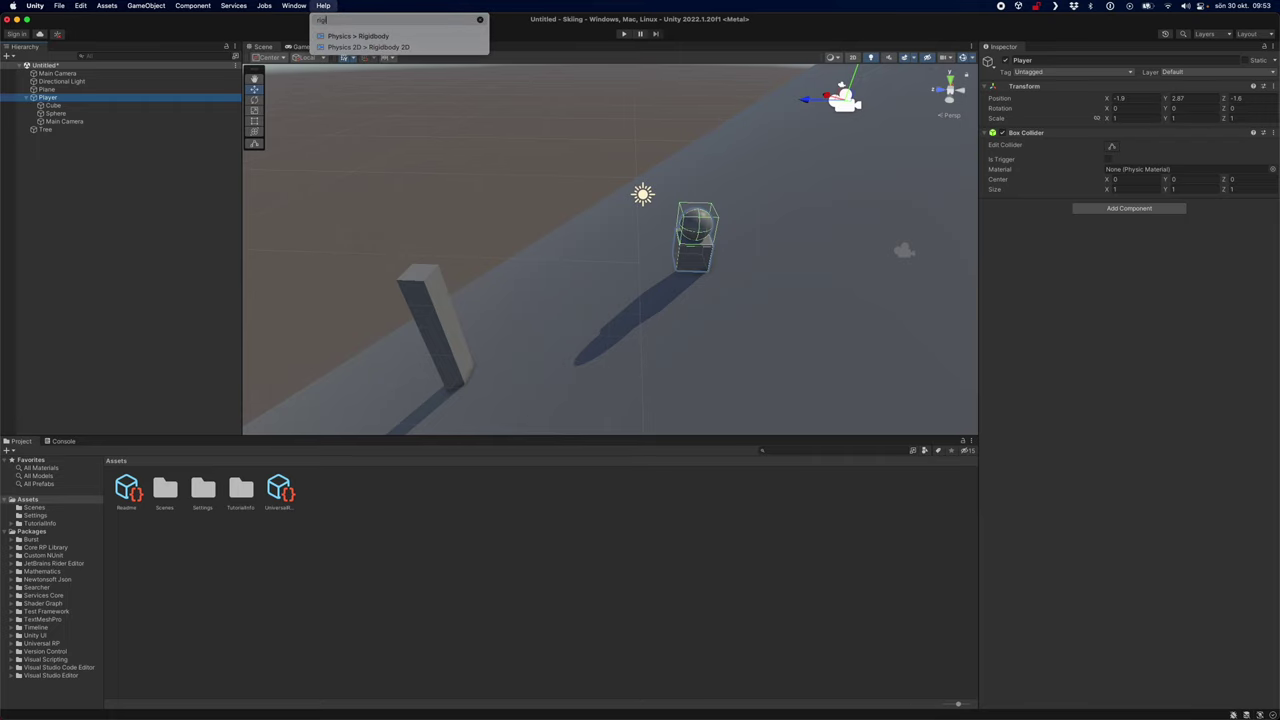
{"action": "left_click", "coordinate": [340, 37]}
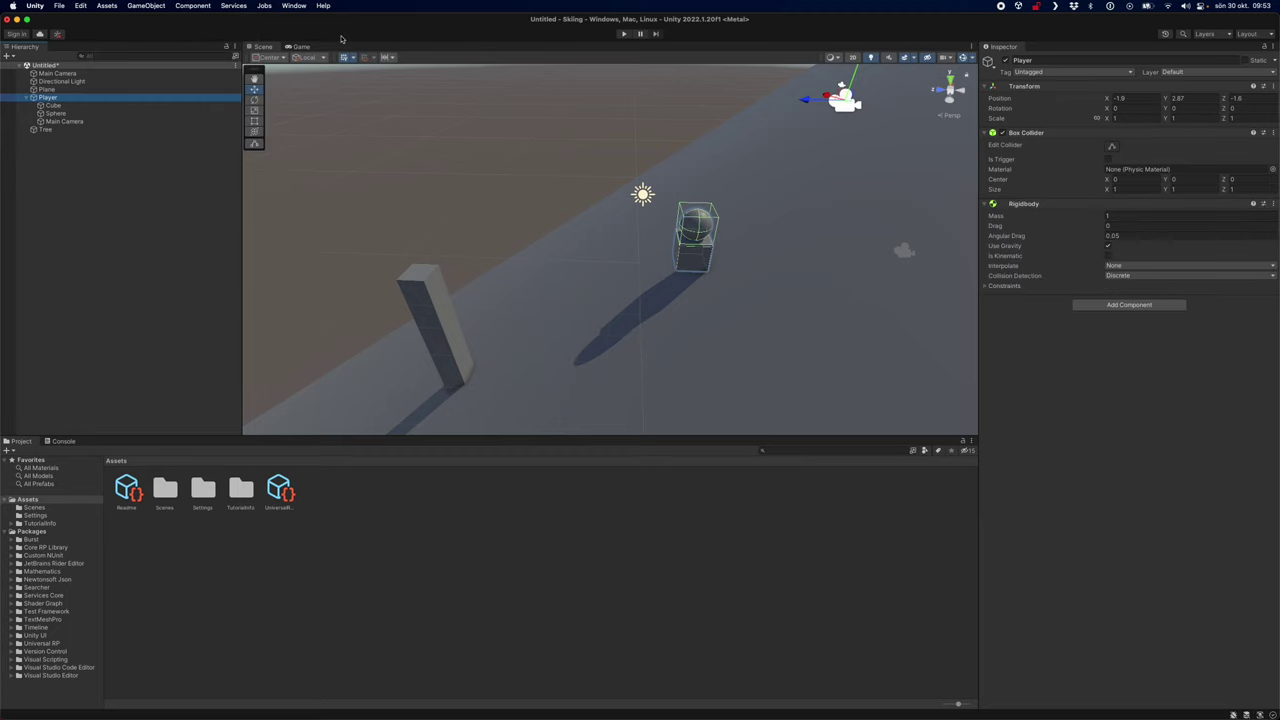
{"action": "left_click", "coordinate": [146, 9]}
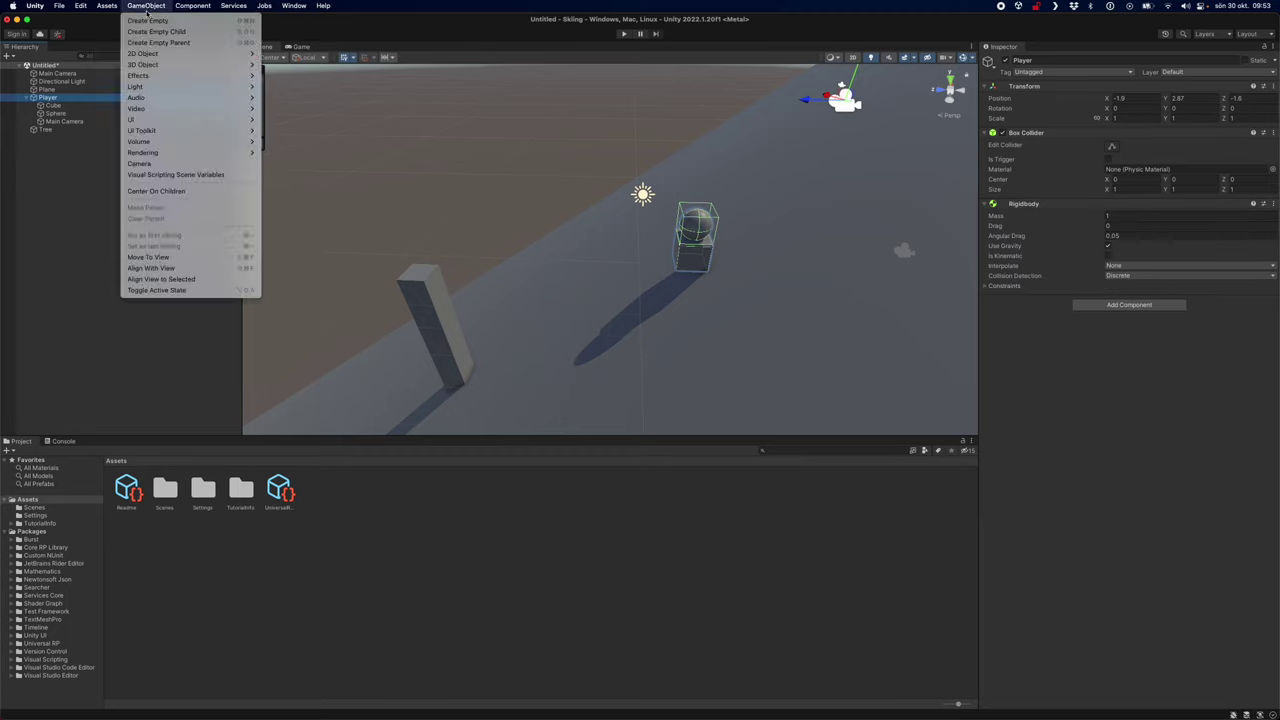
{"action": "mouse_move", "coordinate": [113, 5]}
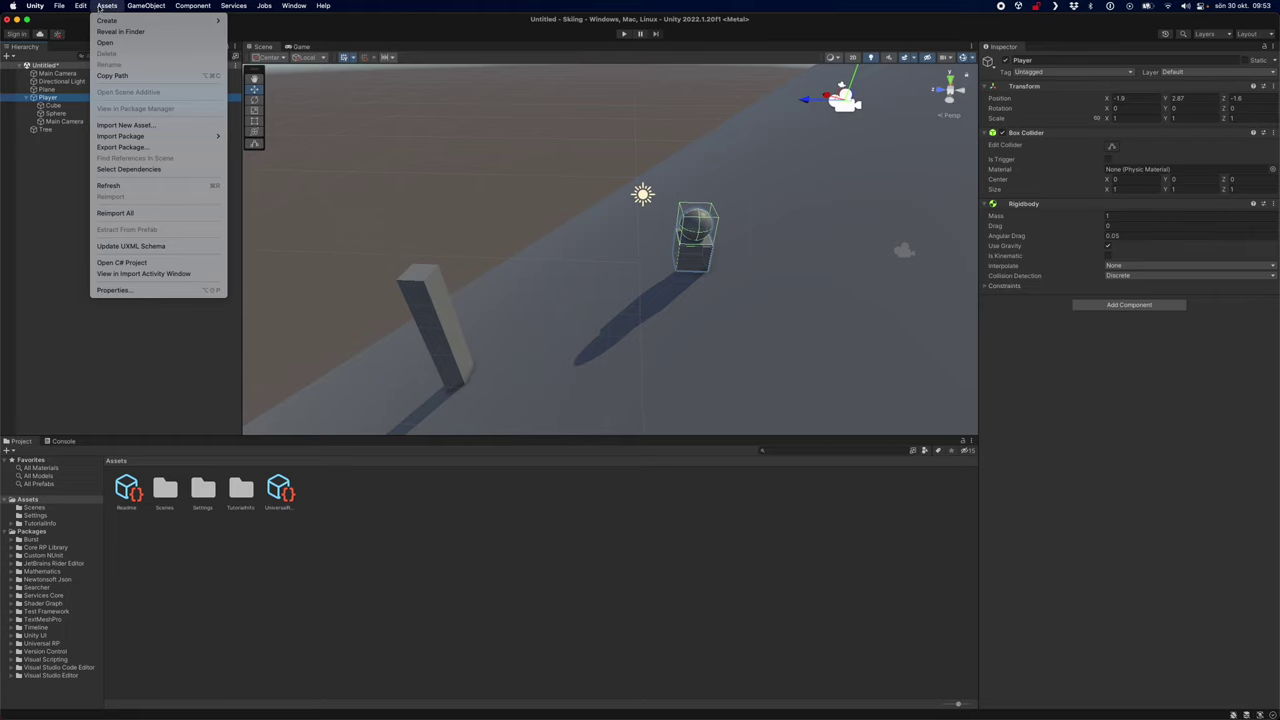
{"action": "mouse_move", "coordinate": [322, 8]}
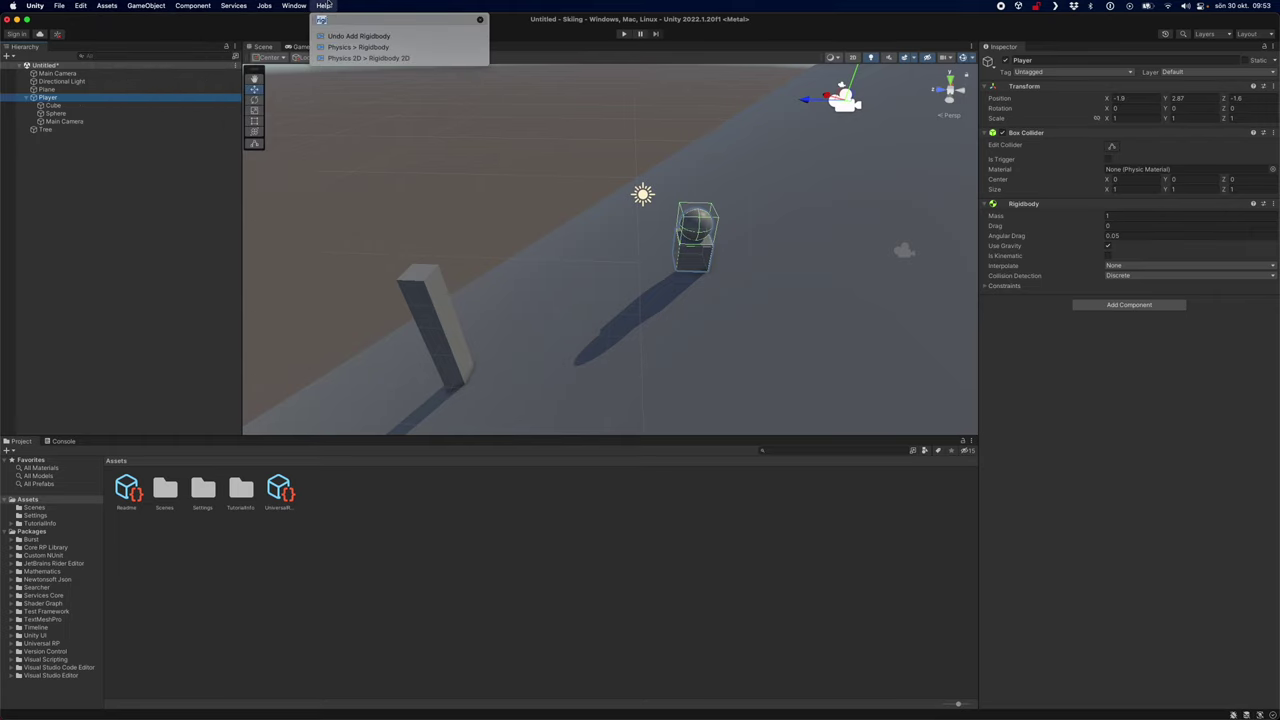
{"action": "left_click", "coordinate": [325, 5]}
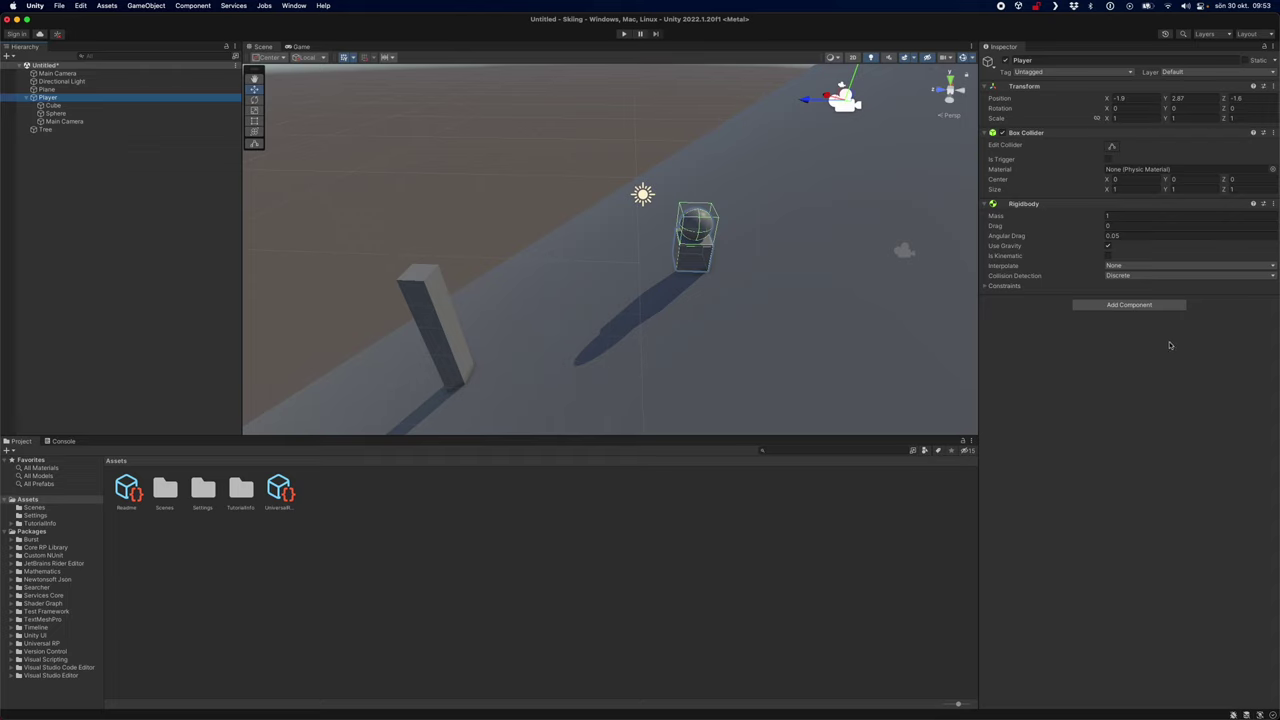
{"action": "left_click", "coordinate": [985, 287]}
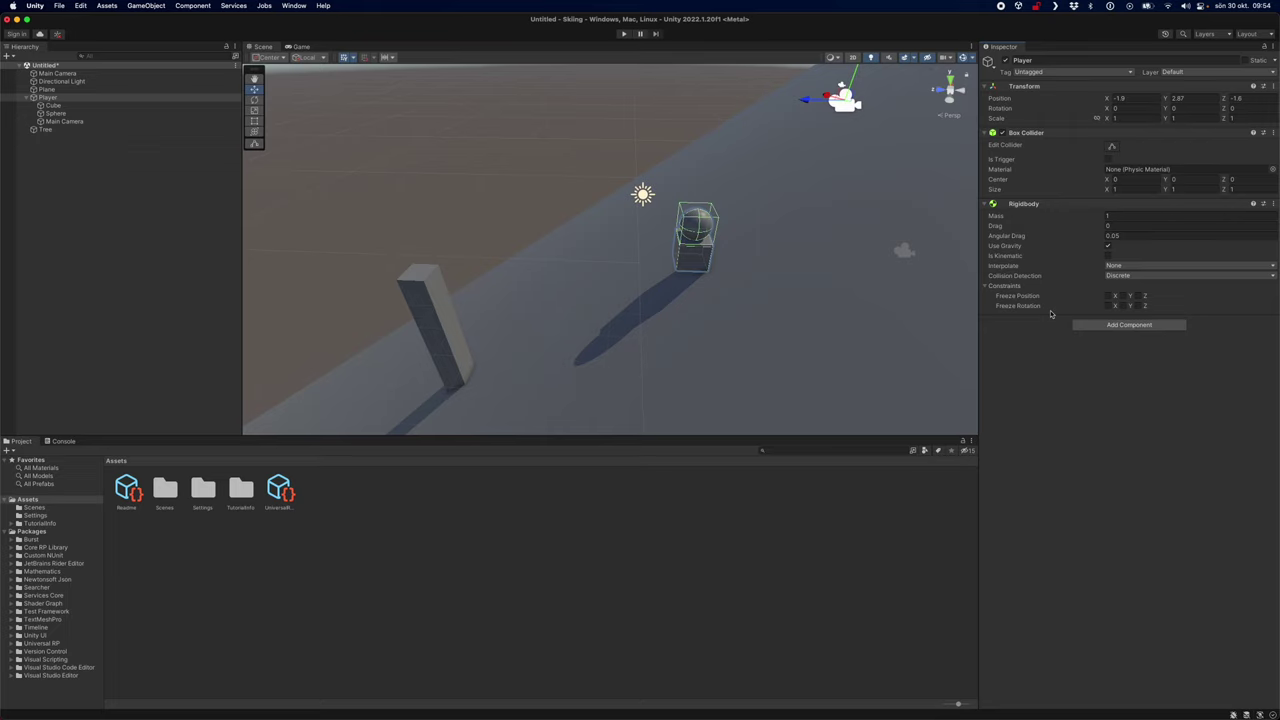
Tick Freeze Rotation X and Z in the Player's Rigidbody Constraints
{"action": "left_click", "coordinate": [1108, 306]}
{"action": "left_click", "coordinate": [1137, 306]}
{"action": "right_click", "coordinate": [58, 161]}
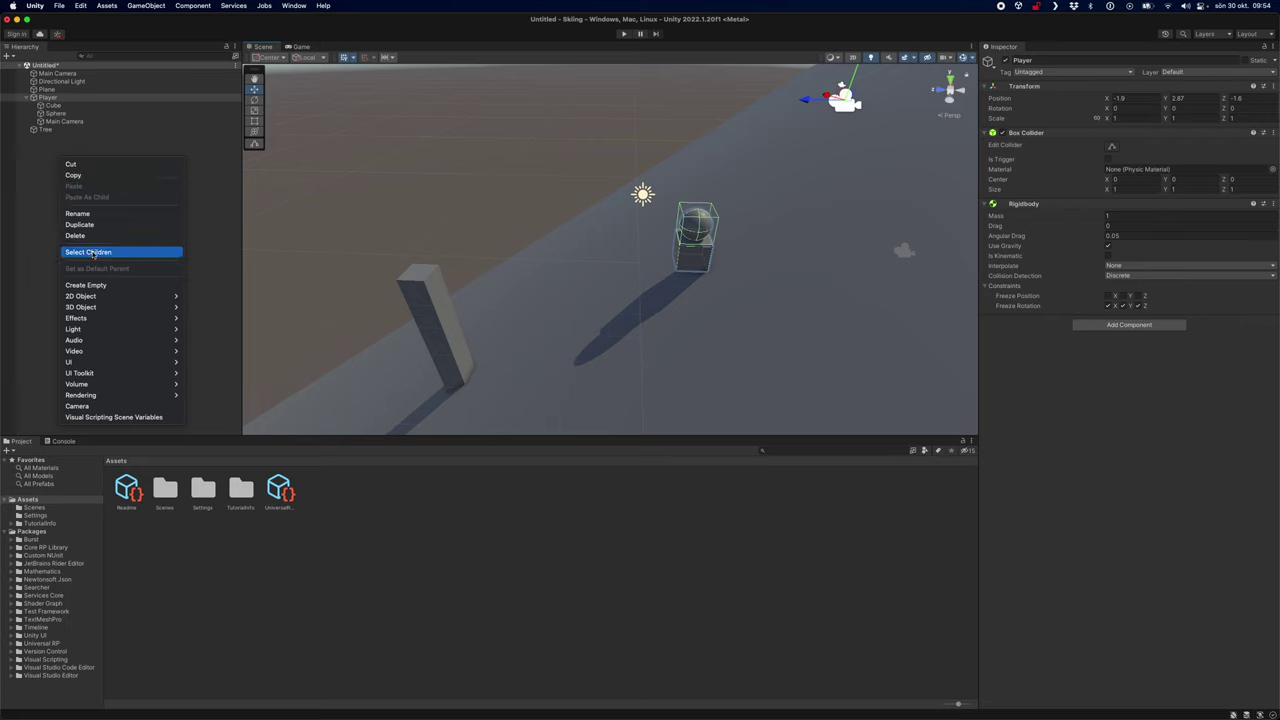
{"action": "mouse_move", "coordinate": [130, 300]}
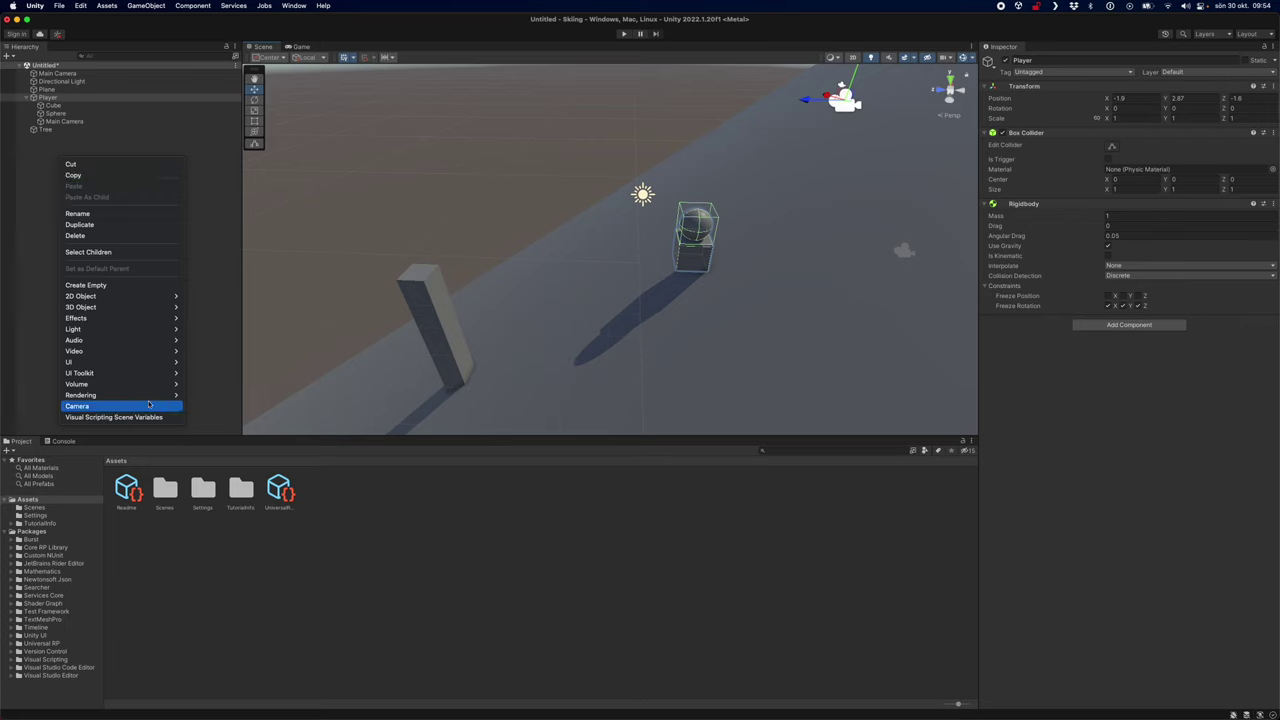
{"action": "left_click", "coordinate": [45, 90]}
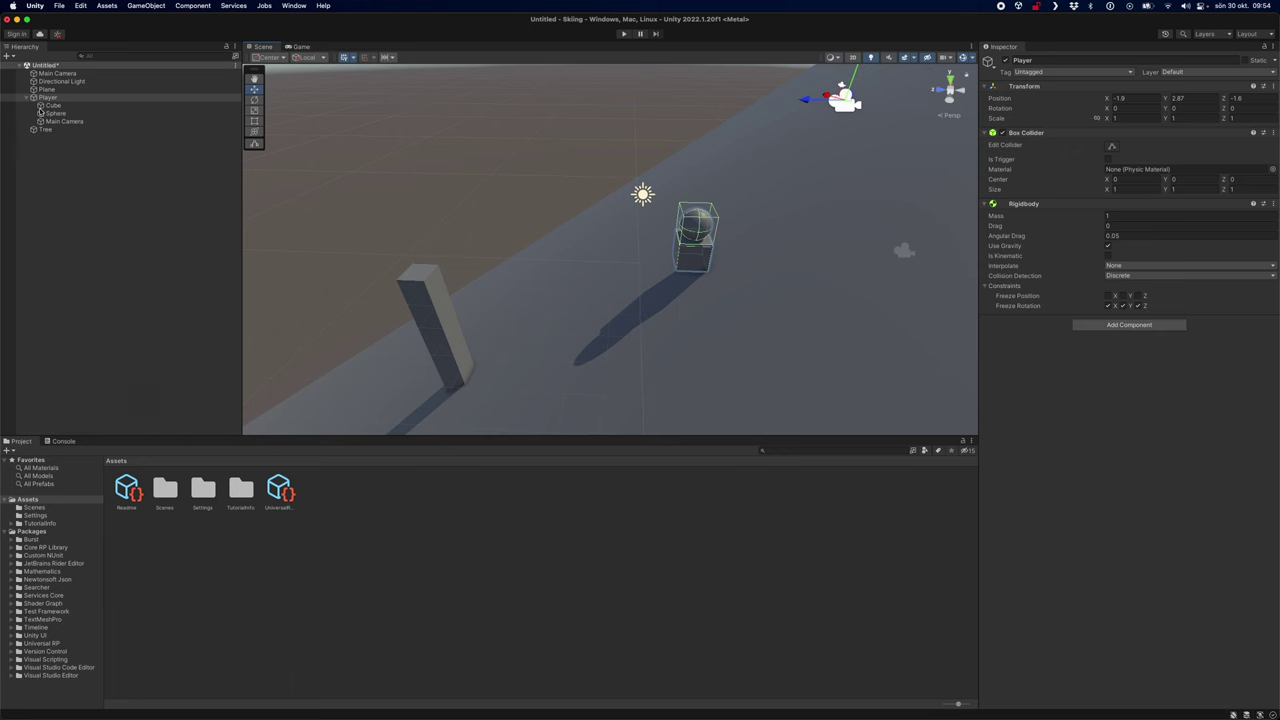
{"action": "right_click", "coordinate": [45, 90]}
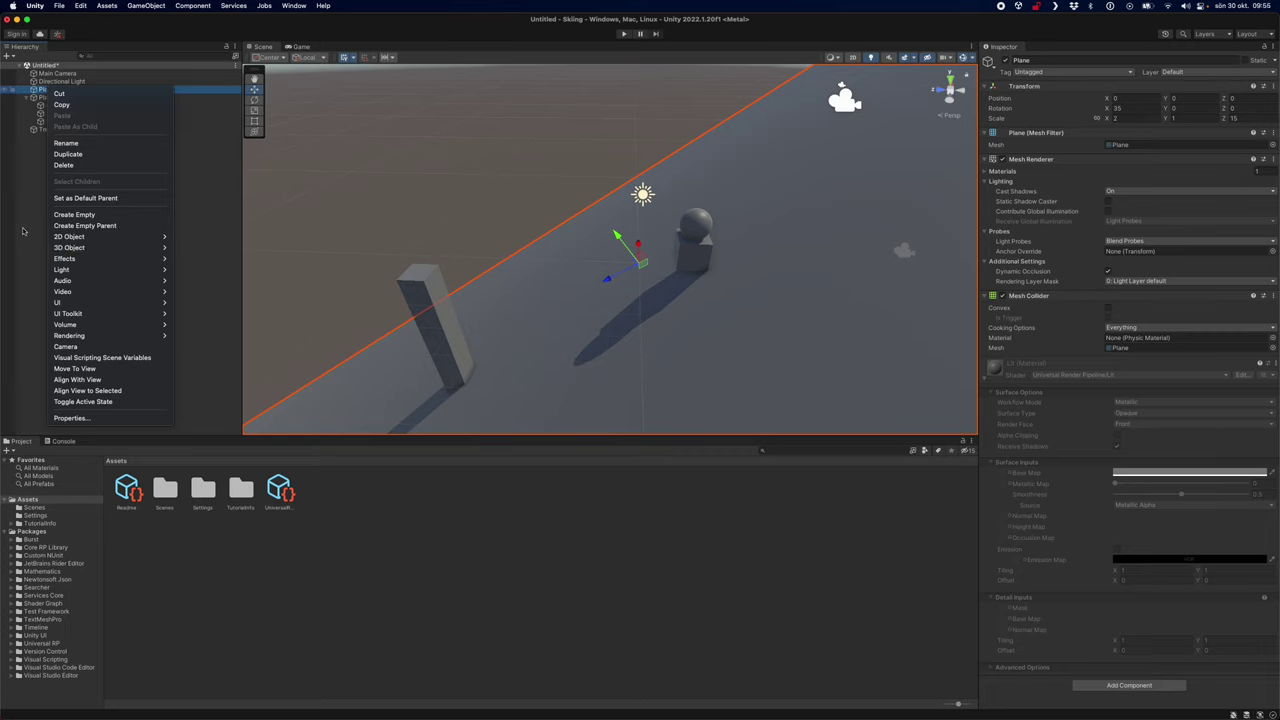
Create a Physic Material asset through the Help search for 'phy'
{"action": "key", "text": "Escape"}
{"action": "left_click", "coordinate": [324, 6]}
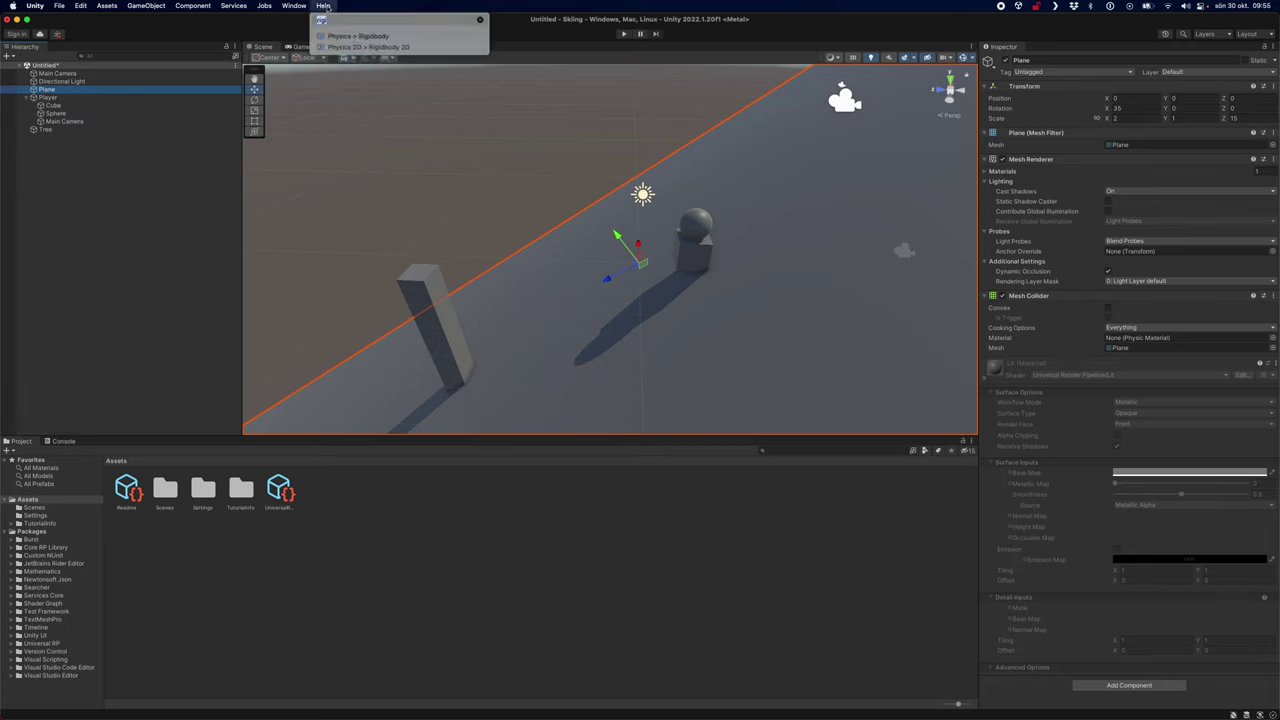
{"action": "key", "text": "BackSpace"}
{"action": "type", "text": "physi"}
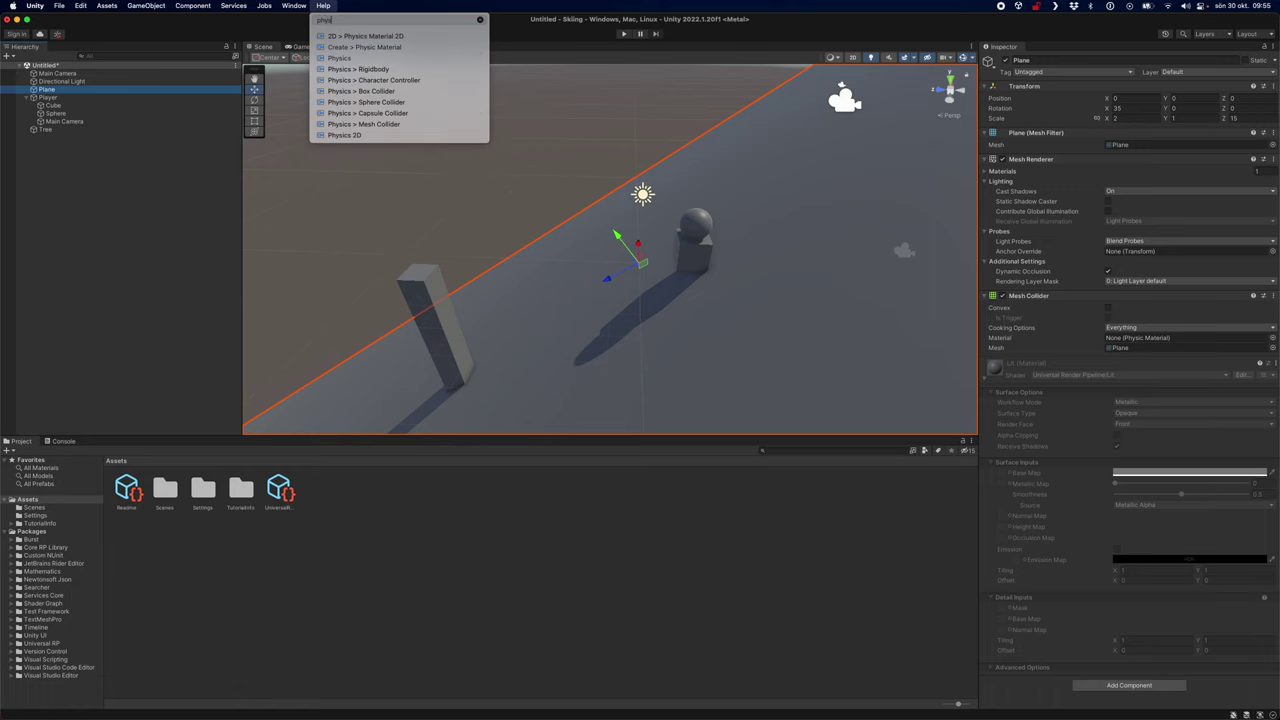
{"action": "mouse_move", "coordinate": [380, 50]}
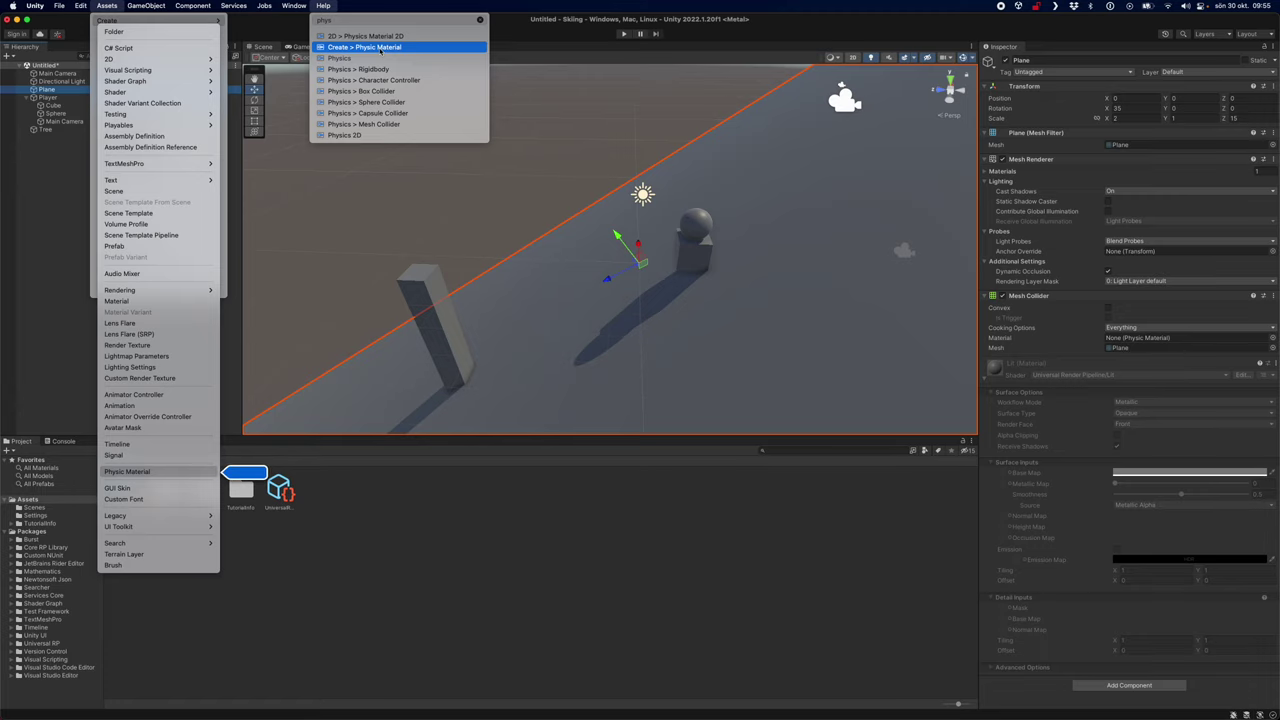
{"action": "left_click", "coordinate": [380, 47]}
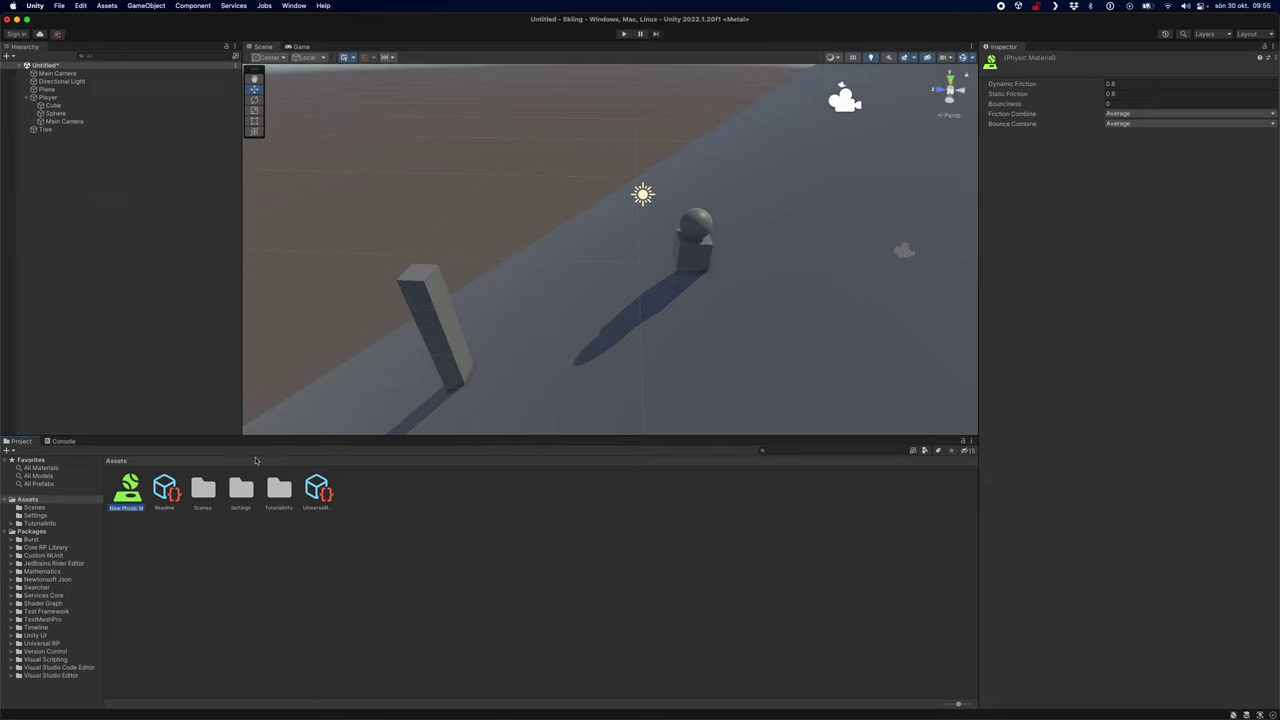
Name the new physic material Ground and set its Static Friction to 0
{"action": "type", "text": "Ice"}
{"action": "key", "text": "Return"}
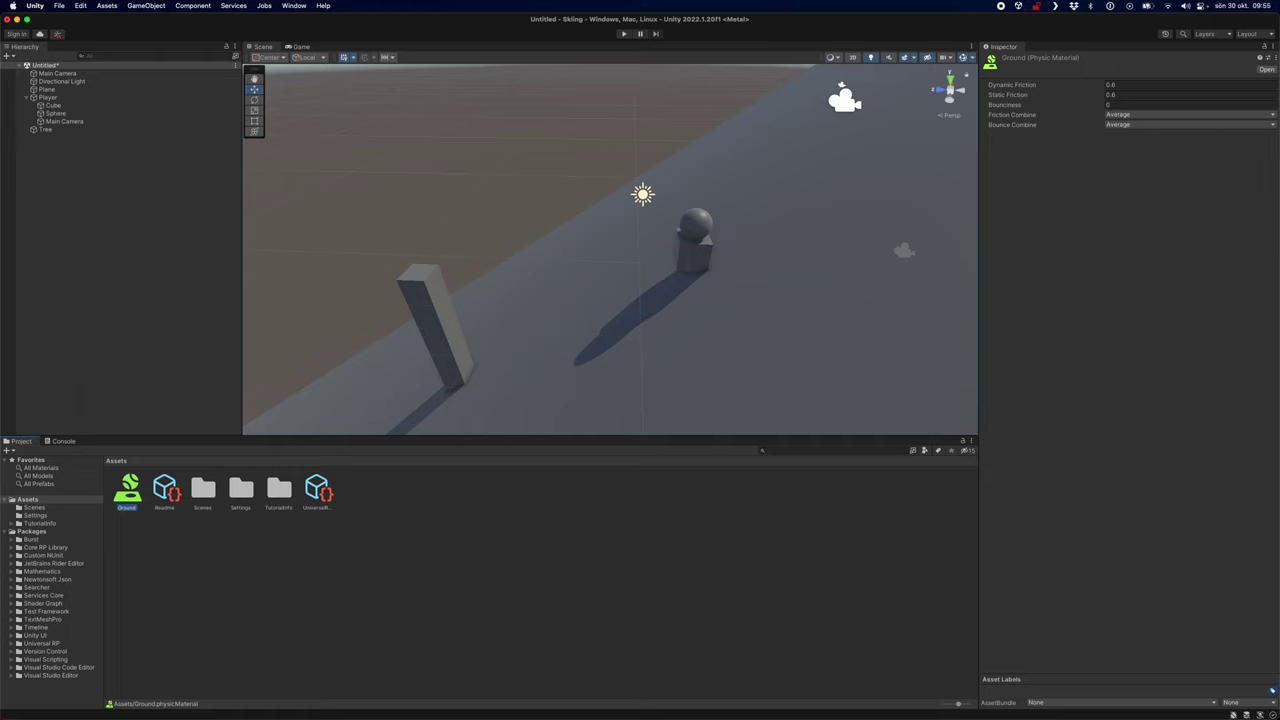
{"action": "left_click", "coordinate": [1130, 92]}
{"action": "key", "text": "BackSpace"}
{"action": "key", "text": "BackSpace"}
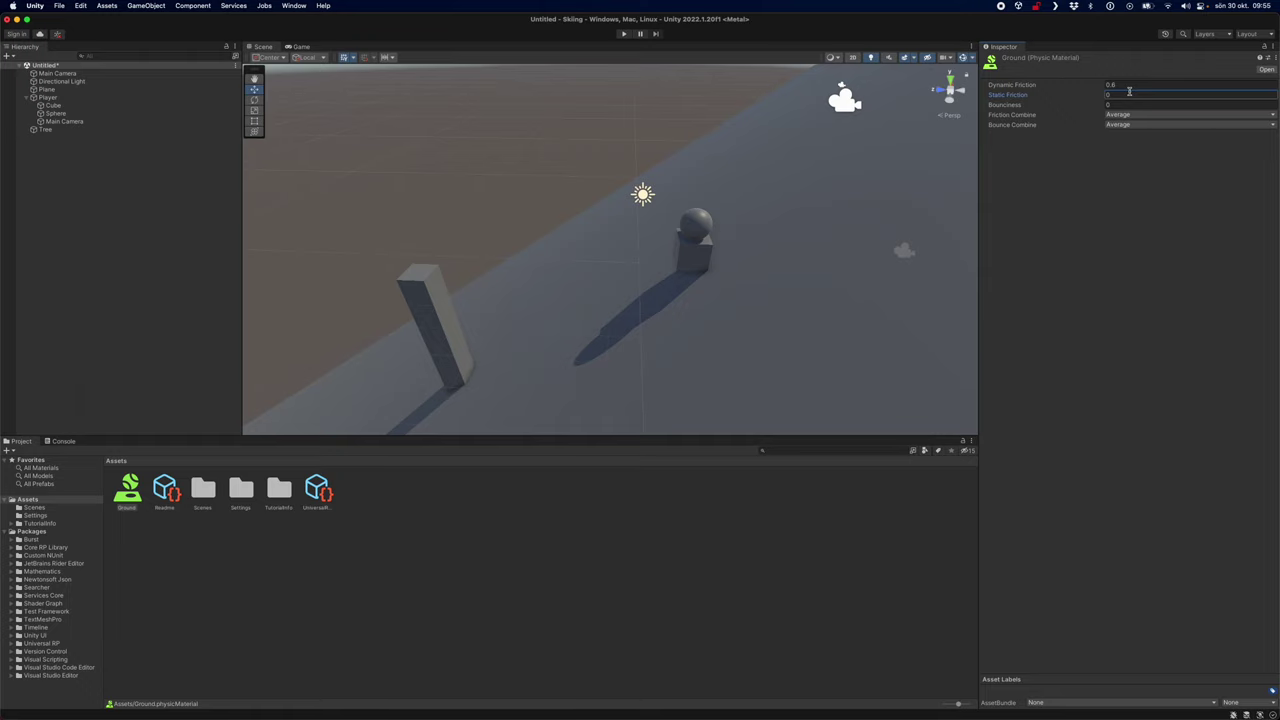
Apply the Ground material to the Player cube in the Scene view and Hierarchy
{"action": "left_click", "coordinate": [127, 487]}
{"action": "left_click_drag", "start_coordinate": [127, 487], "coordinate": [693, 254]}
{"action": "left_click_drag", "start_coordinate": [127, 487], "coordinate": [54, 100]}
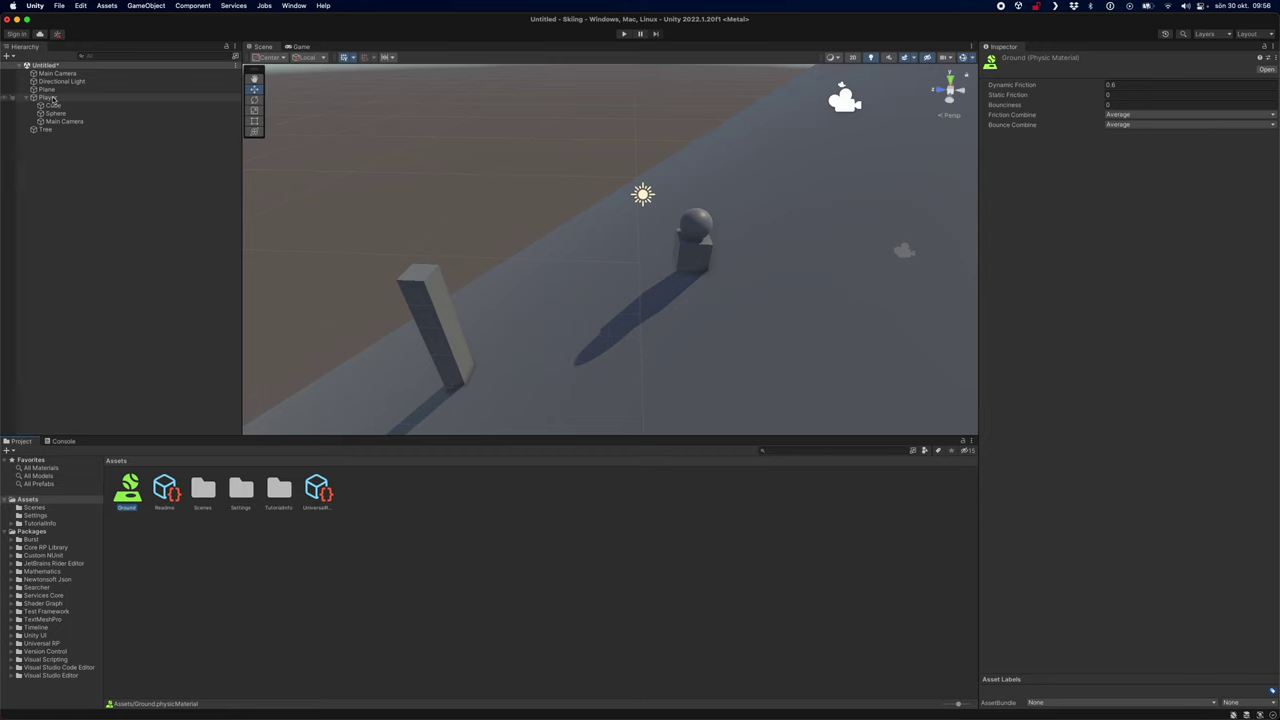
Check the Player's collider, apply Ground to the Plane, and move Ground into Scenes
{"action": "left_click", "coordinate": [53, 98]}
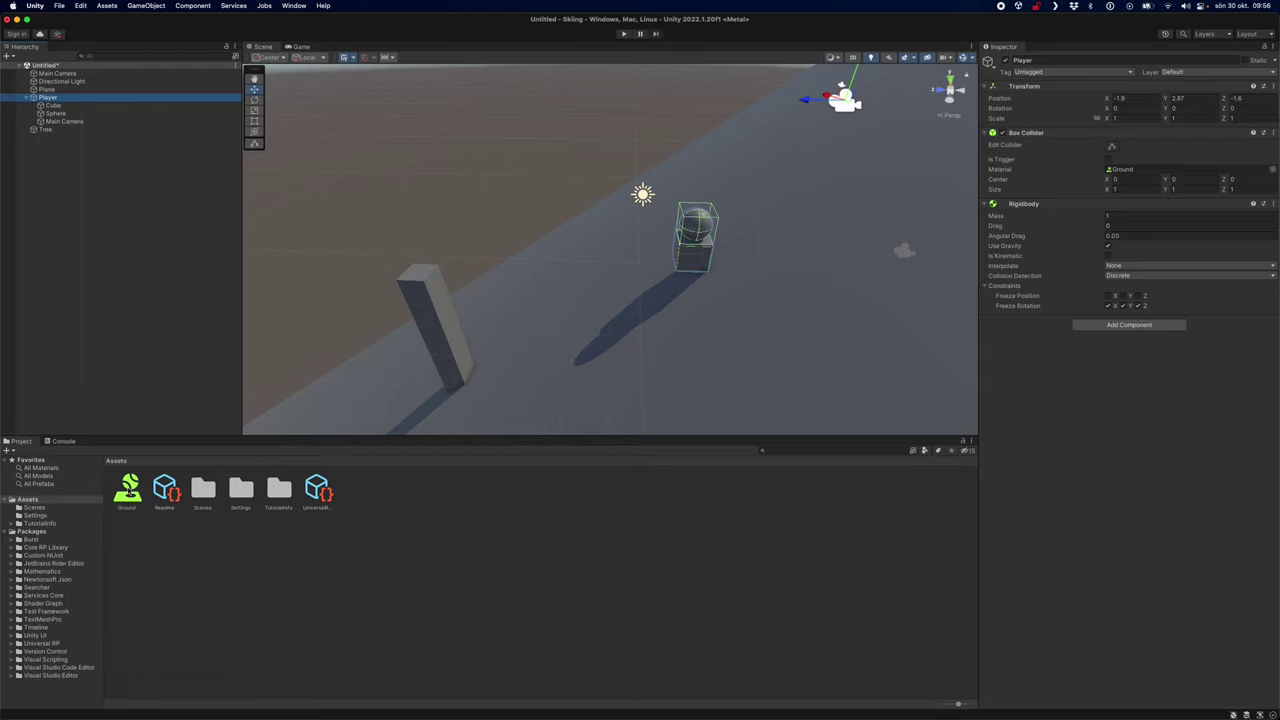
{"action": "left_click_drag", "start_coordinate": [130, 487], "coordinate": [558, 208]}
{"action": "left_click", "coordinate": [558, 208]}
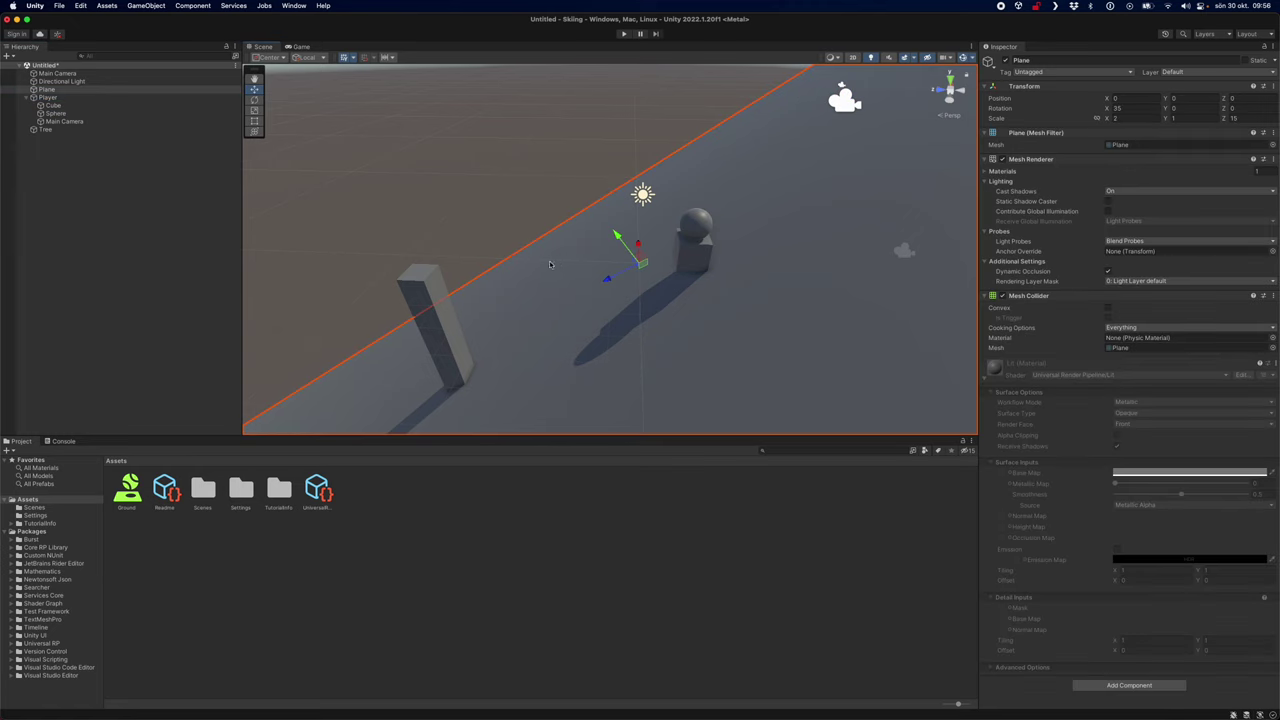
{"action": "left_click_drag", "start_coordinate": [128, 487], "coordinate": [500, 200]}
{"action": "left_click_drag", "start_coordinate": [128, 488], "coordinate": [198, 483]}
Open the Scenes folder, select the Collisions scene, and drag Ground onto the plane
{"action": "double_click", "coordinate": [165, 489]}
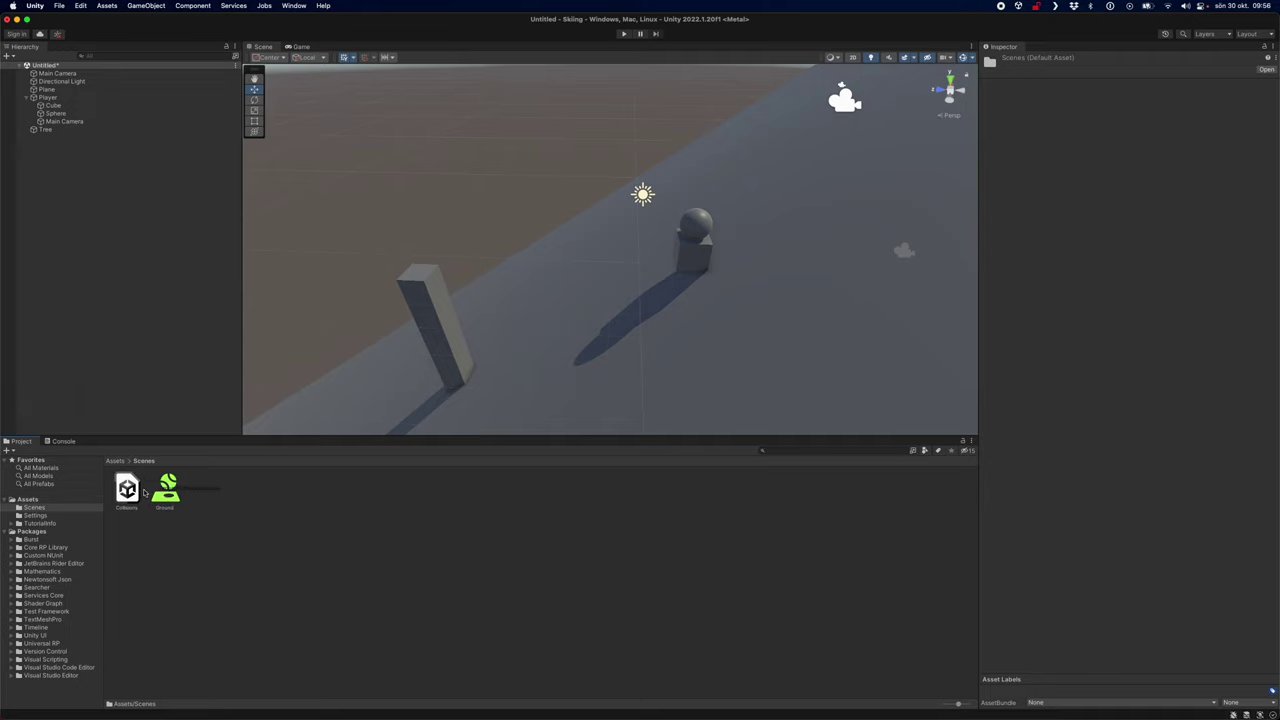
{"action": "left_click_drag", "start_coordinate": [162, 488], "coordinate": [575, 330]}
{"action": "left_click", "coordinate": [130, 510]}
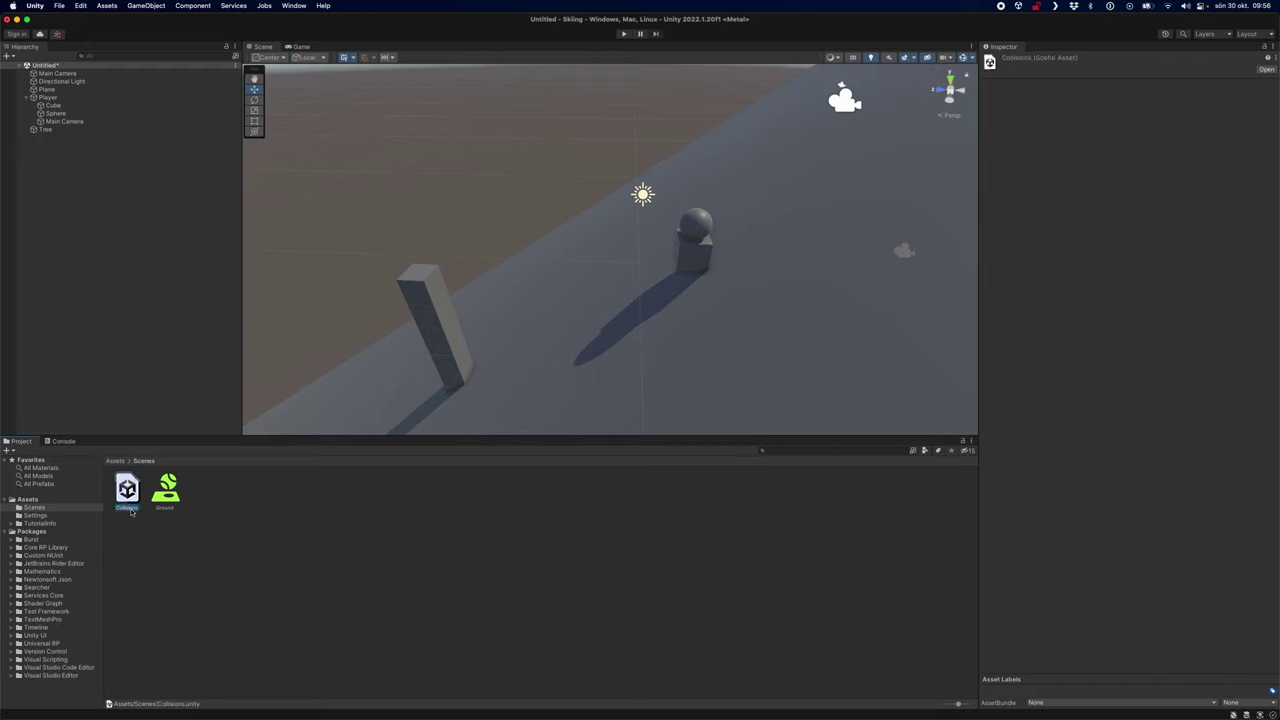
{"action": "left_click_drag", "start_coordinate": [166, 490], "coordinate": [490, 299]}
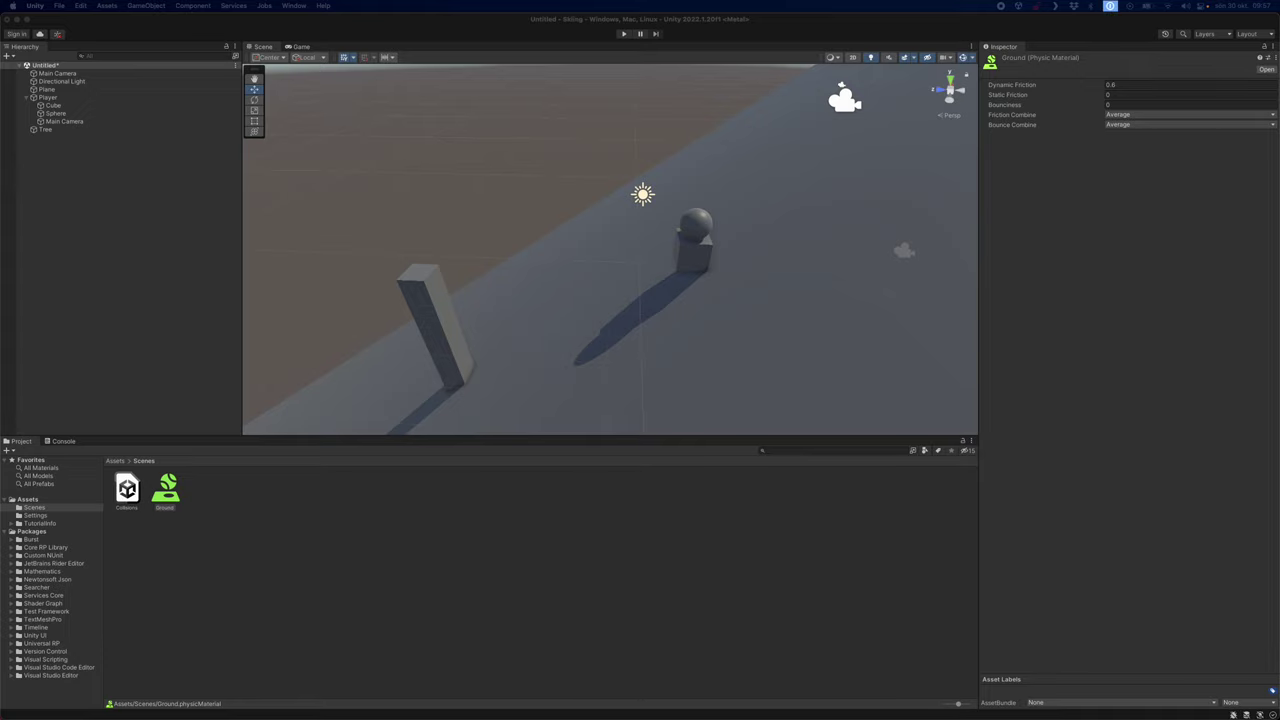
{"action": "left_click", "coordinate": [500, 700]}
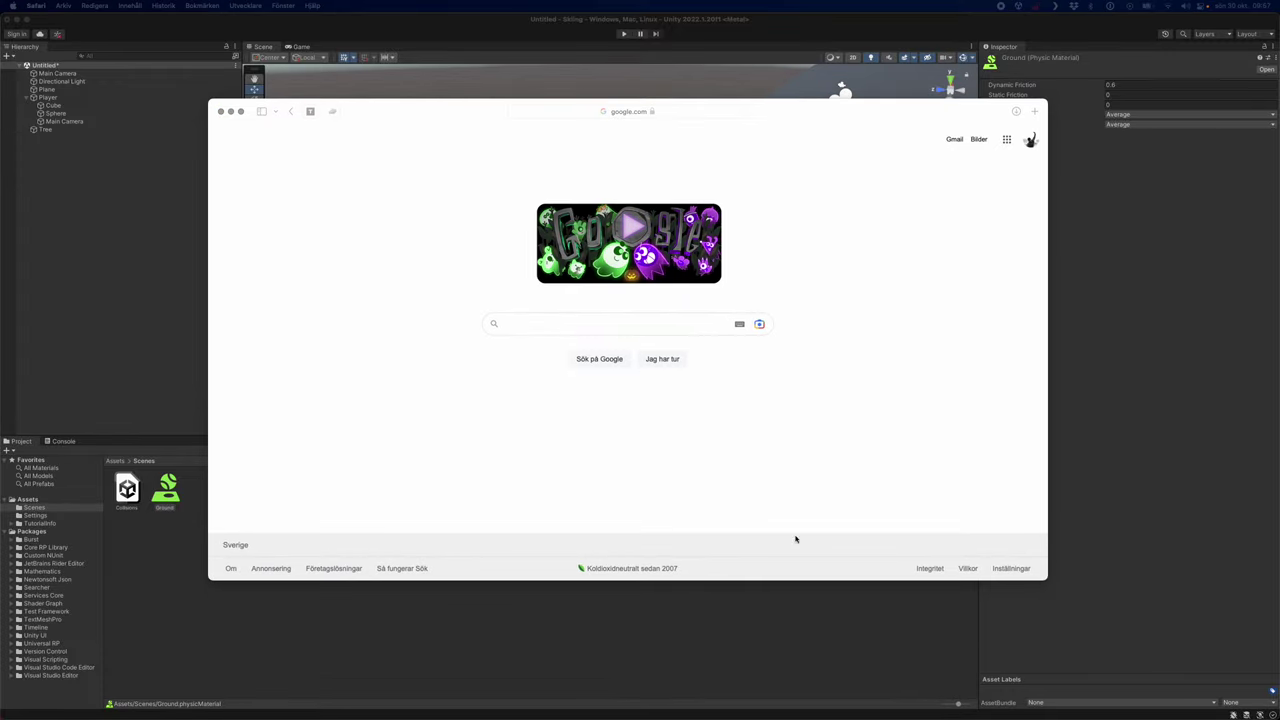
Search Google for the 'unity add scene to gameobject' suggestion
{"action": "left_click", "coordinate": [570, 325]}
{"action": "left_click", "coordinate": [548, 327]}
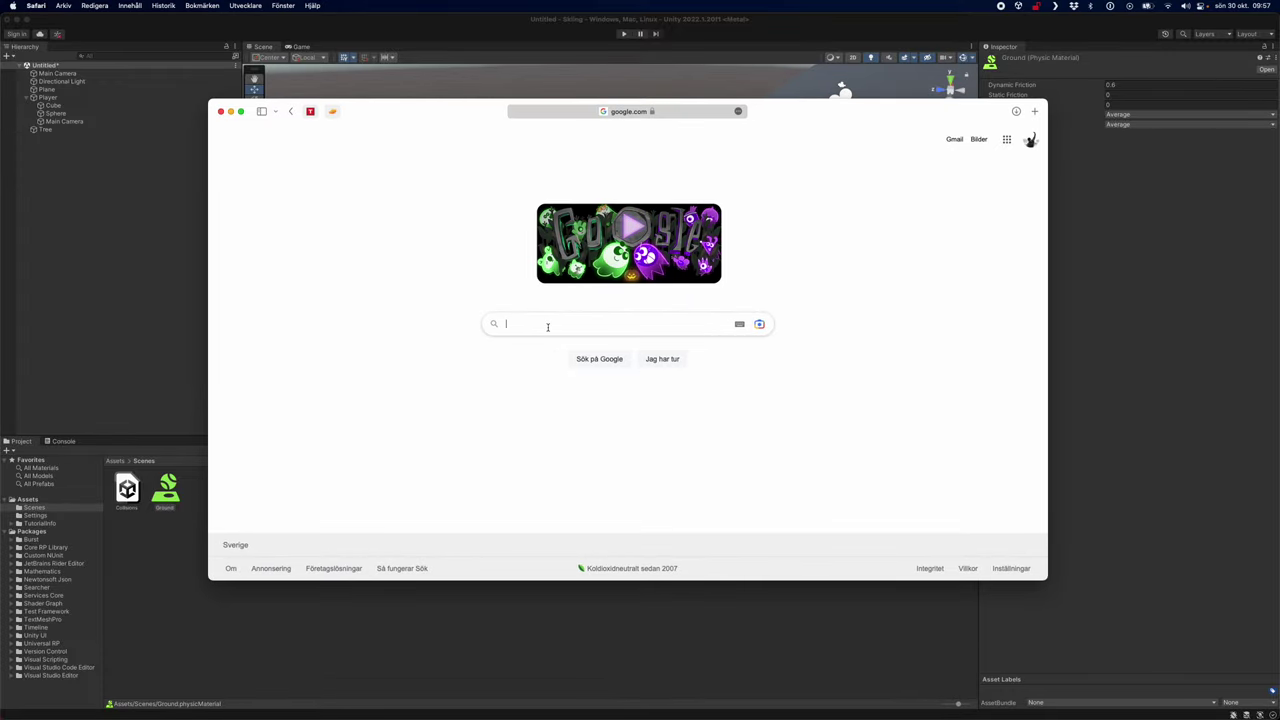
{"action": "type", "text": "apply scene to"}
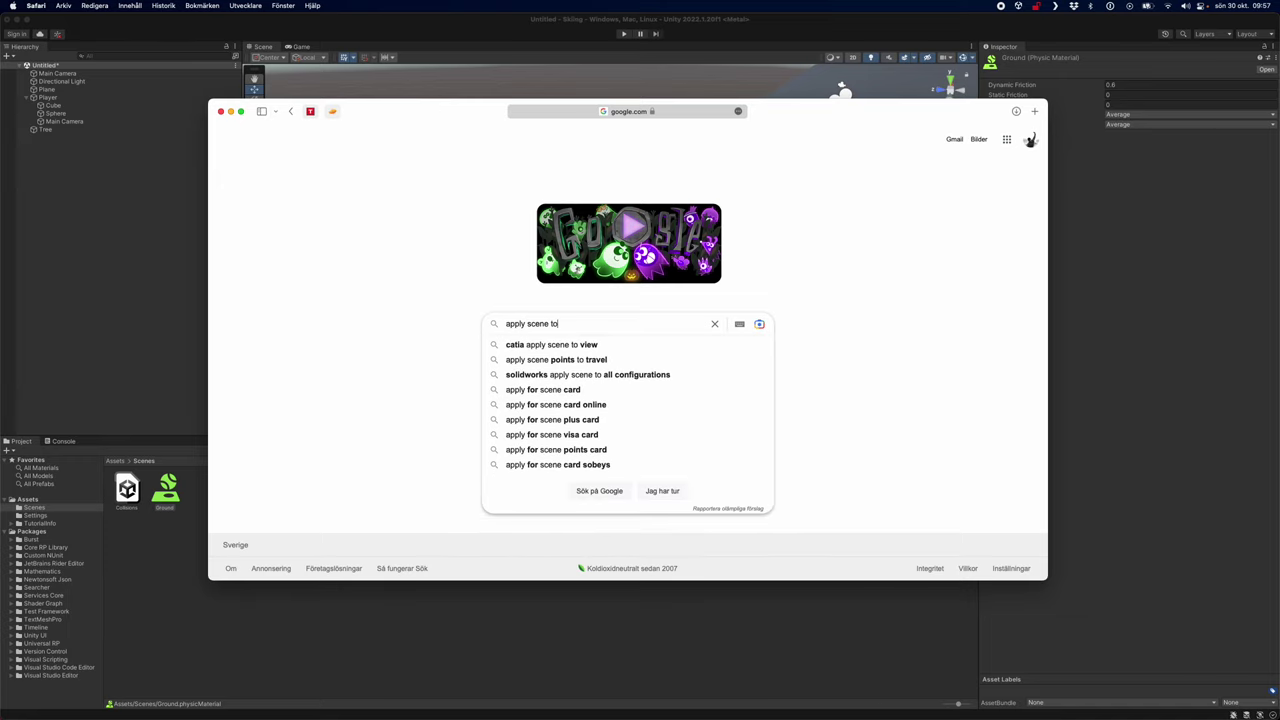
{"action": "key", "text": "super+a"}
{"action": "type", "text": "unity"}
{"action": "key", "text": "super+a"}
{"action": "type", "text": "unity apply s"}
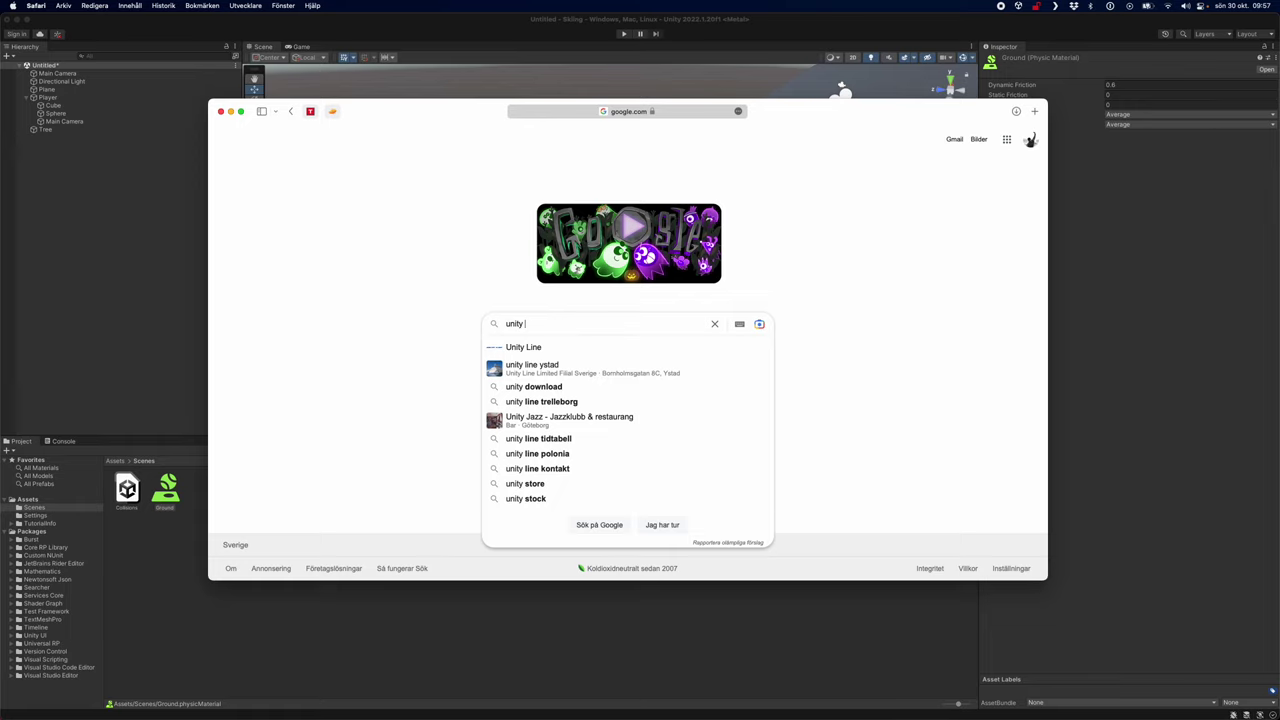
{"action": "type", "text": "cene to"}
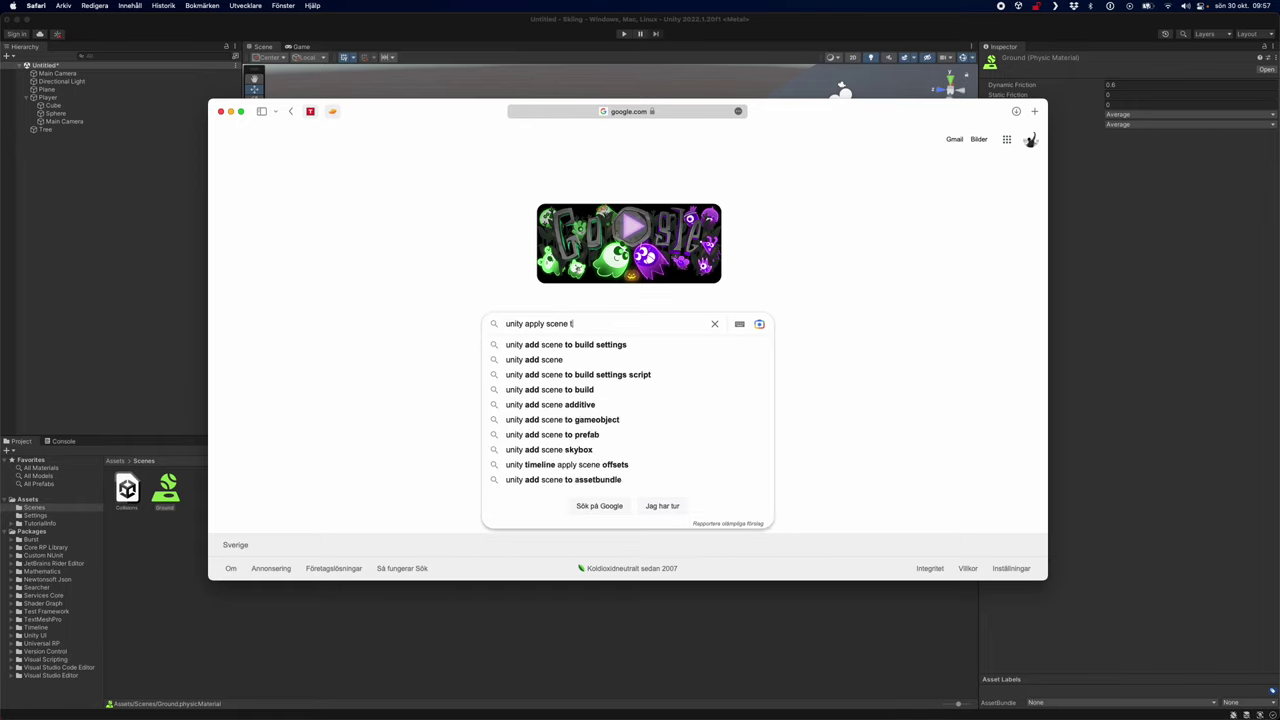
{"action": "key", "text": "Down"}
{"action": "key", "text": "Down"}
{"action": "key", "text": "Down"}
{"action": "key", "text": "Down"}
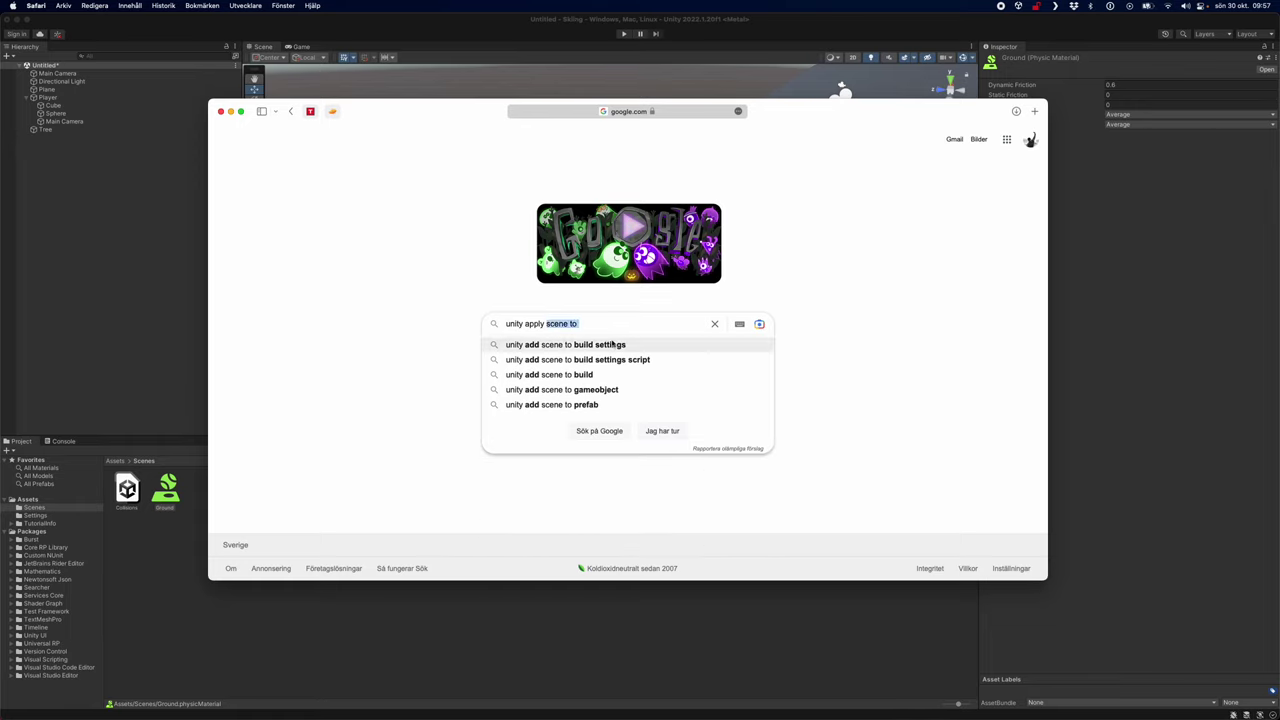
{"action": "key", "text": "Return"}
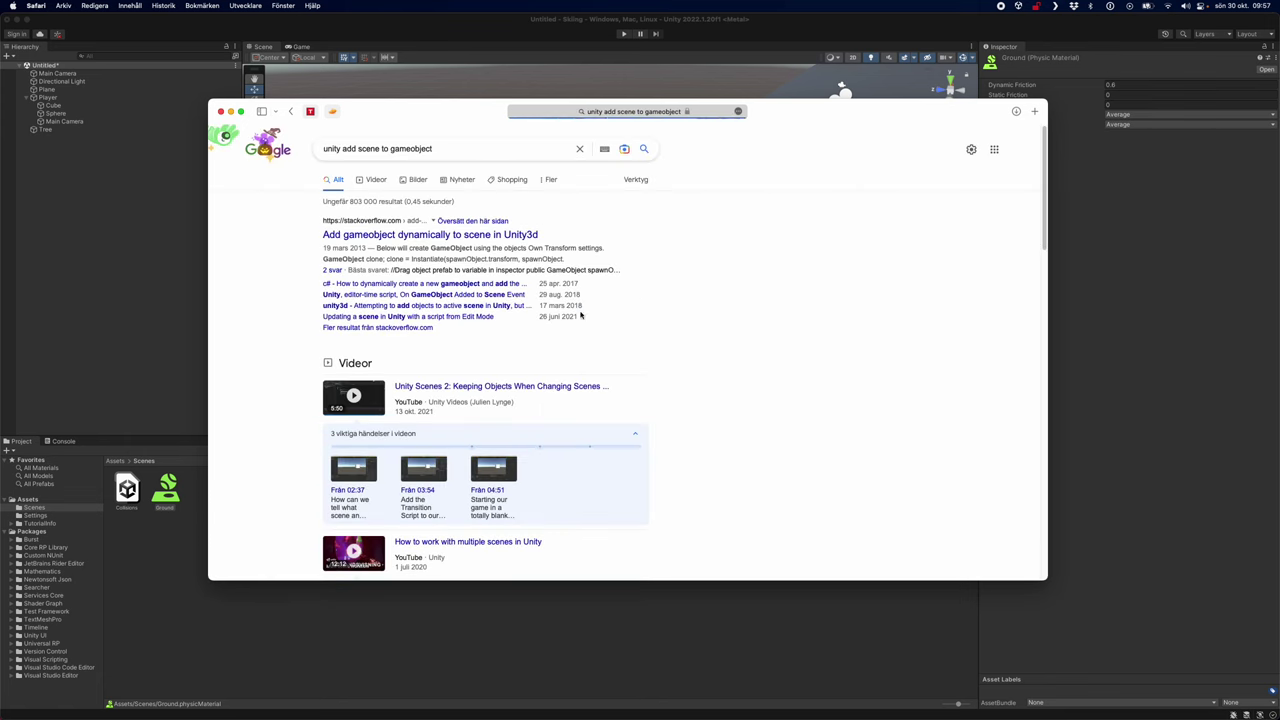
Open and skim the Unity Answers result on adding GameObjects
{"action": "scroll", "coordinate": [303, 480], "scroll_direction": "down", "scroll_amount": 8}
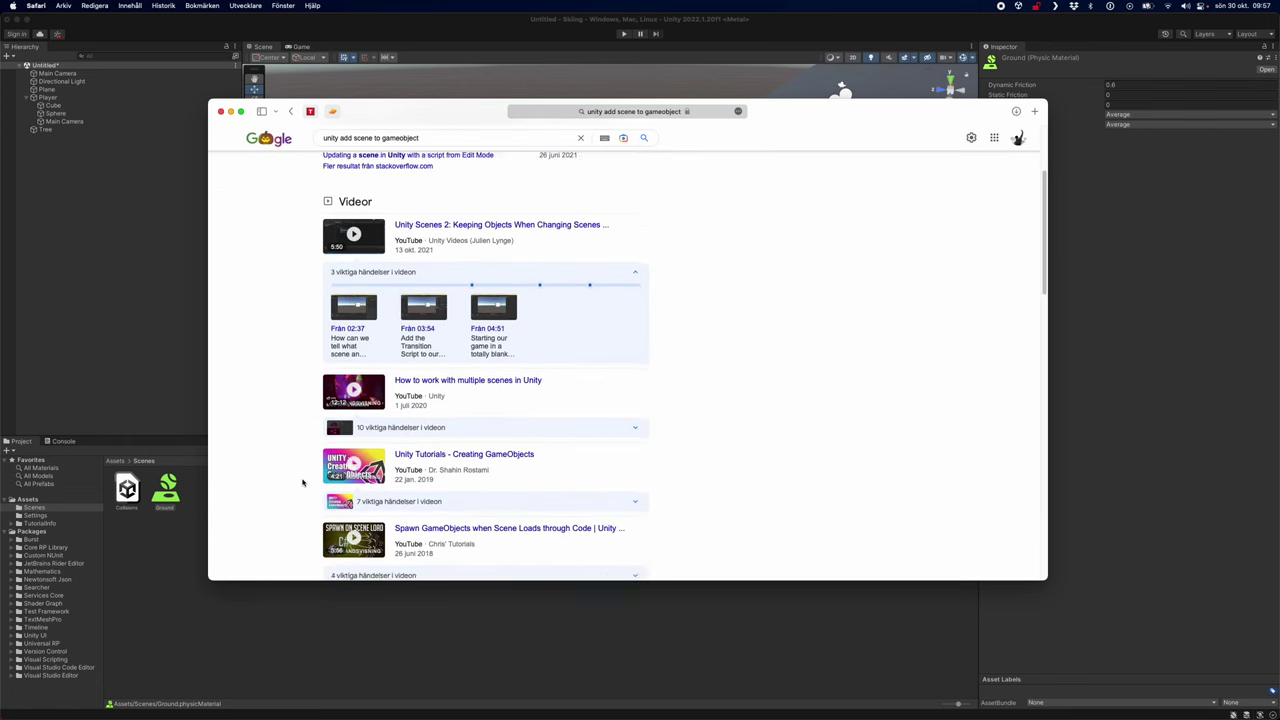
{"action": "left_click", "coordinate": [392, 444]}
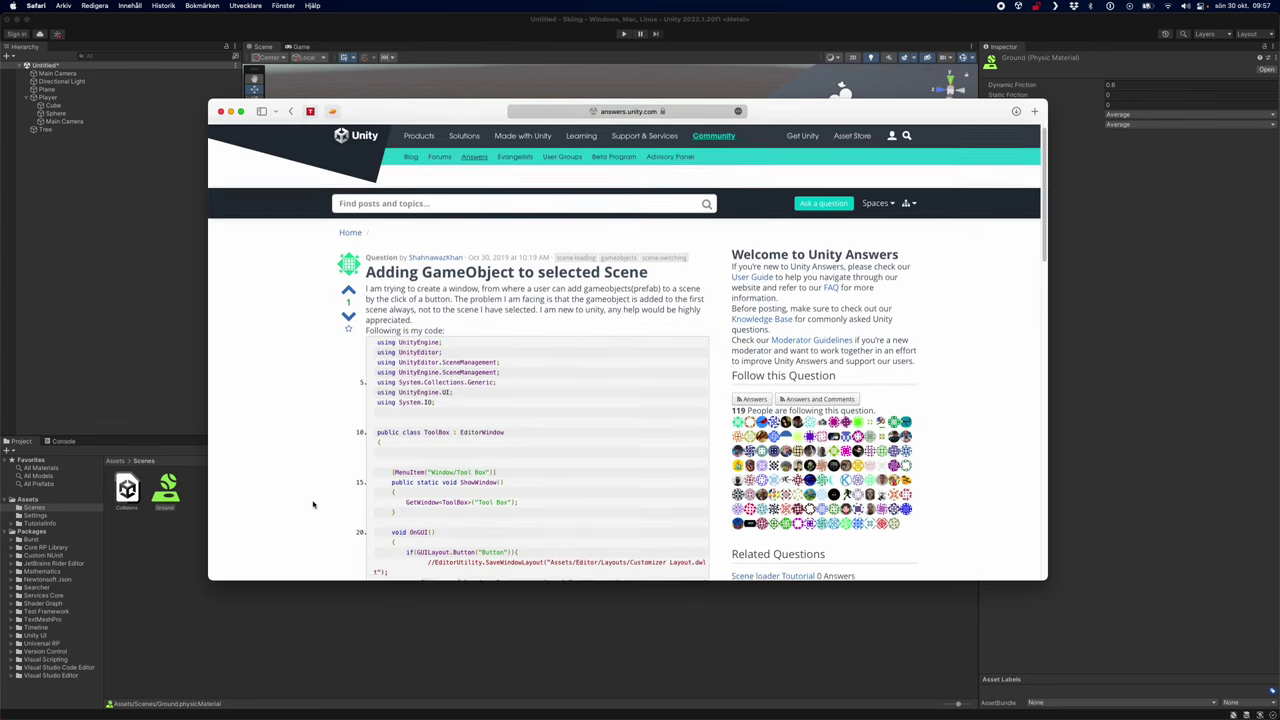
{"action": "scroll", "coordinate": [313, 505], "scroll_direction": "down", "scroll_amount": 10}
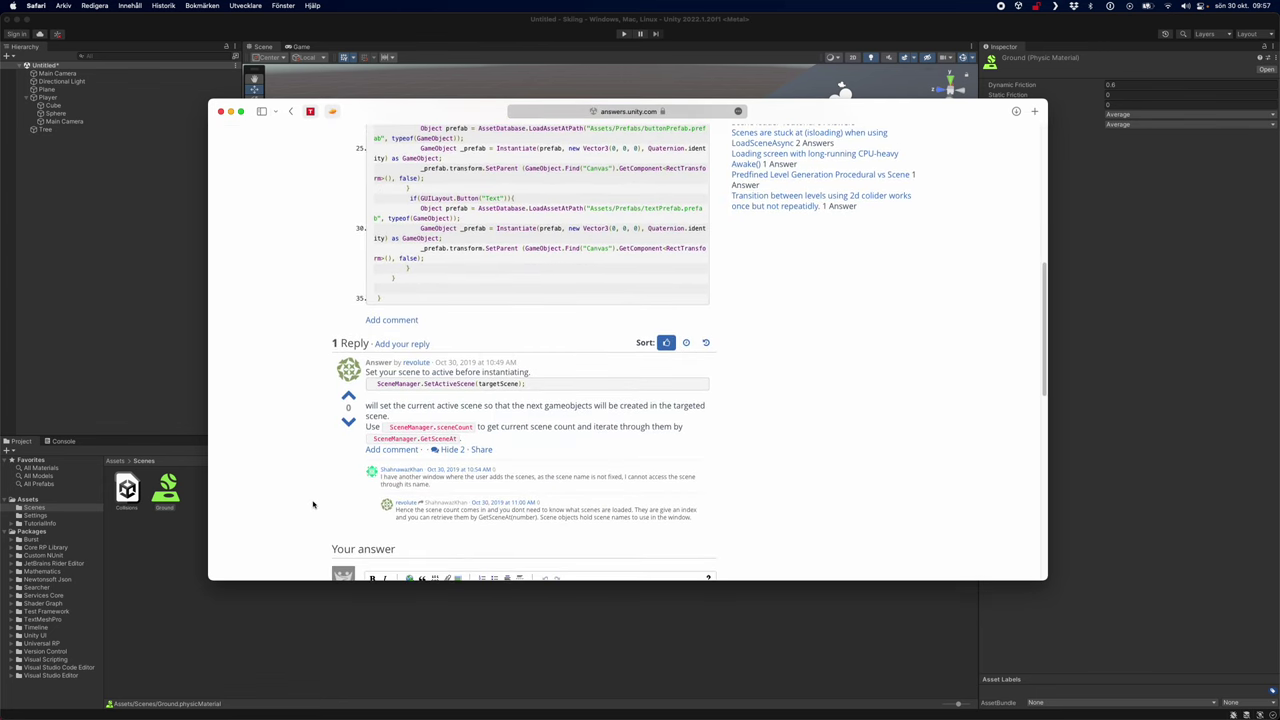
{"action": "scroll", "coordinate": [313, 505], "scroll_direction": "down", "scroll_amount": 3}
Change the query to 'unity add material to gameobject' and open the C# Corner article
{"action": "key", "text": "super+bracketleft"}
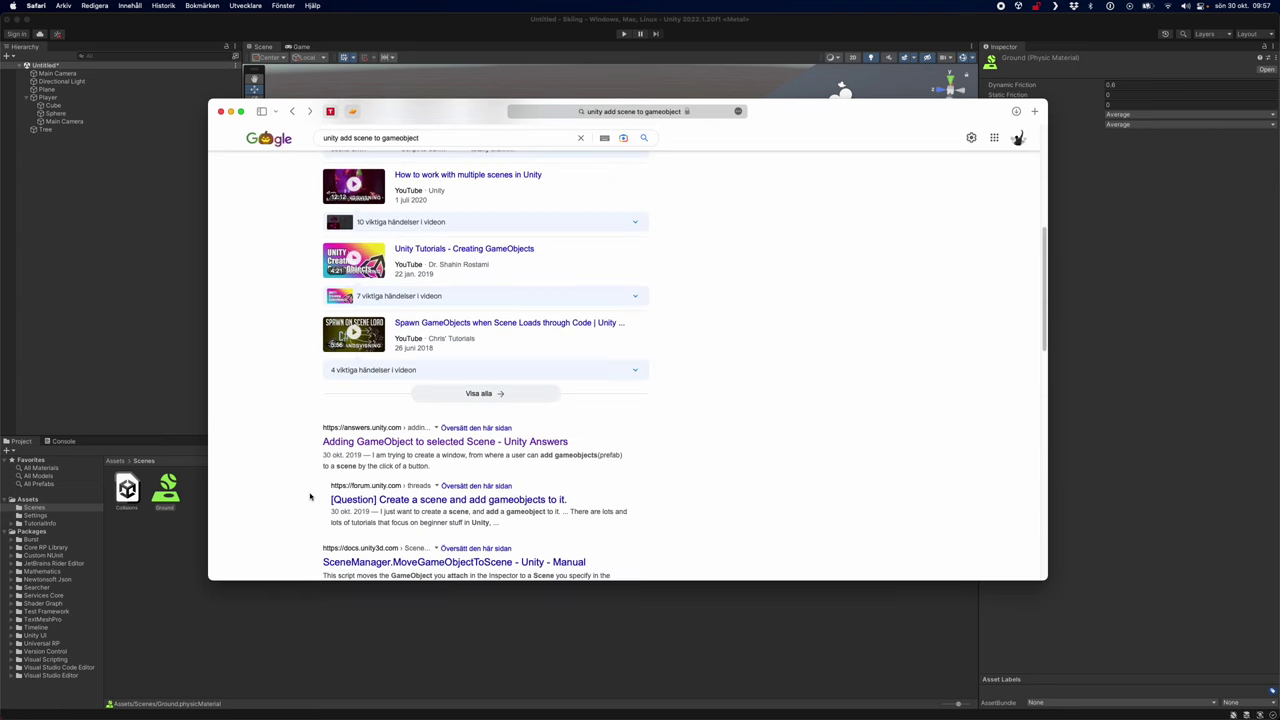
{"action": "scroll", "coordinate": [410, 495], "scroll_direction": "up", "scroll_amount": 10}
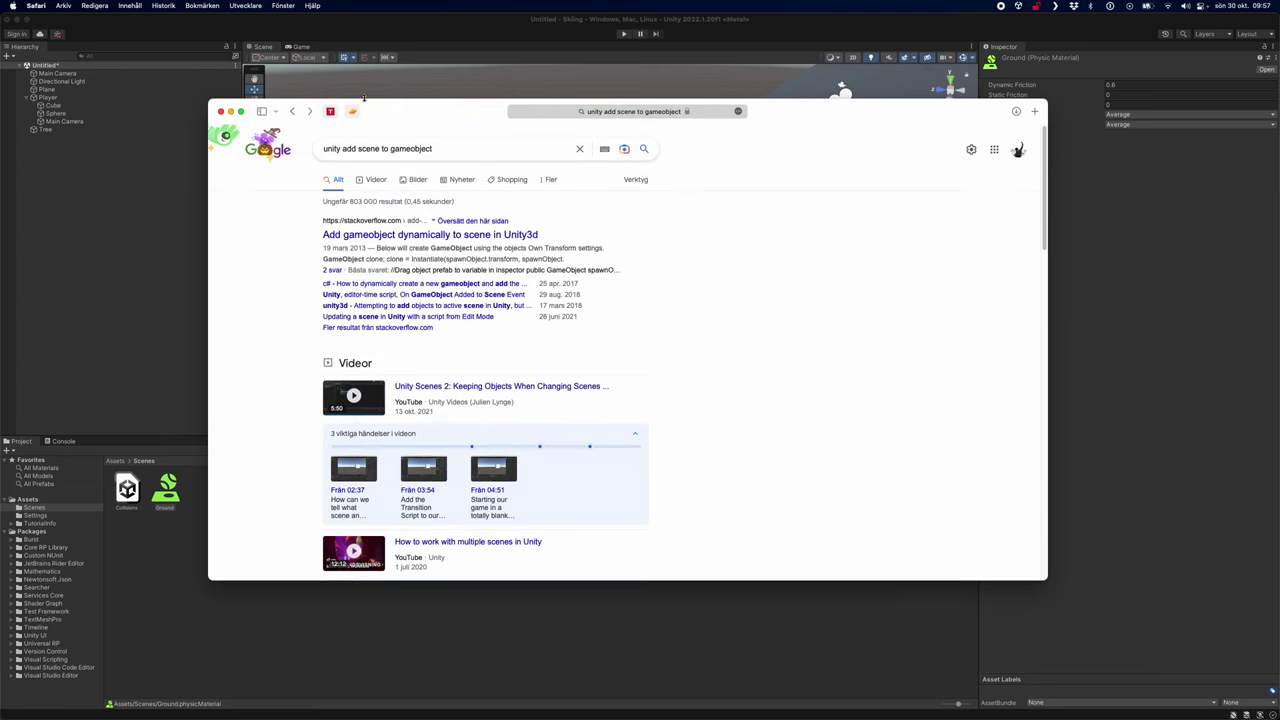
{"action": "double_click", "coordinate": [368, 148]}
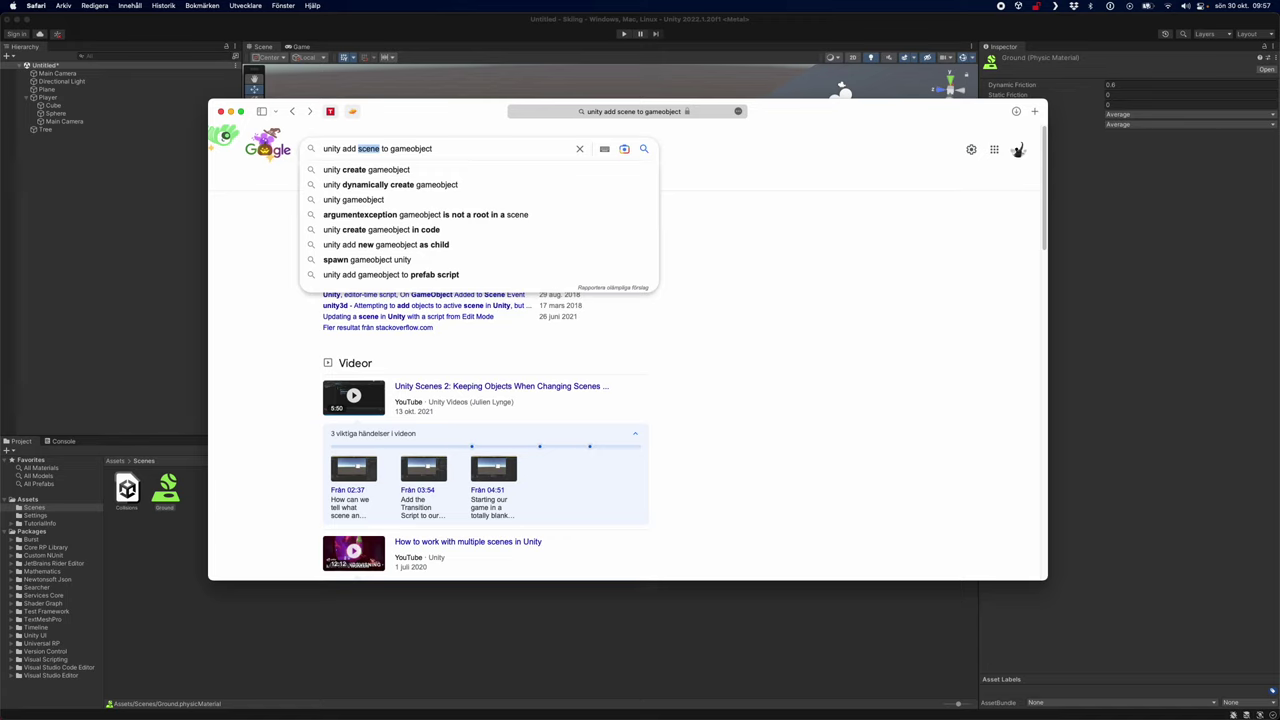
{"action": "type", "text": "material"}
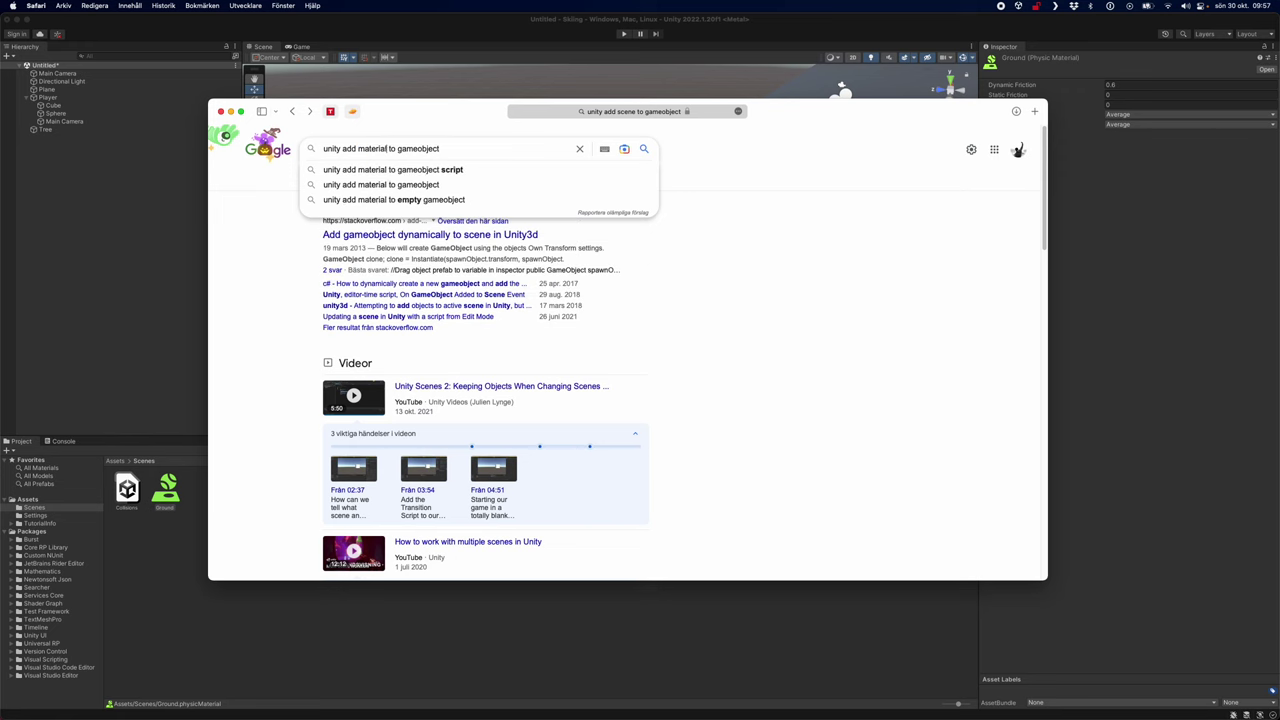
{"action": "key", "text": "Return"}
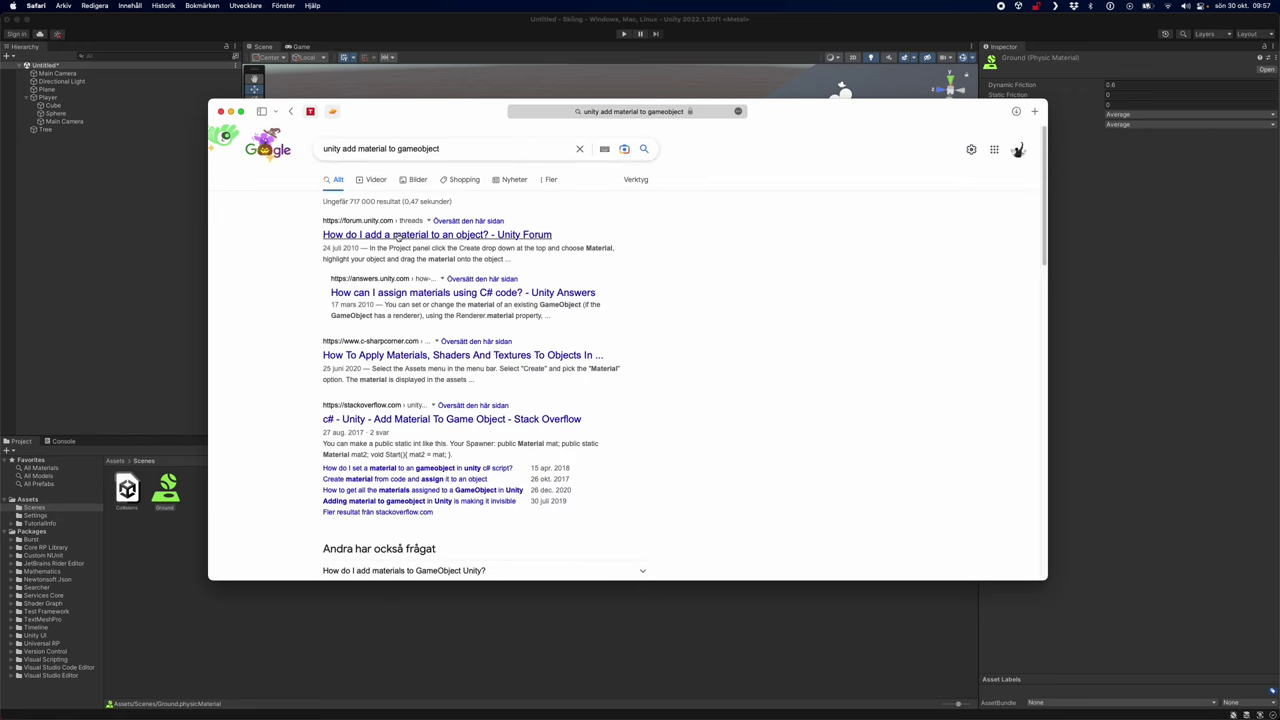
{"action": "left_click", "coordinate": [408, 356]}
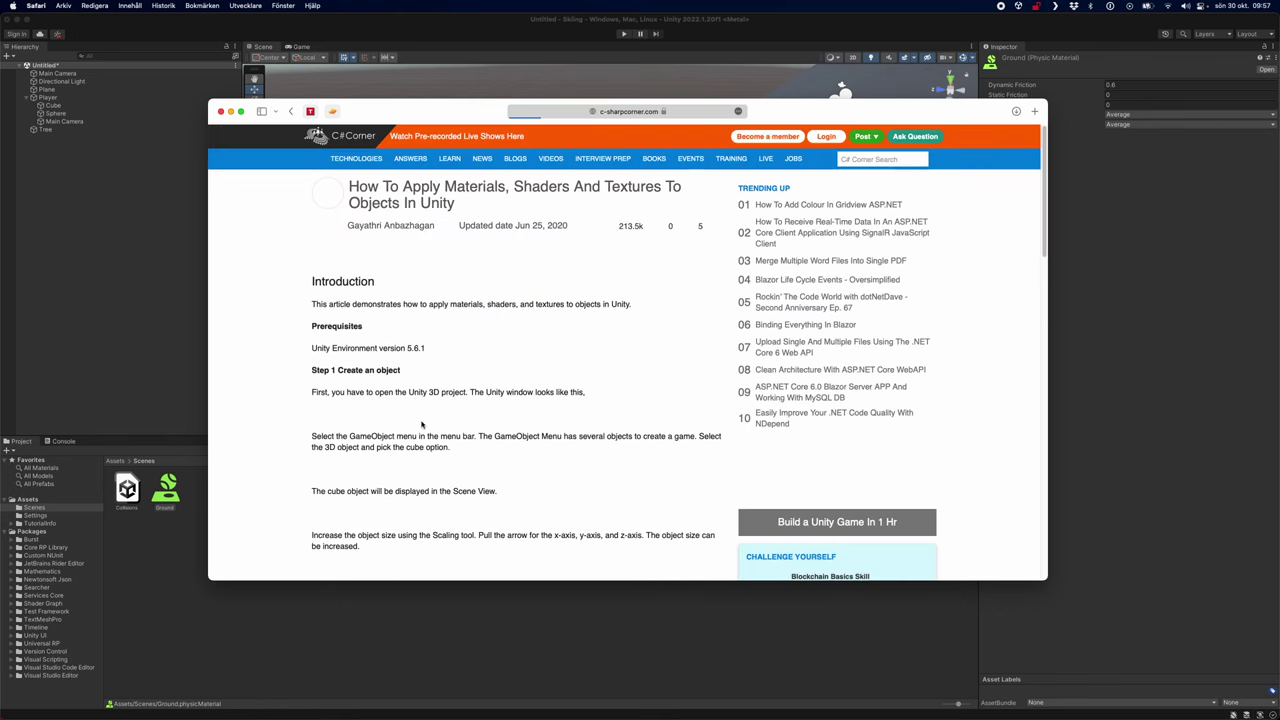
Read through the C# Corner article's steps down to dragging a red material onto a cube
{"action": "scroll", "coordinate": [295, 403], "scroll_direction": "down", "scroll_amount": 5}
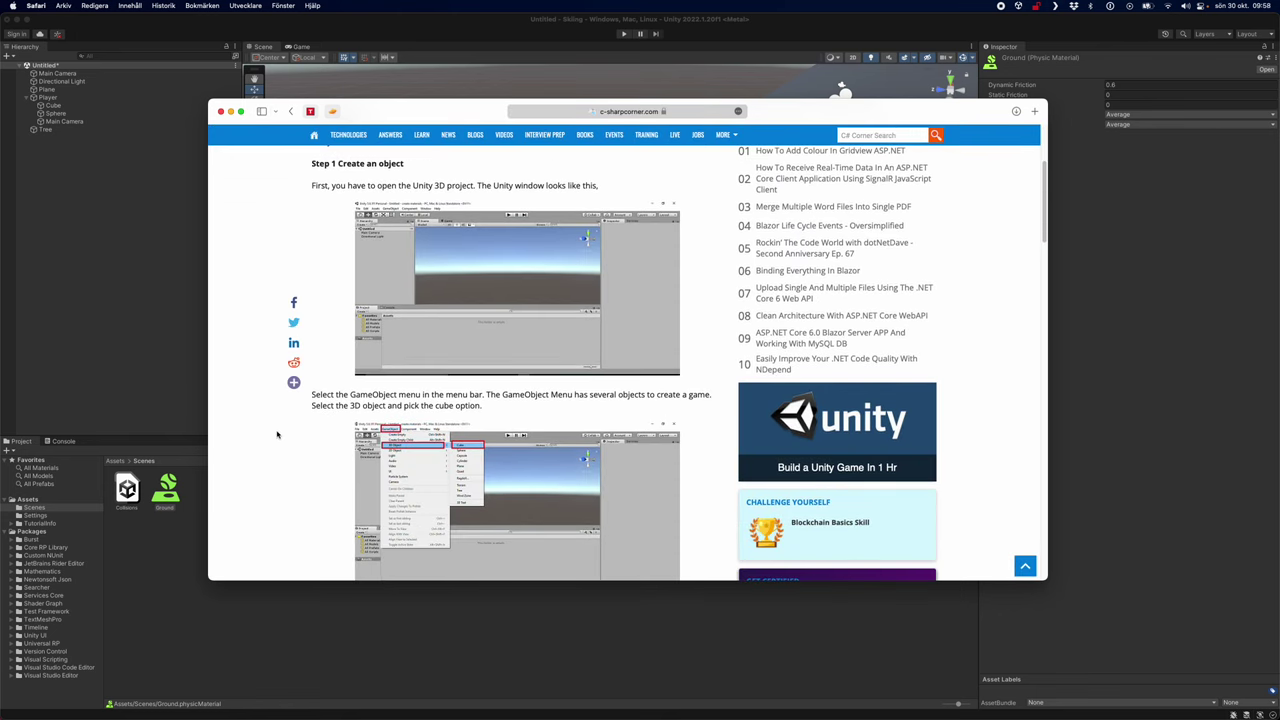
{"action": "scroll", "coordinate": [277, 434], "scroll_direction": "down", "scroll_amount": 7}
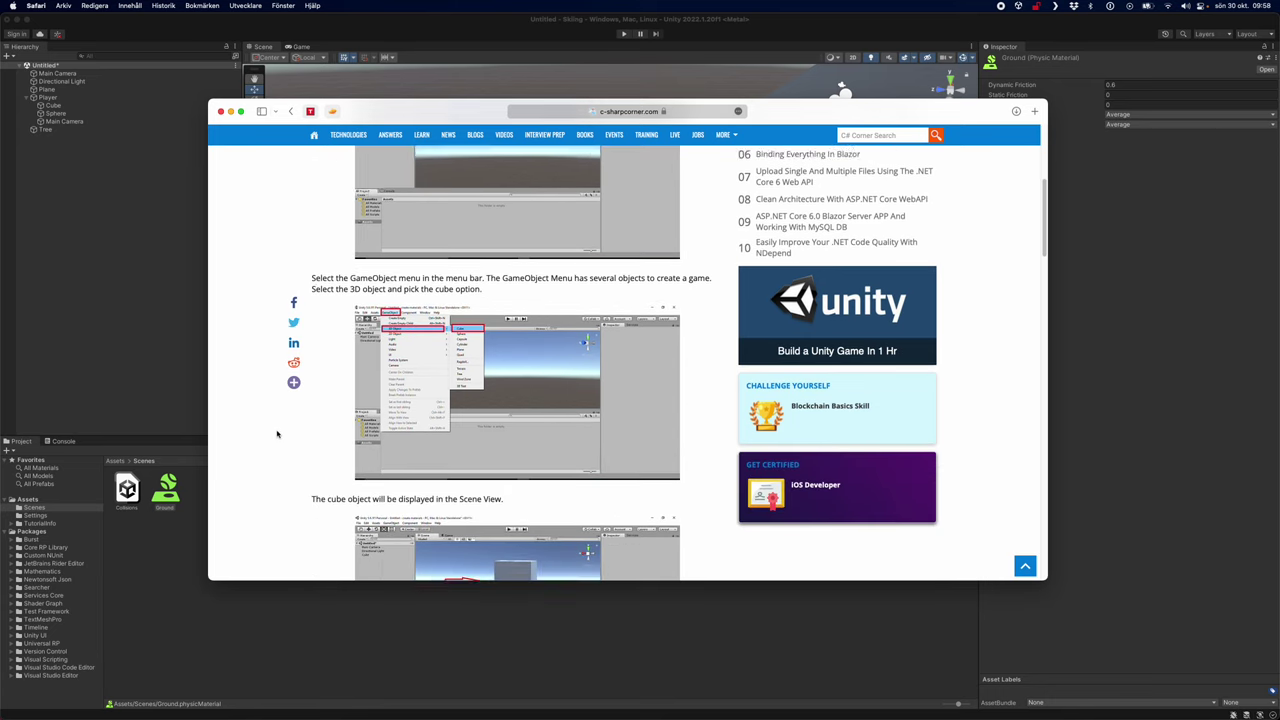
{"action": "scroll", "coordinate": [277, 434], "scroll_direction": "down", "scroll_amount": 6}
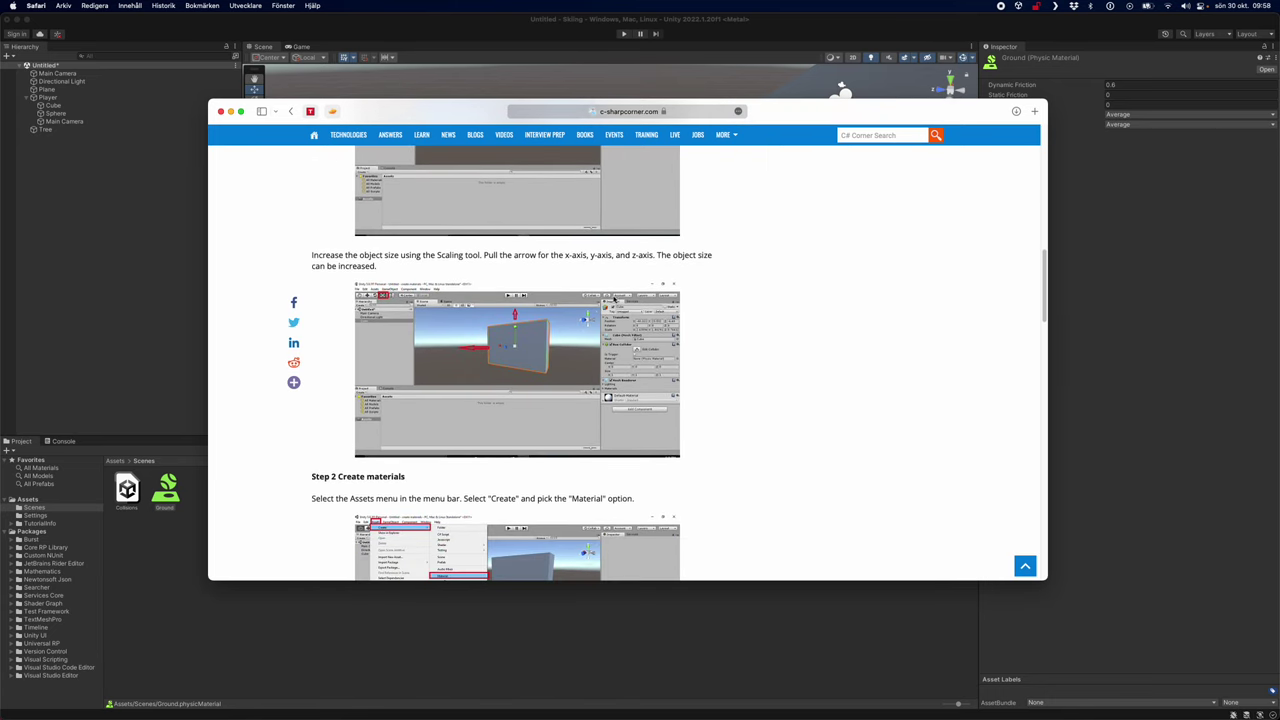
{"action": "scroll", "coordinate": [504, 362], "scroll_direction": "down", "scroll_amount": 9}
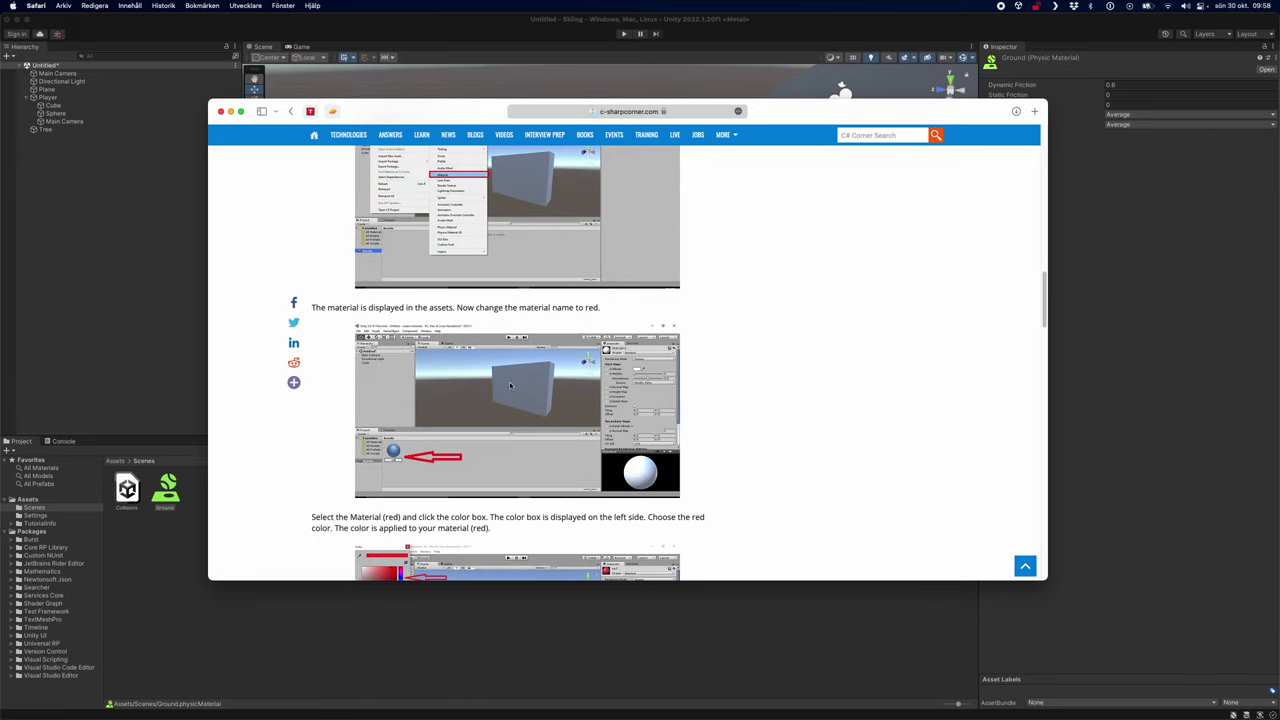
{"action": "scroll", "coordinate": [475, 251], "scroll_direction": "down", "scroll_amount": 3}
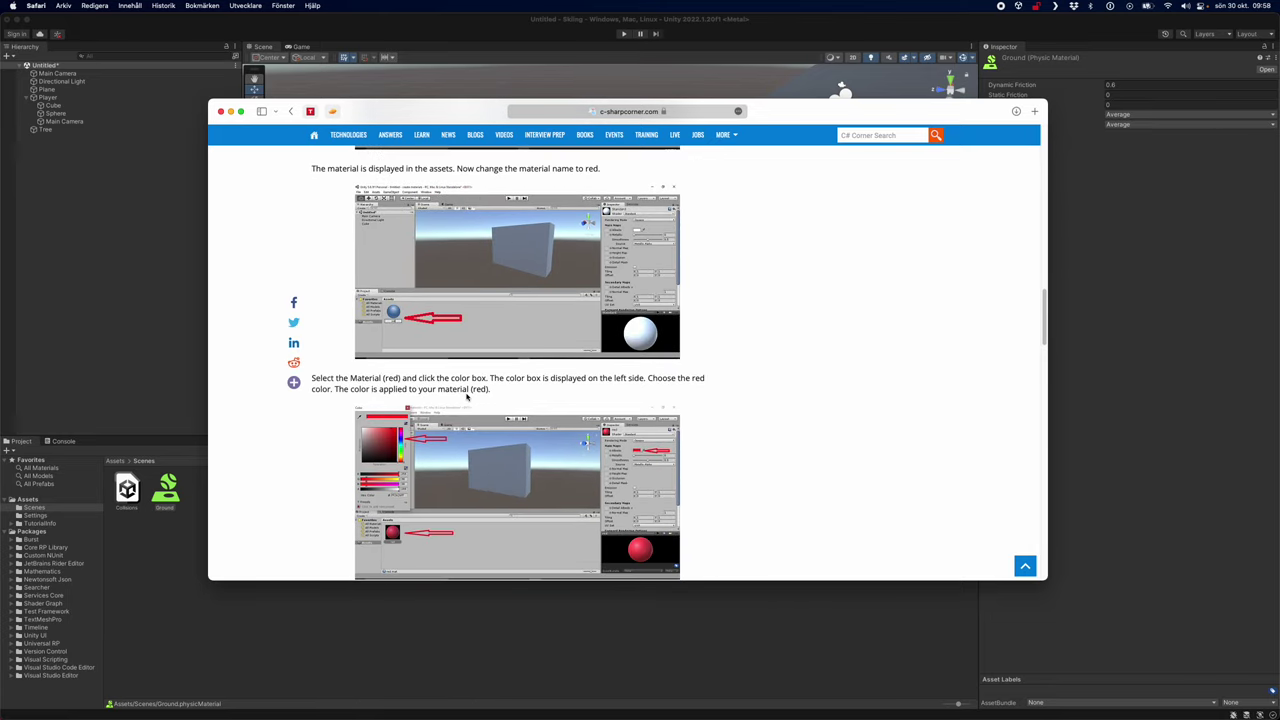
{"action": "scroll", "coordinate": [440, 402], "scroll_direction": "up", "scroll_amount": 3}
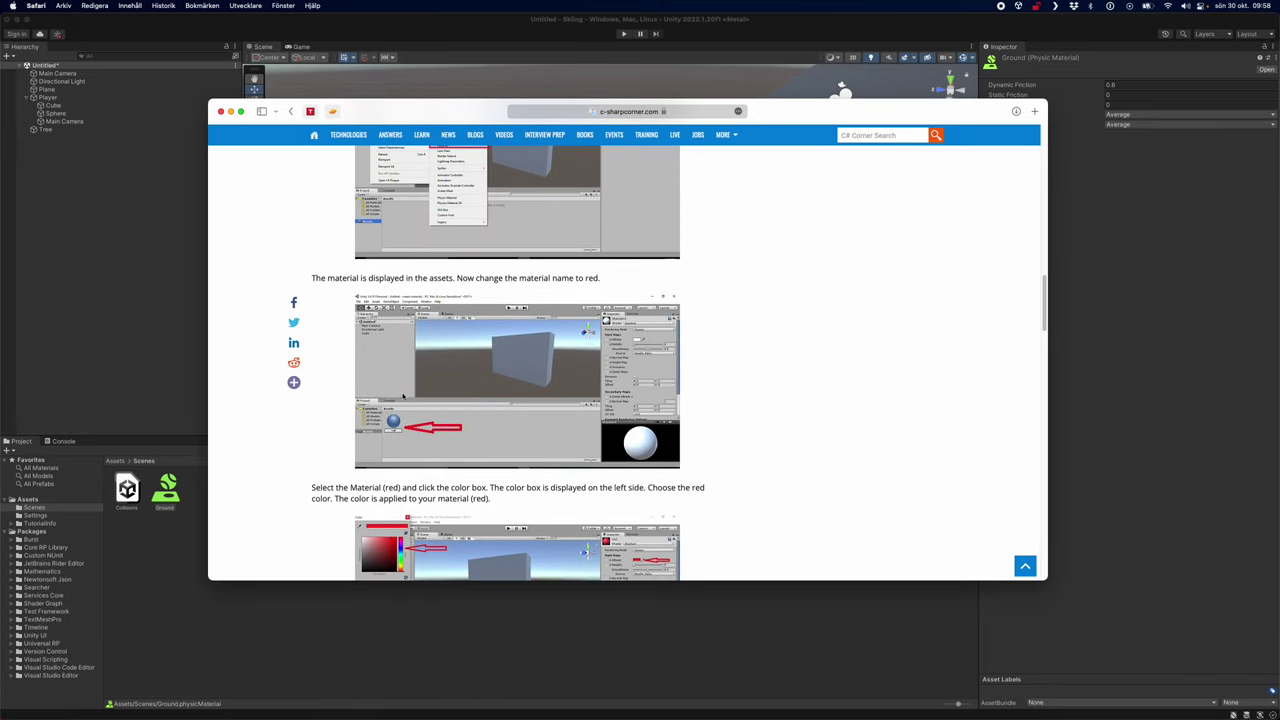
{"action": "scroll", "coordinate": [421, 266], "scroll_direction": "down", "scroll_amount": 4}
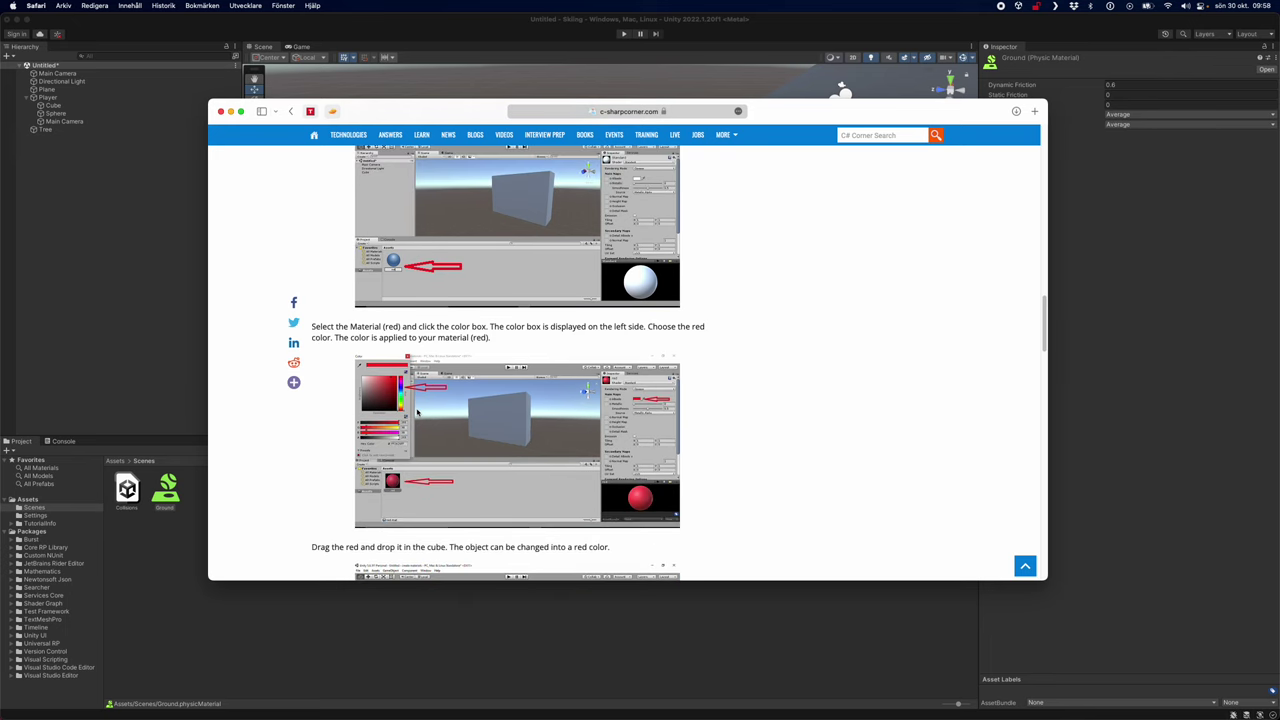
{"action": "left_click", "coordinate": [190, 513]}
{"action": "key", "text": "super+Tab"}
{"action": "scroll", "coordinate": [337, 396], "scroll_direction": "down", "scroll_amount": 1}
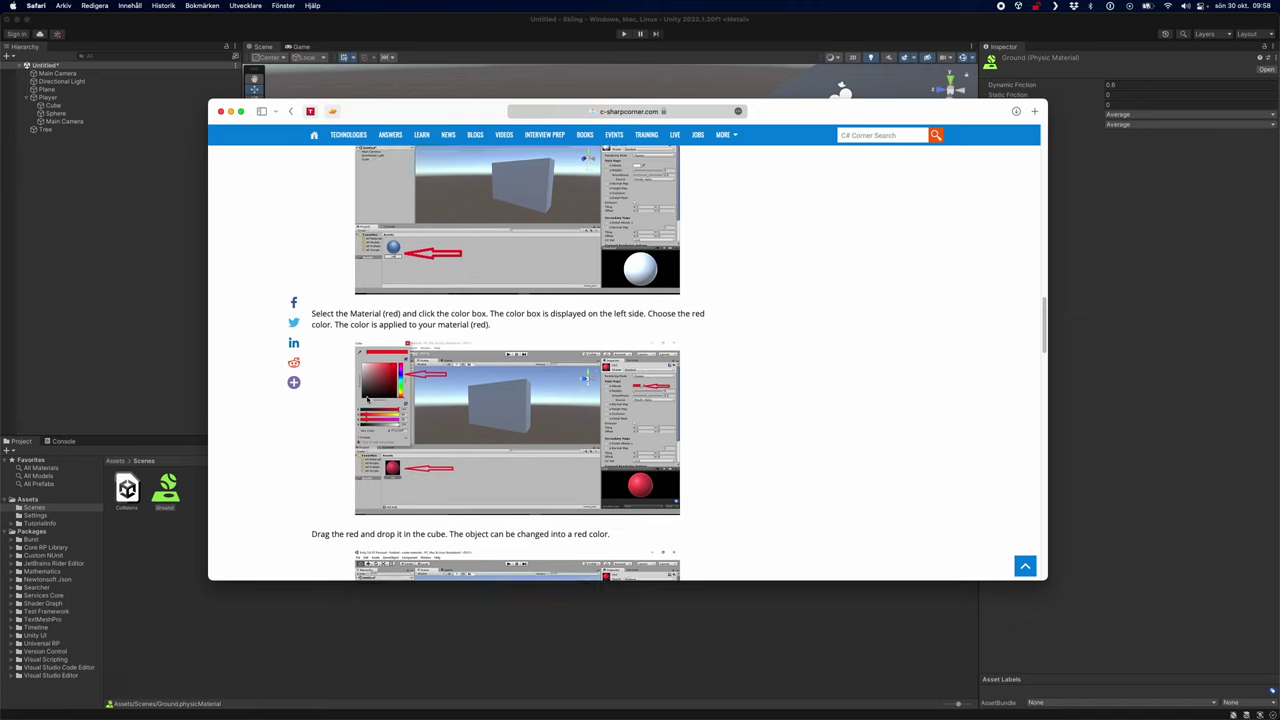
{"action": "scroll", "coordinate": [345, 410], "scroll_direction": "down", "scroll_amount": 1}
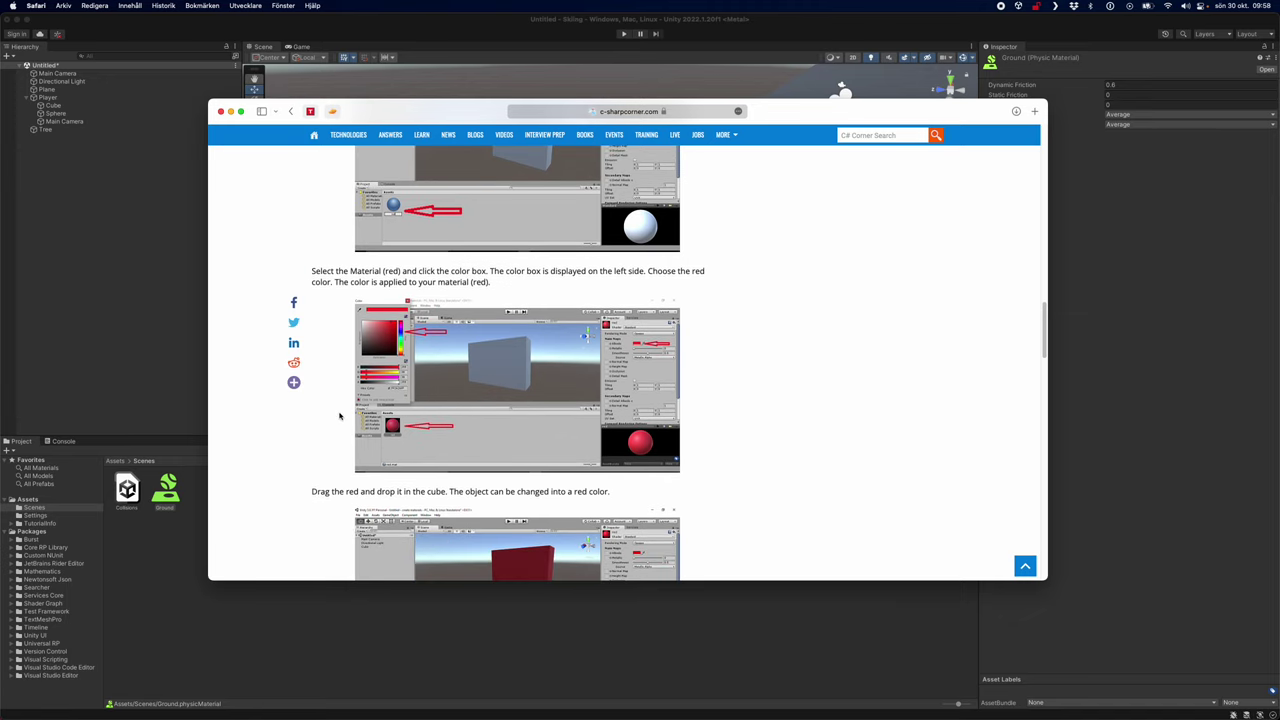
{"action": "scroll", "coordinate": [339, 416], "scroll_direction": "down", "scroll_amount": 2}
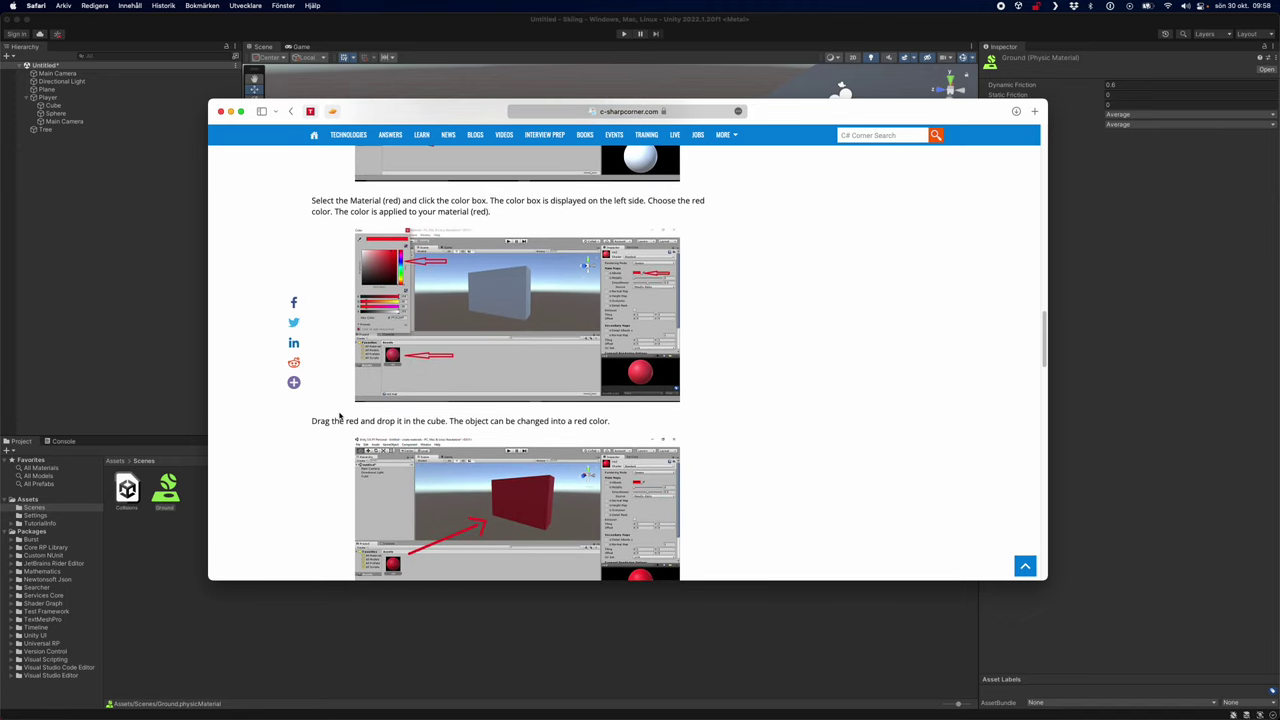
{"action": "scroll", "coordinate": [339, 417], "scroll_direction": "down", "scroll_amount": 1}
{"action": "scroll", "coordinate": [339, 414], "scroll_direction": "down", "scroll_amount": 1}
{"action": "key", "text": "super+Tab"}
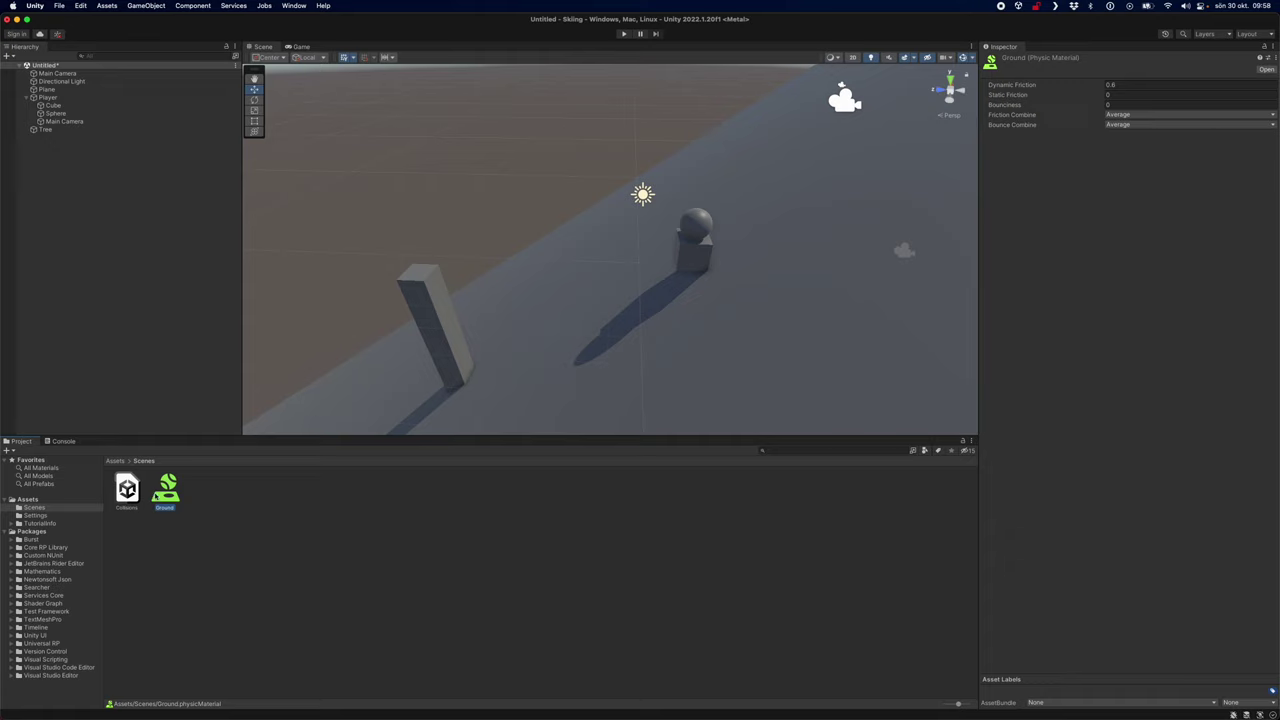
Drag the Ground physic material onto Player/Cube in the Hierarchy, then return to Safari
{"action": "left_click_drag", "start_coordinate": [160, 490], "coordinate": [55, 105]}
{"action": "key", "text": "super+Tab"}
{"action": "key", "text": "super+bracketleft"}
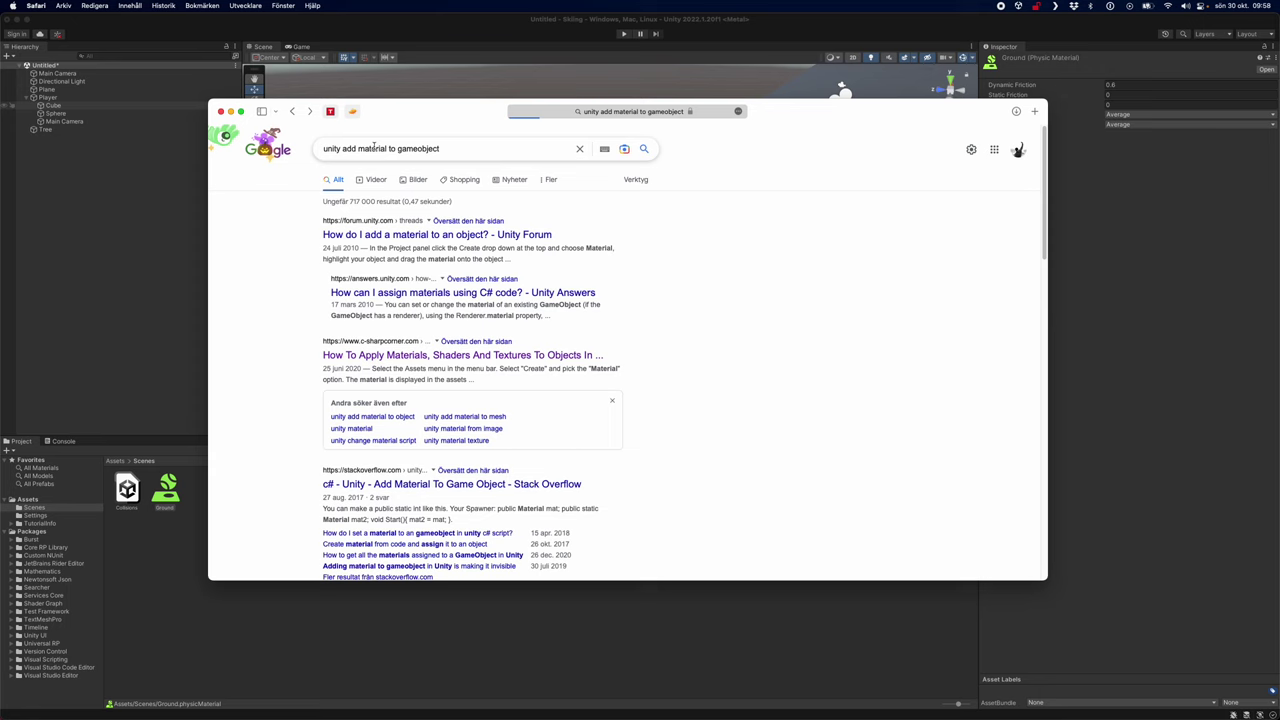
Search Google for 'unity add physics material to gameobject'
{"action": "left_click", "coordinate": [357, 148]}
{"action": "type", "text": "phys "}
{"action": "type", "text": "ics"}
{"action": "key", "text": "Return"}
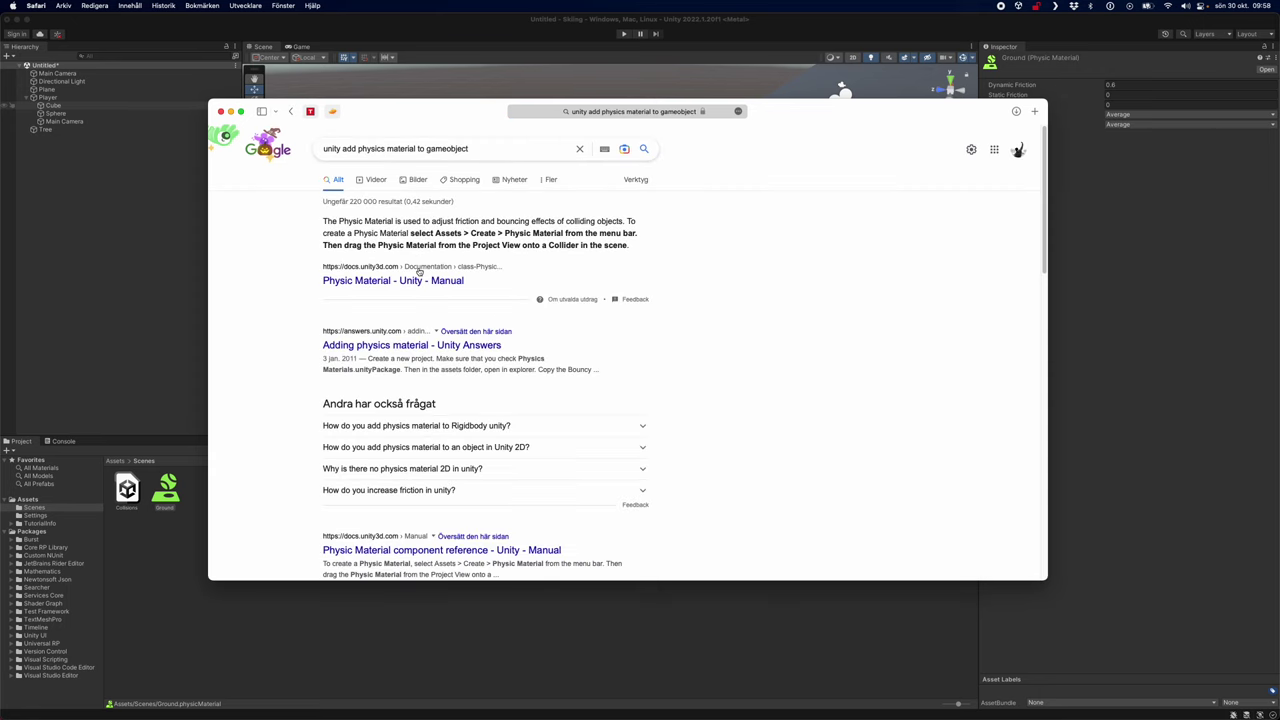
Open three results in new tabs and read the Unity Answers thread on physics materials
{"action": "left_click", "coordinate": [405, 346], "text": "super"}
{"action": "scroll", "coordinate": [390, 385], "scroll_direction": "down", "scroll_amount": 3}
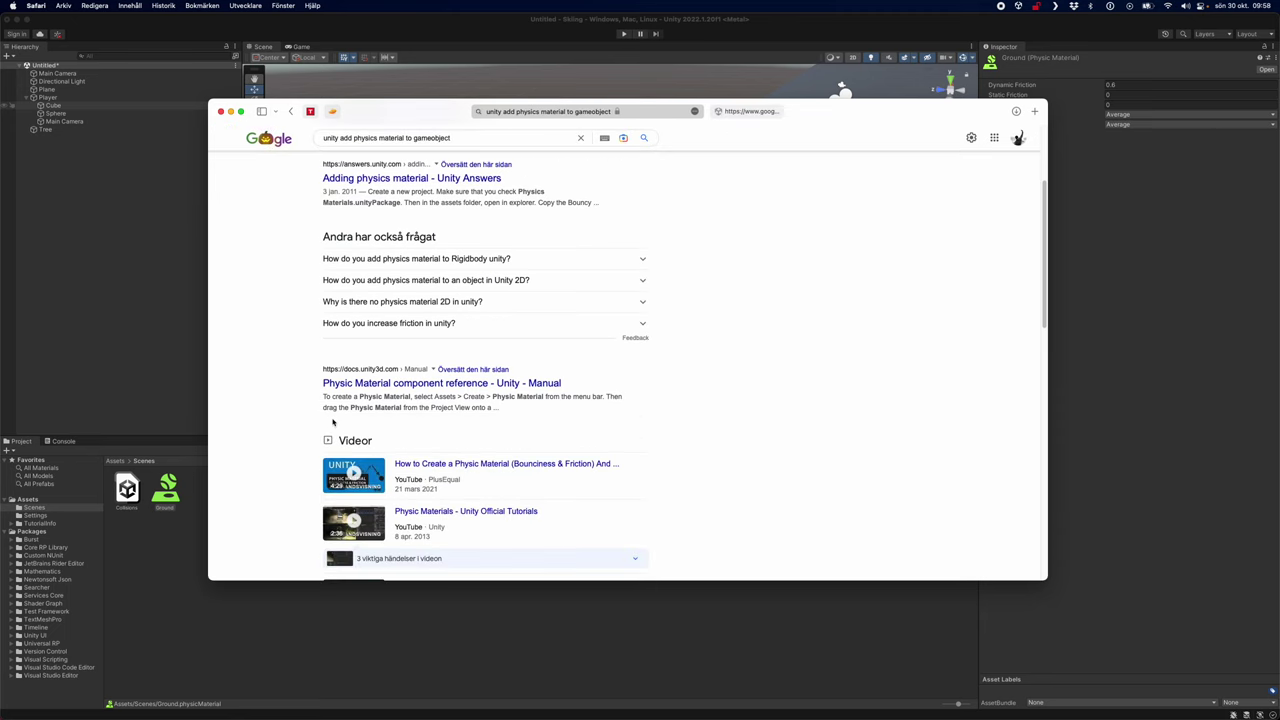
{"action": "left_click", "coordinate": [385, 386], "text": "super"}
{"action": "scroll", "coordinate": [395, 395], "scroll_direction": "down", "scroll_amount": 8}
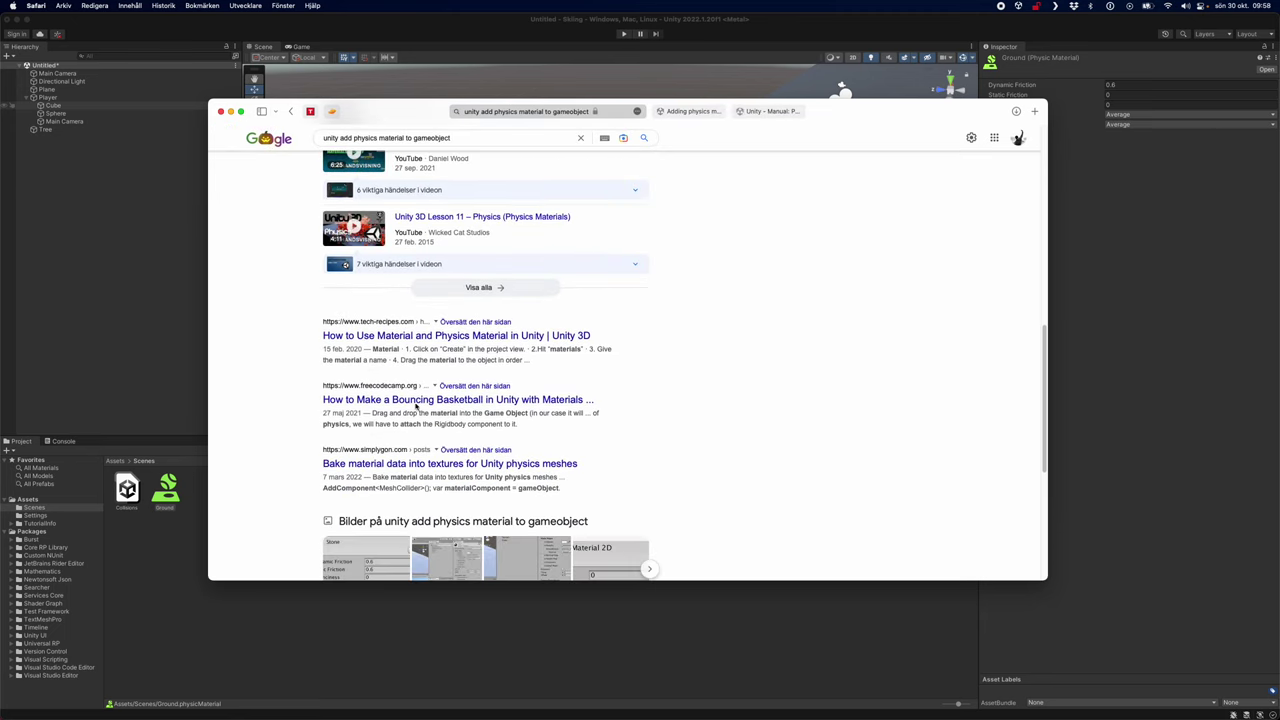
{"action": "left_click", "coordinate": [372, 341], "text": "super"}
{"action": "key", "text": "ctrl+Tab"}
{"action": "scroll", "coordinate": [267, 478], "scroll_direction": "down", "scroll_amount": 2}
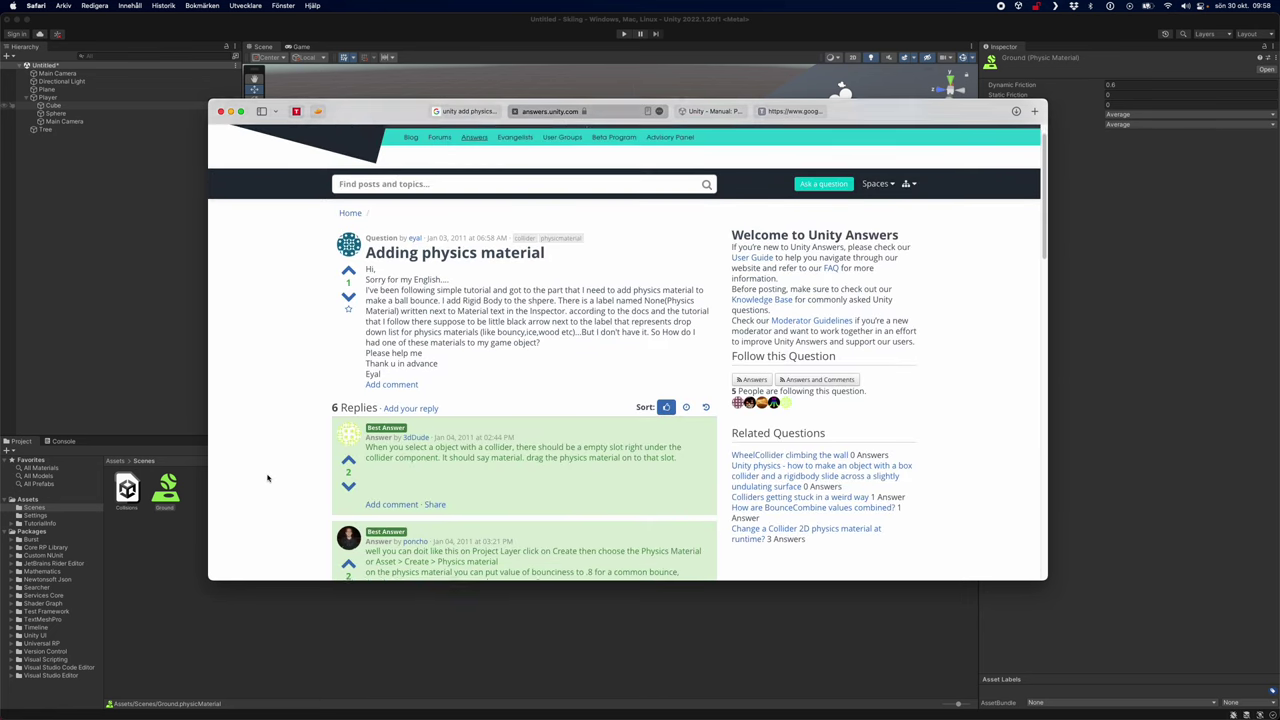
{"action": "scroll", "coordinate": [267, 478], "scroll_direction": "down", "scroll_amount": 3}
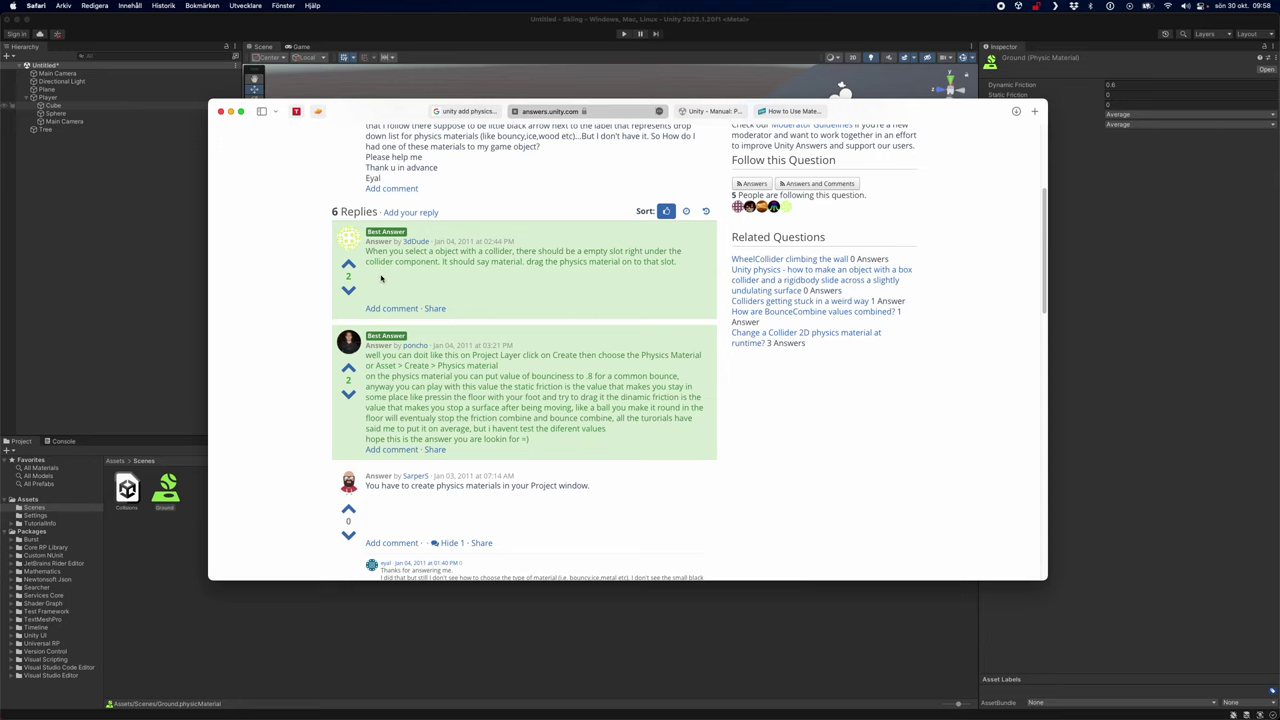
{"action": "key", "text": "super+Tab"}
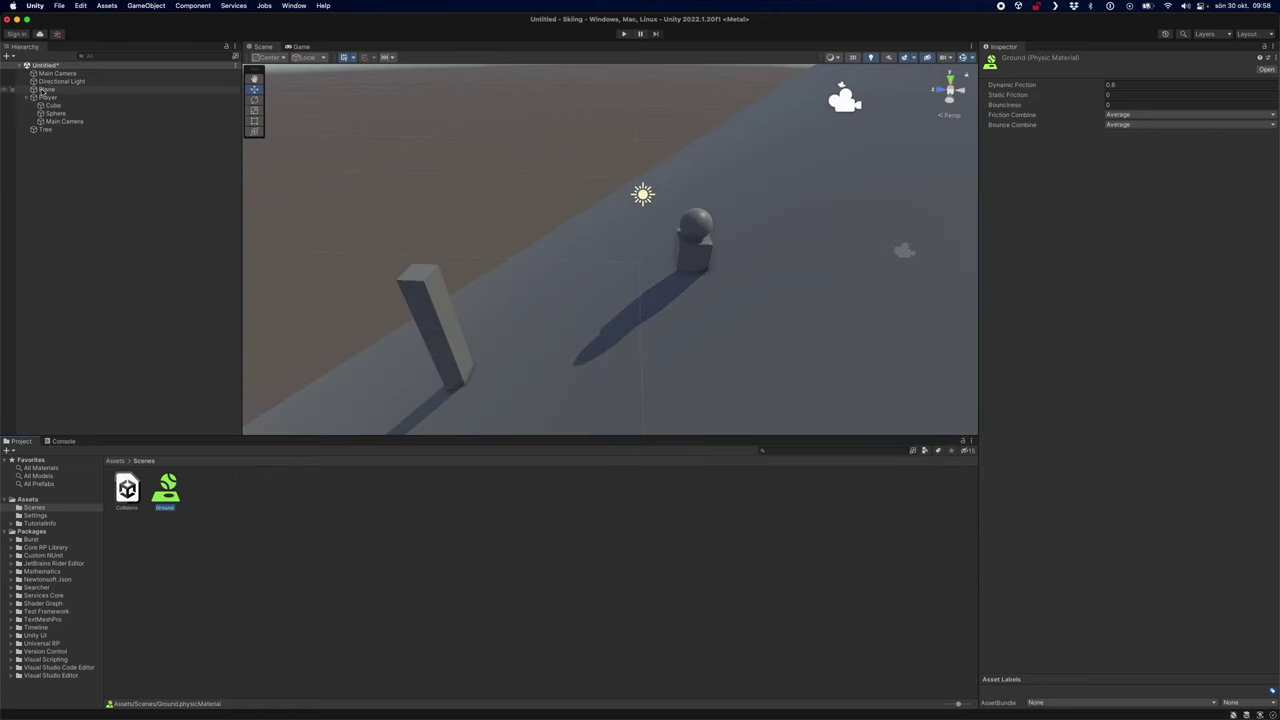
Assign Ground to the Tree's Box Collider, then check the Player and its Cube
{"action": "left_click", "coordinate": [47, 97]}
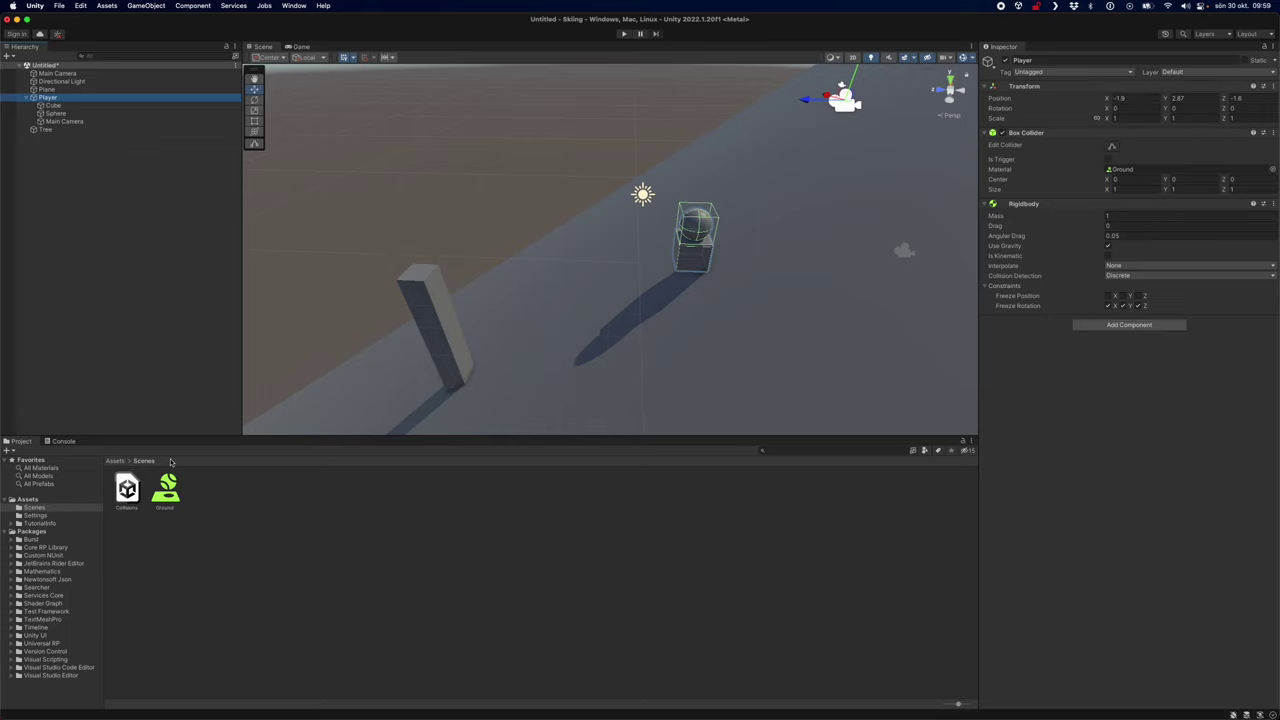
{"action": "left_click", "coordinate": [1132, 306]}
{"action": "left_click", "coordinate": [425, 313]}
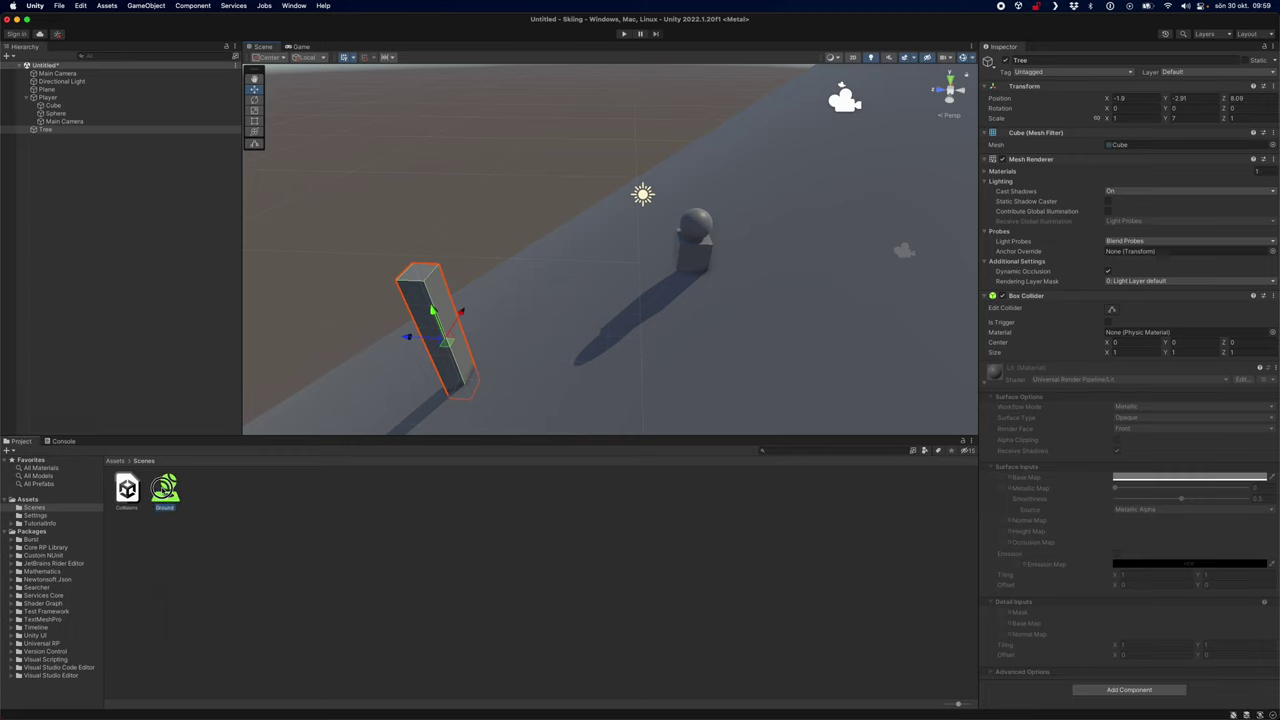
{"action": "left_click", "coordinate": [412, 303]}
{"action": "left_click_drag", "start_coordinate": [412, 303], "coordinate": [412, 304]}
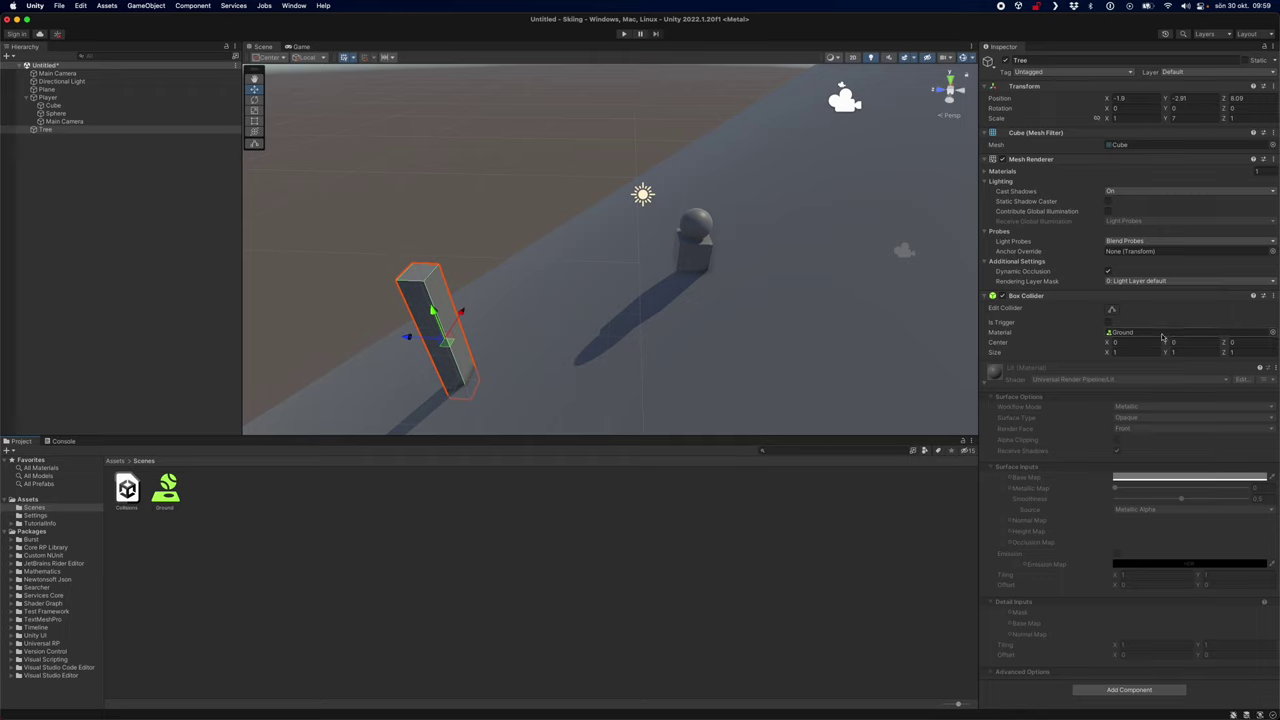
{"action": "left_click", "coordinate": [48, 105]}
{"action": "left_click", "coordinate": [40, 98]}
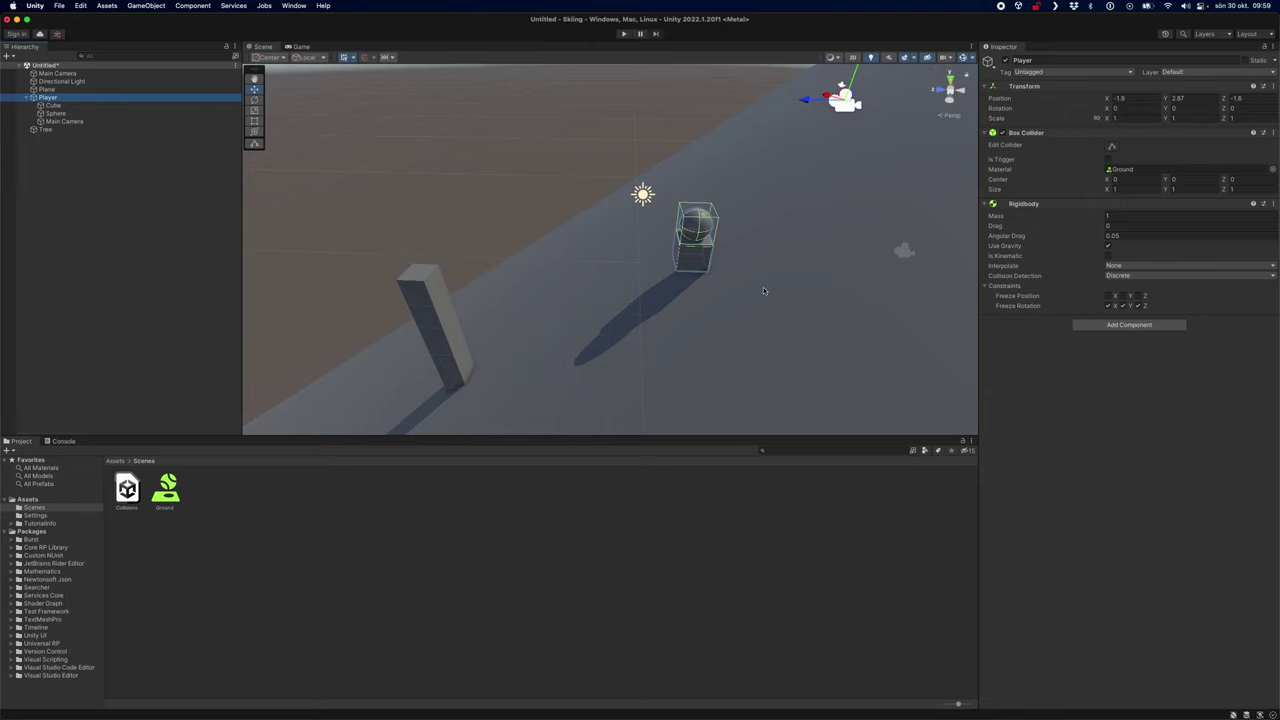
Confirm the Plane's Mesh Collider uses Ground, then start the play test
{"action": "left_click", "coordinate": [786, 239]}
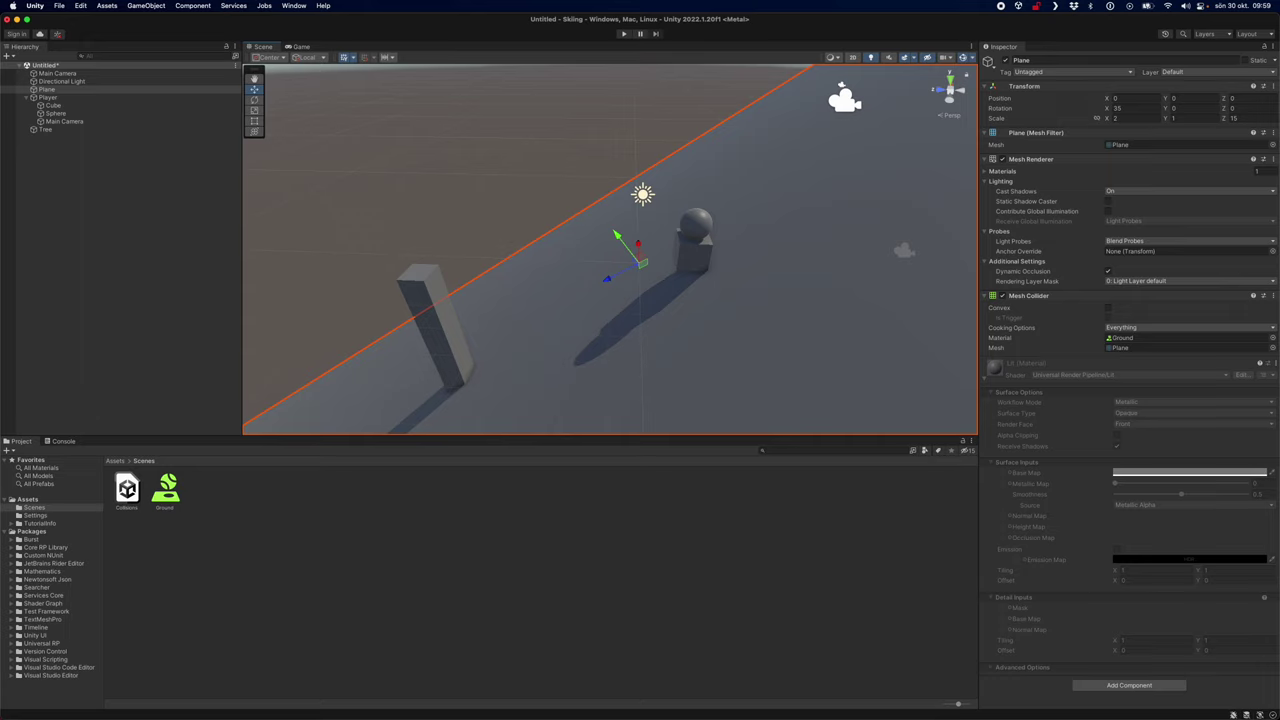
{"action": "left_click", "coordinate": [622, 34]}
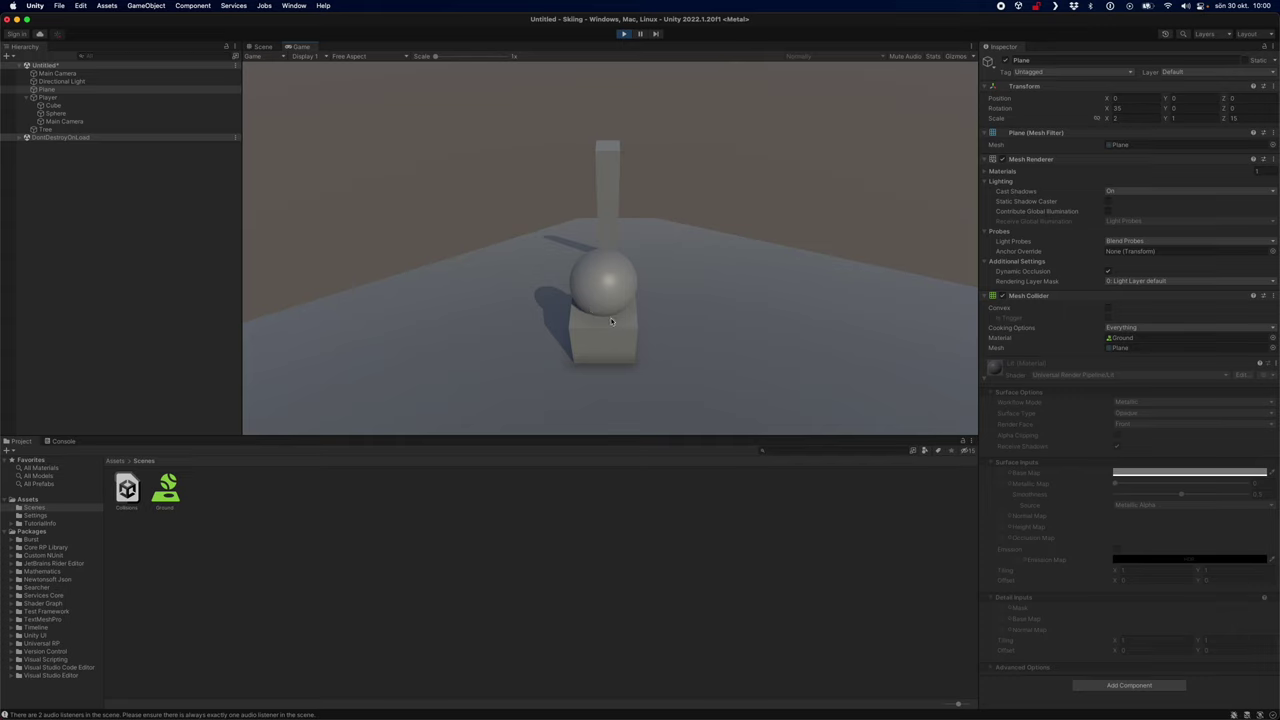
Pause the running play test from the toolbar
{"action": "left_click", "coordinate": [641, 34]}
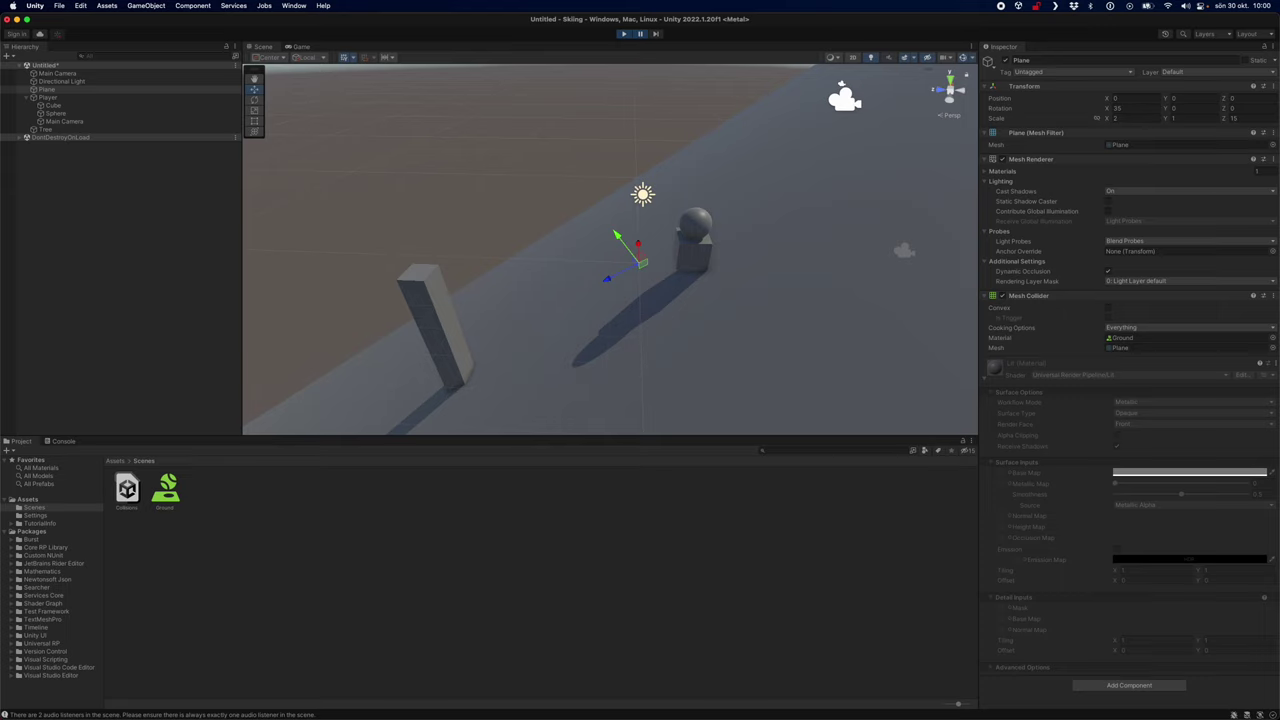
Try creating a new 'PlayerController' script on the Player through Add Component
{"action": "left_click", "coordinate": [46, 97]}
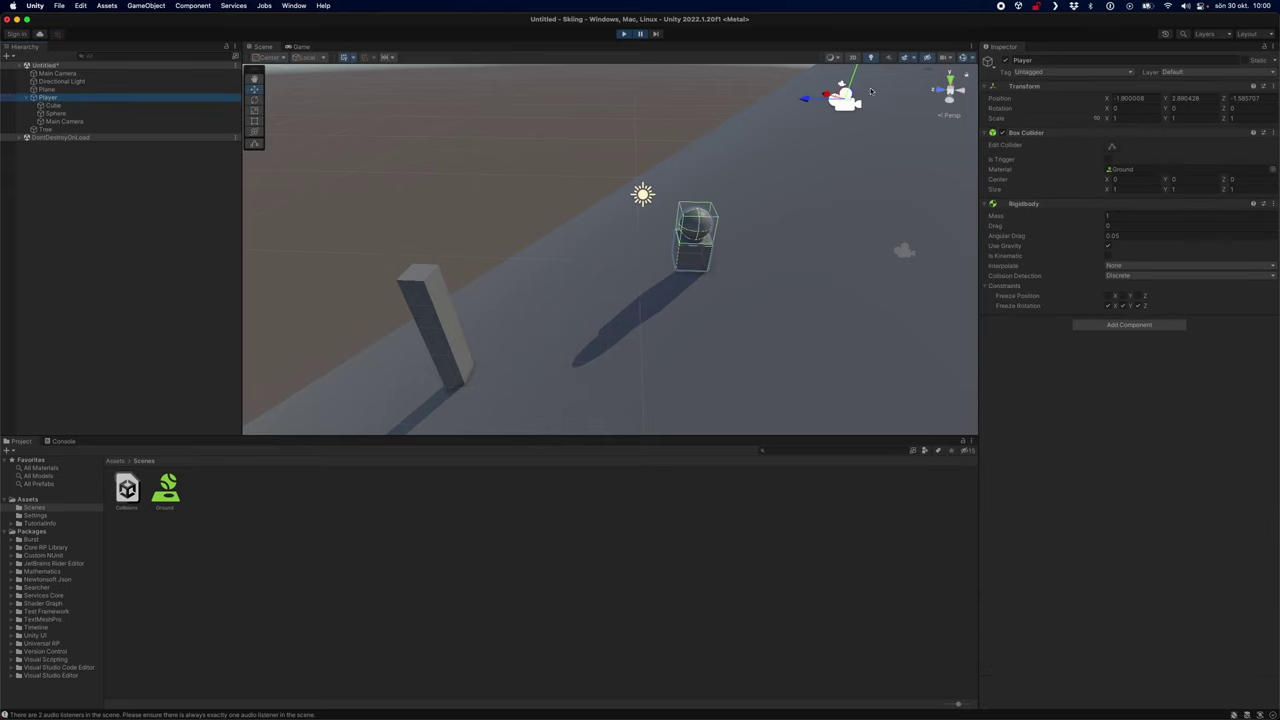
{"action": "left_click", "coordinate": [1125, 324]}
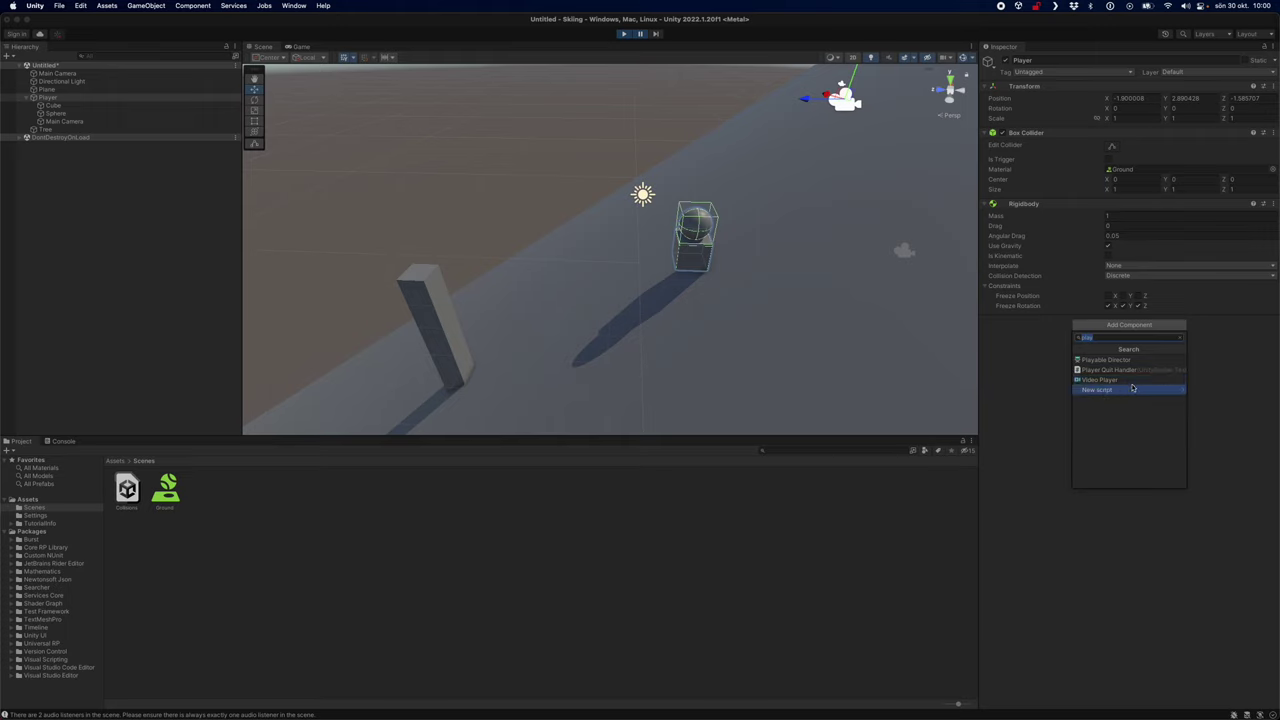
{"action": "key", "text": "BackSpace"}
{"action": "type", "text": "controller"}
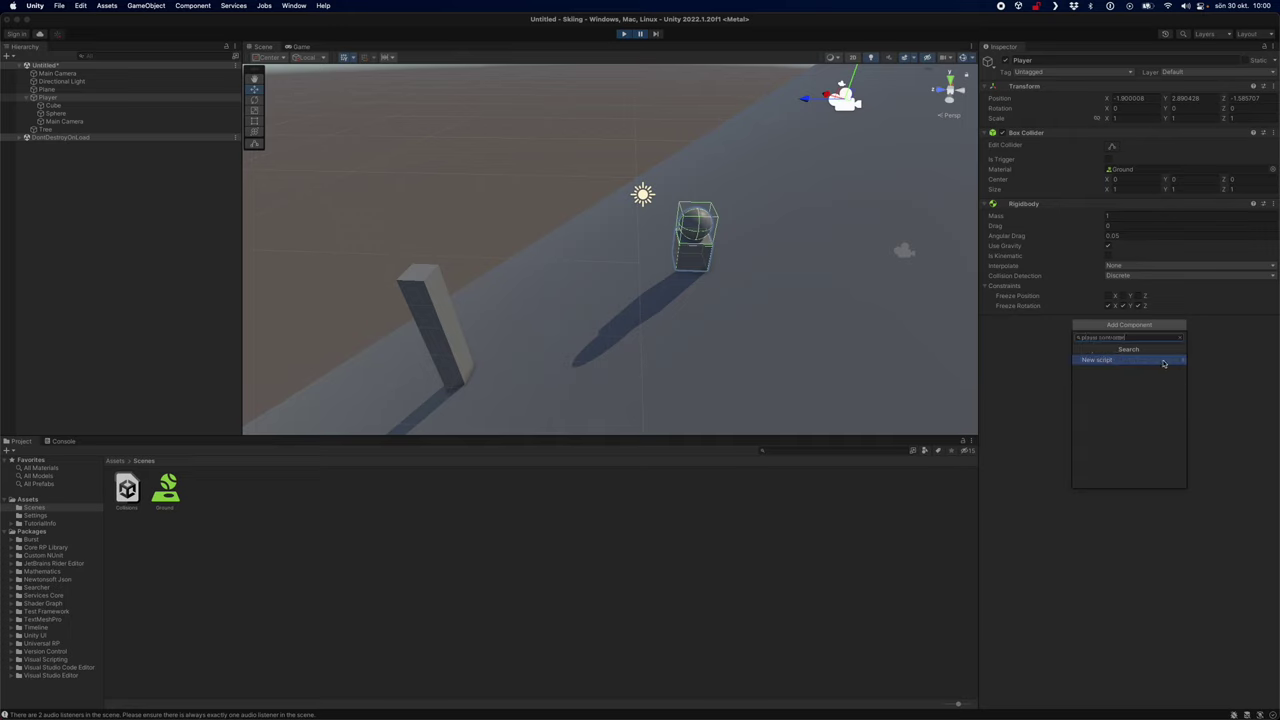
{"action": "left_click", "coordinate": [1163, 363]}
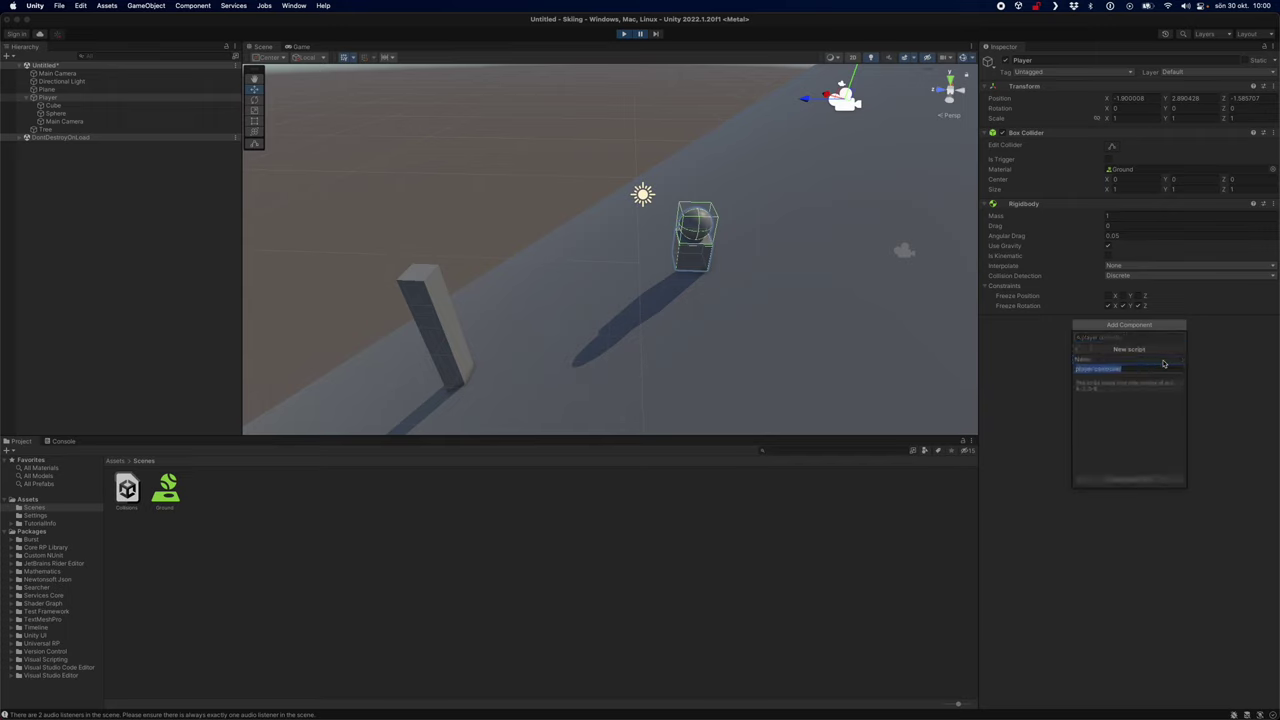
{"action": "type", "text": "P"}
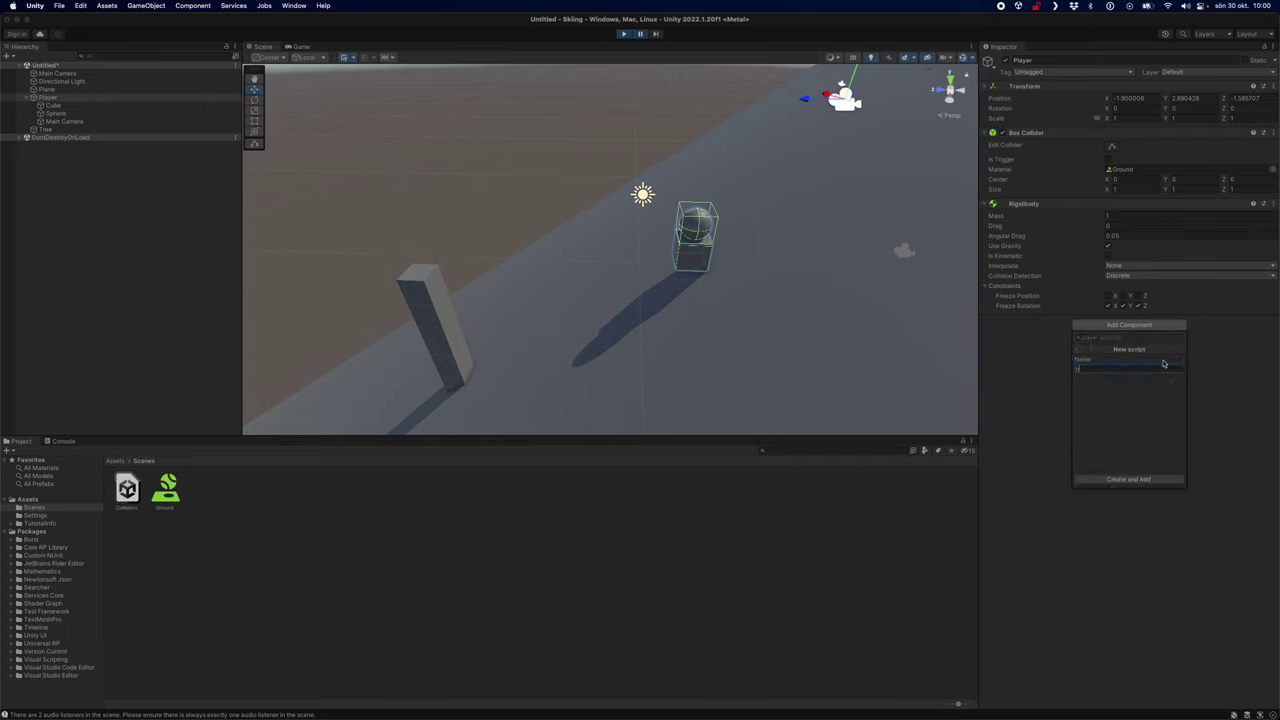
{"action": "type", "text": "layer Controller"}
{"action": "key", "text": "Home"}
{"action": "key", "text": "Delete"}
{"action": "type", "text": "P"}
{"action": "key", "text": "Return"}
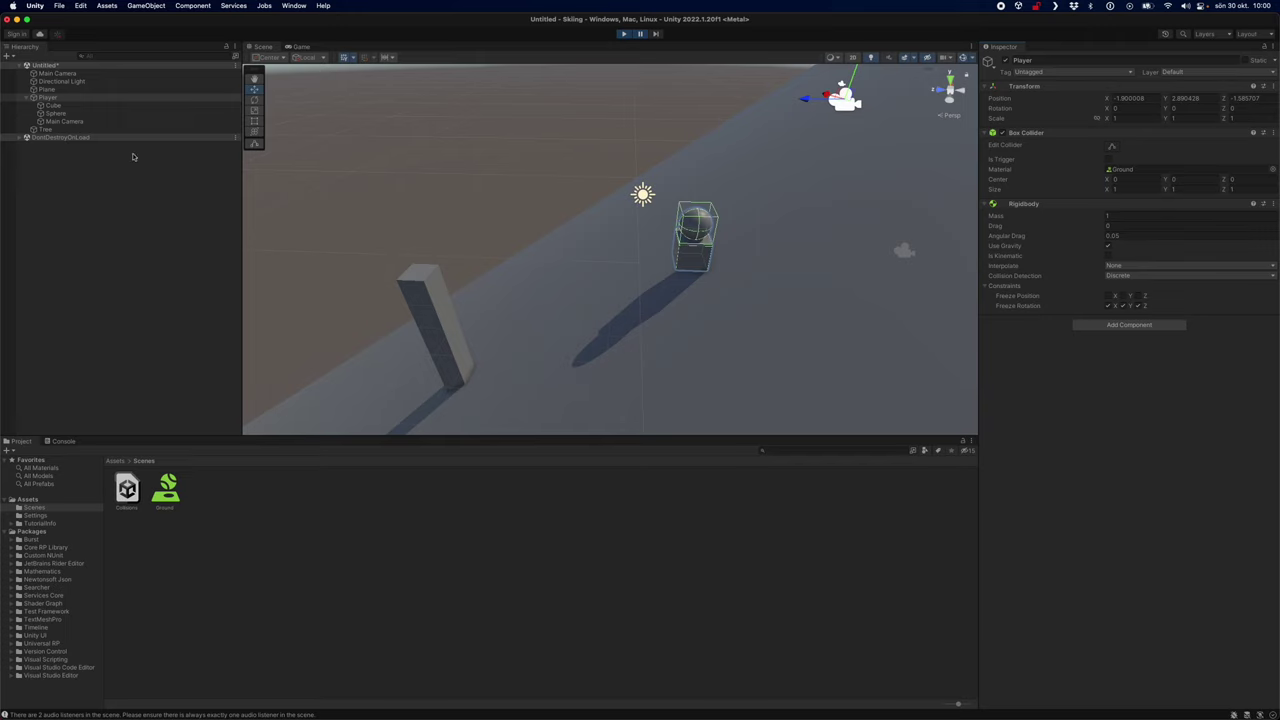
Abandon the reopened component search and show the top-level Assets folder contents
{"action": "left_click", "coordinate": [85, 98]}
{"action": "left_click", "coordinate": [1160, 325]}
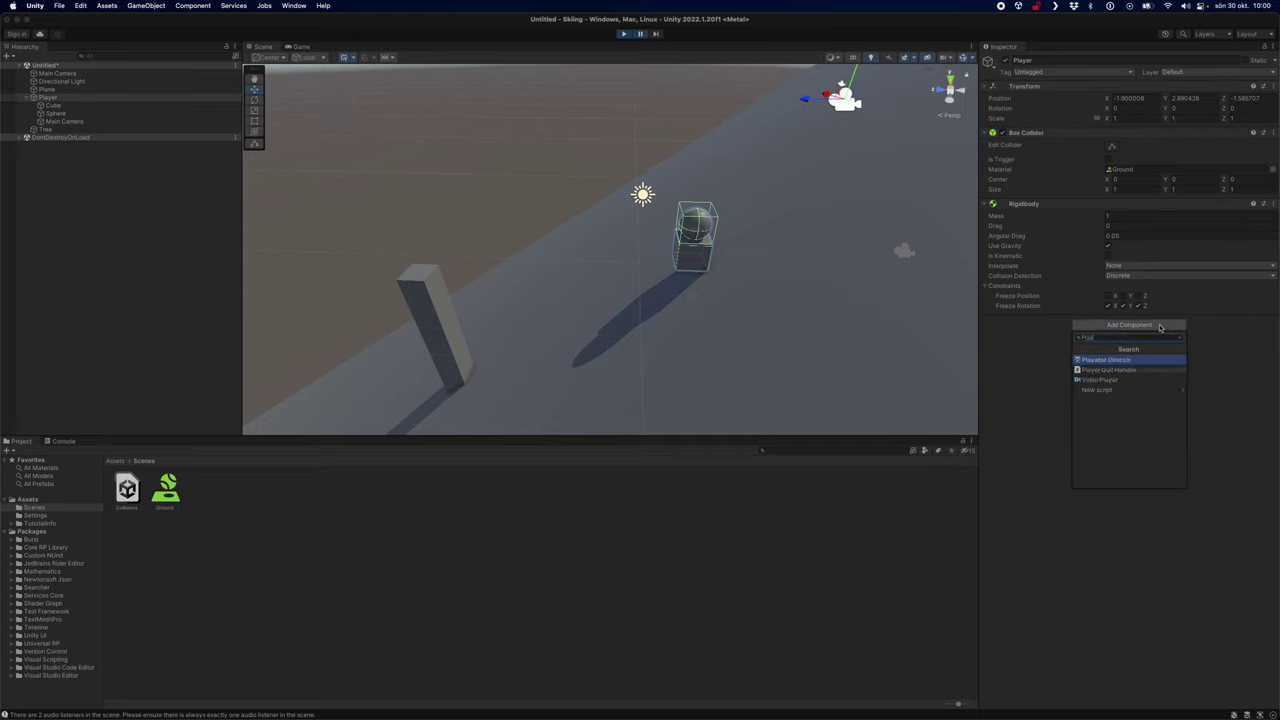
{"action": "key", "text": "BackSpace"}
{"action": "left_click", "coordinate": [214, 546]}
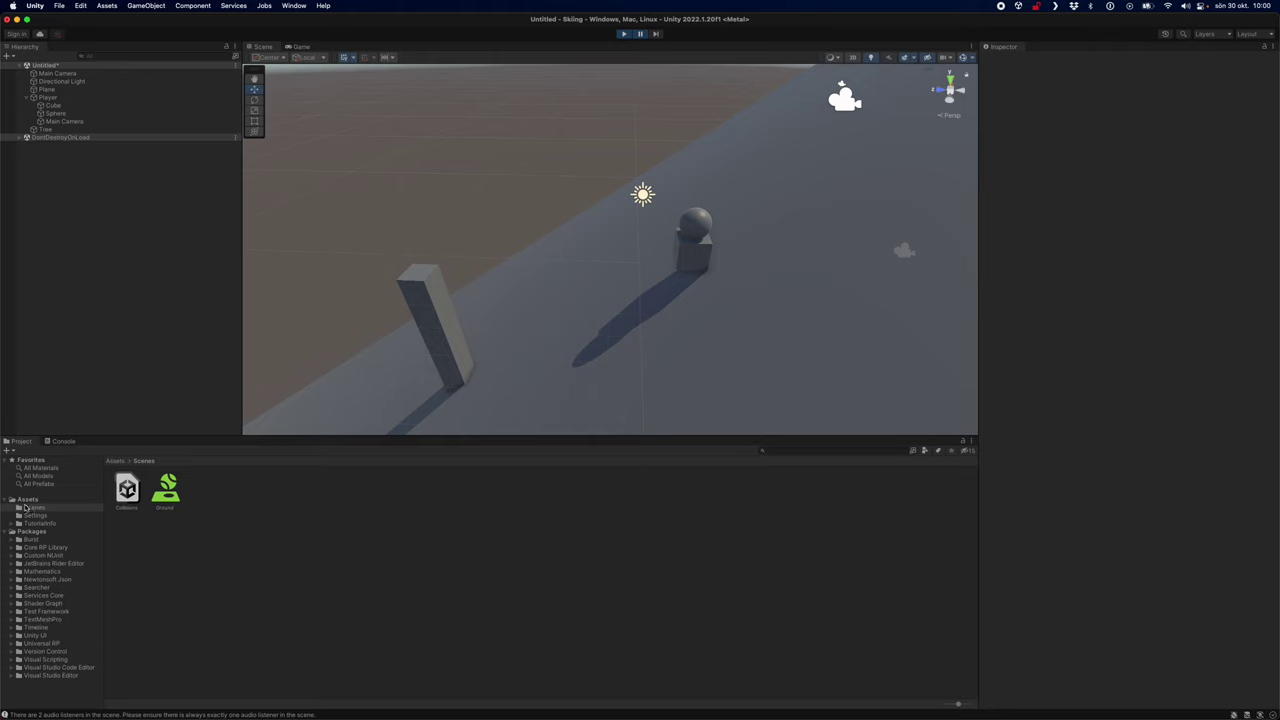
{"action": "left_click", "coordinate": [28, 500]}
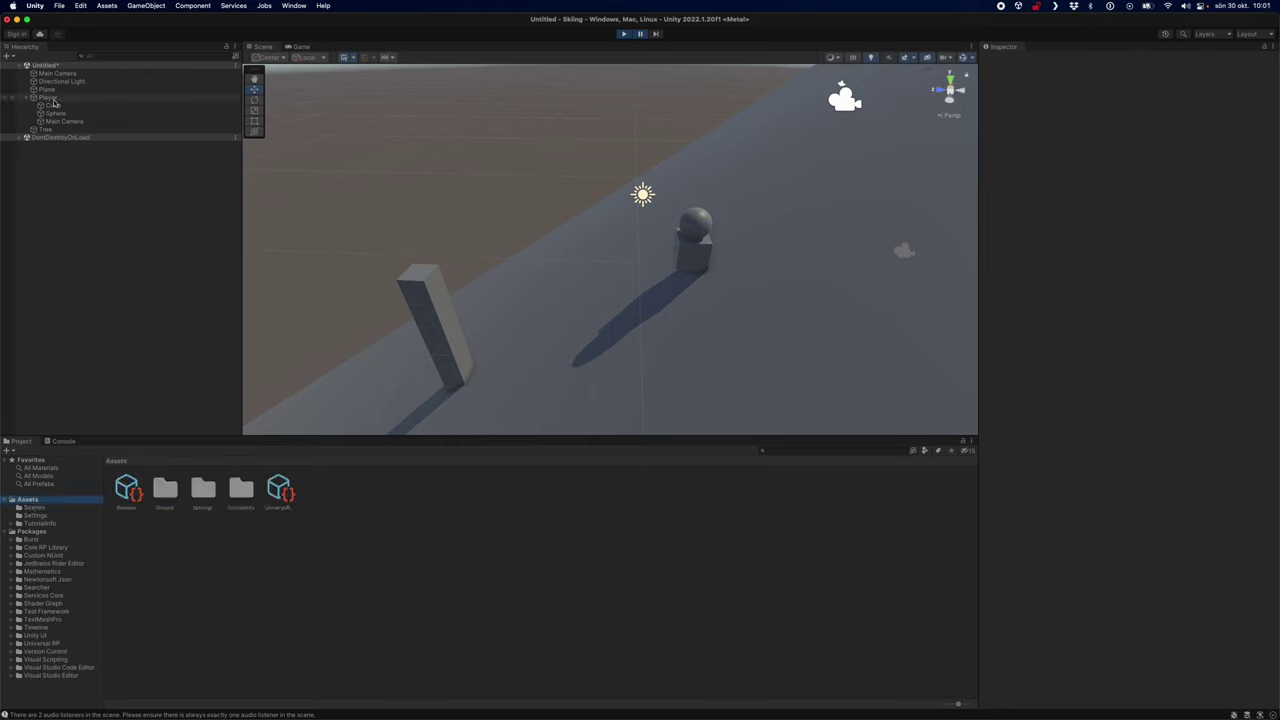
Create a new script named PlayerController, without a space, and attach it to the Player
{"action": "left_click", "coordinate": [160, 97]}
{"action": "left_click", "coordinate": [1100, 325]}
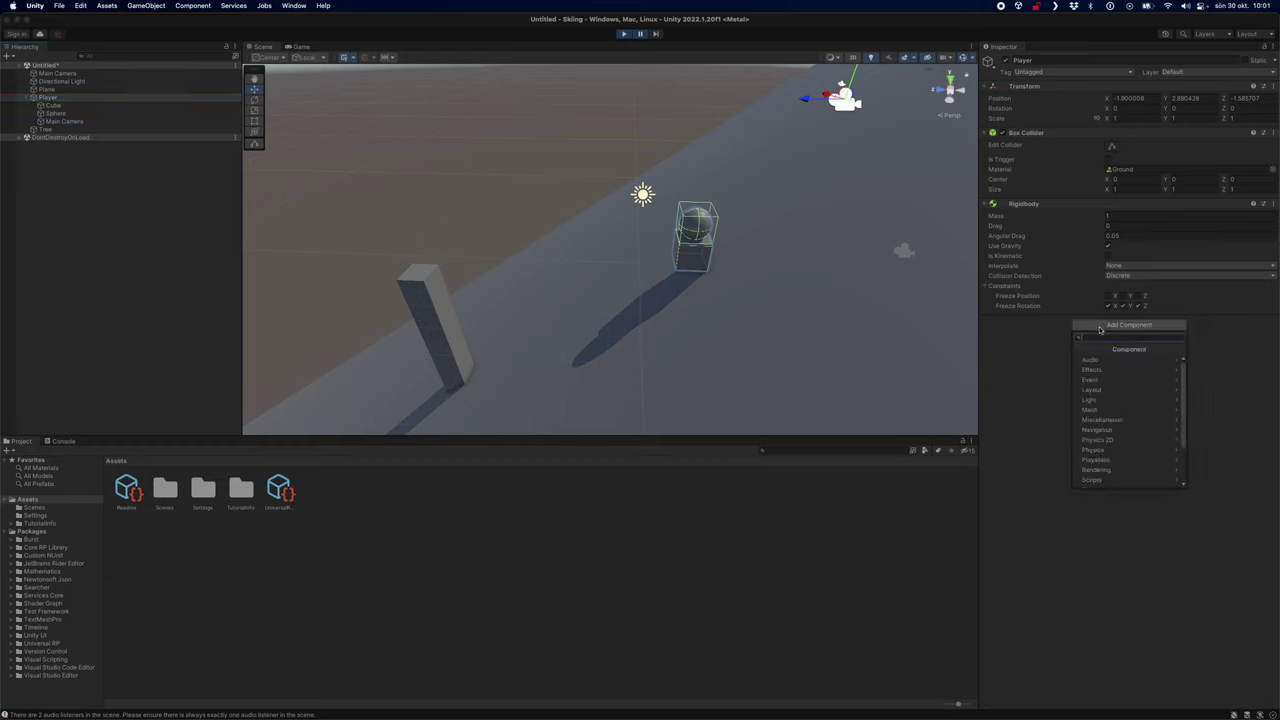
{"action": "type", "text": "PlayerController"}
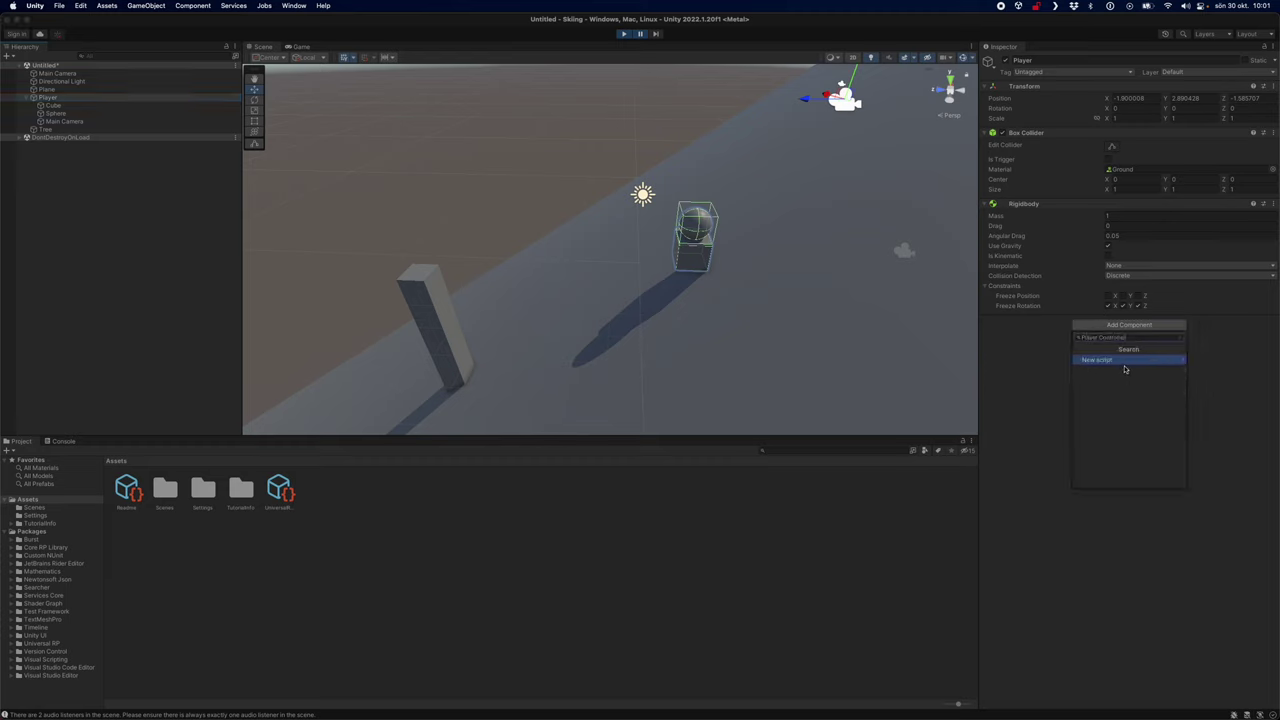
{"action": "left_click", "coordinate": [1126, 362]}
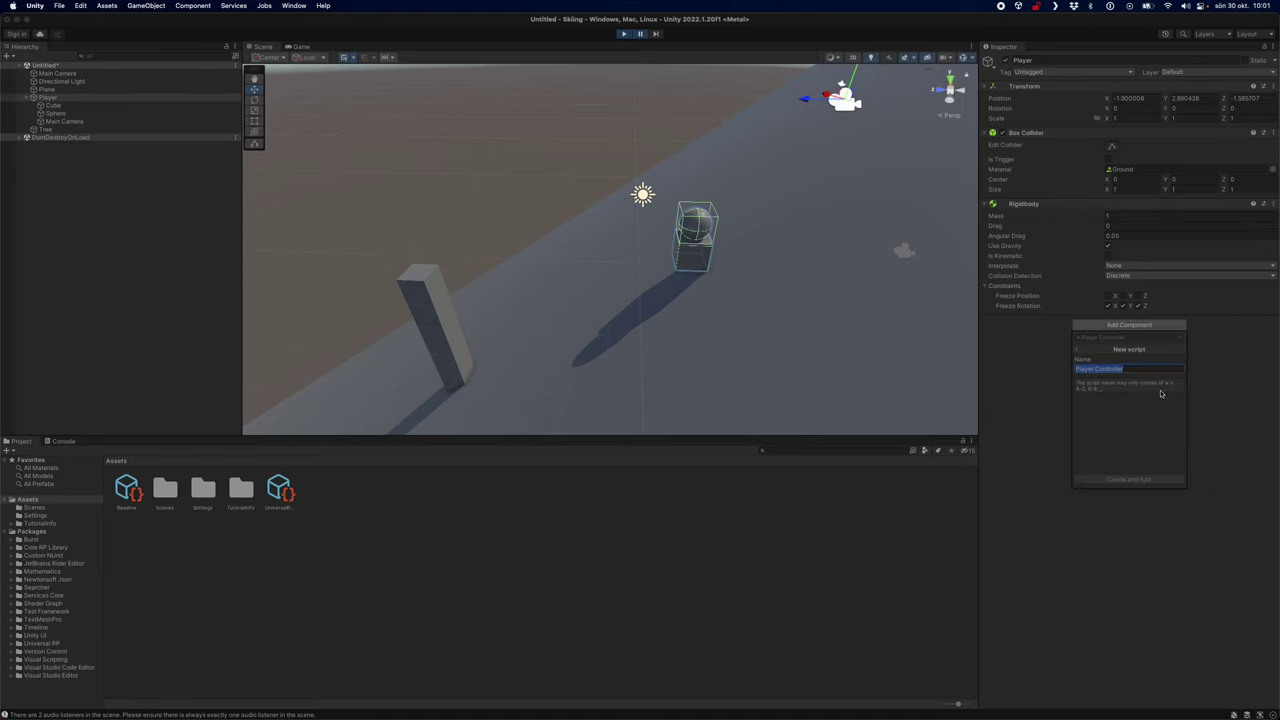
{"action": "key", "text": "Right"}
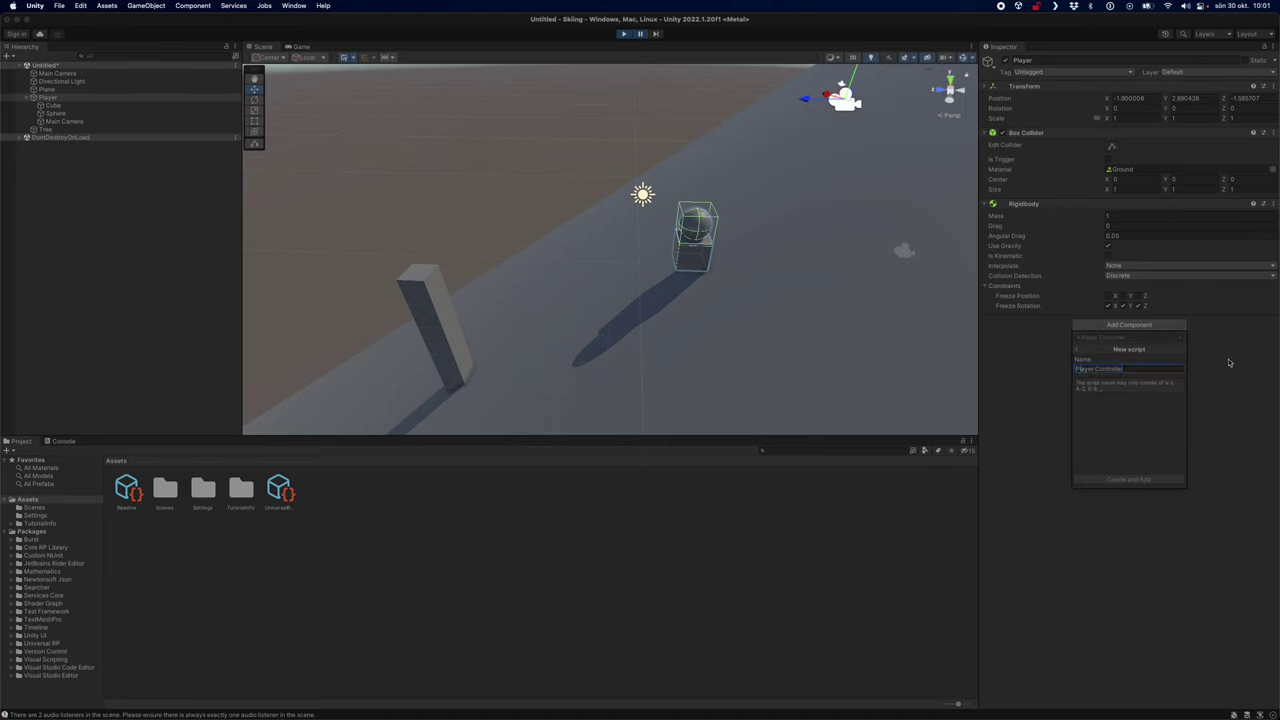
{"action": "key", "text": "Left"}
{"action": "key", "text": "Left"}
{"action": "key", "text": "Left"}
{"action": "key", "text": "Left"}
{"action": "key", "text": "Left"}
{"action": "key", "text": "Left"}
{"action": "key", "text": "Left"}
{"action": "key", "text": "Left"}
{"action": "key", "text": "Left"}
{"action": "key", "text": "Left"}
{"action": "key", "text": "BackSpace"}
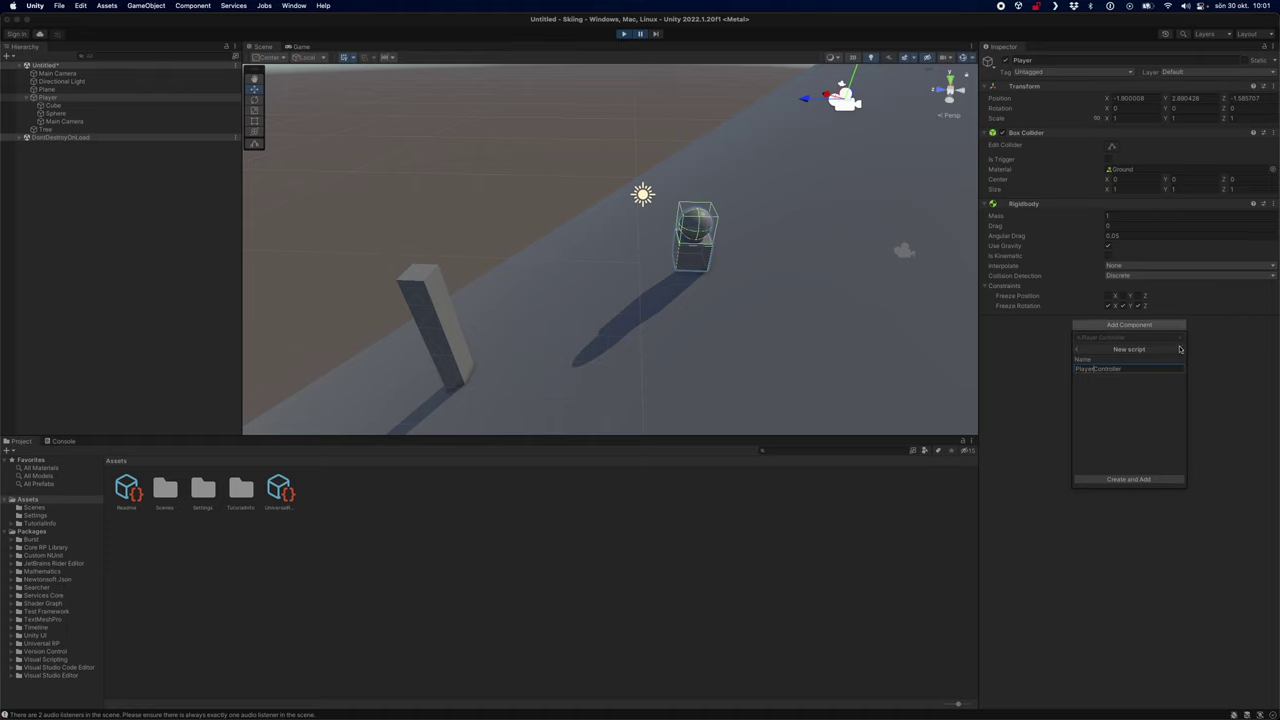
{"action": "left_click", "coordinate": [1150, 481]}
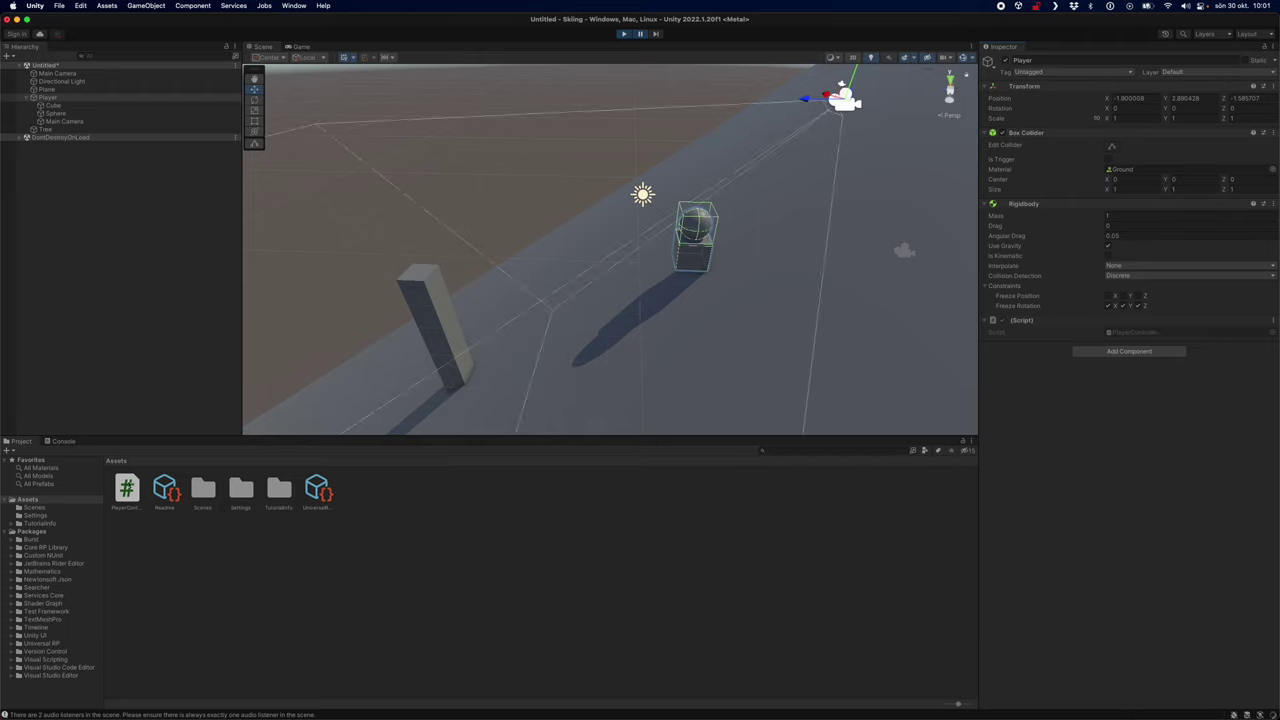
Open PlayerController.cs in VS Code, then bring the Safari Unity Answers page forward
{"action": "left_click", "coordinate": [127, 488]}
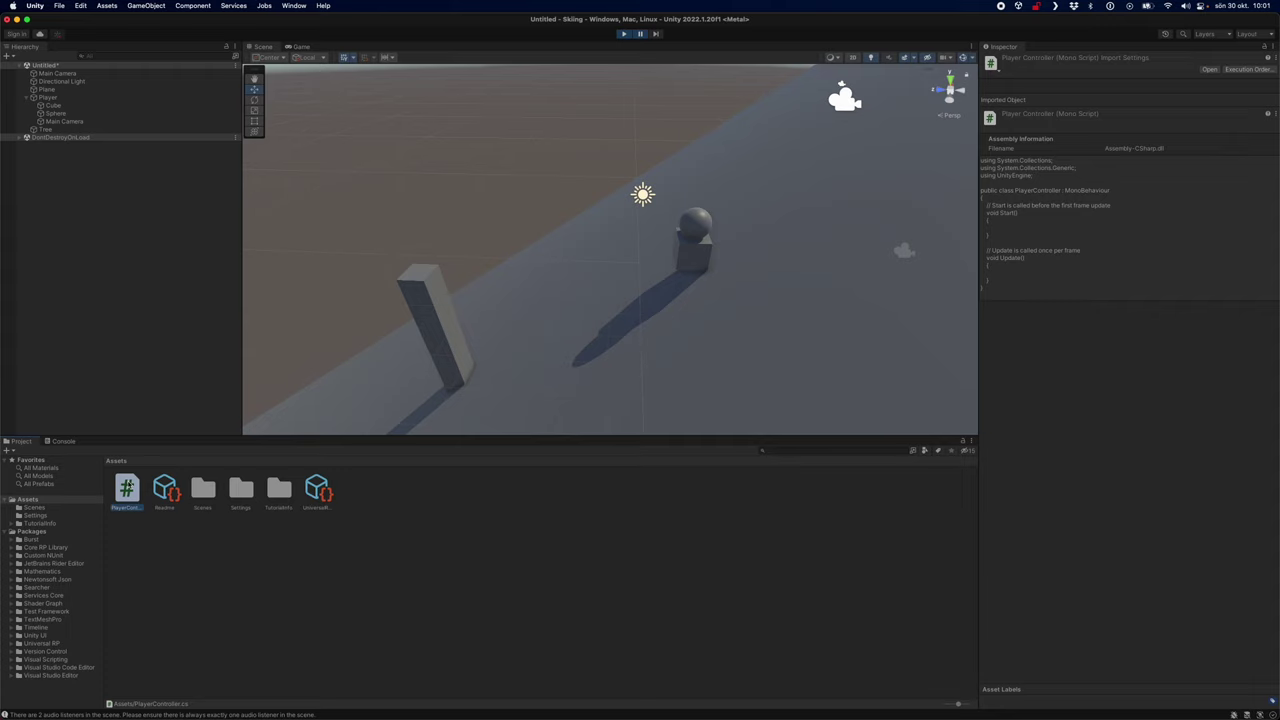
{"action": "left_click", "coordinate": [996, 285]}
{"action": "double_click", "coordinate": [117, 499]}
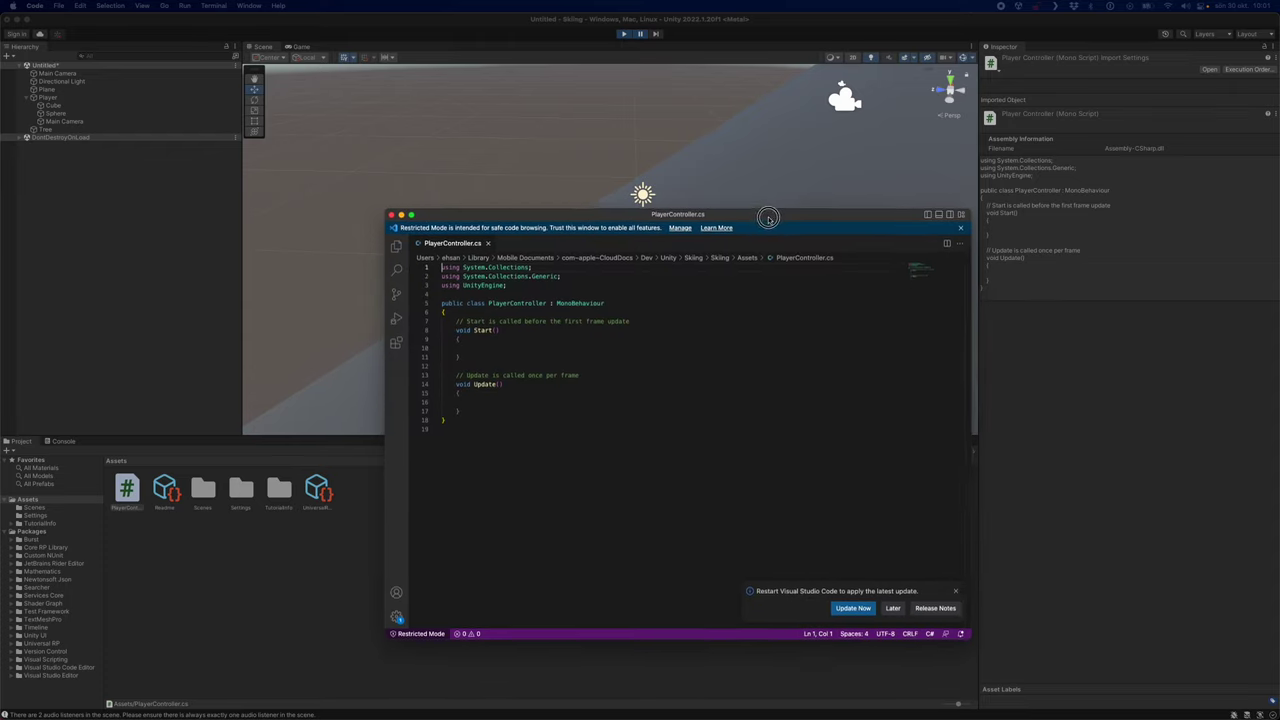
{"action": "left_click_drag", "start_coordinate": [766, 210], "coordinate": [711, 107]}
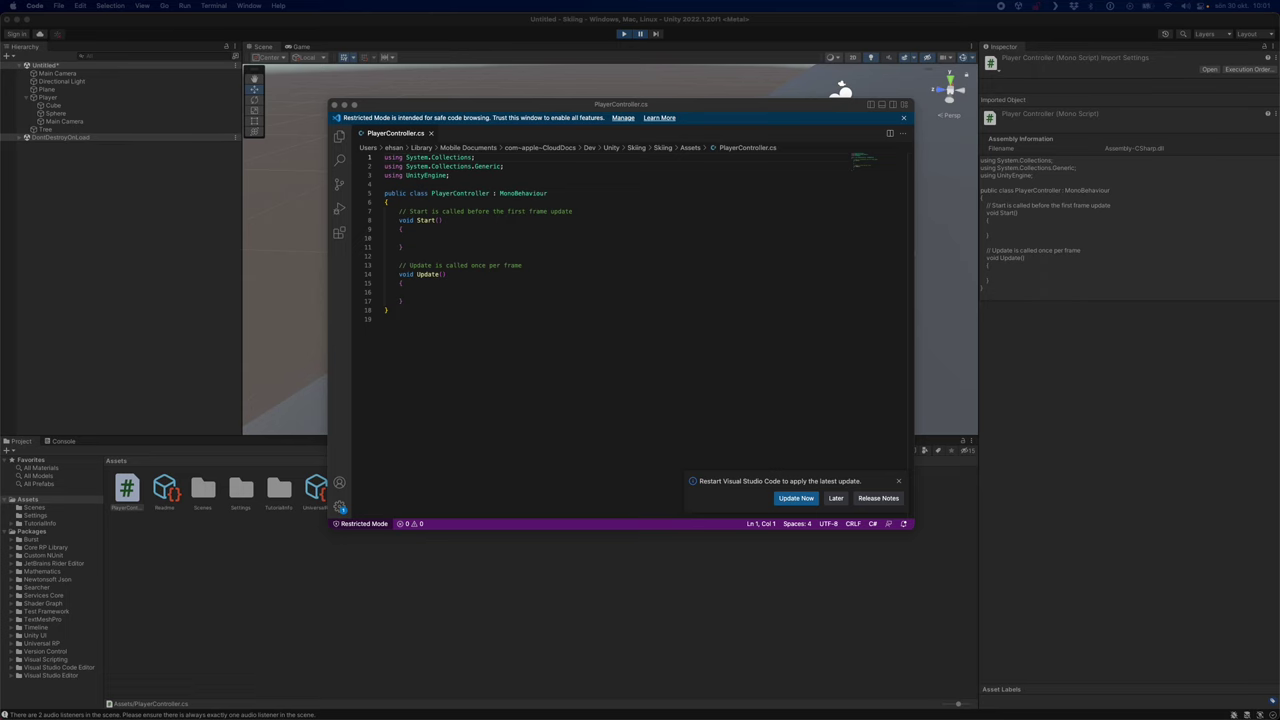
{"action": "key", "text": "super+Tab"}
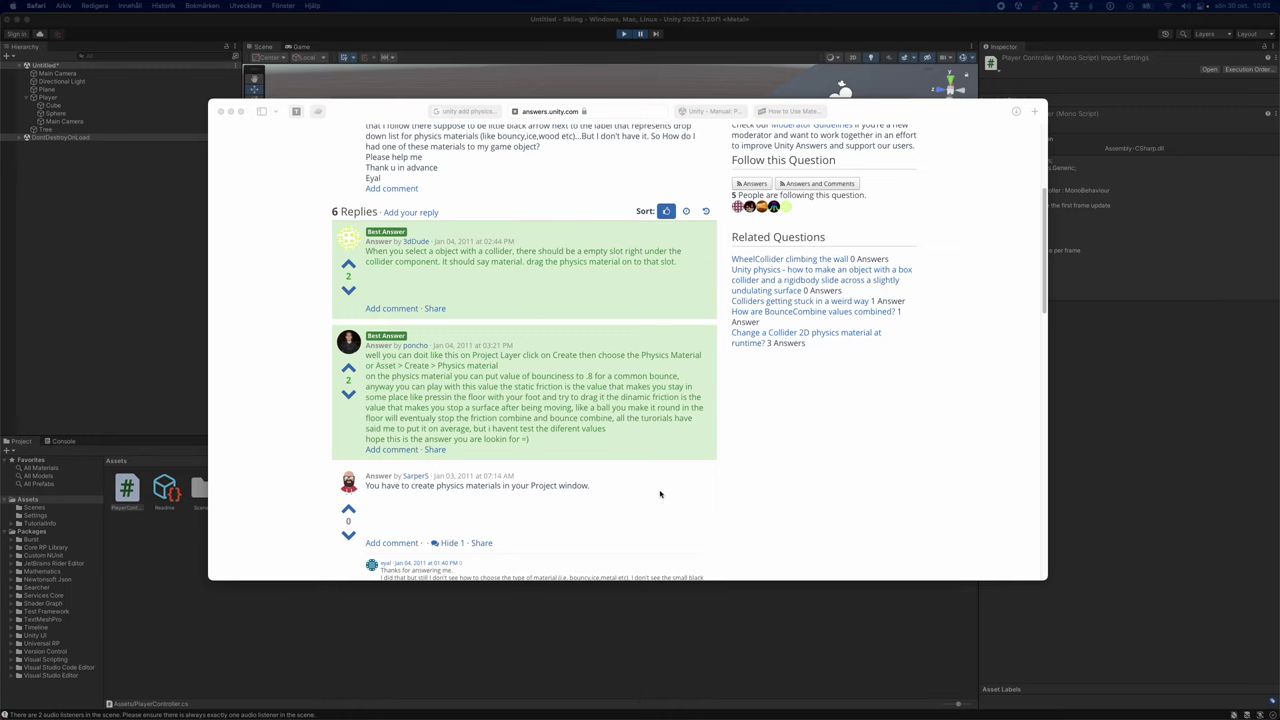
Search the web for 'unity player movement 3d script' and open the makeuseof article
{"action": "key", "text": "super+t"}
{"action": "type", "text": "u"}
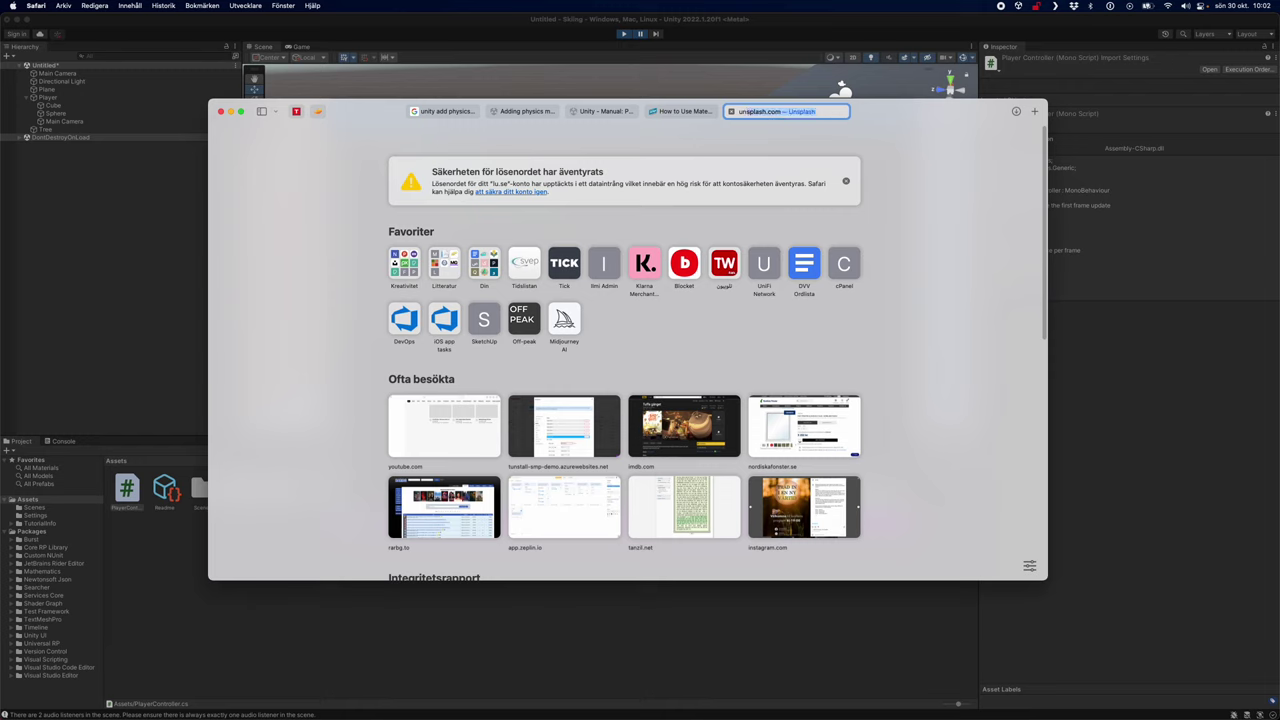
{"action": "type", "text": "nity player movement 3d script"}
{"action": "key", "text": "Return"}
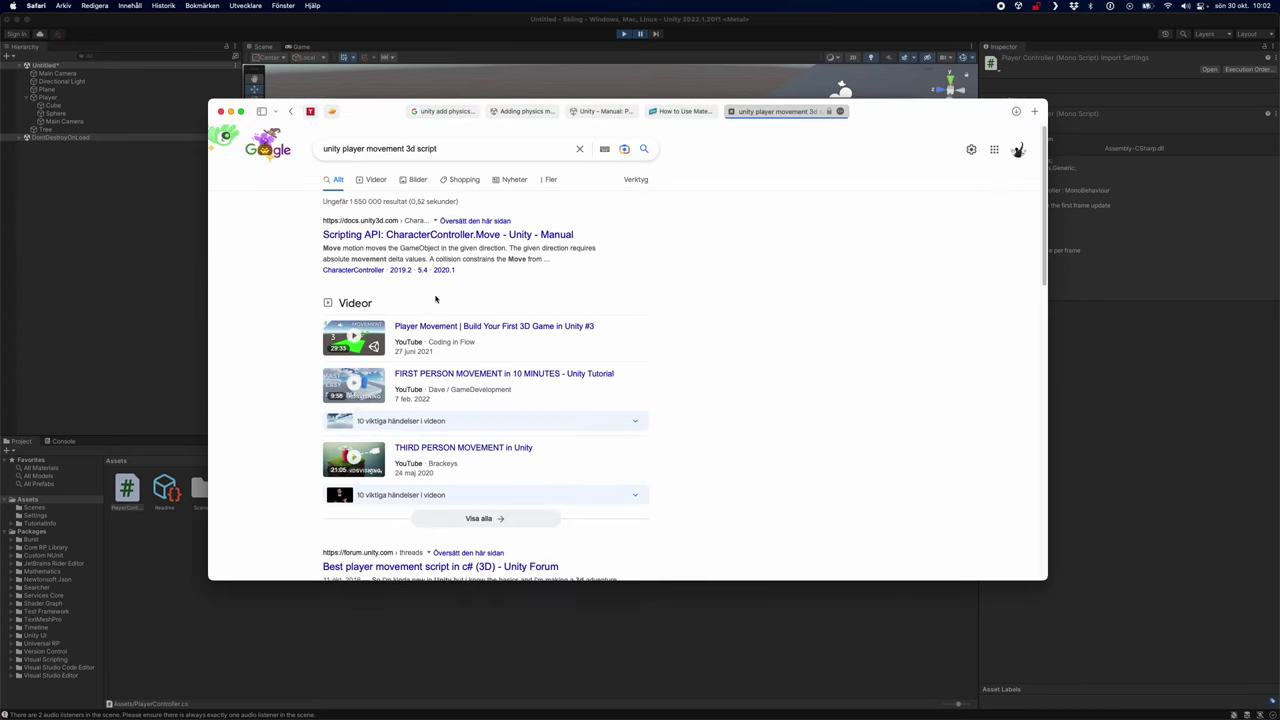
{"action": "scroll", "coordinate": [252, 431], "scroll_direction": "down", "scroll_amount": 5}
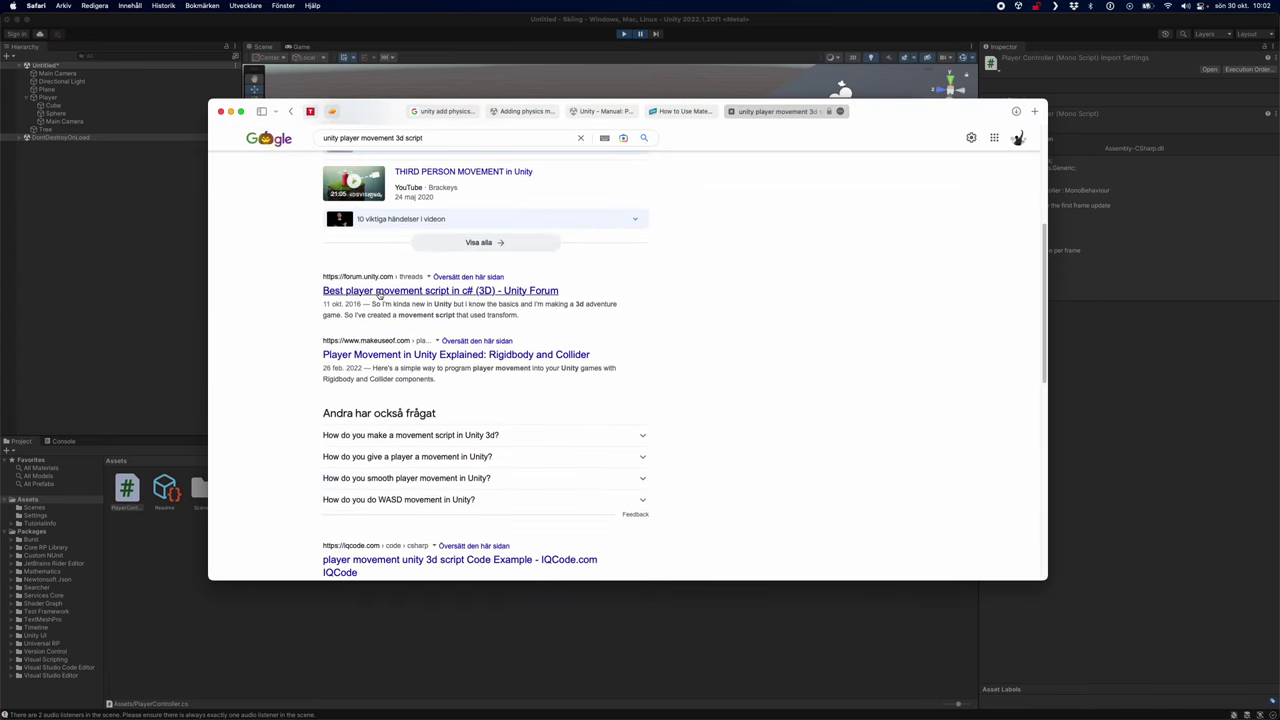
{"action": "left_click", "coordinate": [384, 355]}
Read through the tutorial's finished Rigidbody movement code, then return to the Unity editor
{"action": "scroll", "coordinate": [319, 449], "scroll_direction": "down", "scroll_amount": 10}
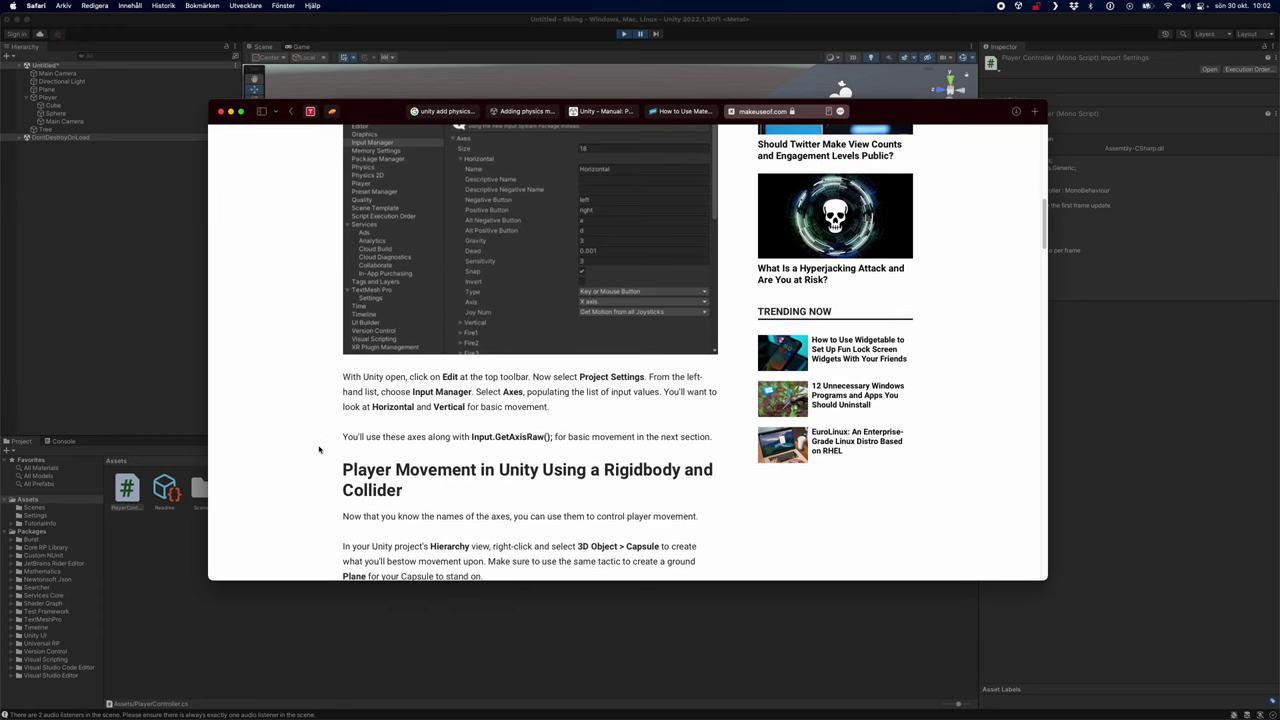
{"action": "scroll", "coordinate": [319, 449], "scroll_direction": "up", "scroll_amount": 3}
{"action": "scroll", "coordinate": [319, 449], "scroll_direction": "down", "scroll_amount": 10}
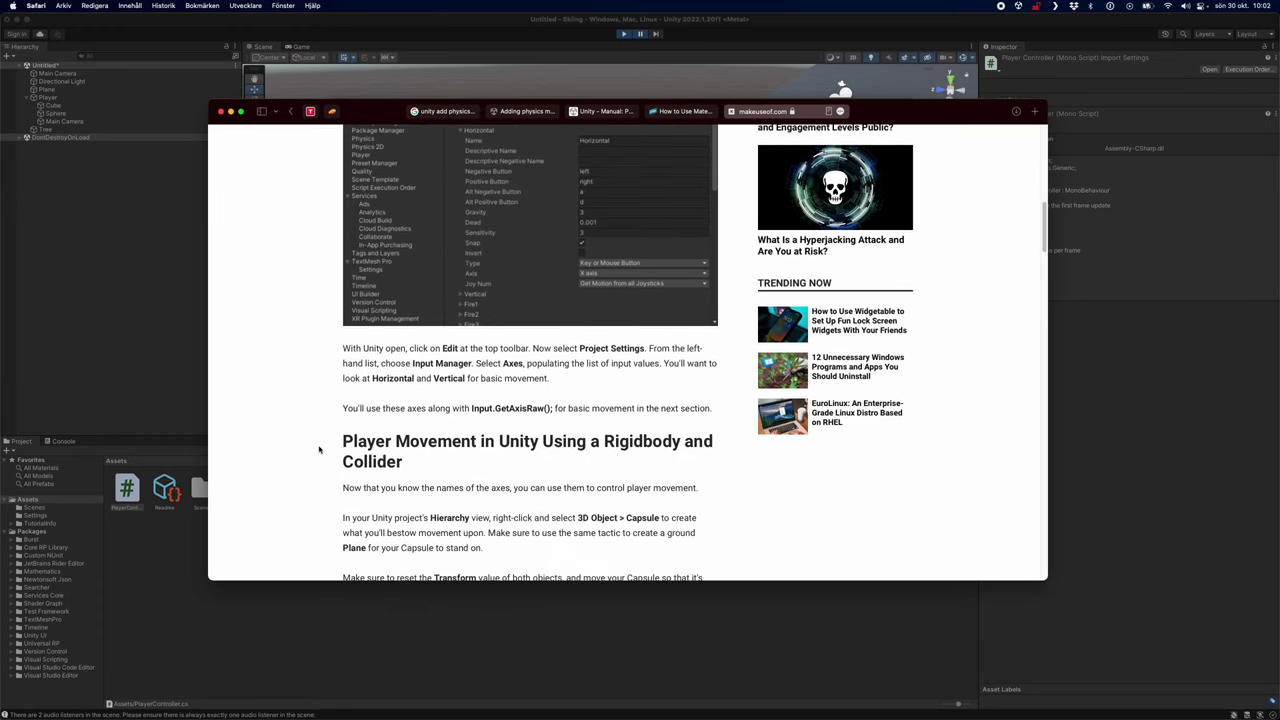
{"action": "scroll", "coordinate": [319, 449], "scroll_direction": "down", "scroll_amount": 5}
{"action": "scroll", "coordinate": [319, 449], "scroll_direction": "down", "scroll_amount": 6}
{"action": "scroll", "coordinate": [319, 449], "scroll_direction": "down", "scroll_amount": 5}
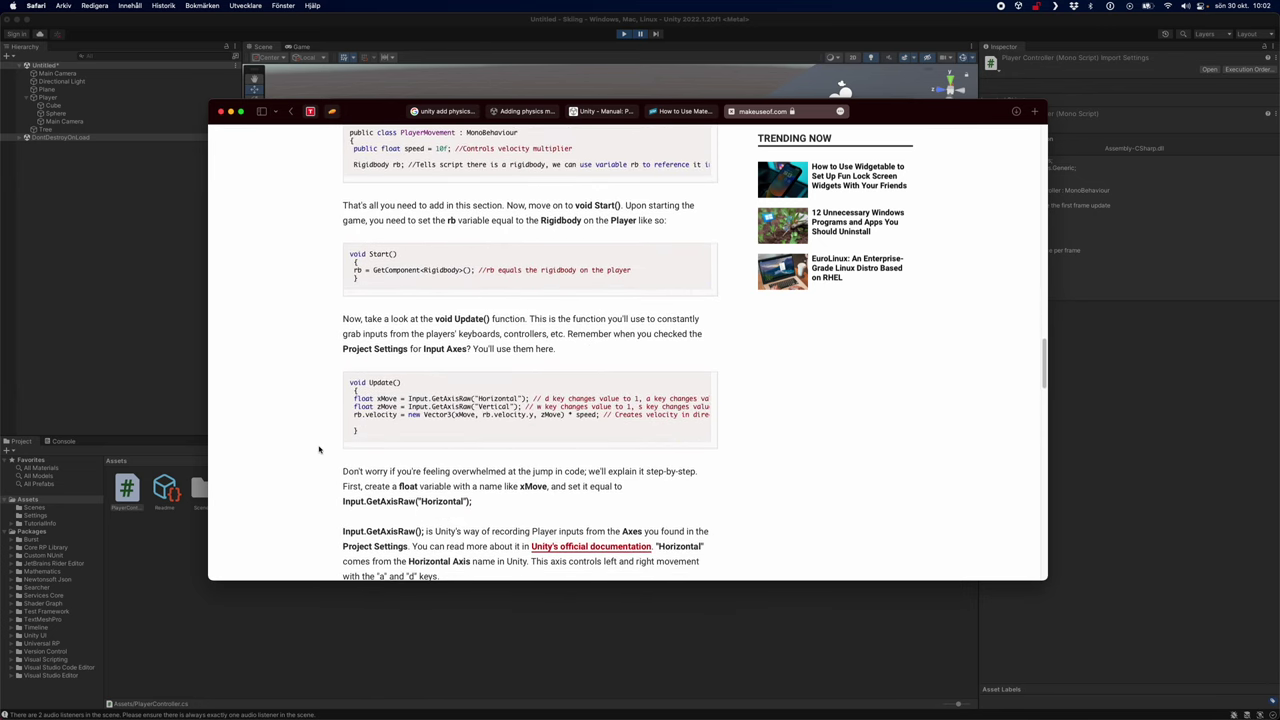
{"action": "scroll", "coordinate": [319, 449], "scroll_direction": "down", "scroll_amount": 8}
{"action": "scroll", "coordinate": [319, 449], "scroll_direction": "down", "scroll_amount": 6}
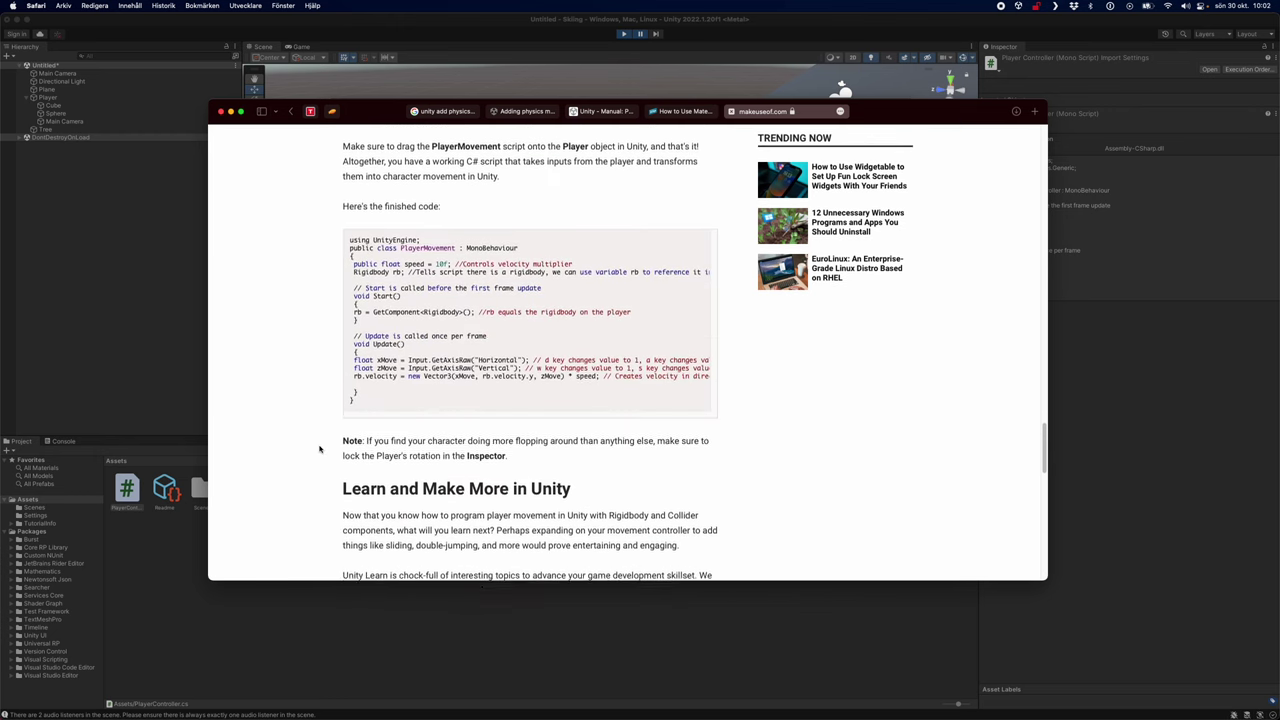
{"action": "scroll", "coordinate": [319, 449], "scroll_direction": "down", "scroll_amount": 6}
{"action": "key", "text": "super+bracketleft"}
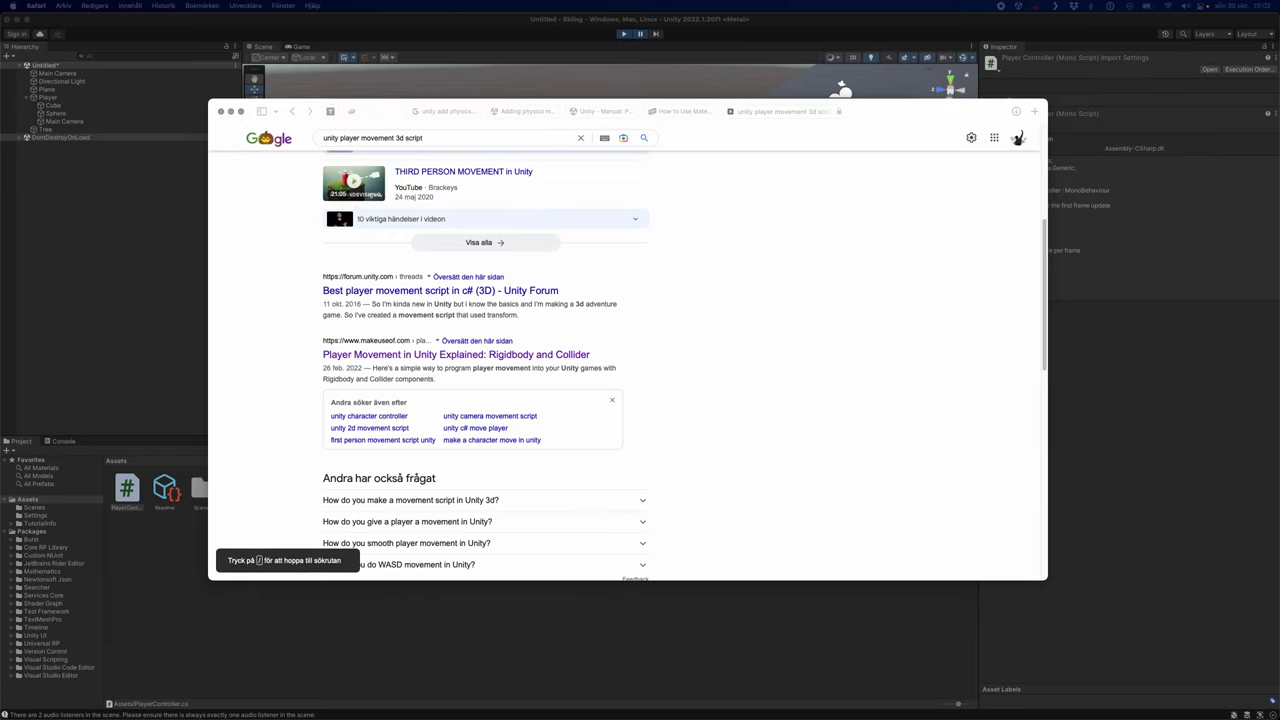
{"action": "left_click", "coordinate": [126, 318]}
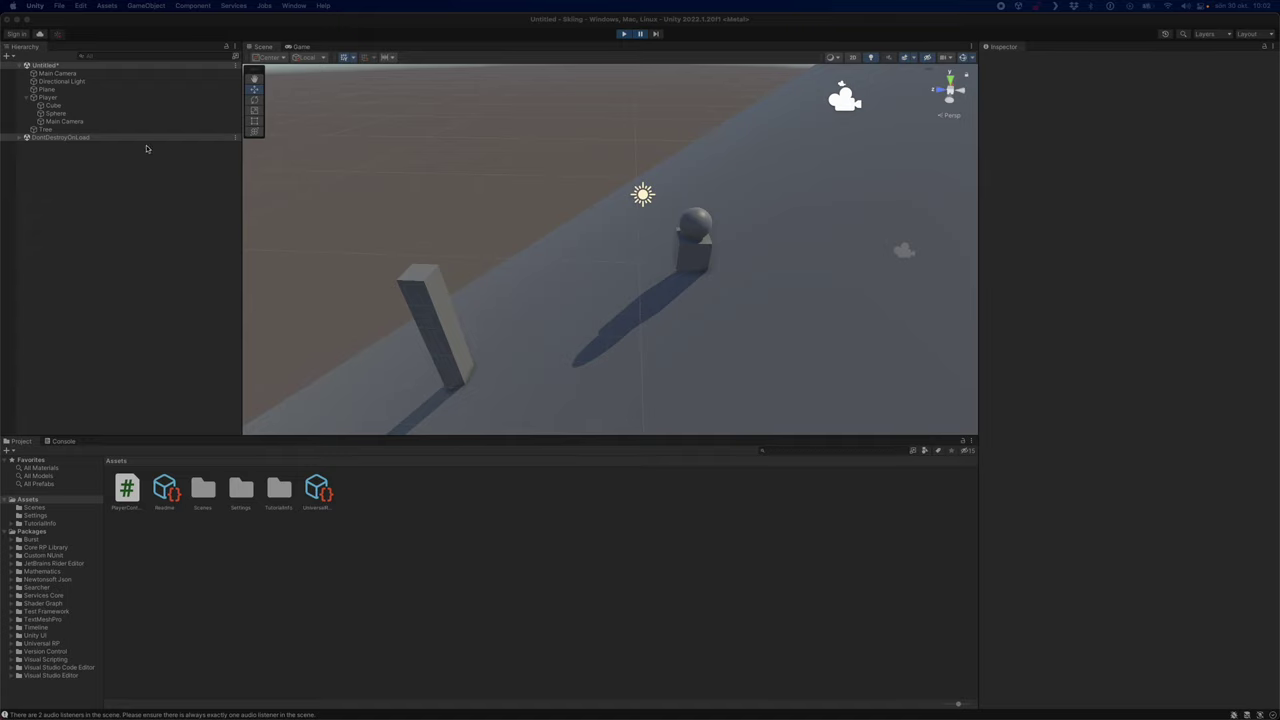
Select the Player and open its PlayerController script in VS Code
{"action": "left_click", "coordinate": [686, 255]}
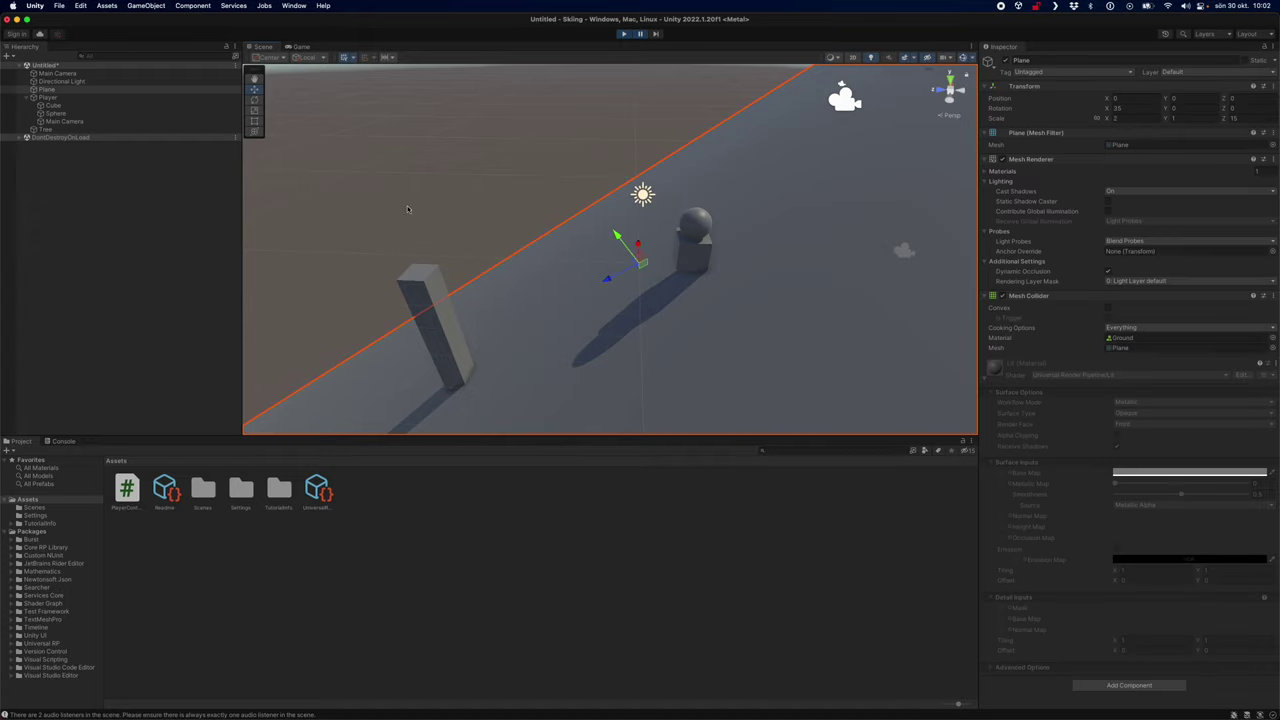
{"action": "left_click", "coordinate": [47, 97]}
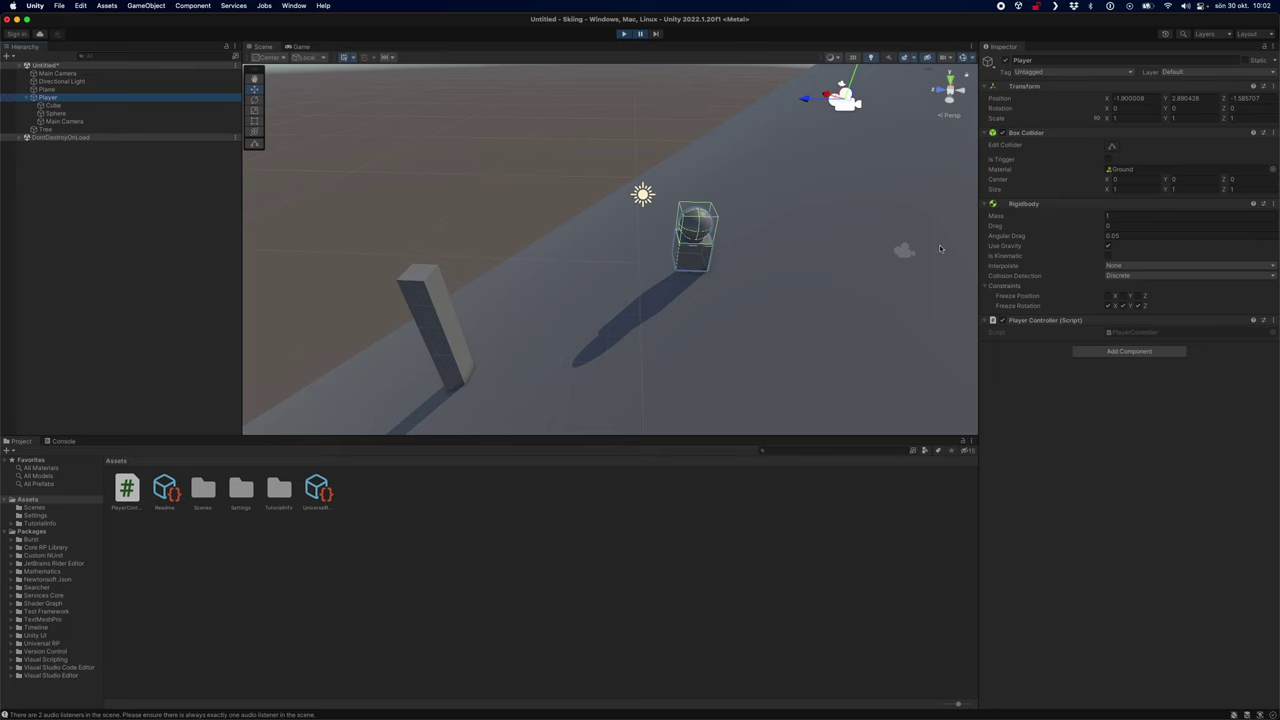
{"action": "left_click", "coordinate": [1072, 334]}
{"action": "double_click", "coordinate": [126, 490]}
{"action": "left_click", "coordinate": [479, 275]}
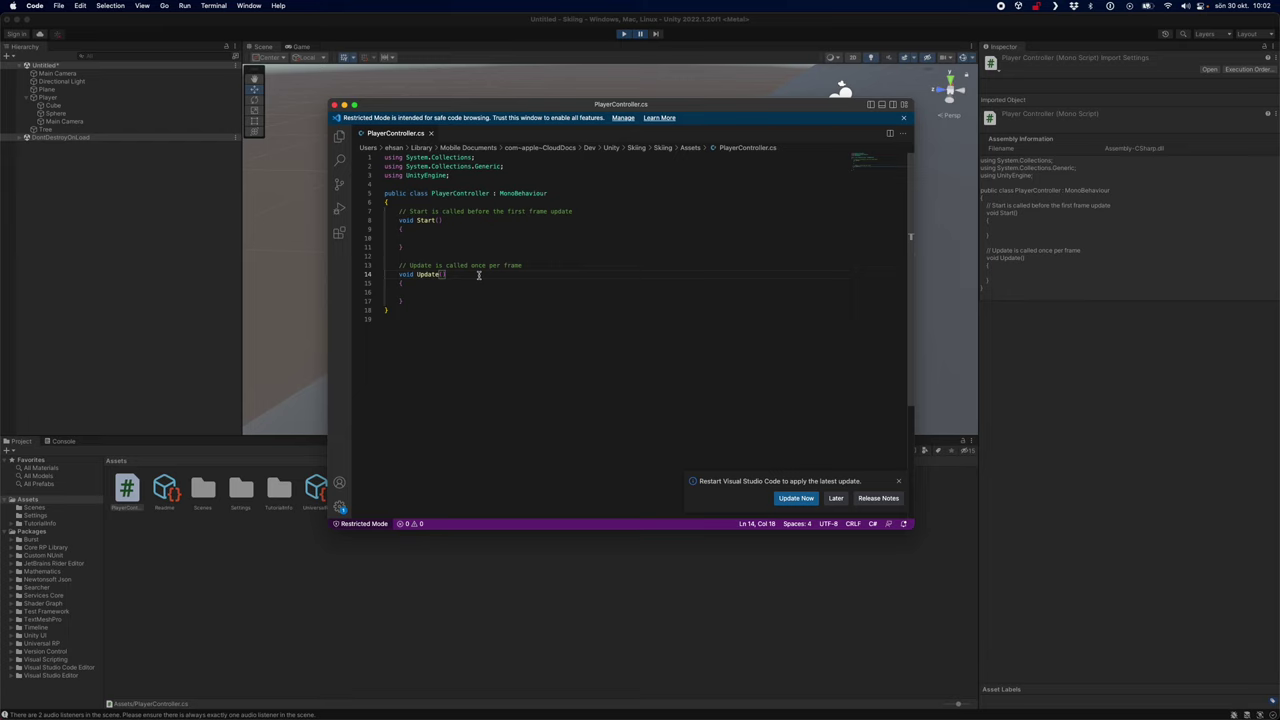
Replace PlayerController.cs with FixedUpdate code applying moveForce from horizontal input, then return to Unity
{"action": "key", "text": "super+a"}
{"action": "key", "text": "super+v"}
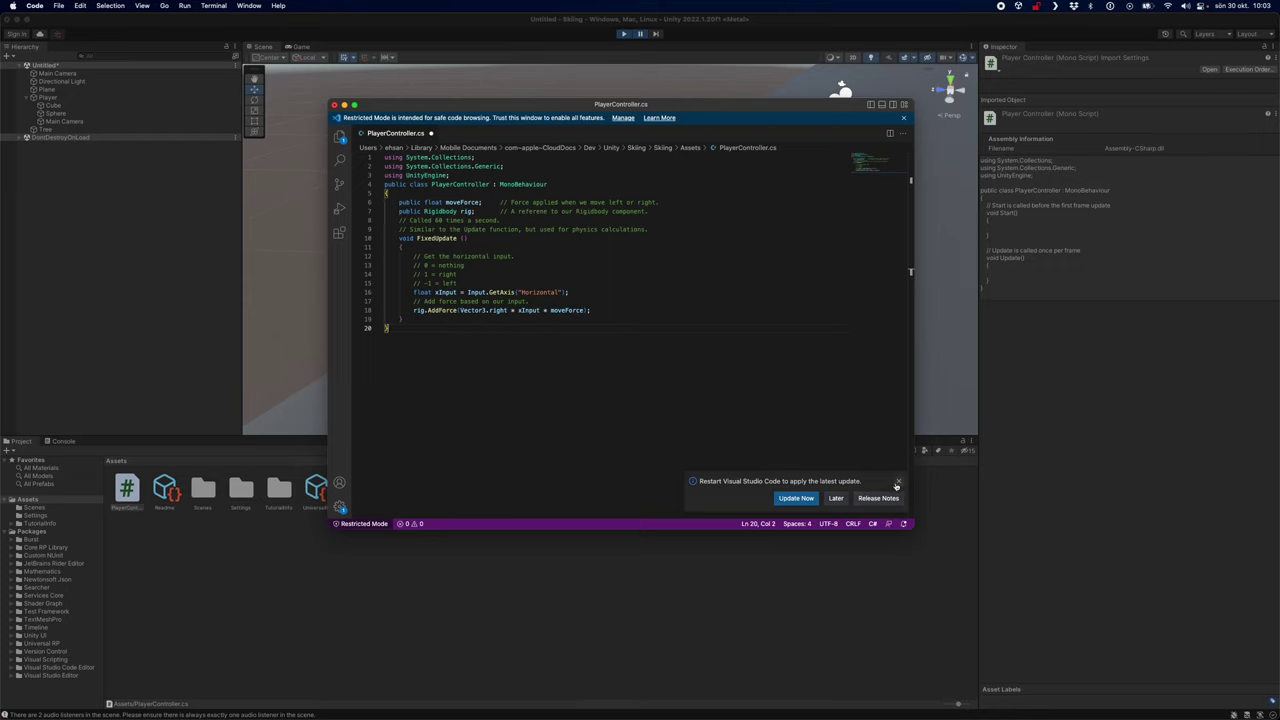
{"action": "left_click", "coordinate": [836, 498]}
{"action": "left_click", "coordinate": [703, 300]}
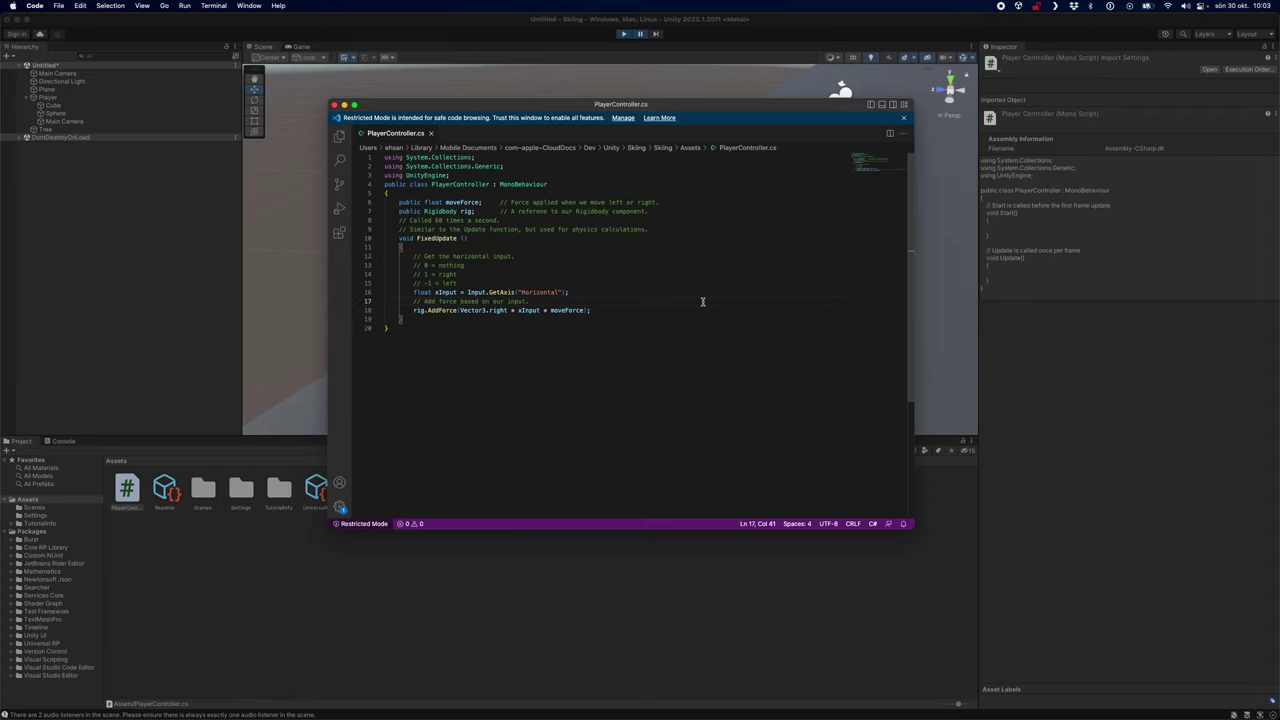
{"action": "left_click", "coordinate": [136, 245]}
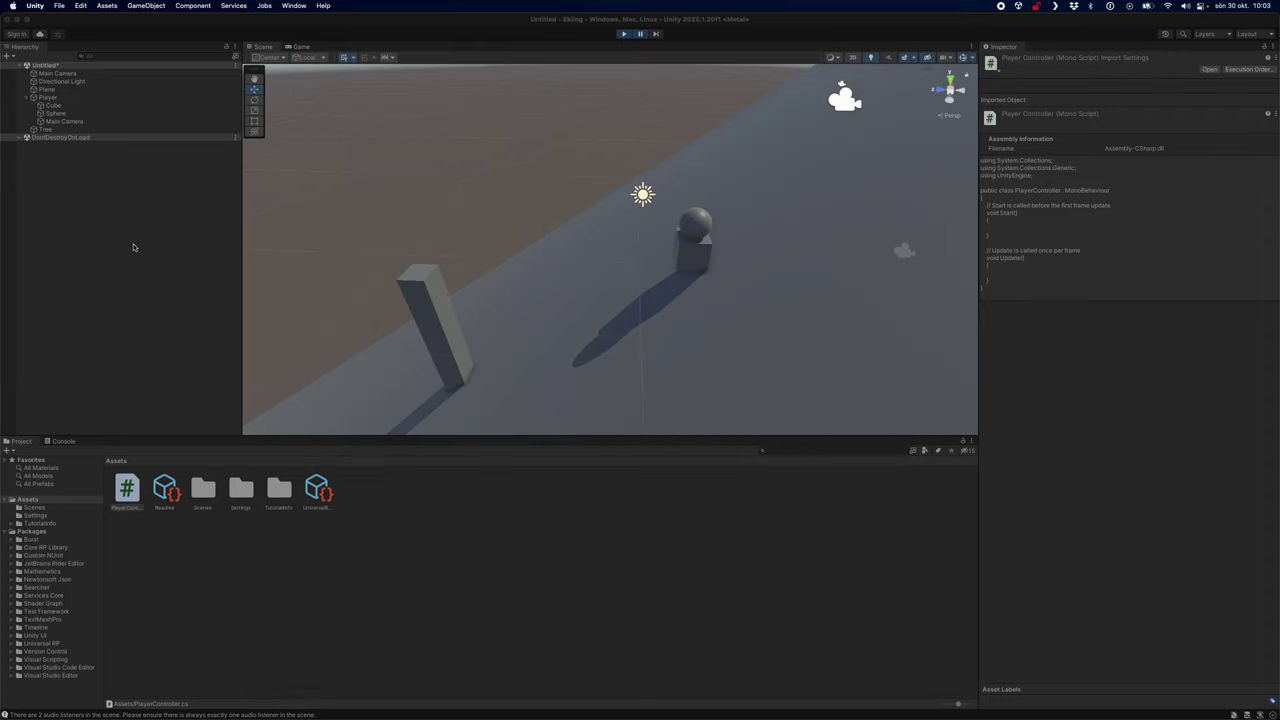
Add a new script named Tree to the Tree object and open Tree.cs for editing
{"action": "left_click", "coordinate": [46, 130]}
{"action": "right_click", "coordinate": [43, 131]}
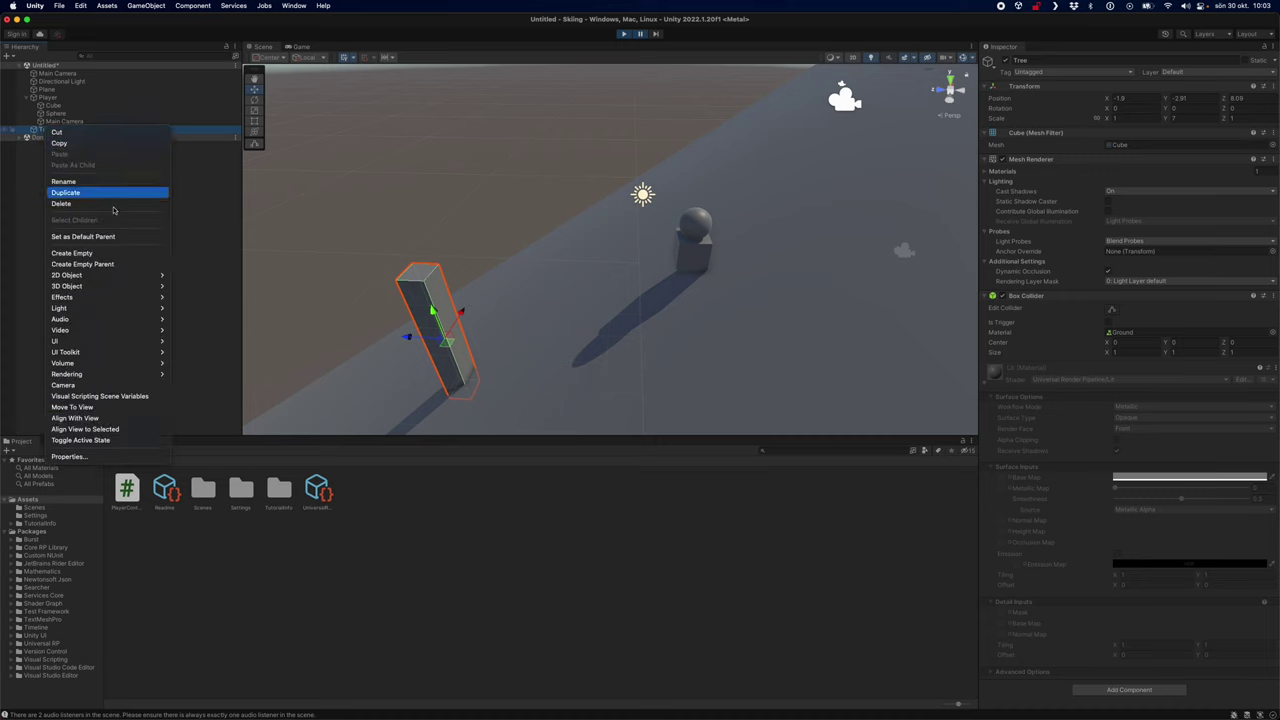
{"action": "left_click", "coordinate": [37, 140]}
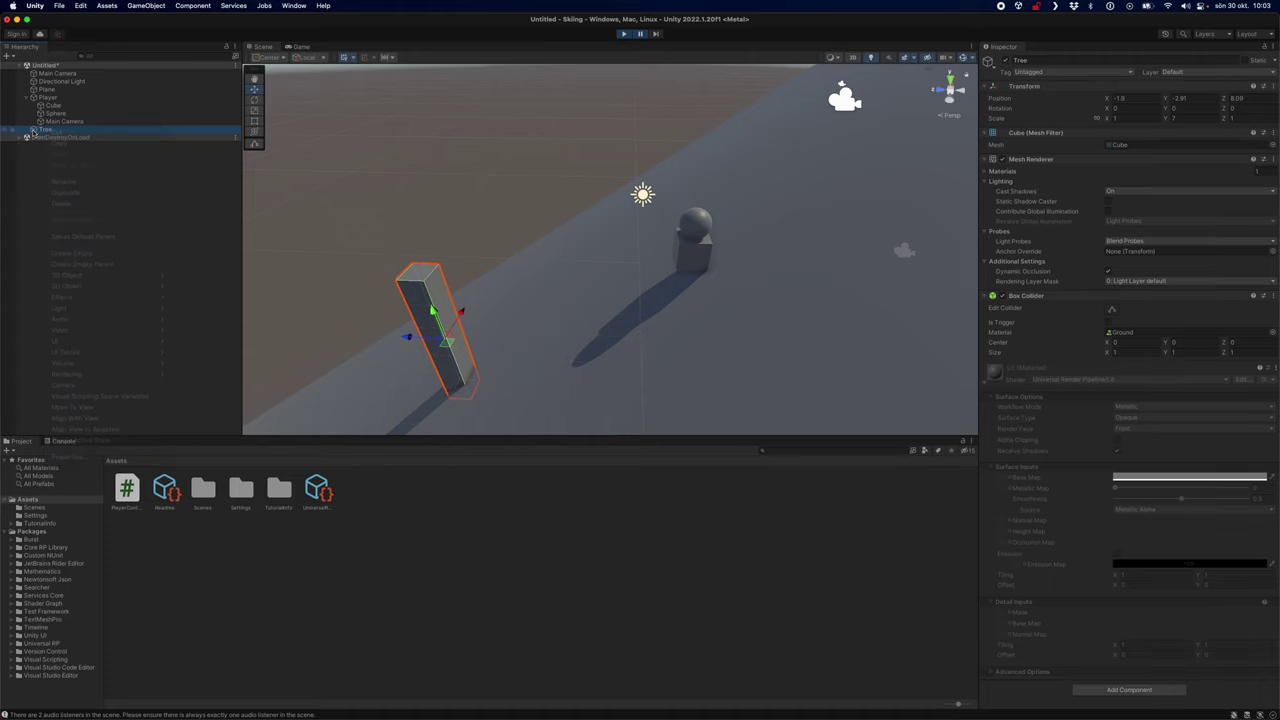
{"action": "left_click", "coordinate": [36, 130]}
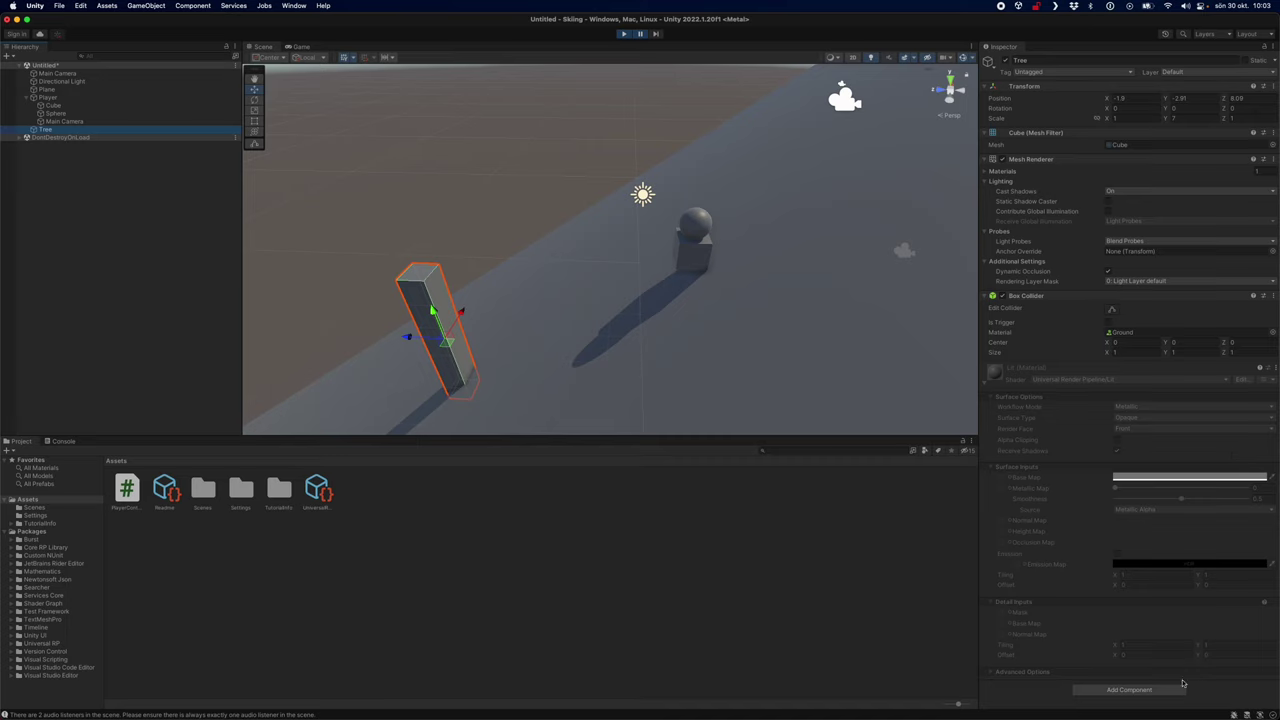
{"action": "left_click", "coordinate": [1129, 689]}
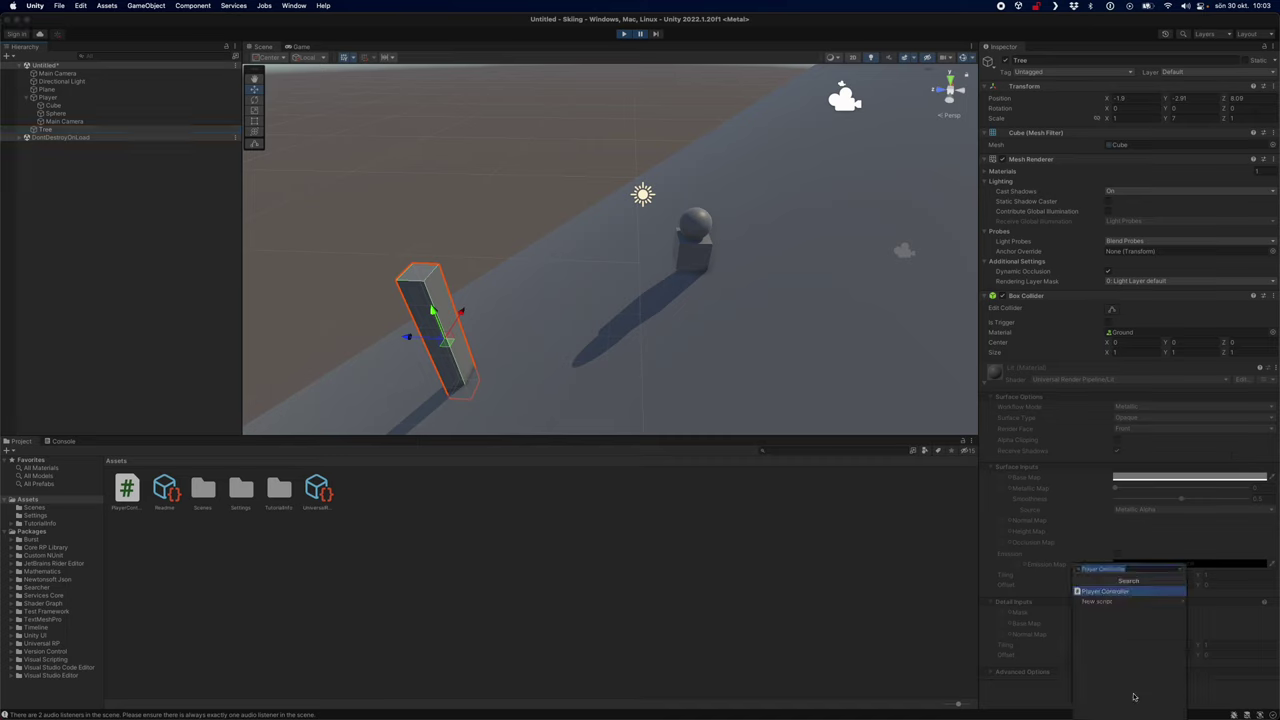
{"action": "left_click", "coordinate": [1152, 602]}
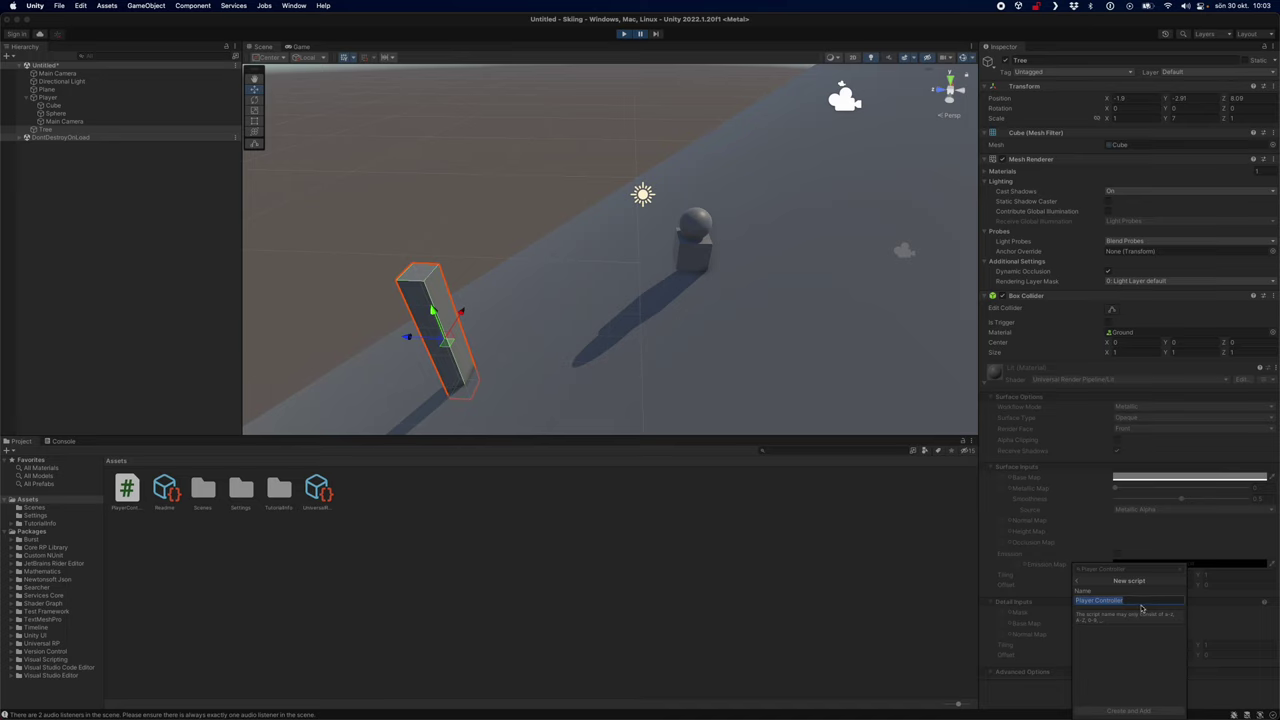
{"action": "type", "text": "Tre"}
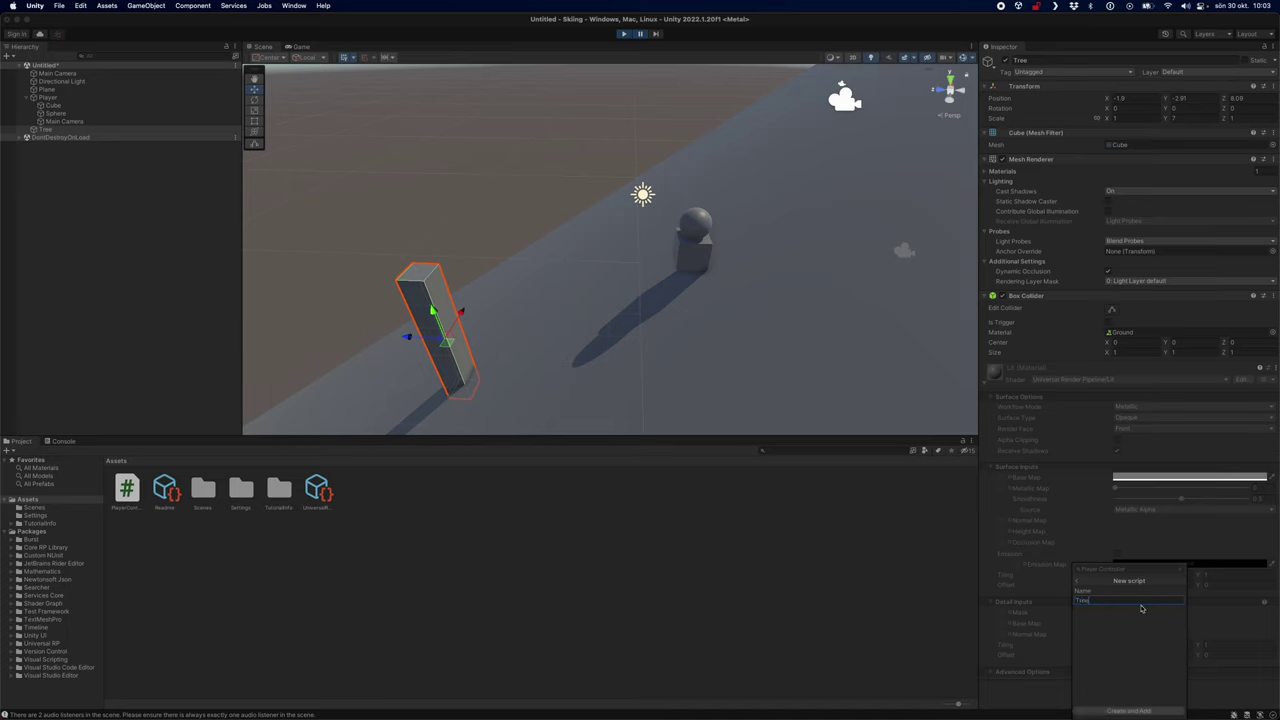
{"action": "type", "text": "e"}
{"action": "key", "text": "Return"}
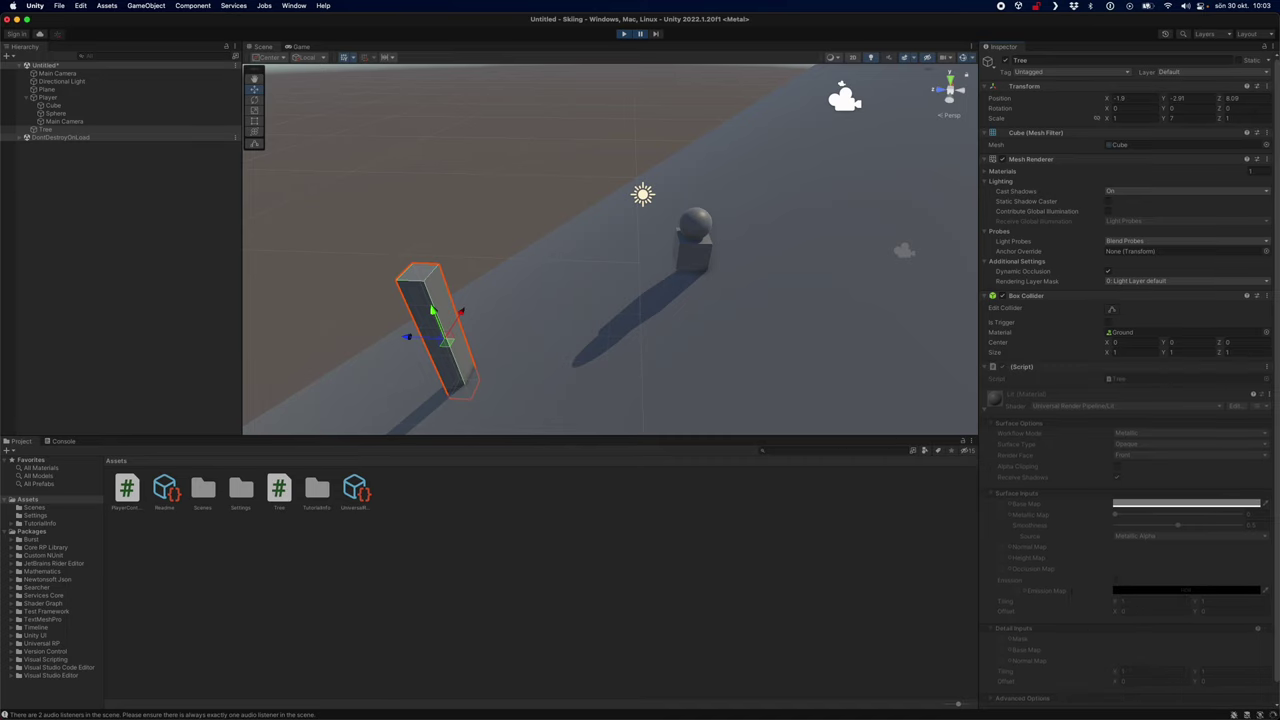
{"action": "key", "text": "e"}
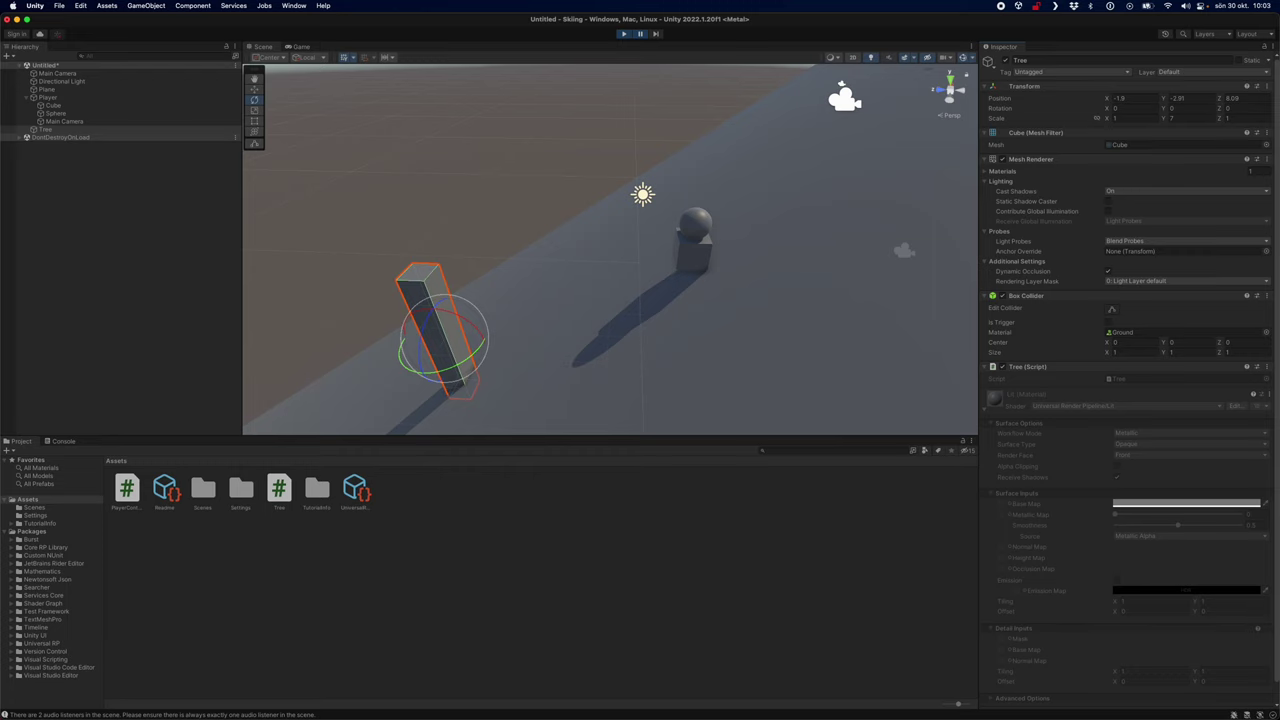
{"action": "double_click", "coordinate": [279, 490]}
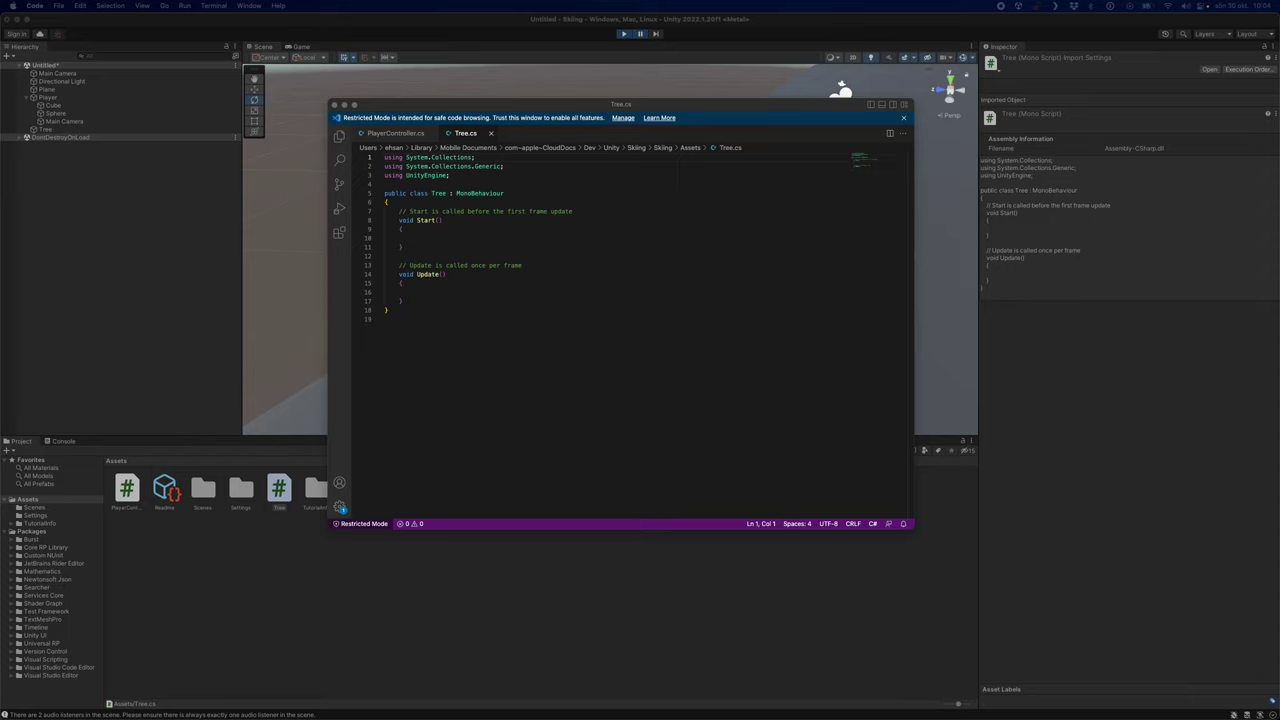
Replace the default Start and Update methods with an OnCollisionEnter method
{"action": "left_click", "coordinate": [396, 309]}
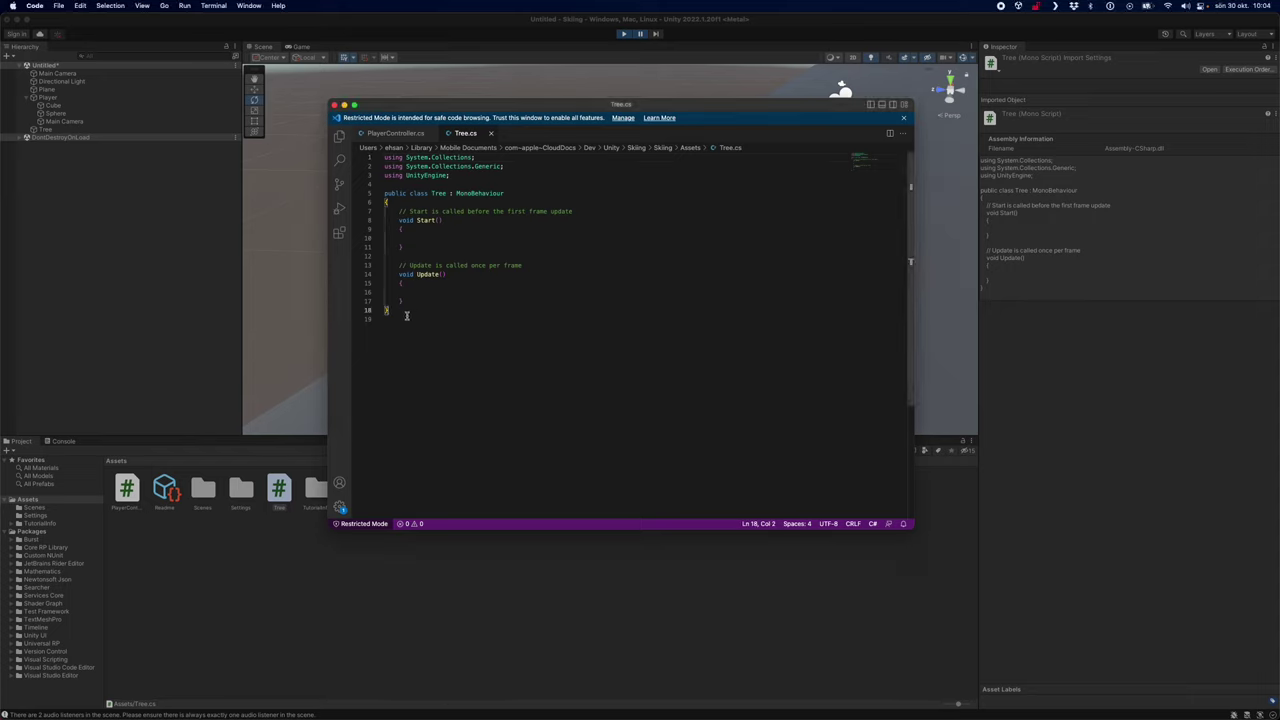
{"action": "left_click_drag", "start_coordinate": [404, 300], "coordinate": [398, 212]}
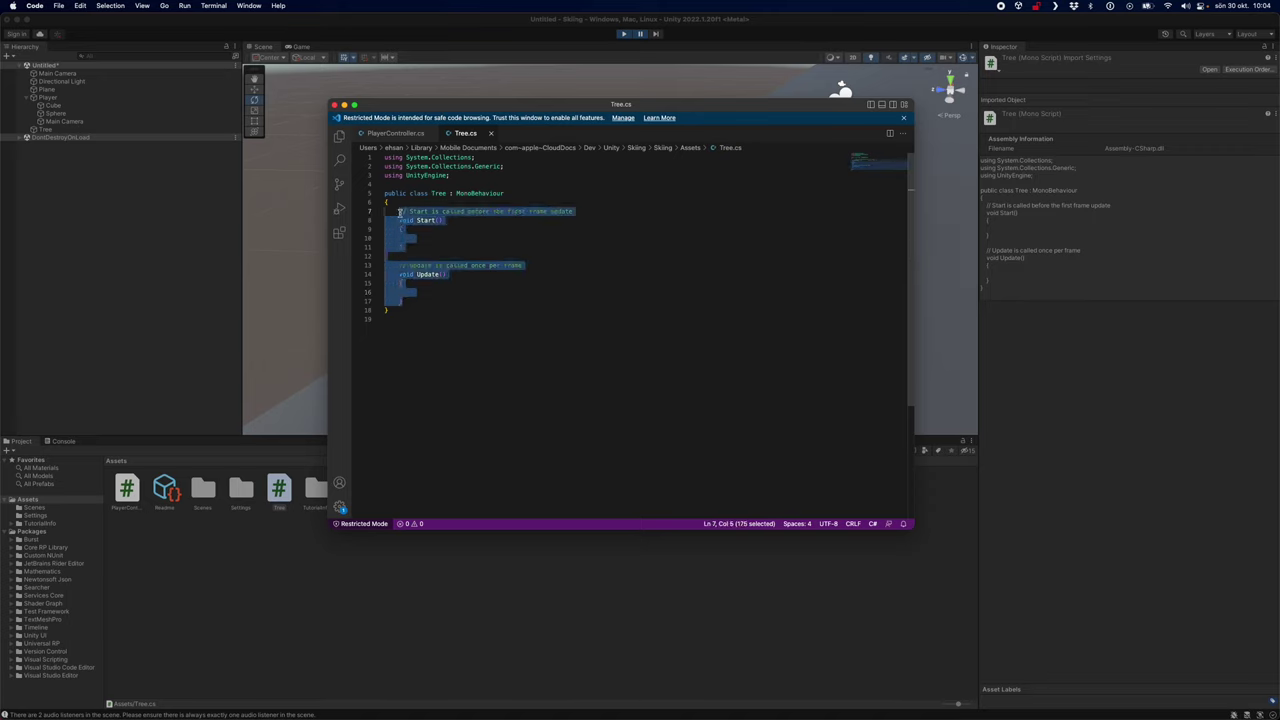
{"action": "type", "text": "void OnCollisionEnter (Collision collision)     {     }"}
{"action": "key", "text": "Return"}
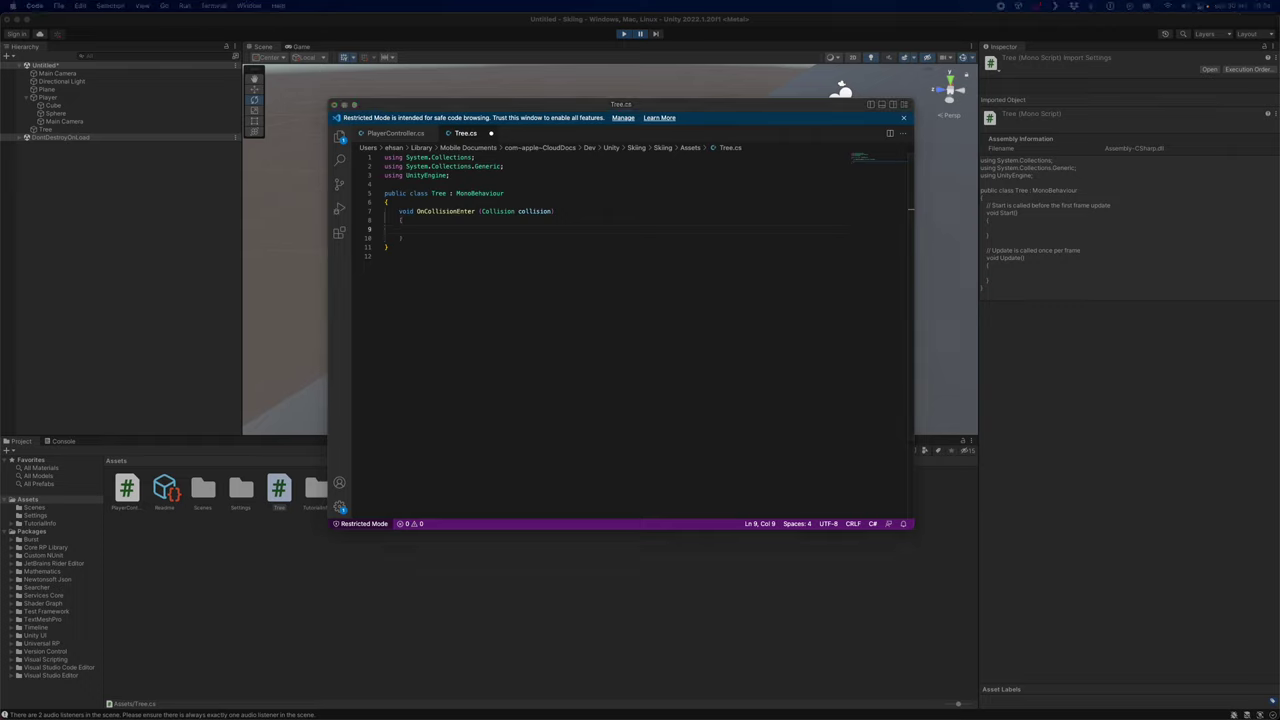
Add the fields 'public Color hitColor;' and 'public MeshRenderer mr;' above the method
{"action": "left_click", "coordinate": [507, 222]}
{"action": "key", "text": "Up"}
{"action": "key", "text": "super+shift+Return"}
{"action": "type", "text": "public "}
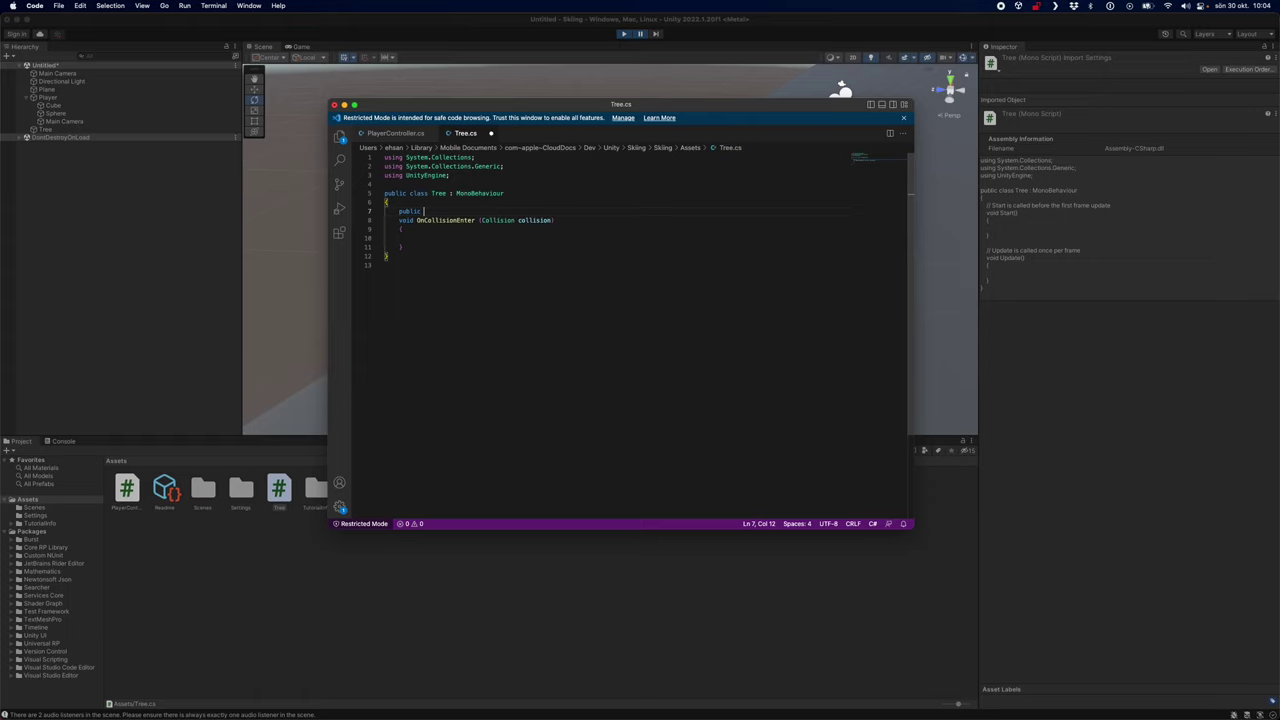
{"action": "type", "text": "Color hit"}
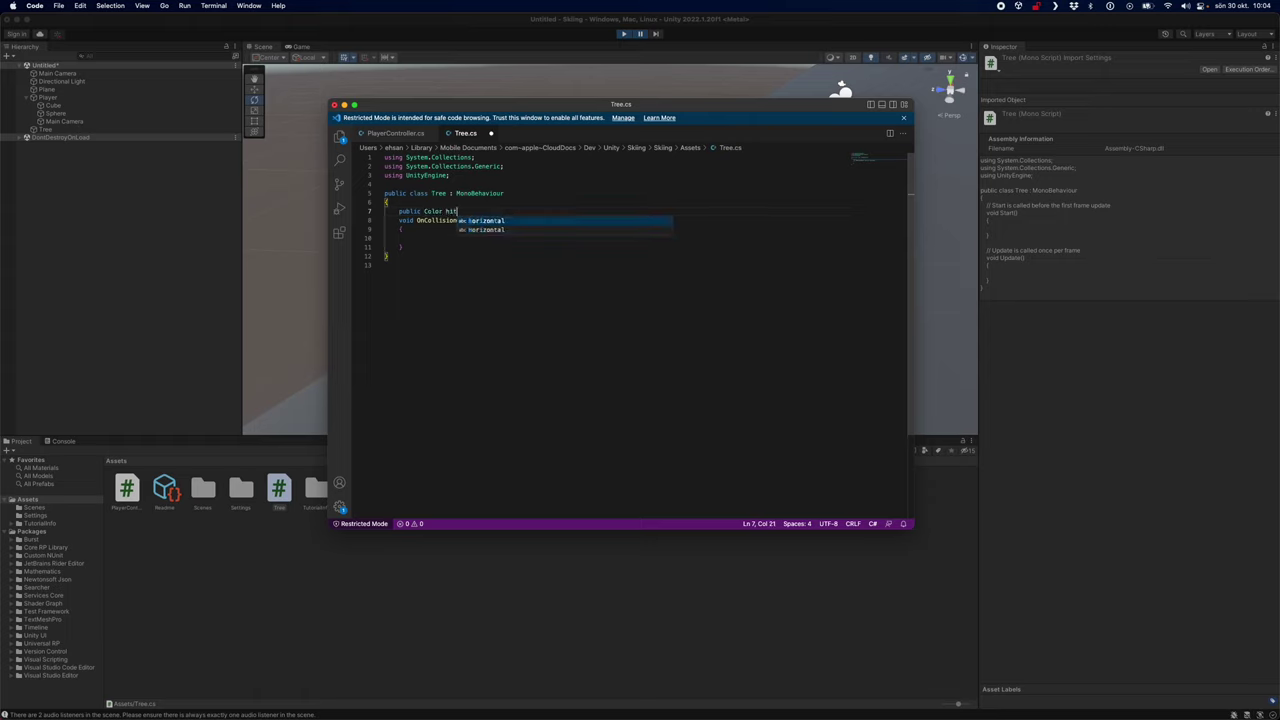
{"action": "type", "text": "Color;"}
{"action": "key", "text": "Return"}
{"action": "type", "text": "p"}
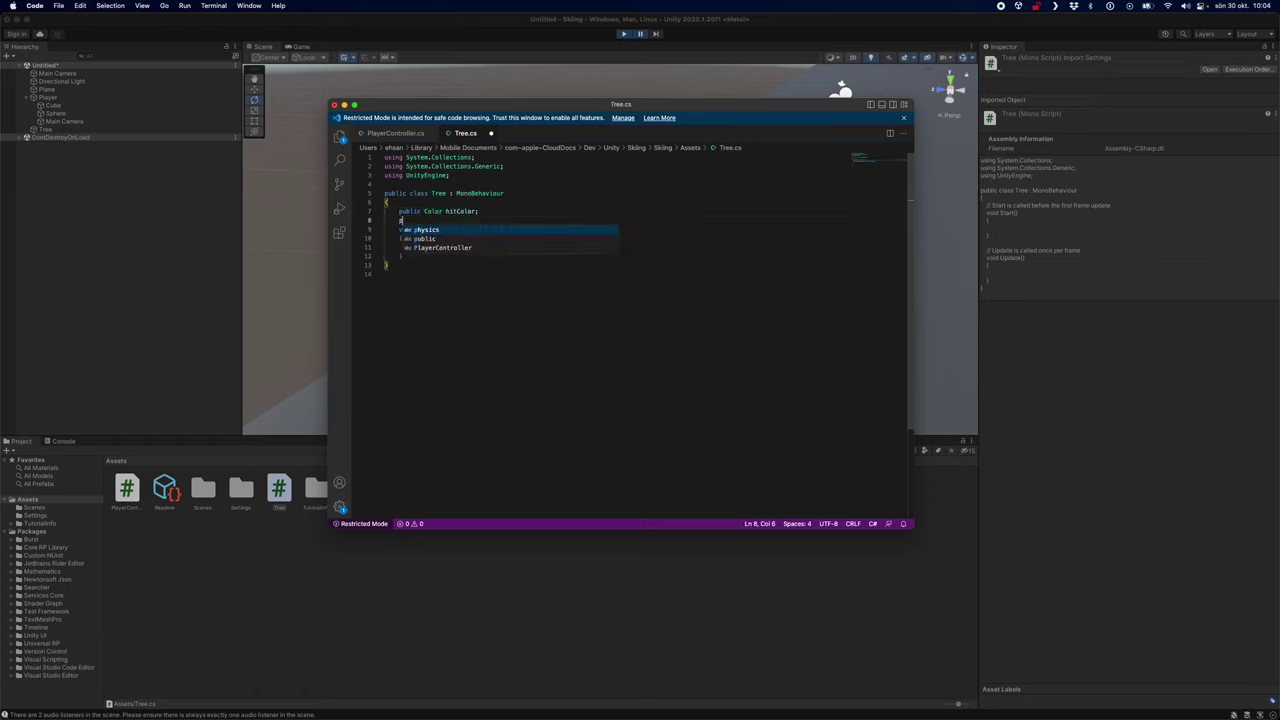
{"action": "type", "text": "ublic MeshRenderer mr;"}
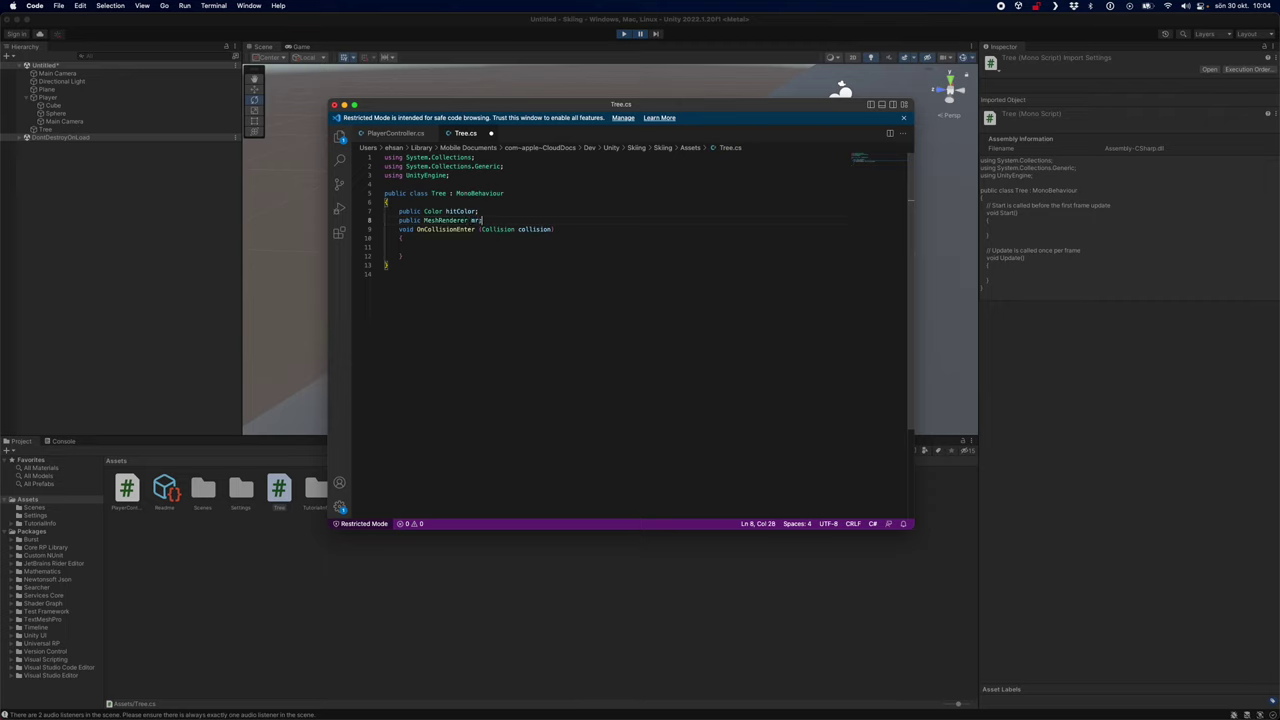
{"action": "key", "text": "Return"}
Set 'mr.material.color = hitColor;' inside OnCollisionEnter, save, and return to Unity
{"action": "left_click", "coordinate": [413, 255]}
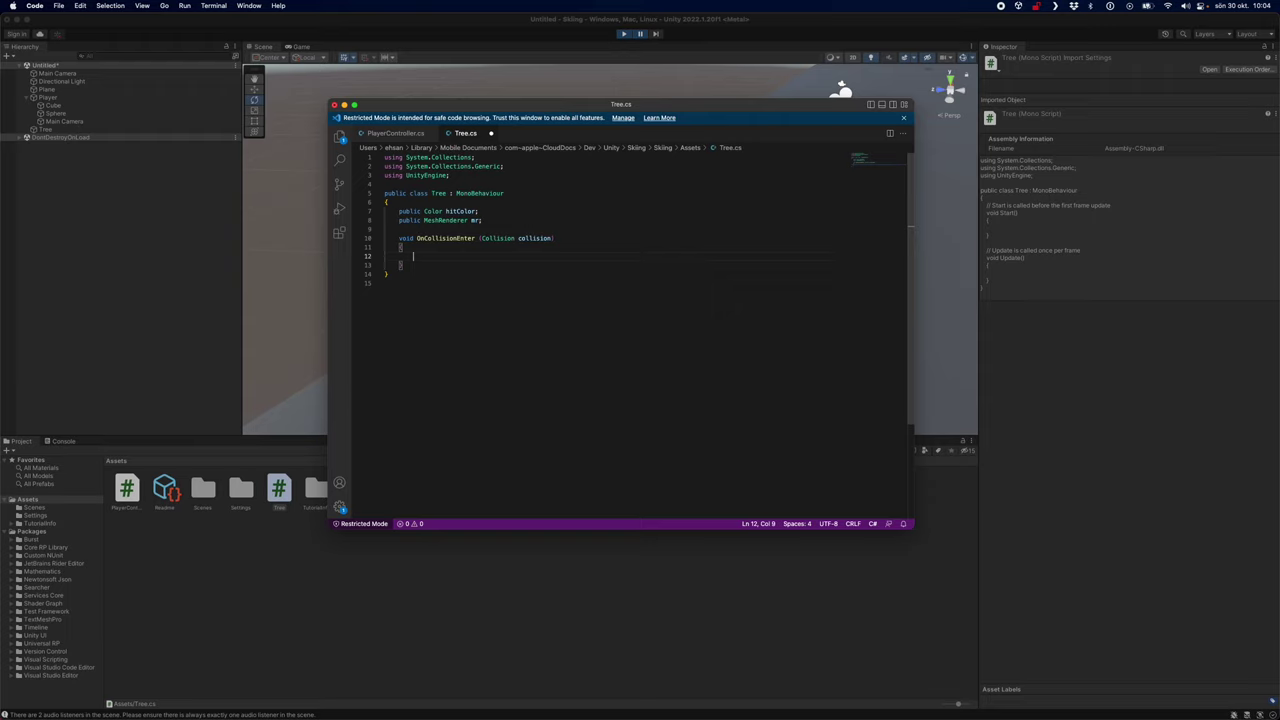
{"action": "type", "text": "mr.material.c"}
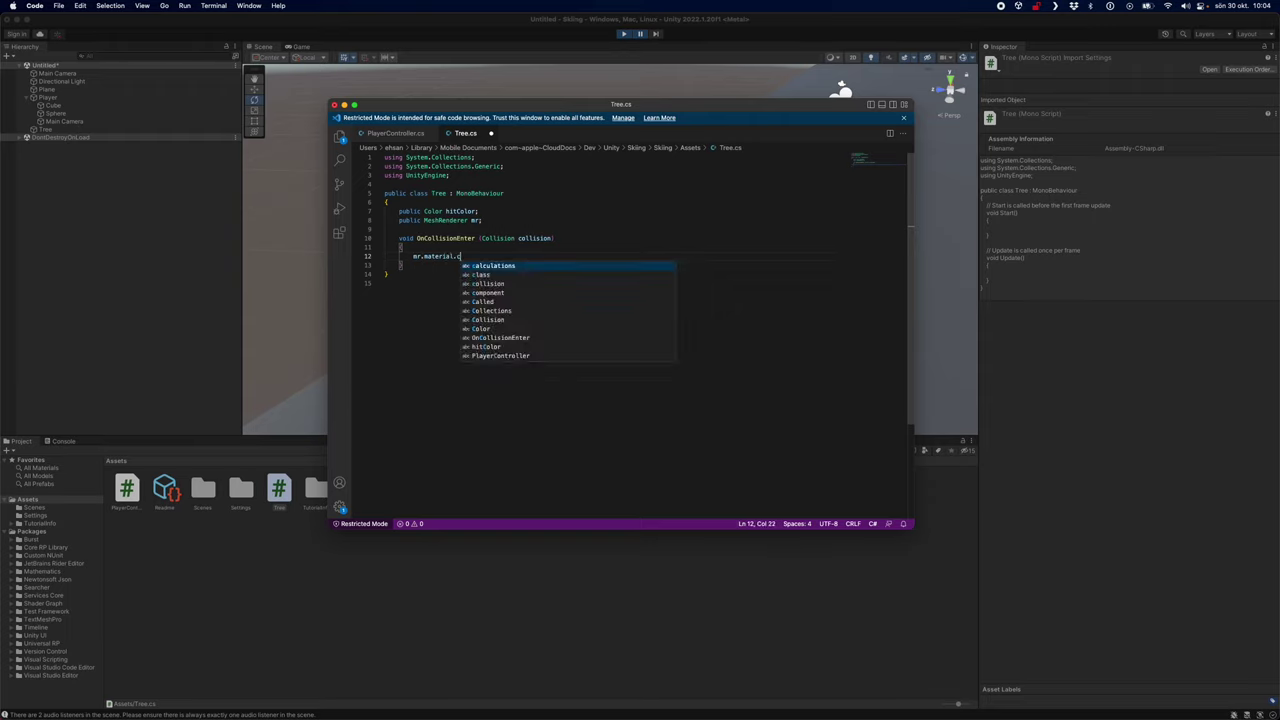
{"action": "type", "text": "olor = hitColor;"}
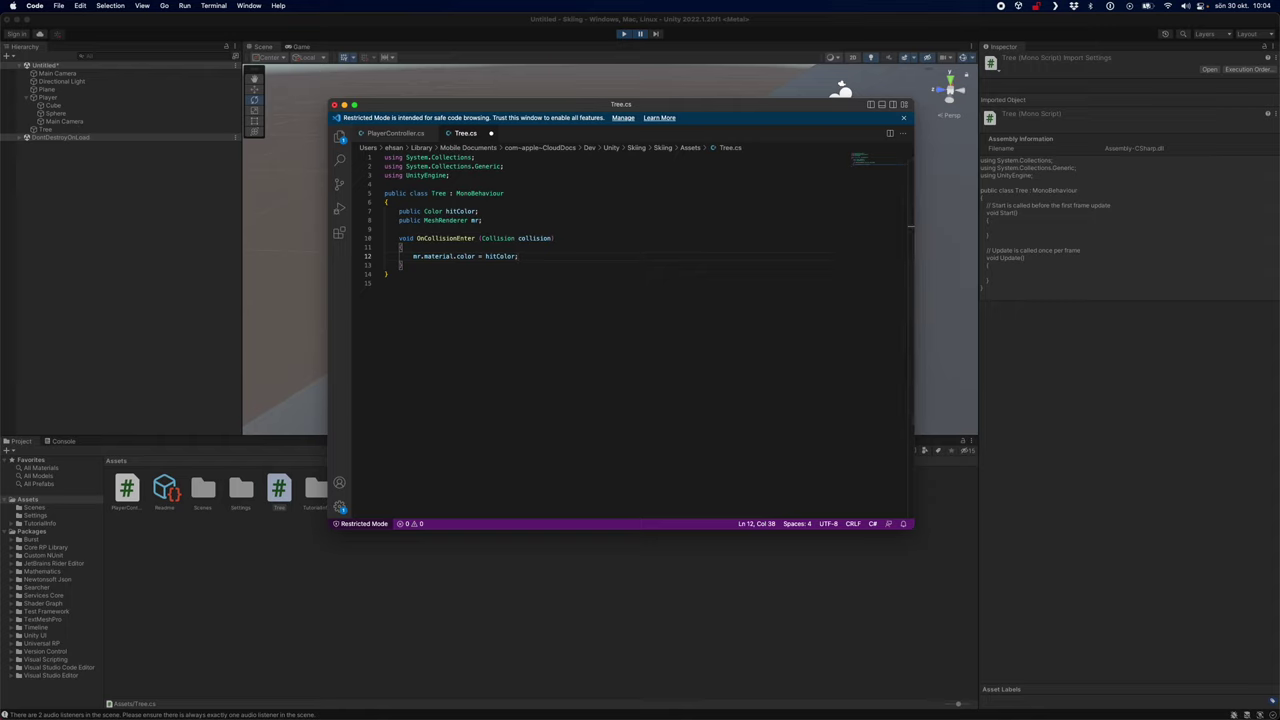
{"action": "left_click", "coordinate": [590, 340]}
{"action": "key", "text": "super+s"}
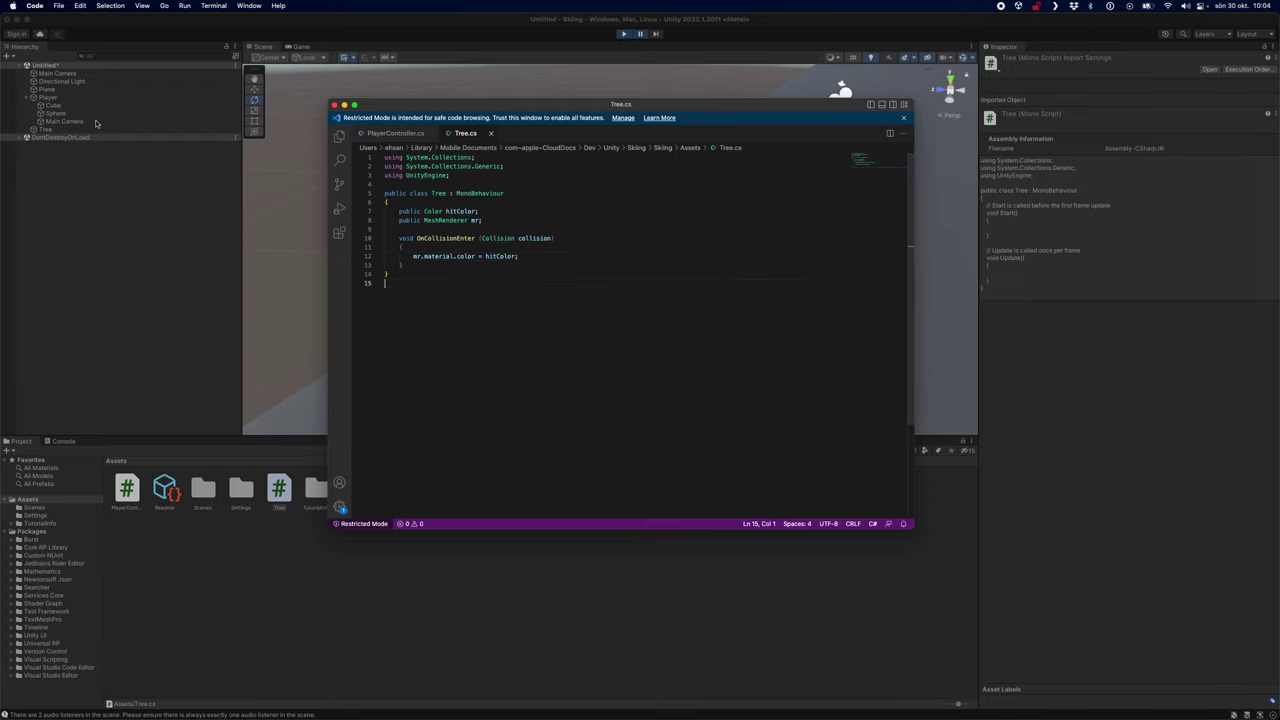
{"action": "left_click", "coordinate": [48, 131]}
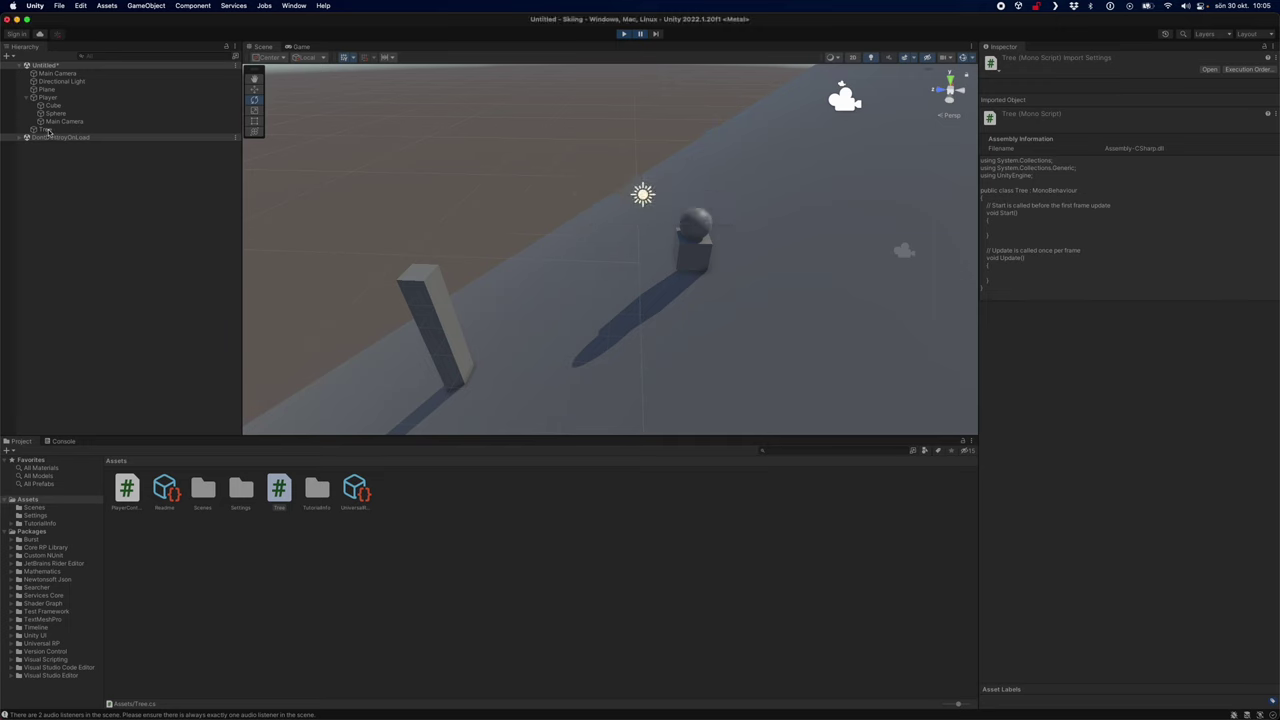
Set the Tree script's Hit Color to bright red in the Inspector
{"action": "left_click", "coordinate": [48, 131]}
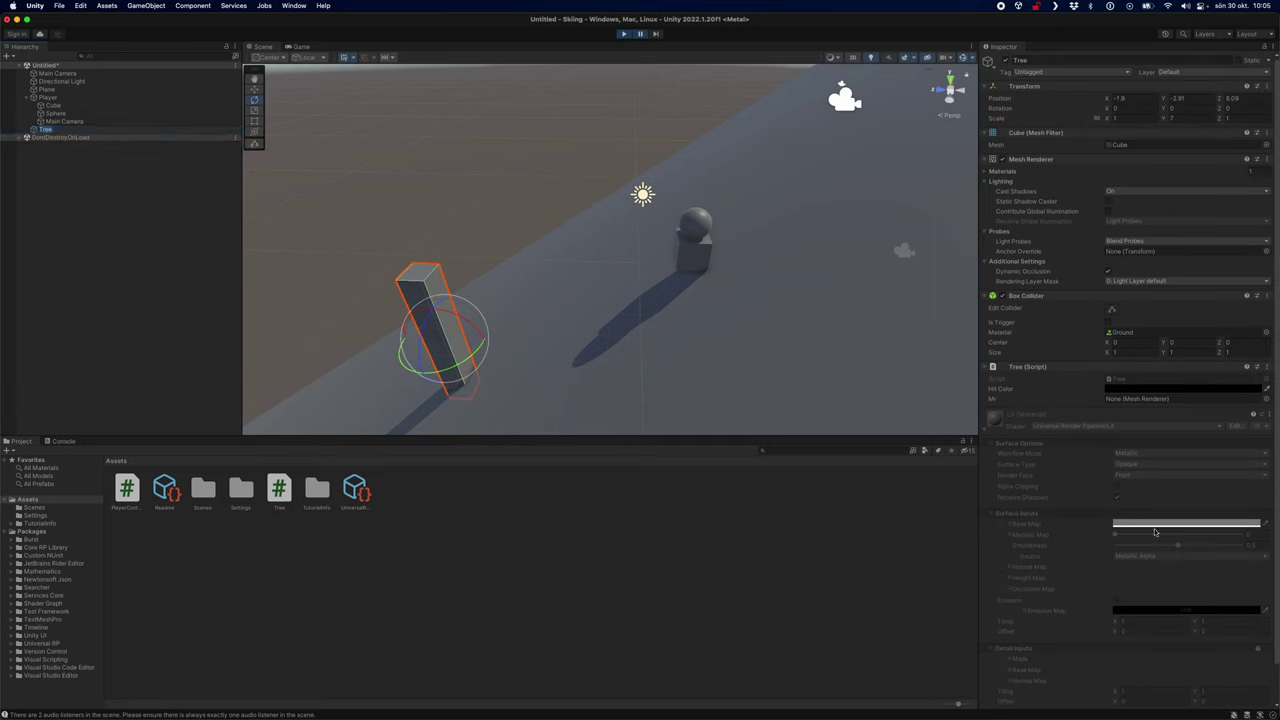
{"action": "scroll", "coordinate": [1121, 549], "scroll_direction": "down", "scroll_amount": 2}
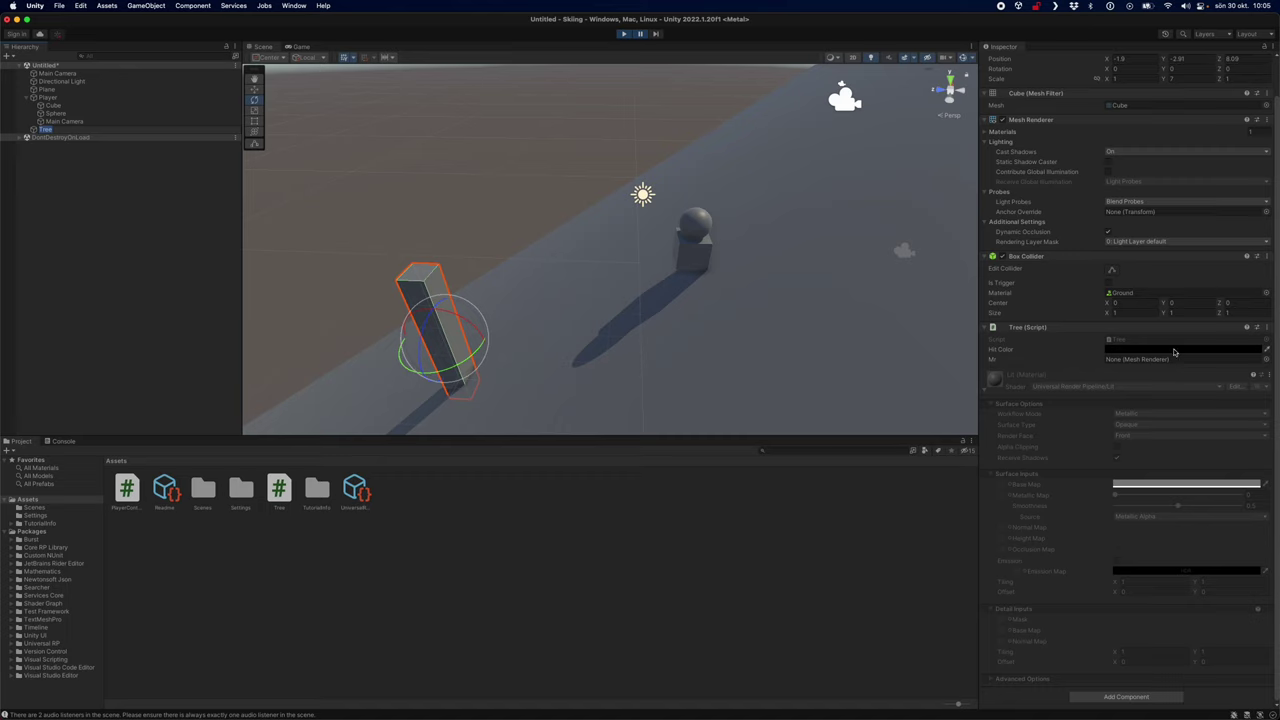
{"action": "left_click", "coordinate": [1250, 349]}
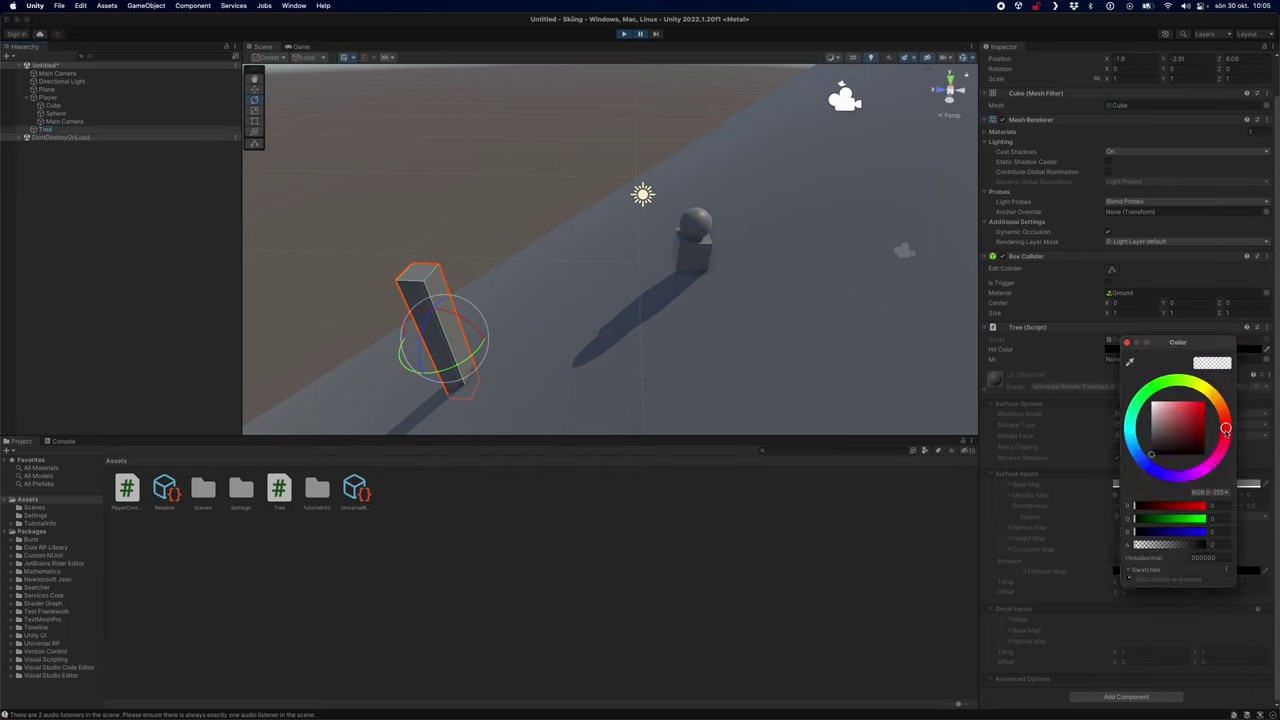
{"action": "left_click_drag", "start_coordinate": [1198, 428], "coordinate": [1210, 394]}
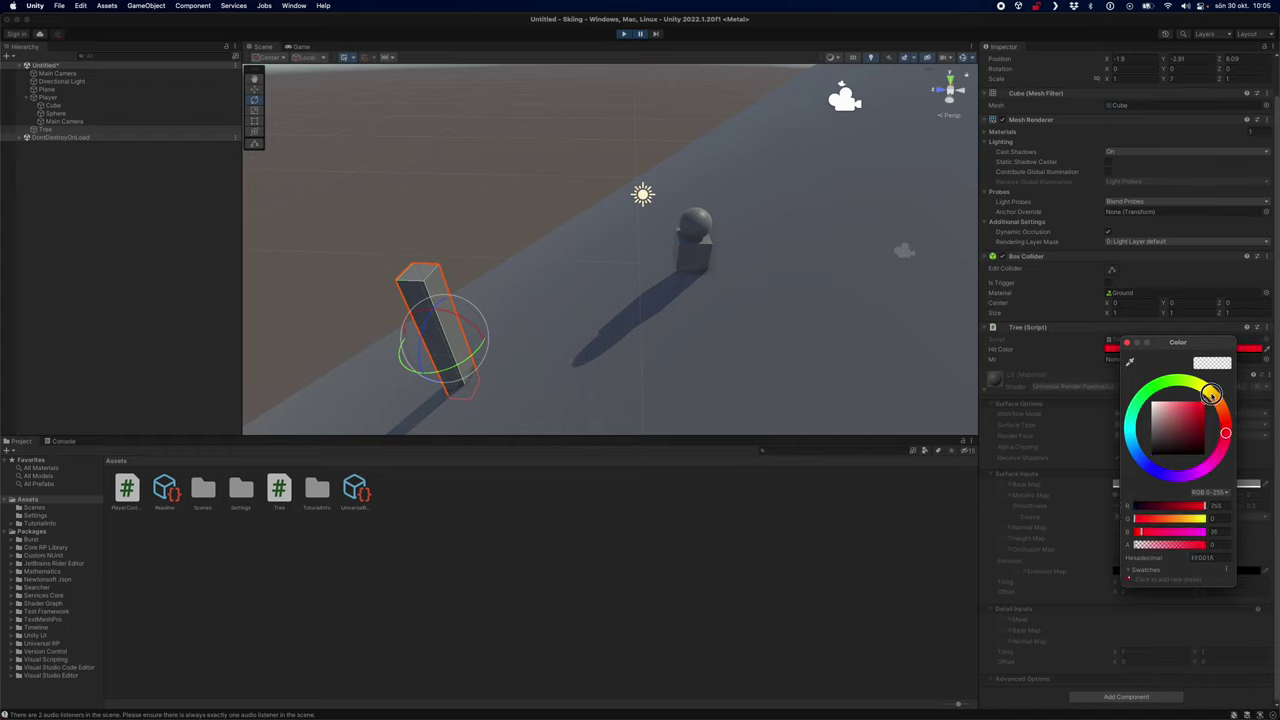
{"action": "left_click", "coordinate": [1092, 357]}
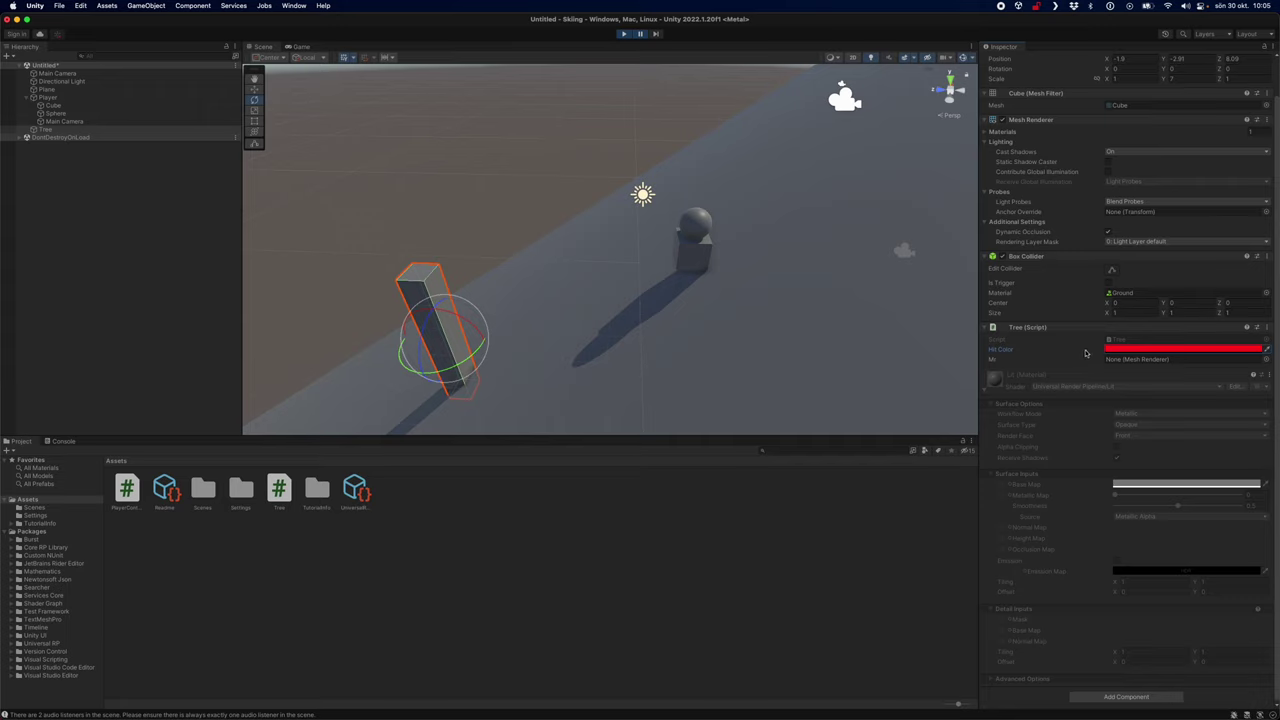
Review the Tree's Lit material settings, deselect the Tree, and toggle the play test
{"action": "left_click", "coordinate": [1018, 377]}
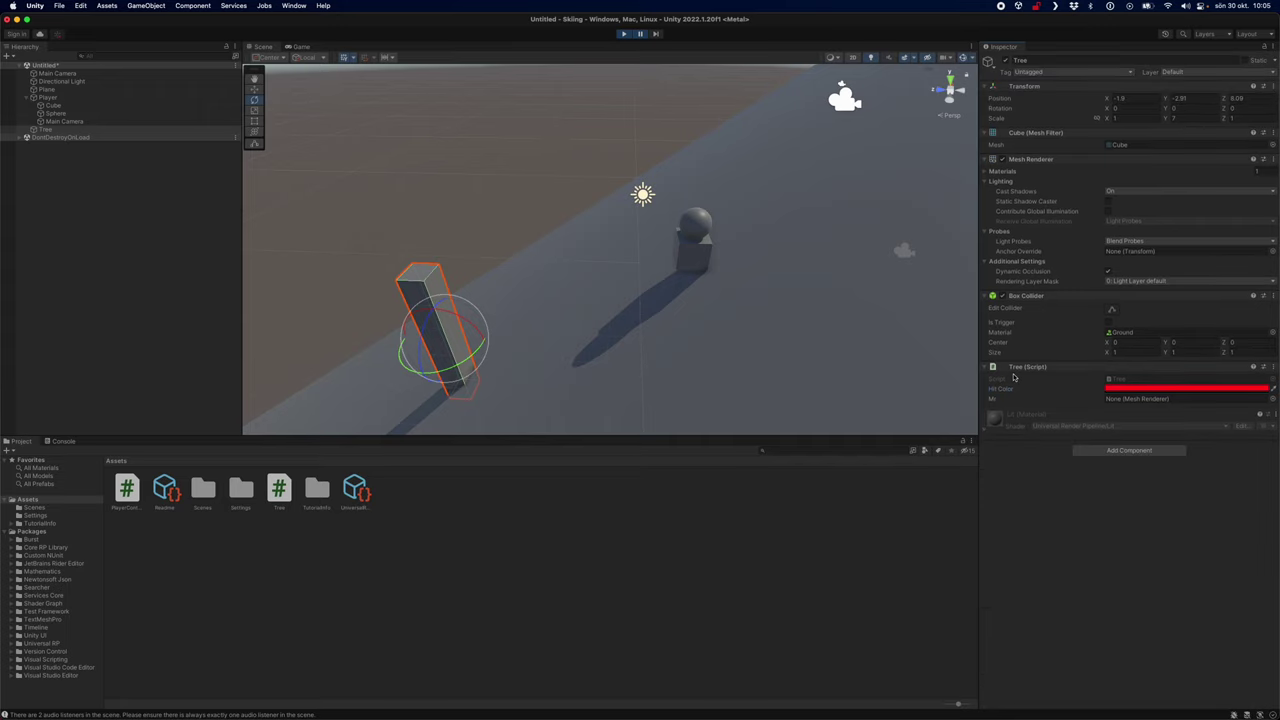
{"action": "left_click", "coordinate": [988, 429]}
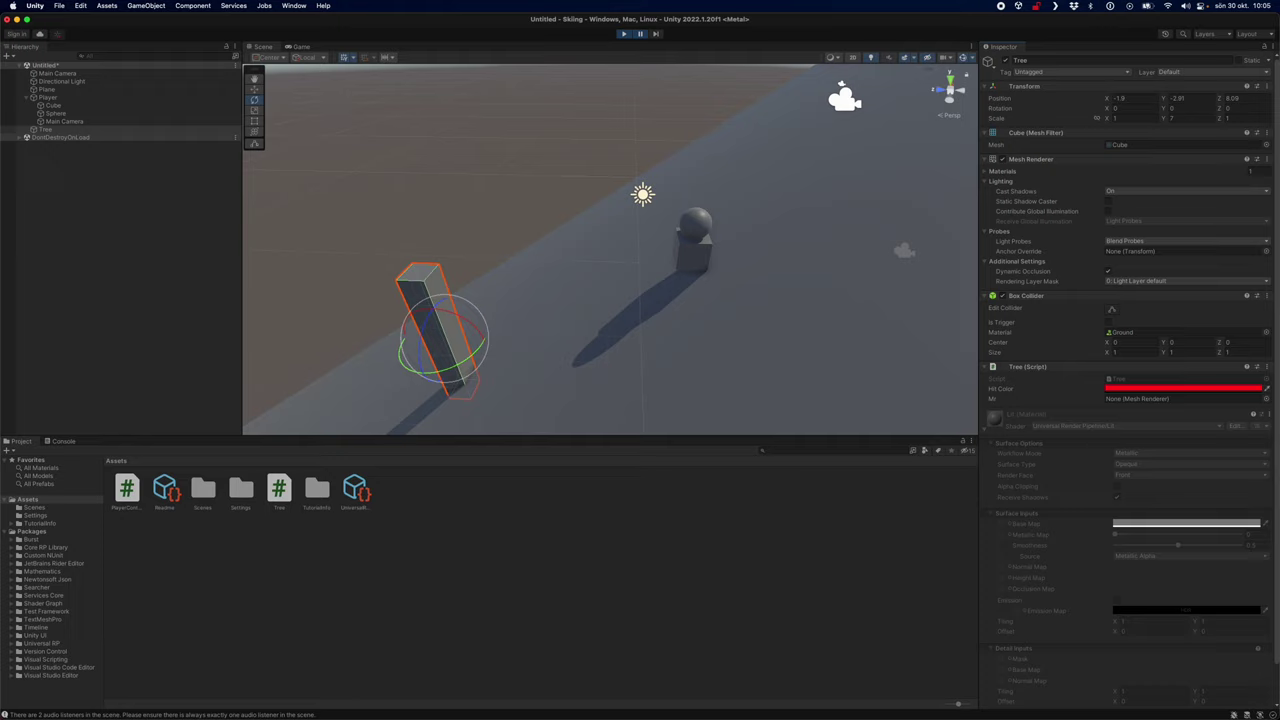
{"action": "left_click", "coordinate": [542, 452]}
{"action": "left_click", "coordinate": [624, 35]}
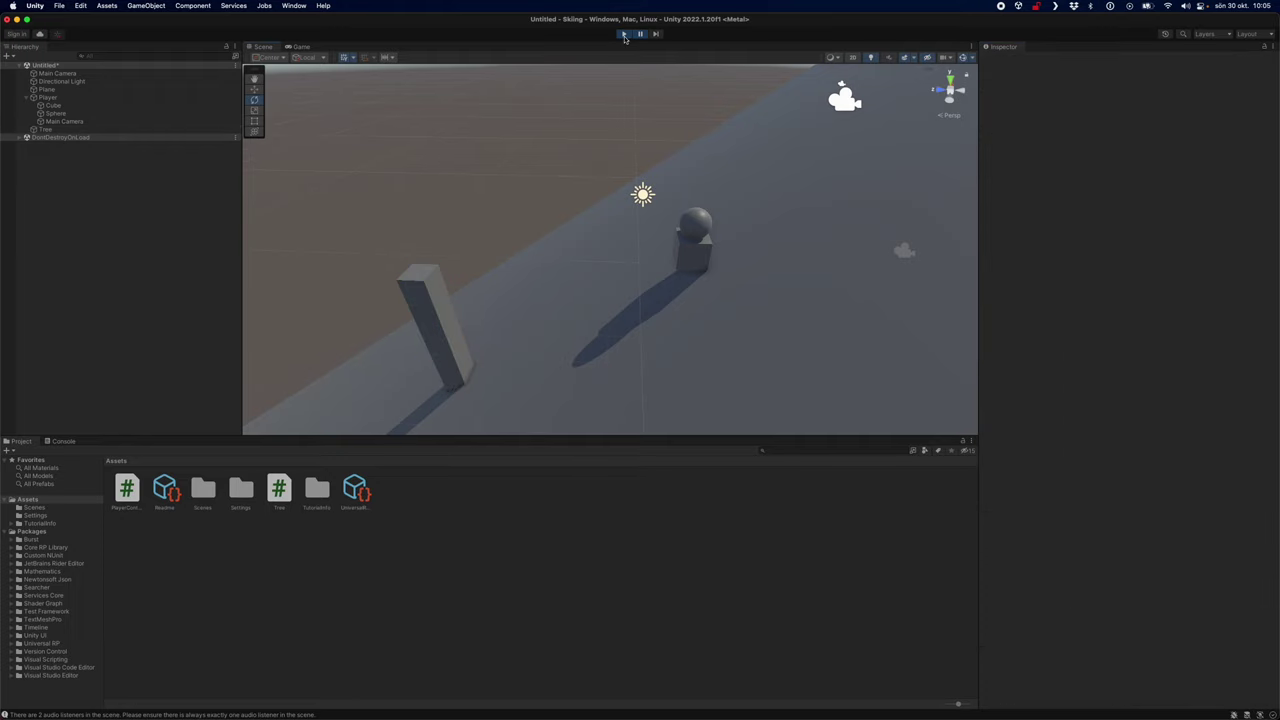
Save the scene, start the play test, and switch between the Game and Scene views
{"action": "key", "text": "super+s"}
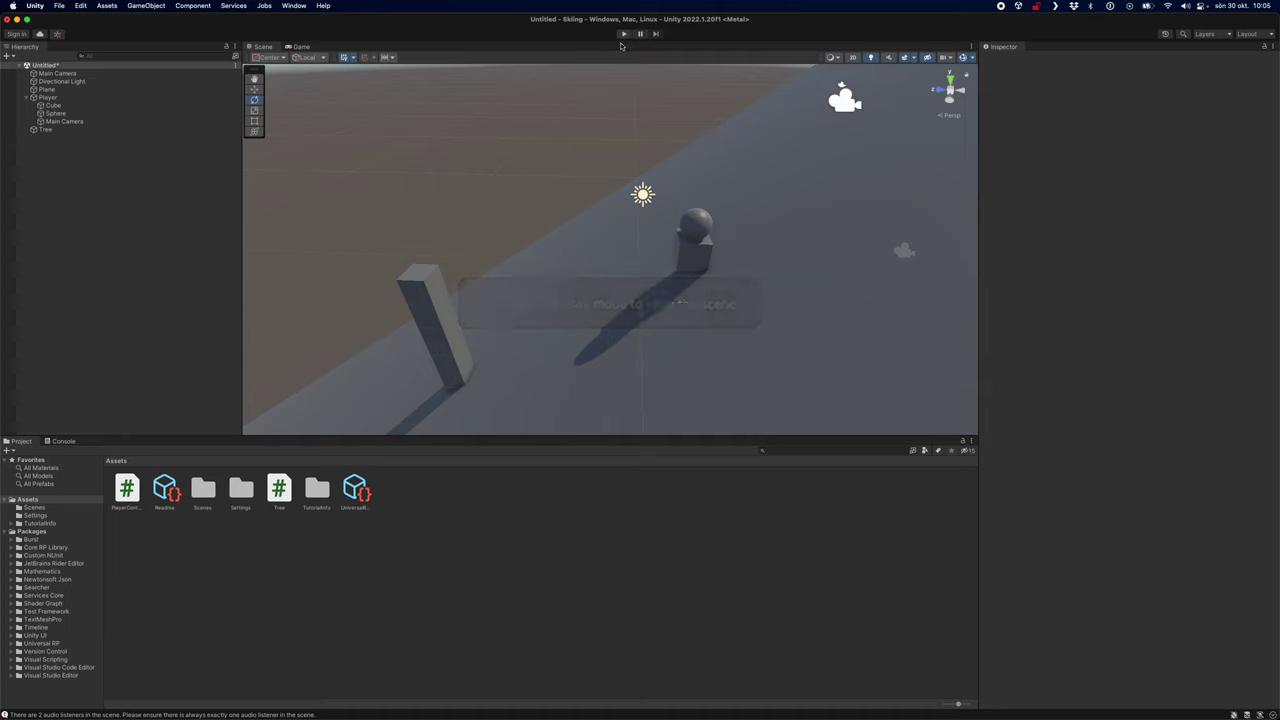
{"action": "left_click", "coordinate": [641, 33]}
{"action": "left_click", "coordinate": [622, 34]}
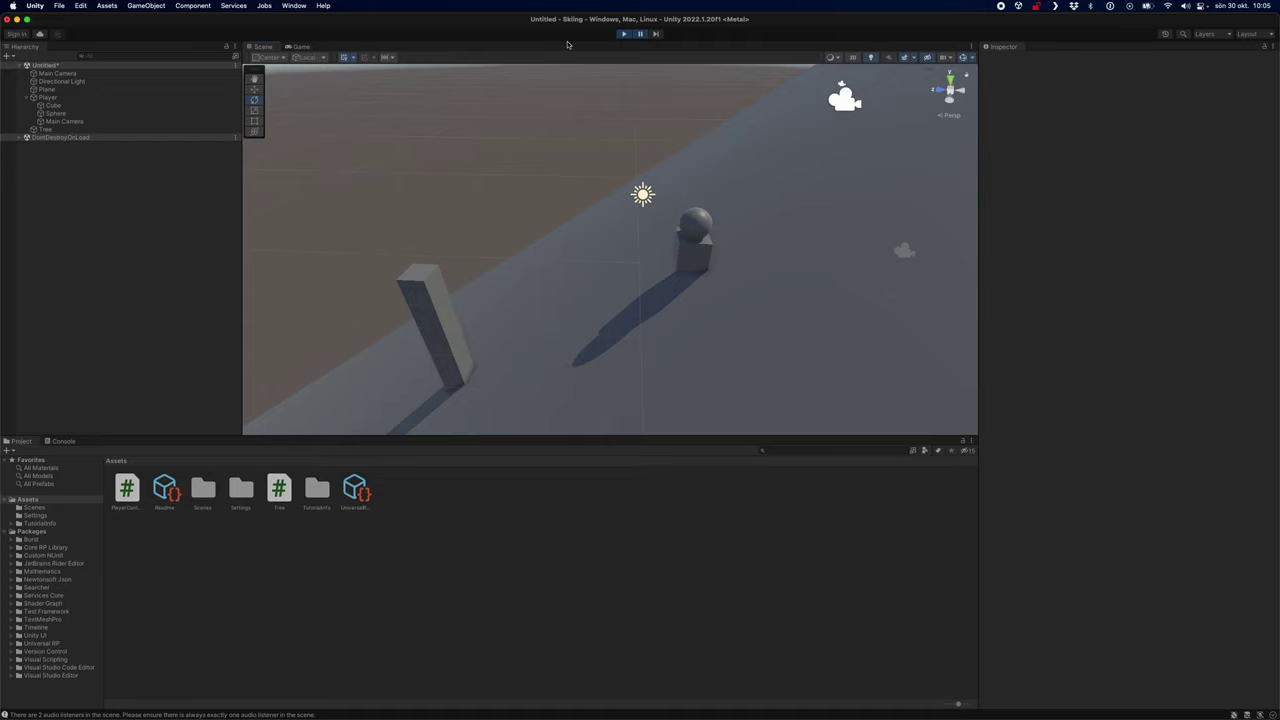
{"action": "left_click", "coordinate": [301, 47]}
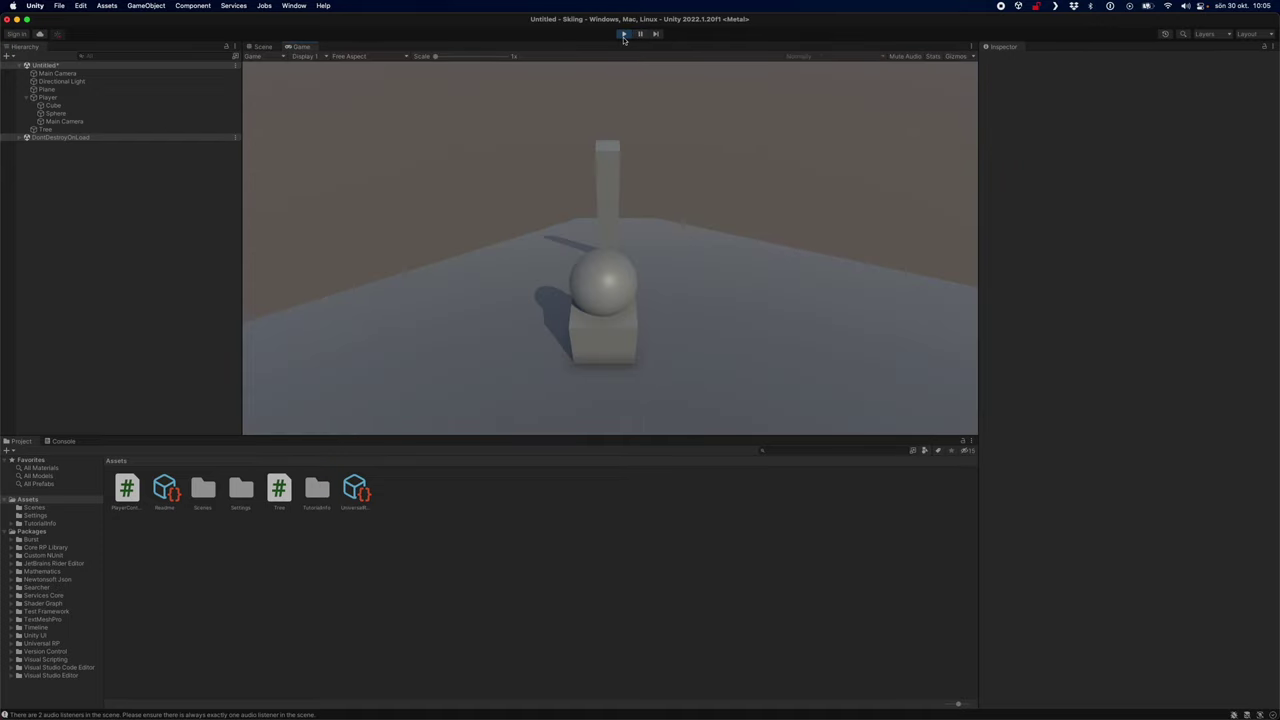
{"action": "left_click", "coordinate": [266, 47]}
{"action": "left_click", "coordinate": [290, 47]}
{"action": "right_click", "coordinate": [288, 47]}
{"action": "key", "text": "Escape"}
Stop and rerun the play test, then end it back in the Scene view
{"action": "left_click", "coordinate": [622, 34]}
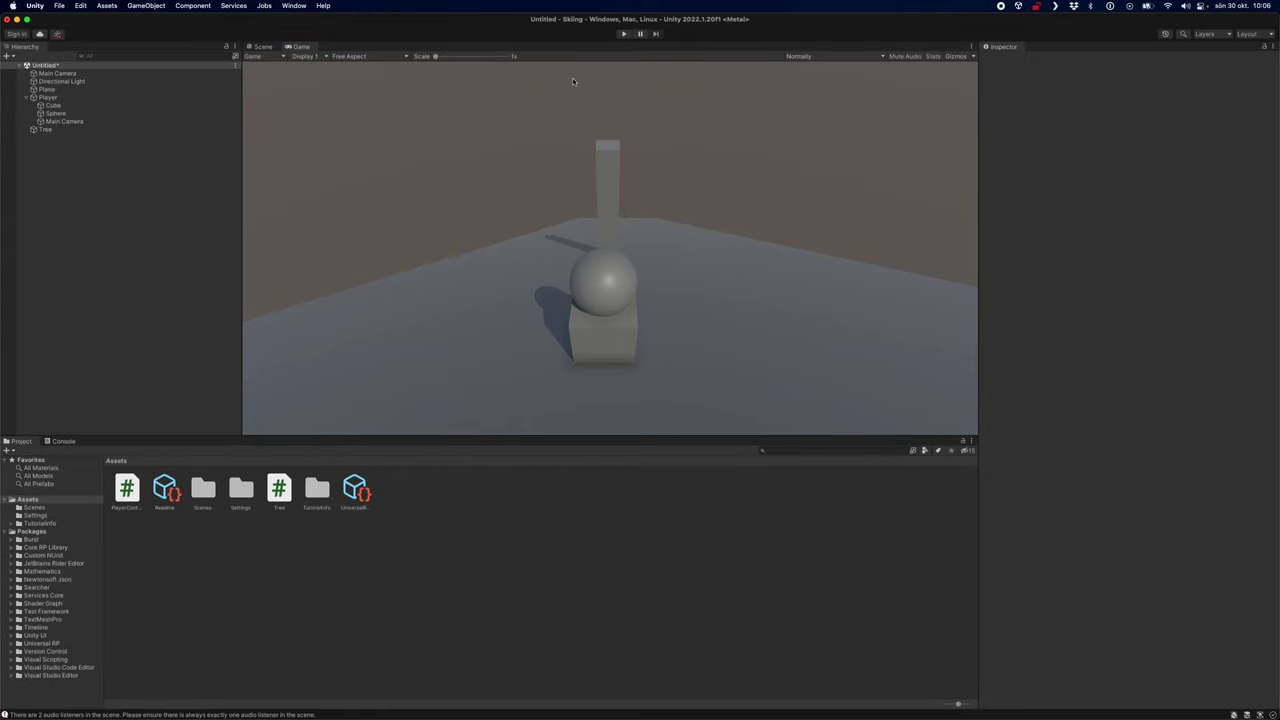
{"action": "left_click", "coordinate": [260, 46]}
{"action": "left_click", "coordinate": [299, 46]}
{"action": "left_click", "coordinate": [625, 34]}
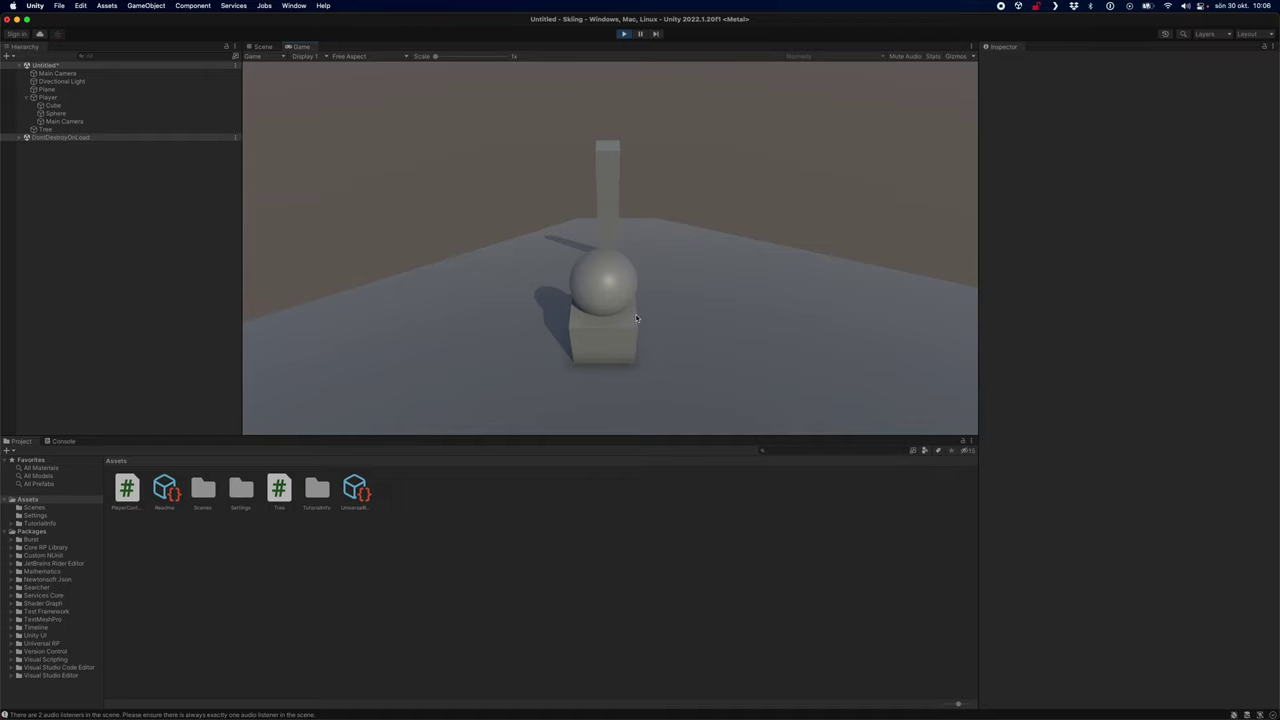
{"action": "left_click", "coordinate": [624, 34]}
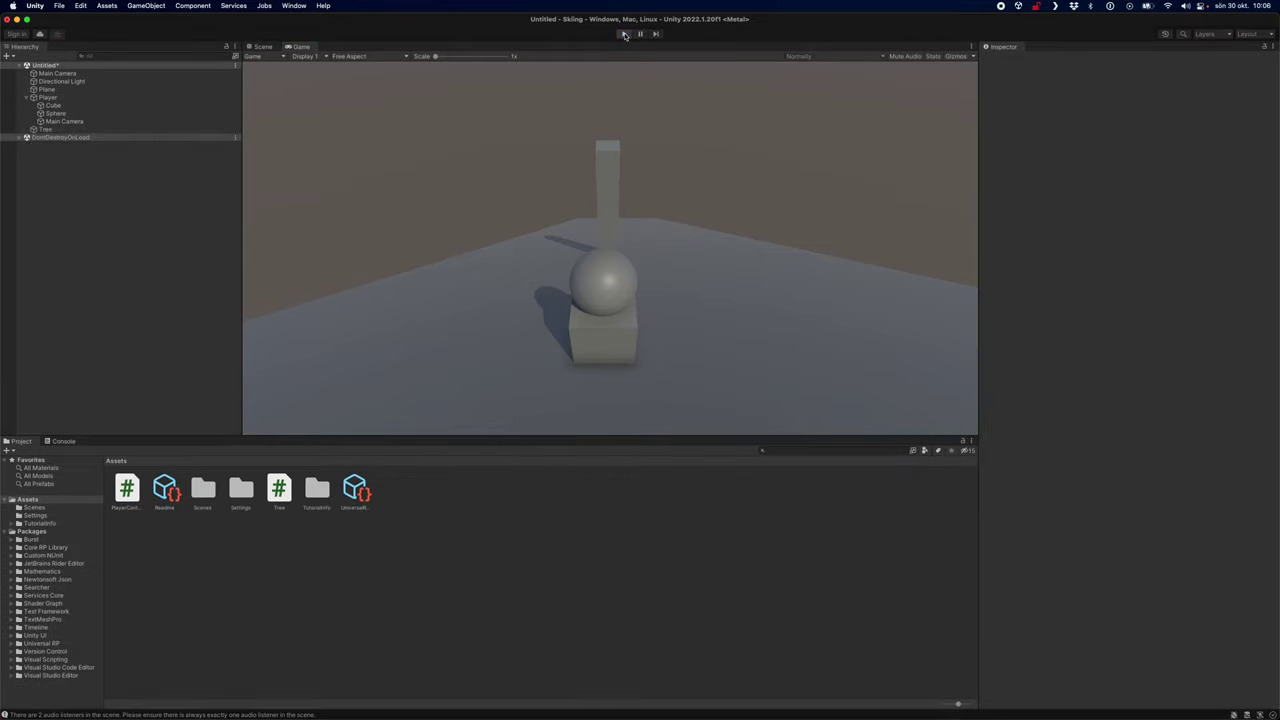
{"action": "left_click", "coordinate": [262, 47]}
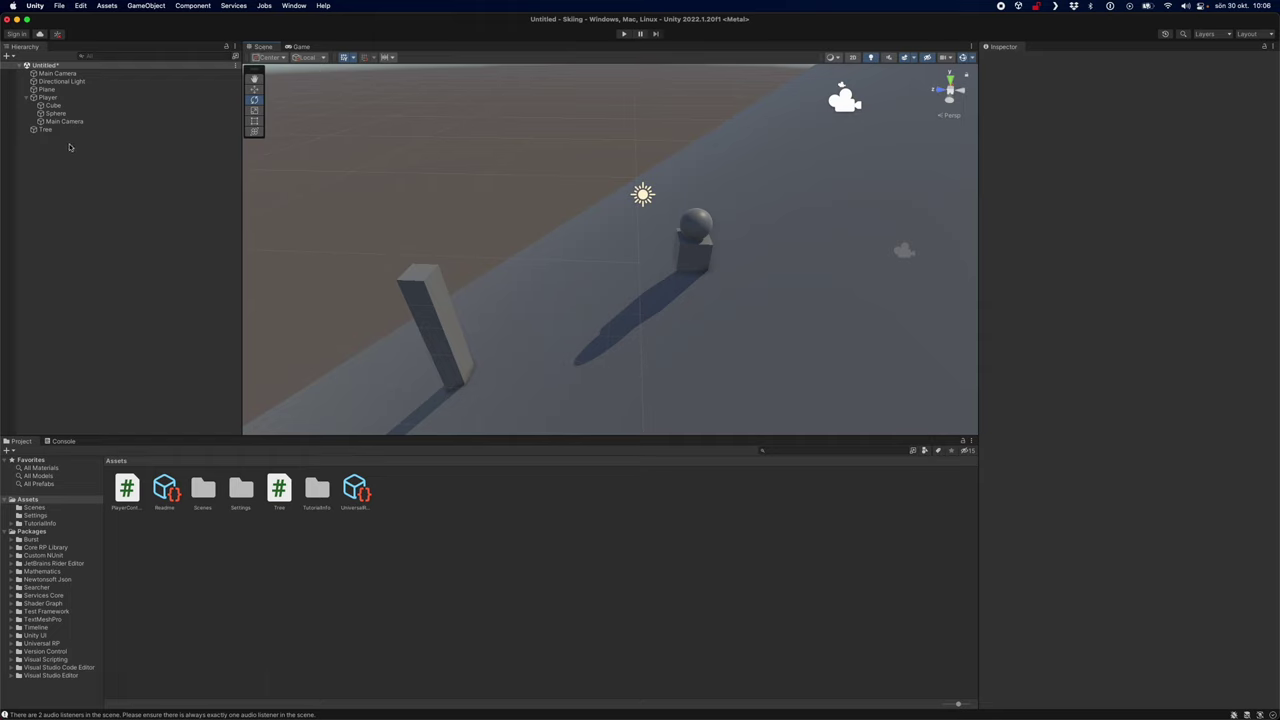
Select the Player, then browse the Scenes folder and return to the Assets root
{"action": "left_click", "coordinate": [50, 97]}
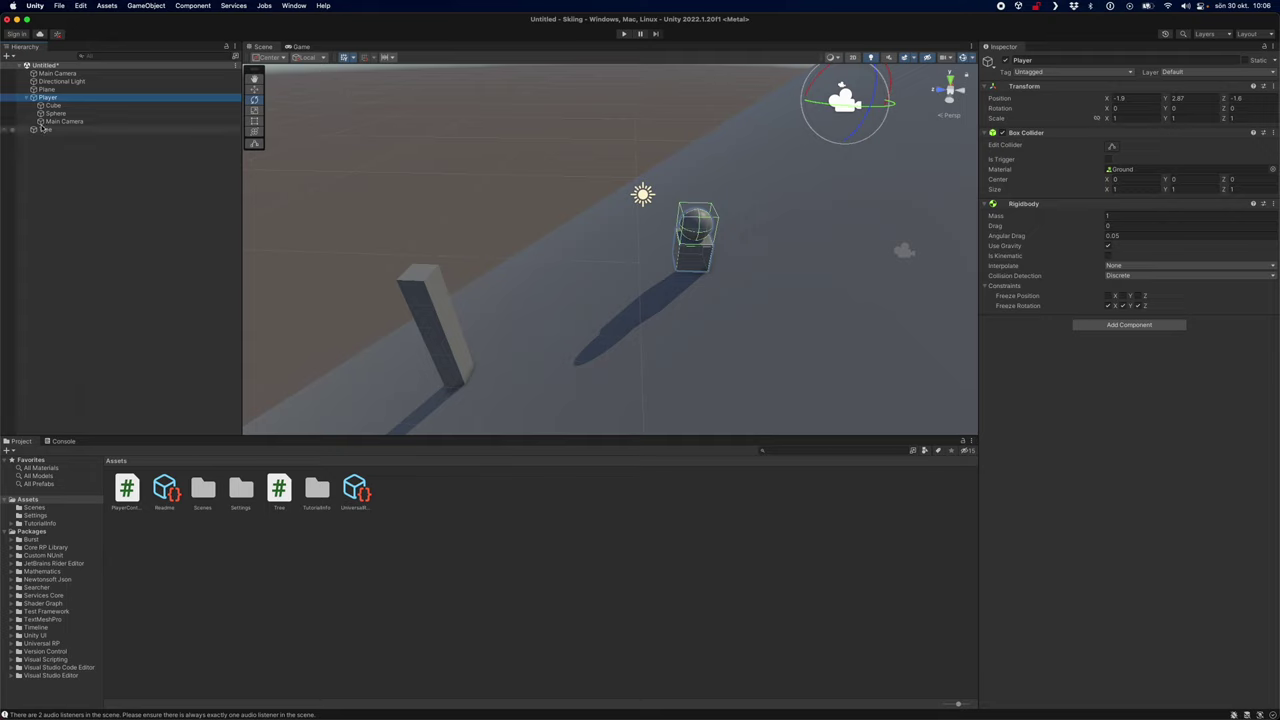
{"action": "left_click", "coordinate": [186, 552]}
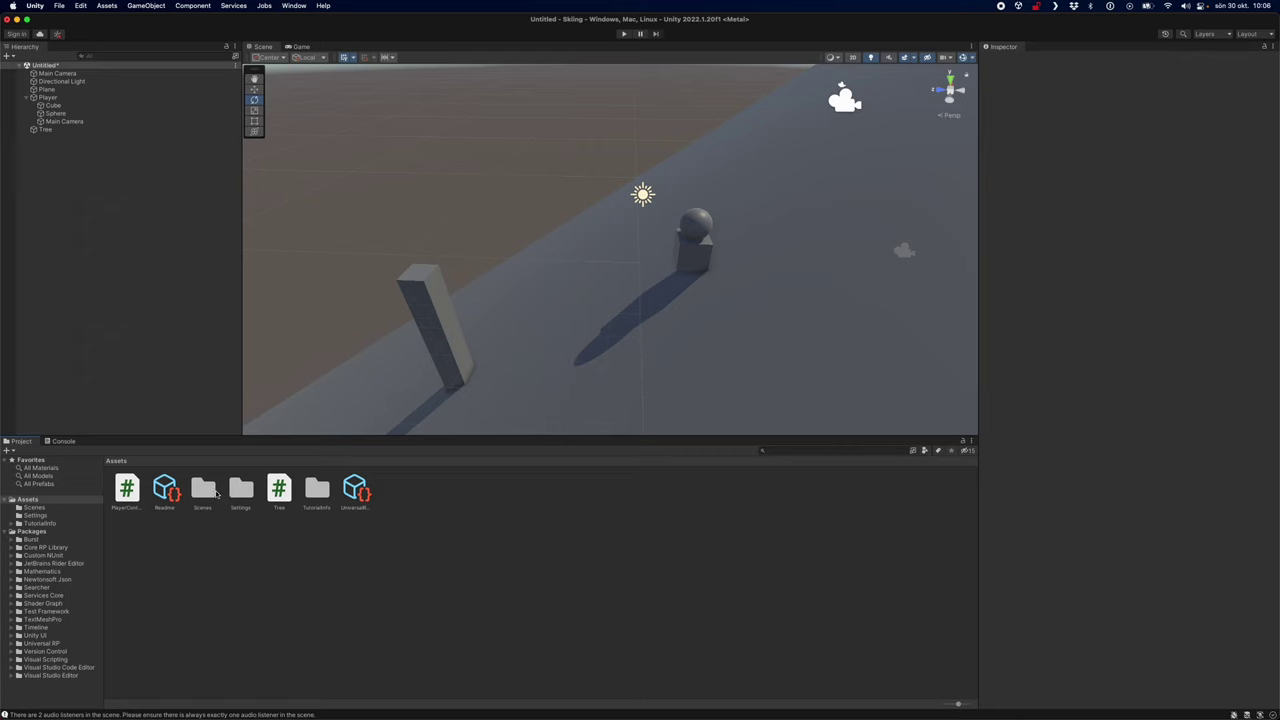
{"action": "double_click", "coordinate": [203, 488]}
{"action": "left_click", "coordinate": [40, 499]}
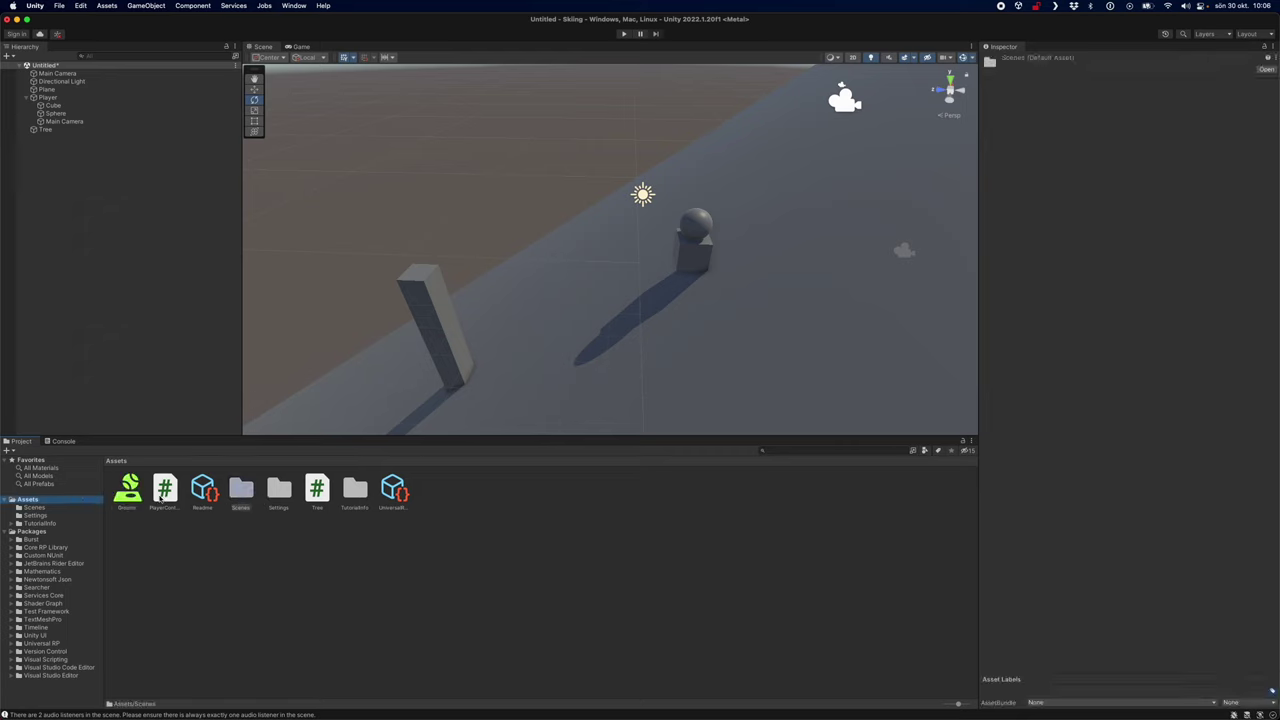
Open the Ground physic material's settings and start editing its Dynamic Friction
{"action": "left_click", "coordinate": [126, 492]}
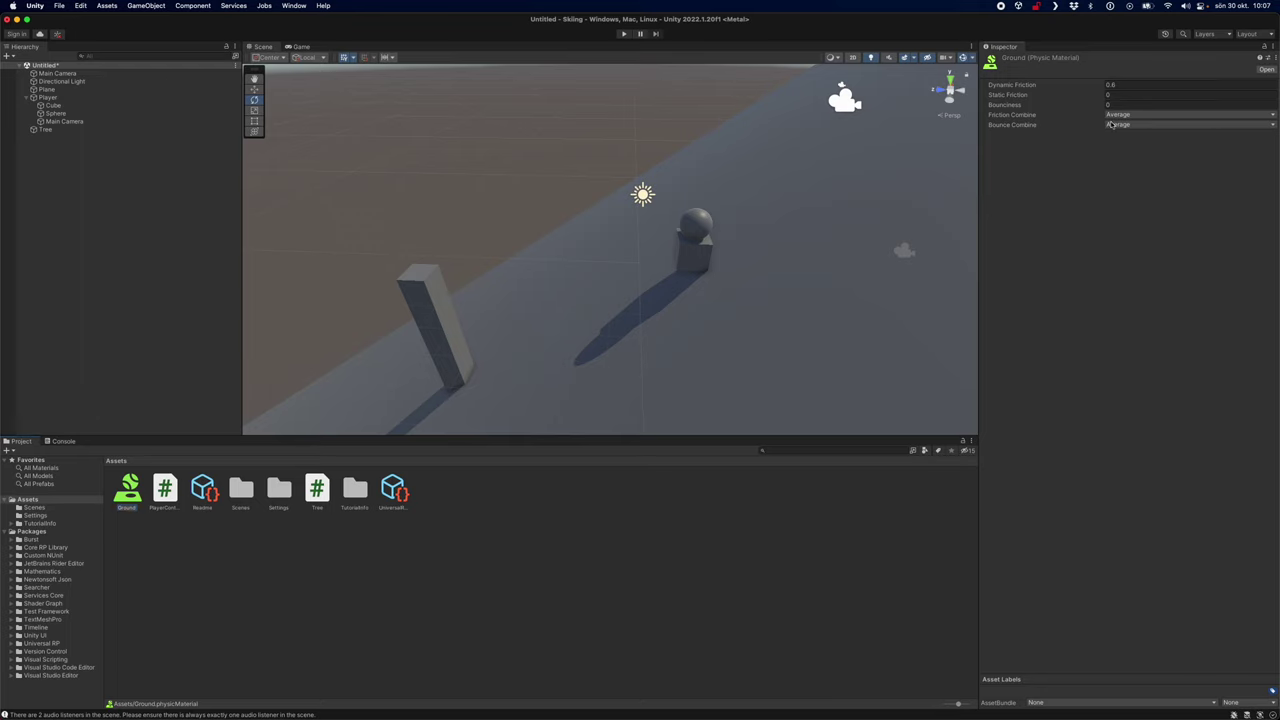
{"action": "left_click", "coordinate": [1140, 84]}
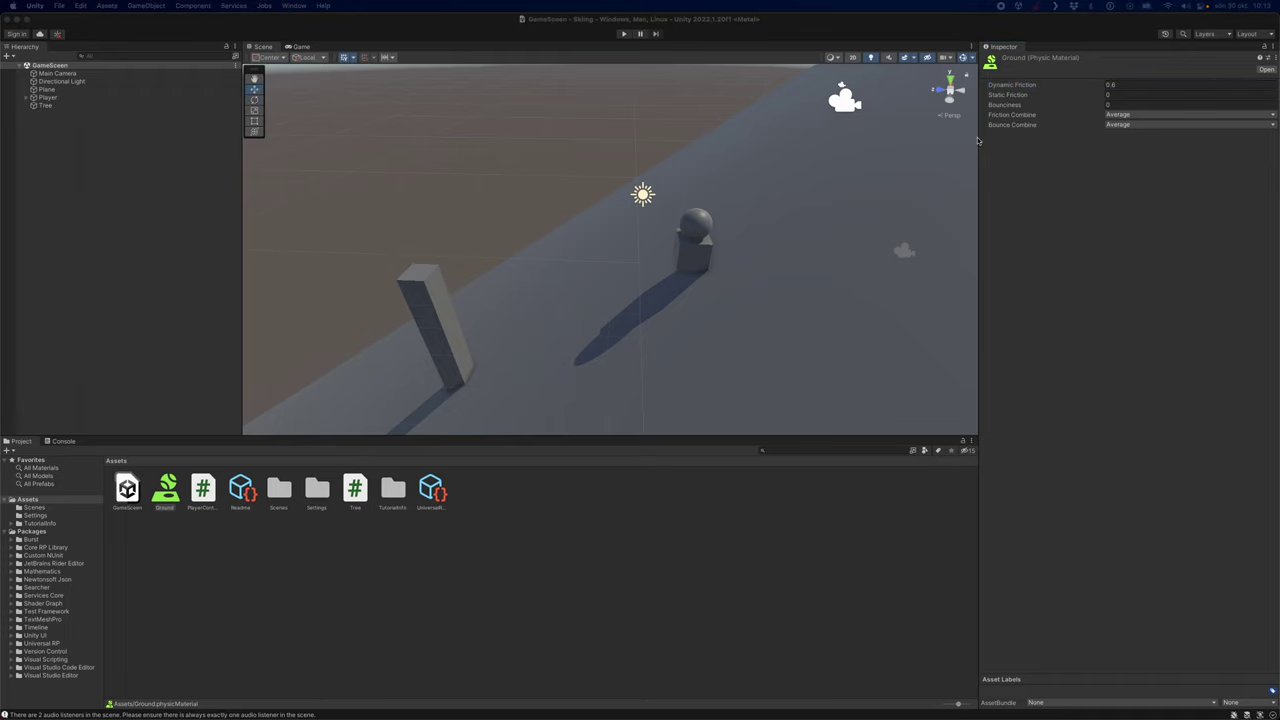
{"action": "left_click", "coordinate": [168, 498]}
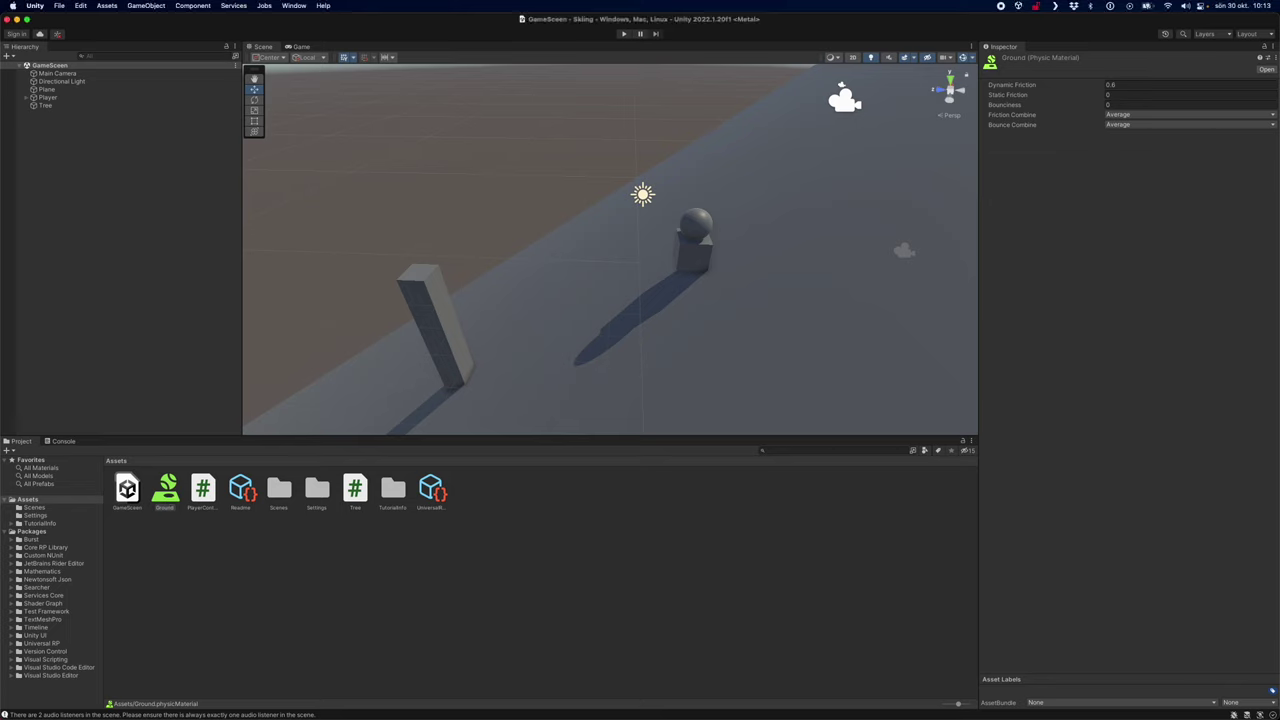
Set the Ground material's Dynamic Friction to 0
{"action": "left_click", "coordinate": [1125, 84]}
{"action": "type", "text": "0"}
{"action": "left_click", "coordinate": [740, 179]}
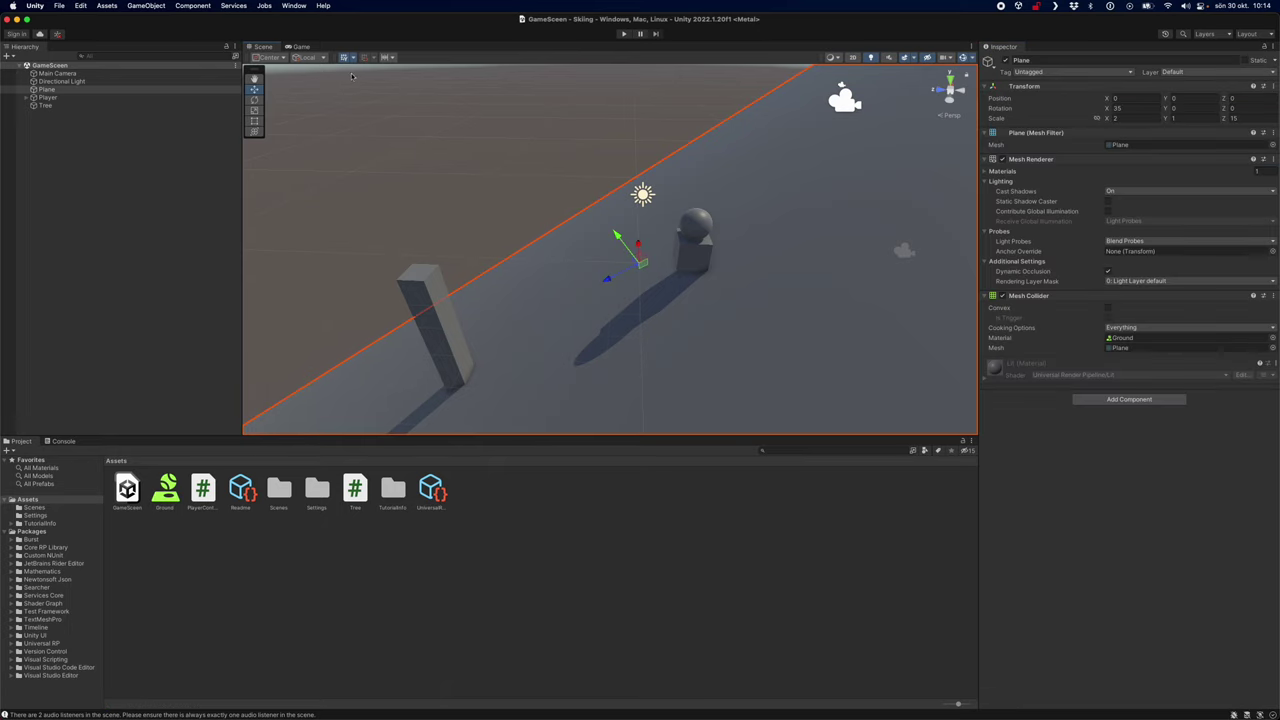
Play-test the slide down the slope, stop it, and select the Tree pillar
{"action": "left_click", "coordinate": [622, 34]}
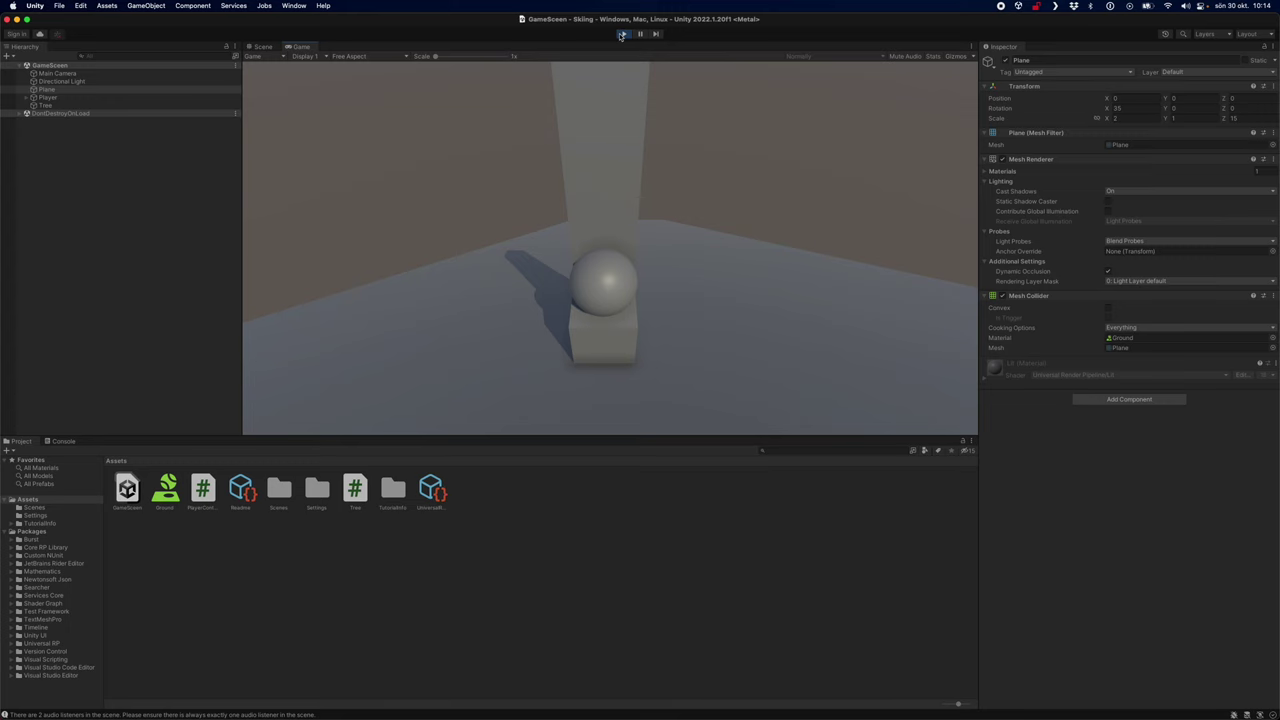
{"action": "left_click", "coordinate": [622, 34]}
{"action": "left_click", "coordinate": [446, 345]}
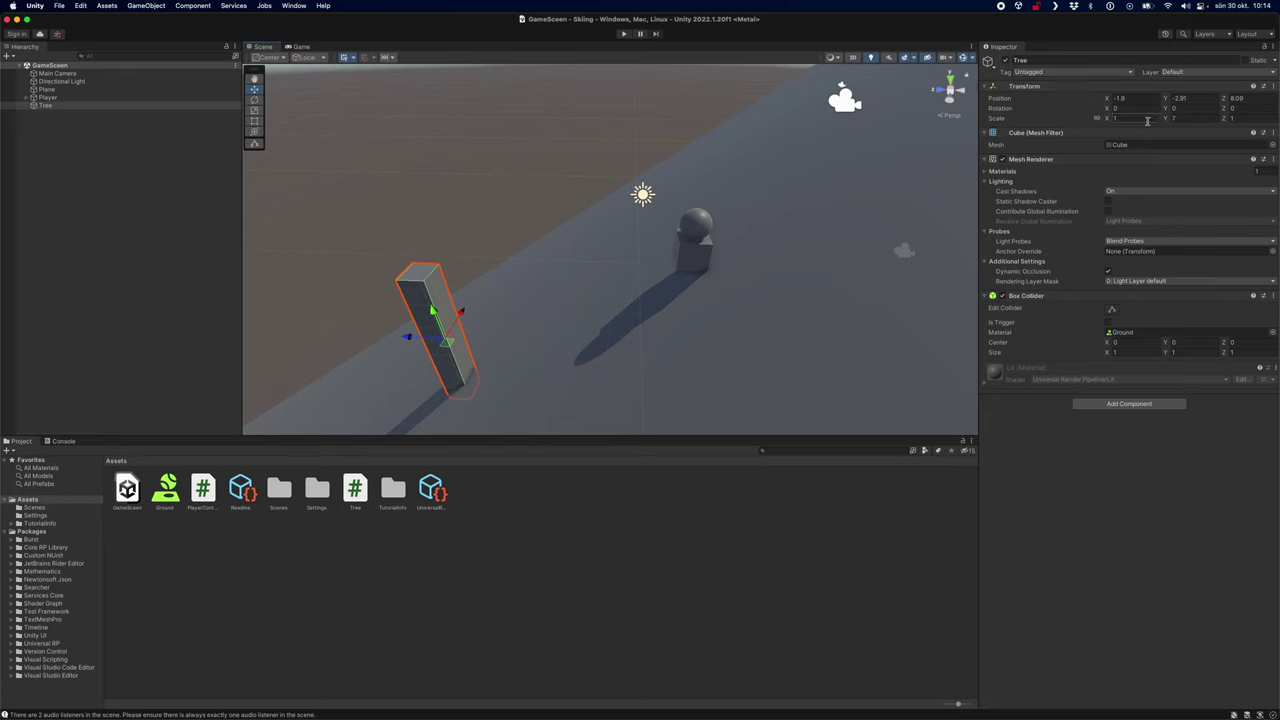
Move the Tree down the slope to position -1.9, -9.12, 18.36, then select the Player
{"action": "left_click_drag", "start_coordinate": [1165, 99], "coordinate": [1274, 68]}
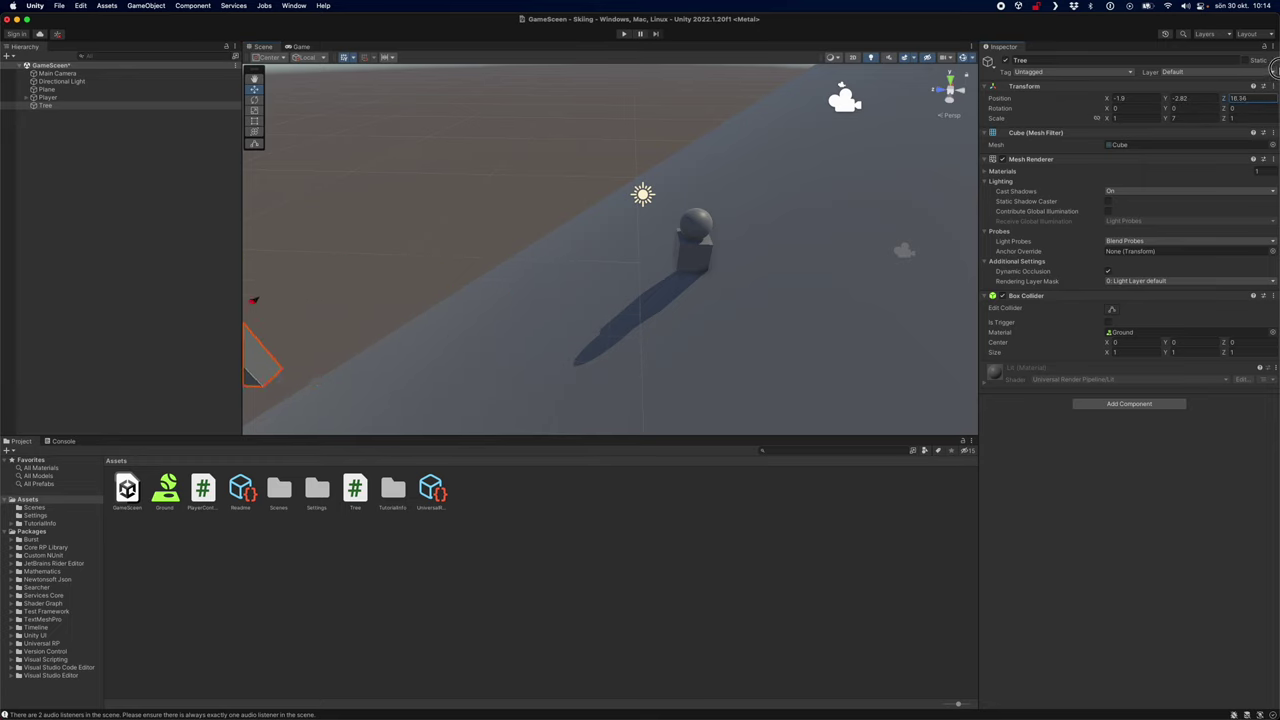
{"action": "left_click_drag", "start_coordinate": [1168, 100], "coordinate": [1127, 100]}
{"action": "right_click_drag", "start_coordinate": [543, 360], "coordinate": [503, 400]}
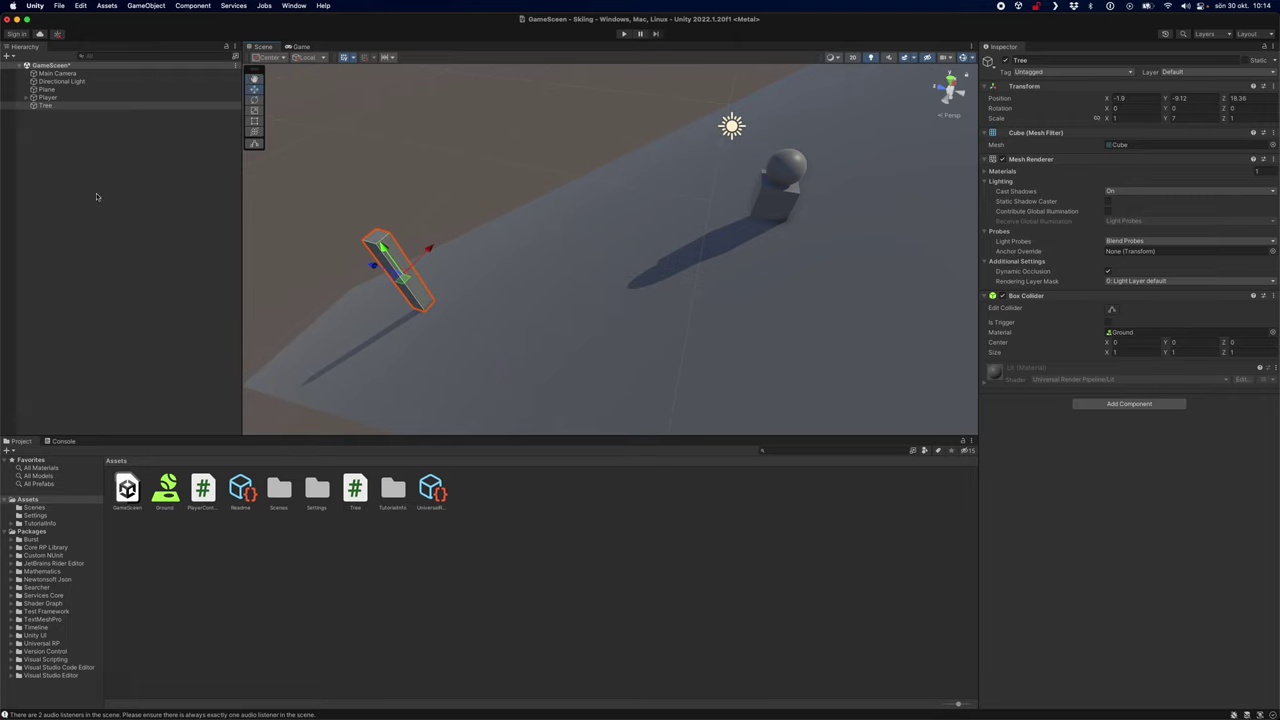
{"action": "left_click", "coordinate": [50, 97]}
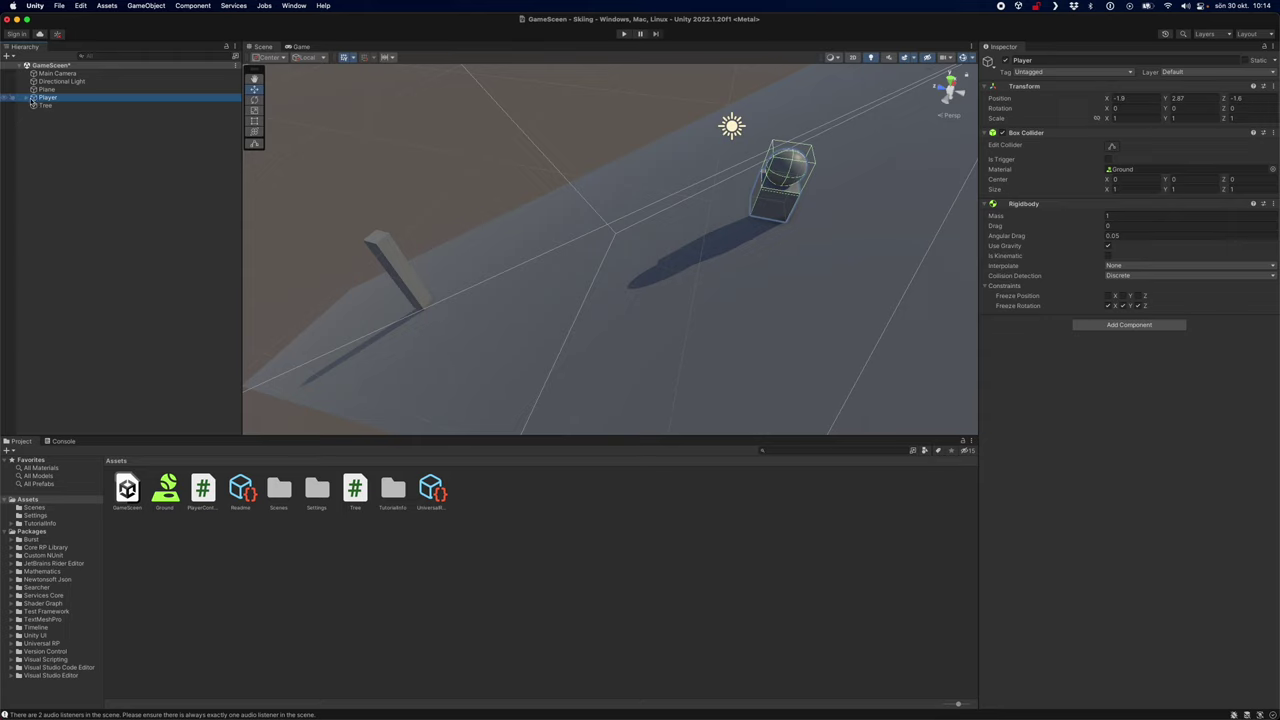
Give the Player the PlayerController script, leaving Move Force at 0 and Rig empty
{"action": "left_click", "coordinate": [26, 97]}
{"action": "left_click", "coordinate": [203, 492]}
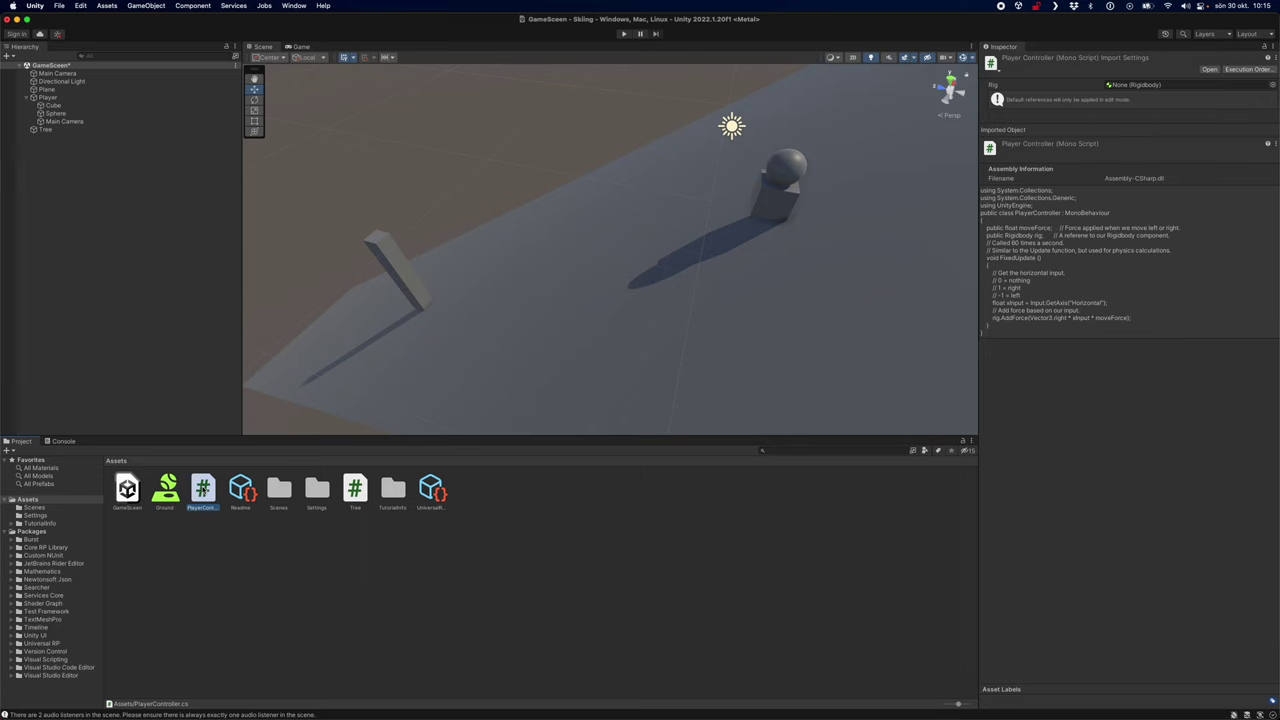
{"action": "left_click", "coordinate": [48, 97]}
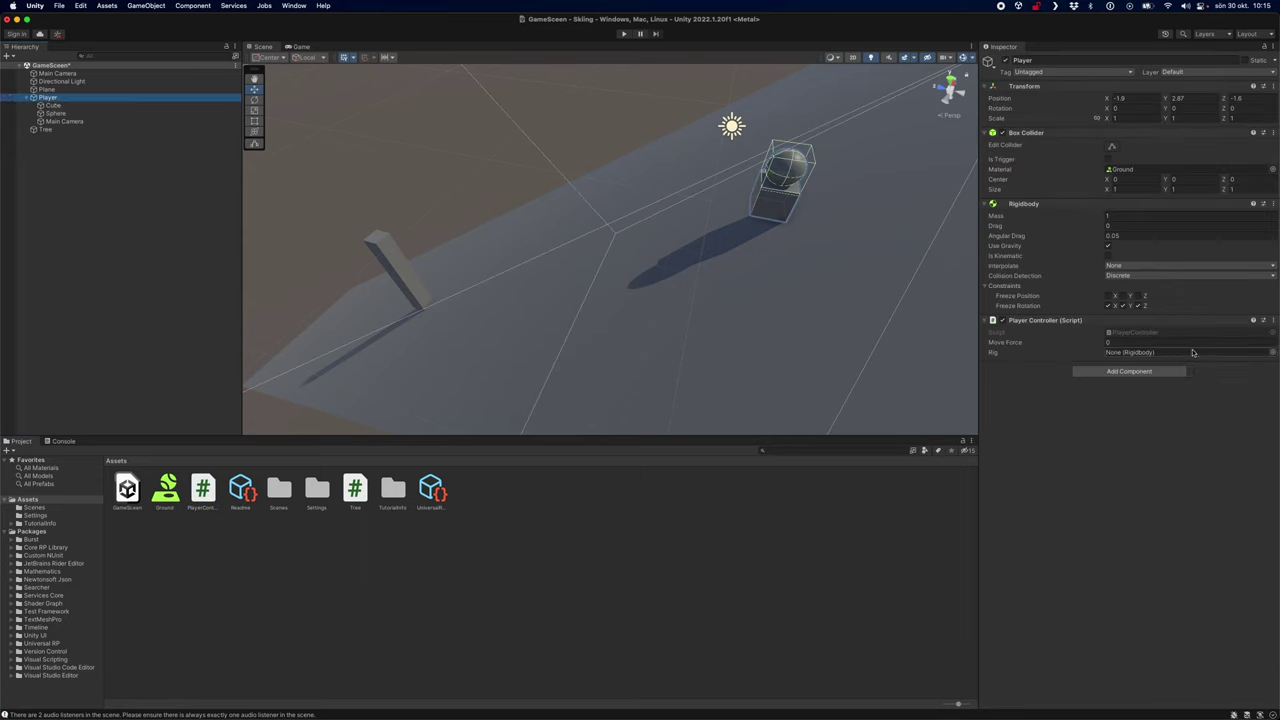
{"action": "left_click", "coordinate": [1126, 354]}
{"action": "left_click", "coordinate": [1133, 344]}
{"action": "left_click", "coordinate": [1134, 342]}
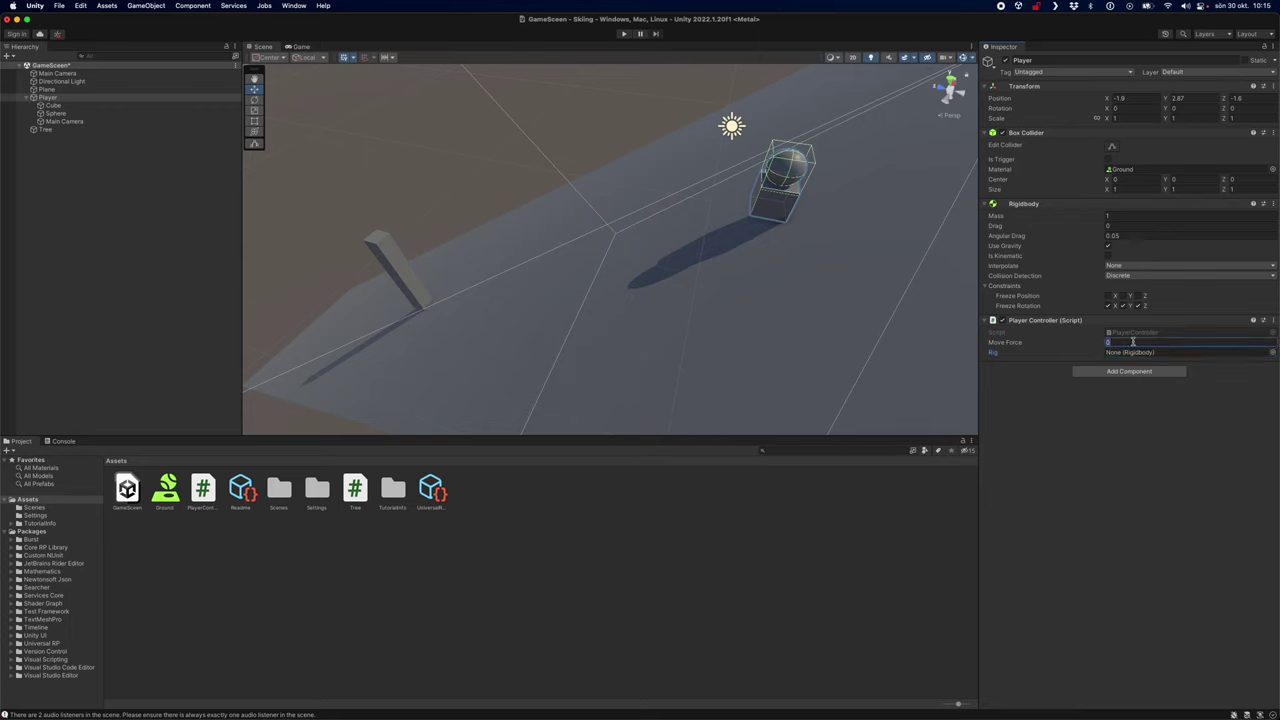
Play-test the scene, watching the Player slide down against the Tree, then stop
{"action": "left_click", "coordinate": [625, 35]}
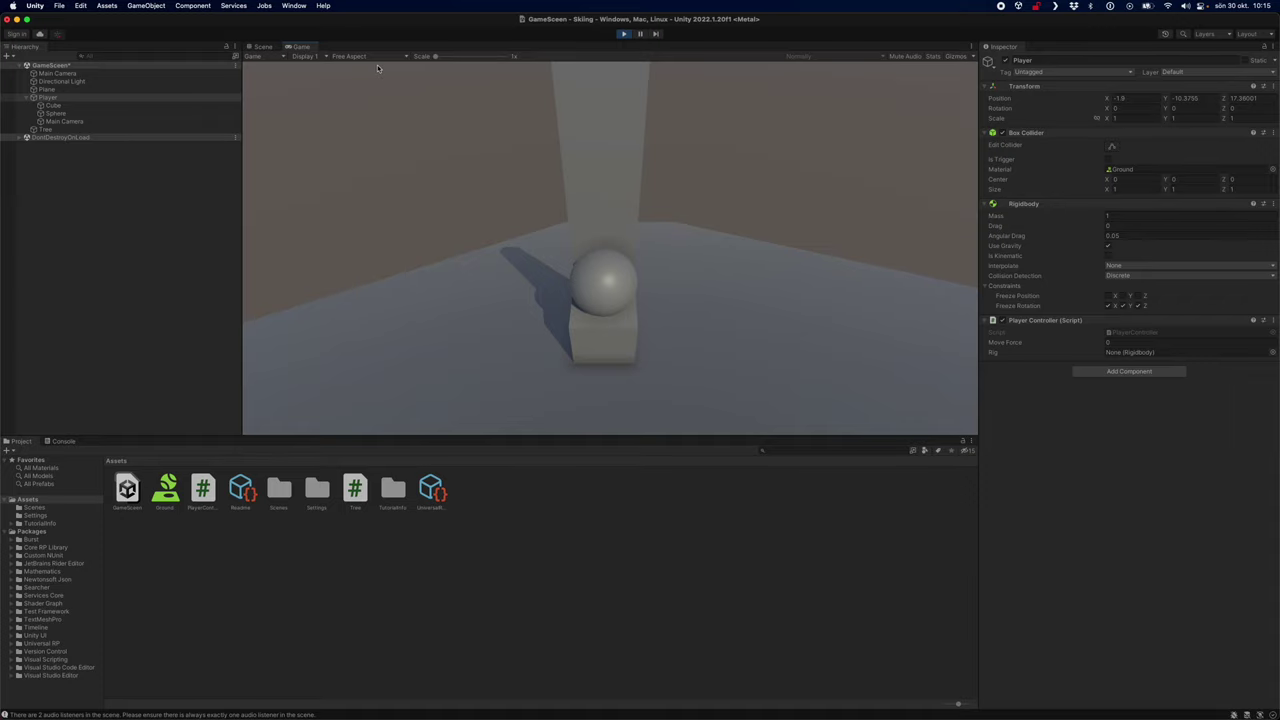
{"action": "left_click", "coordinate": [657, 34]}
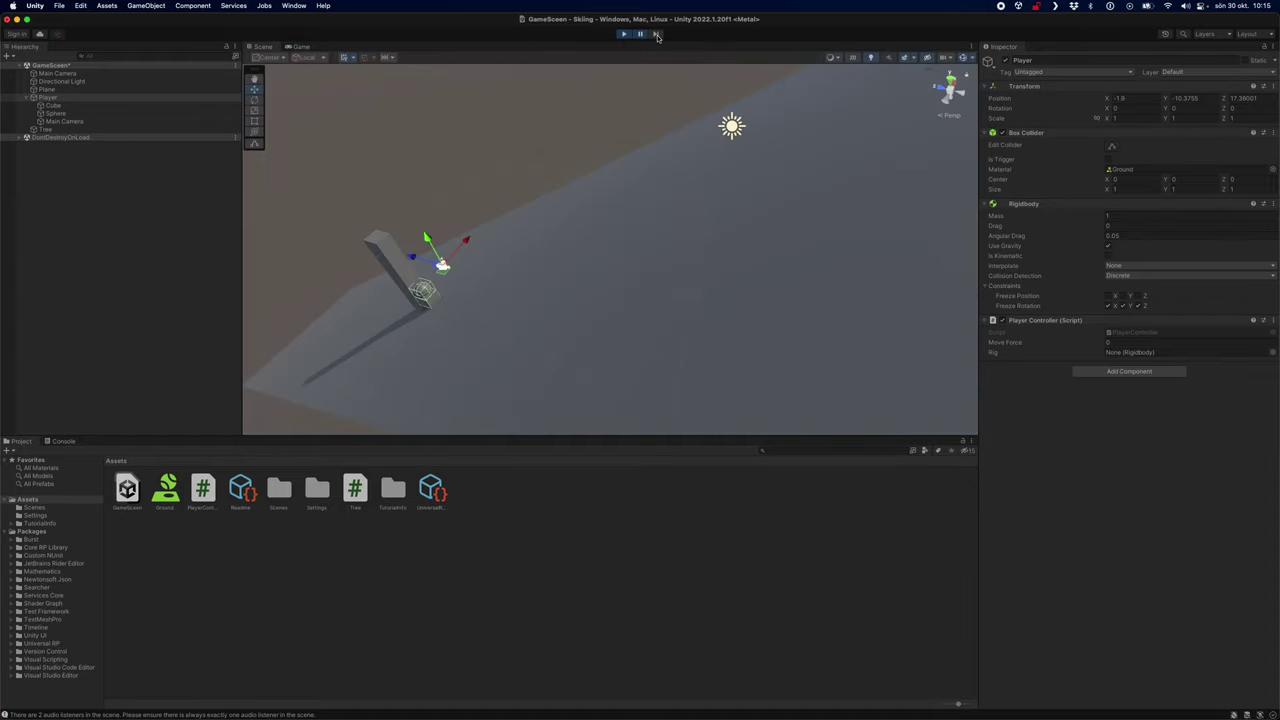
{"action": "left_click", "coordinate": [641, 34]}
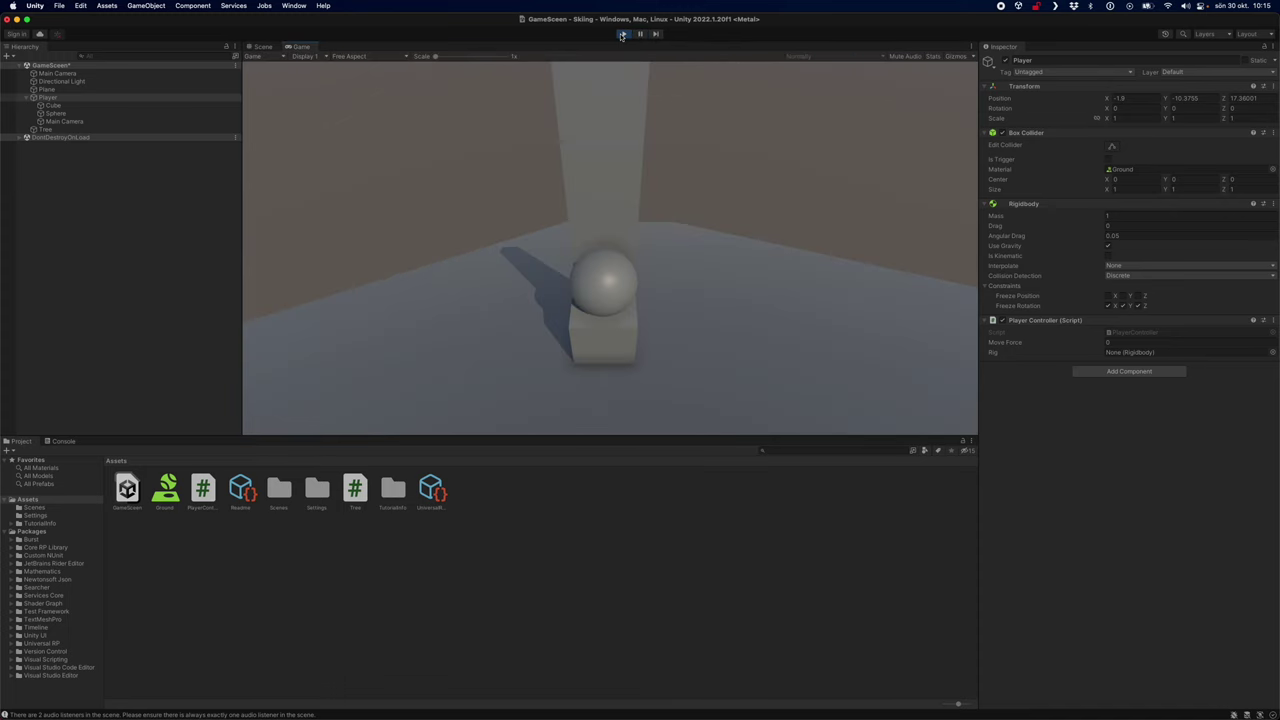
{"action": "left_click", "coordinate": [623, 34]}
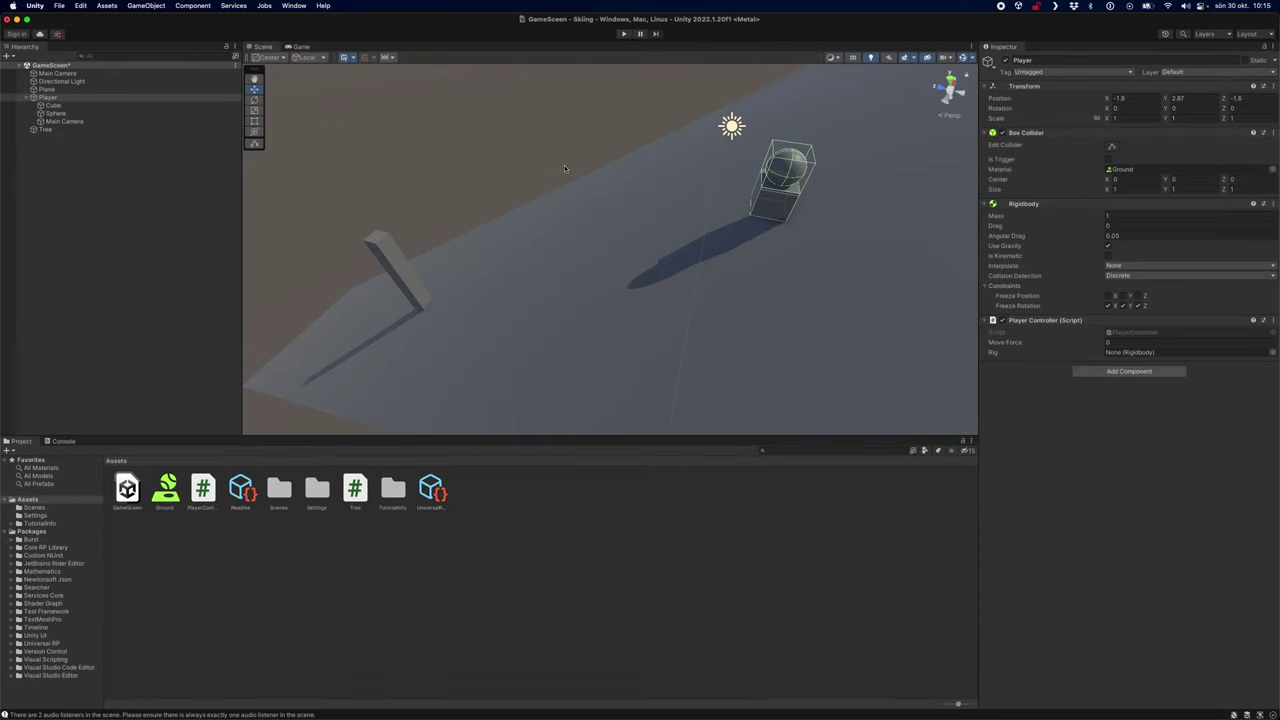
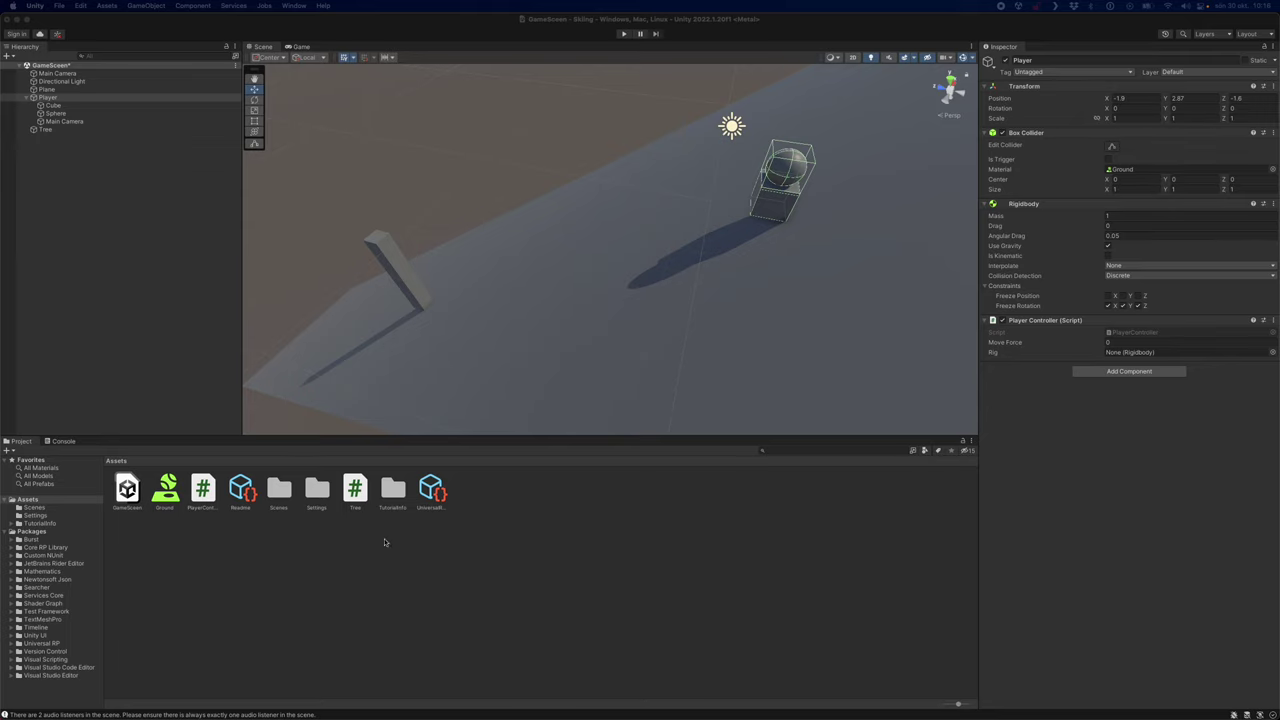
Review the PlayerController script's FixedUpdate force code in VS Code, then return to Unity
{"action": "double_click", "coordinate": [202, 489]}
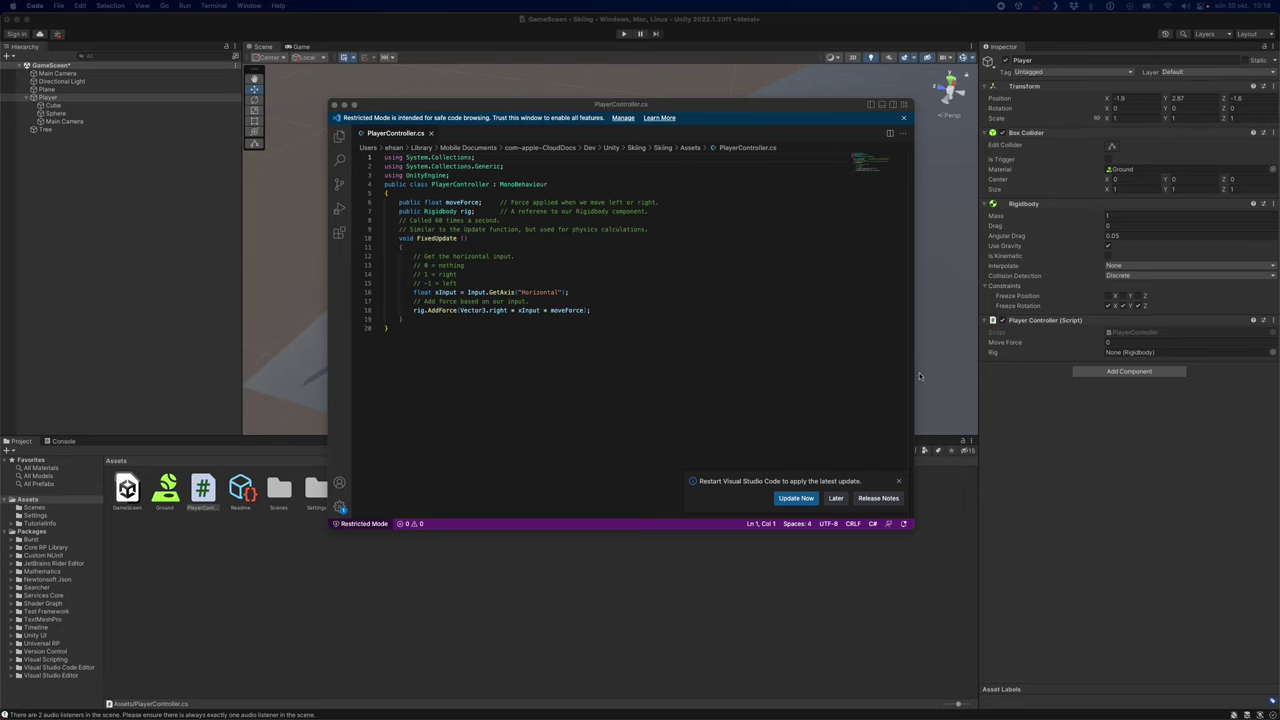
{"action": "left_click", "coordinate": [898, 481]}
{"action": "left_click", "coordinate": [1007, 358]}
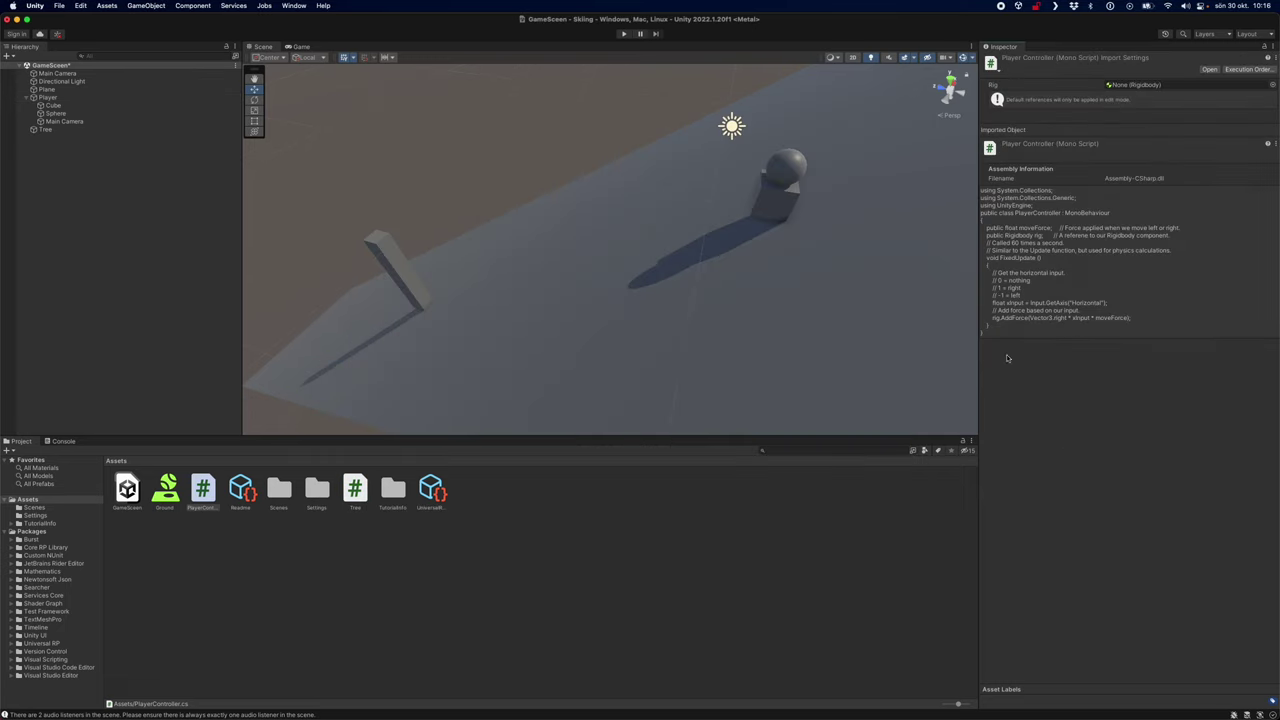
Assign the Player's own Rigidbody to the PlayerController's Rig field and start a play-test
{"action": "left_click", "coordinate": [774, 180]}
{"action": "left_click", "coordinate": [44, 97]}
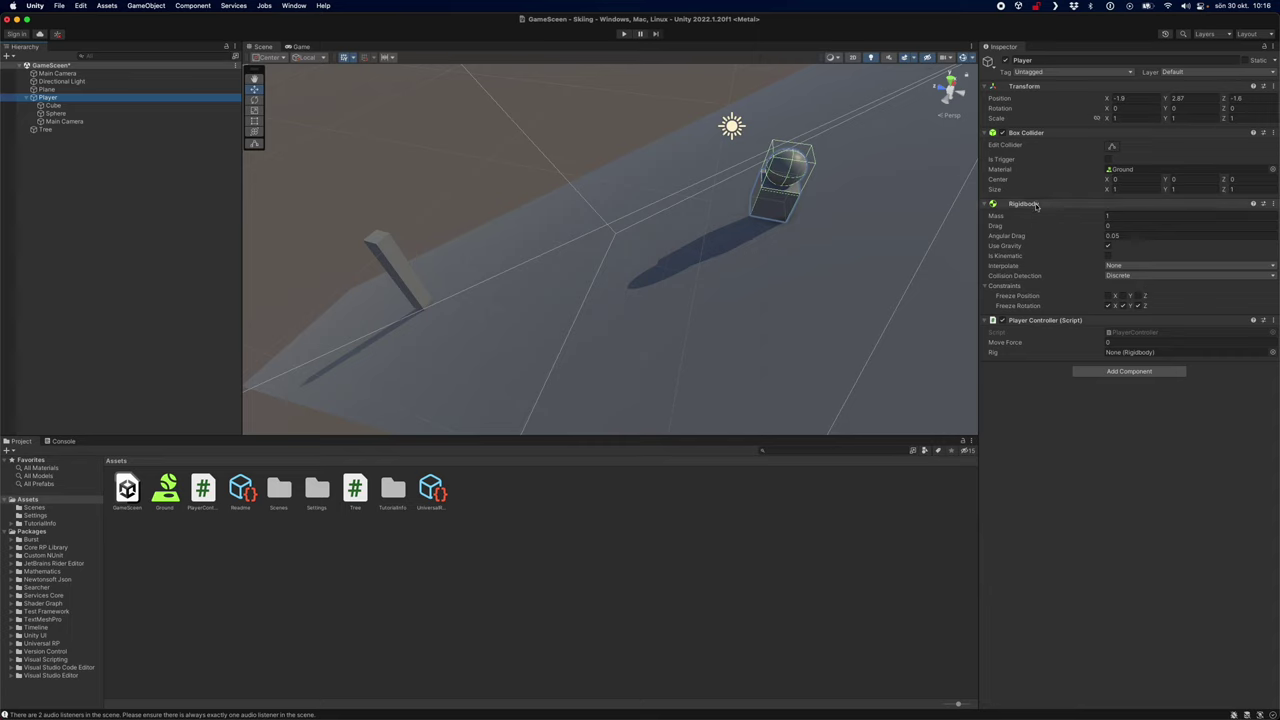
{"action": "left_click", "coordinate": [1162, 354]}
{"action": "left_click", "coordinate": [1272, 353]}
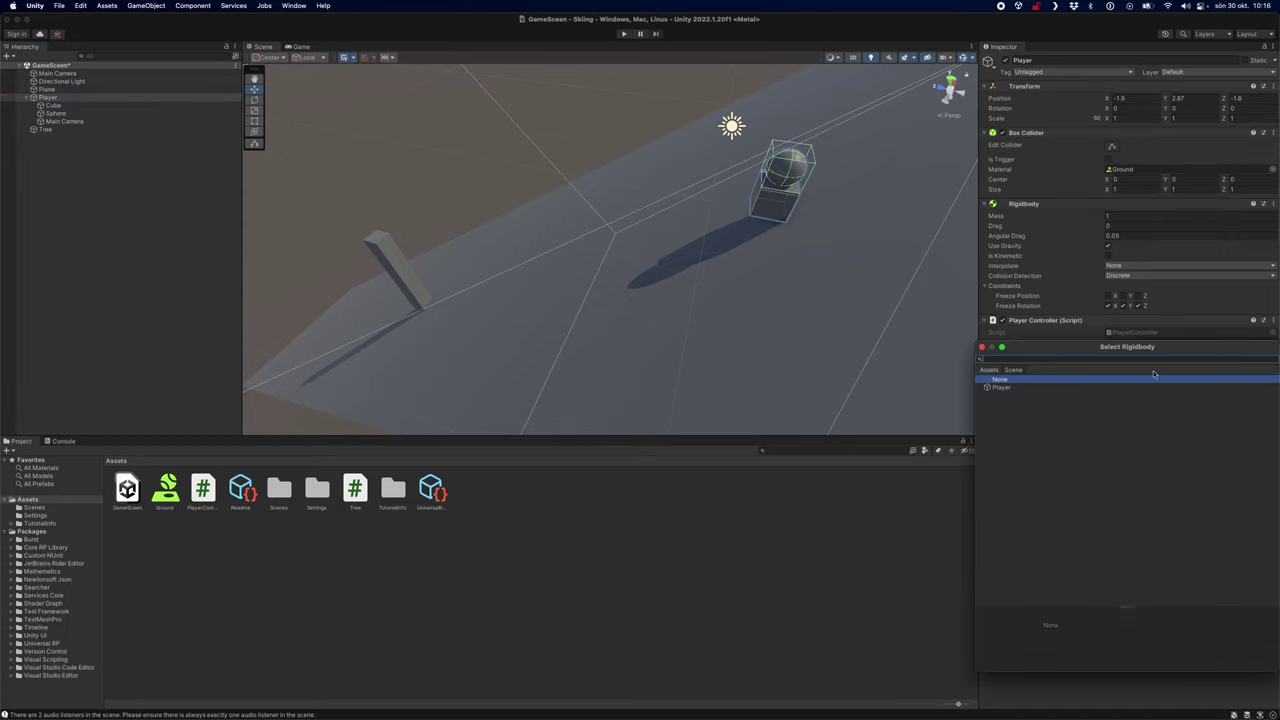
{"action": "left_click", "coordinate": [1003, 387]}
{"action": "double_click", "coordinate": [1010, 388]}
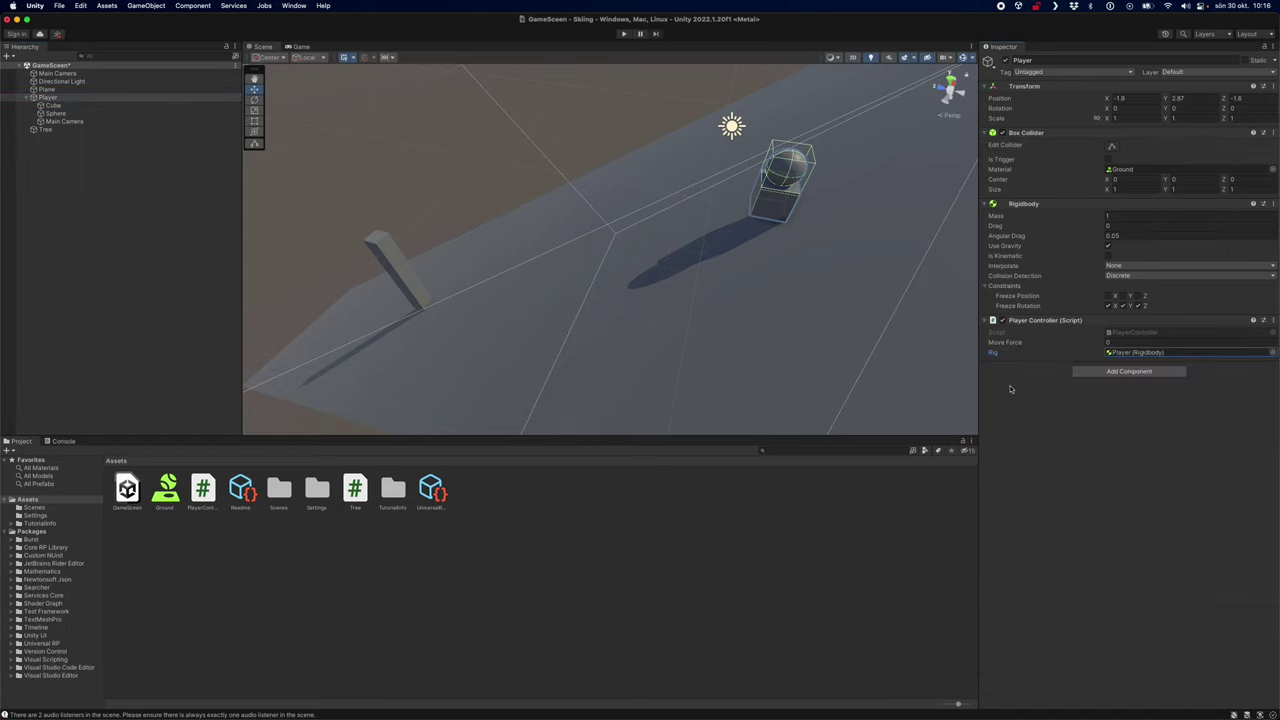
{"action": "left_click", "coordinate": [623, 34]}
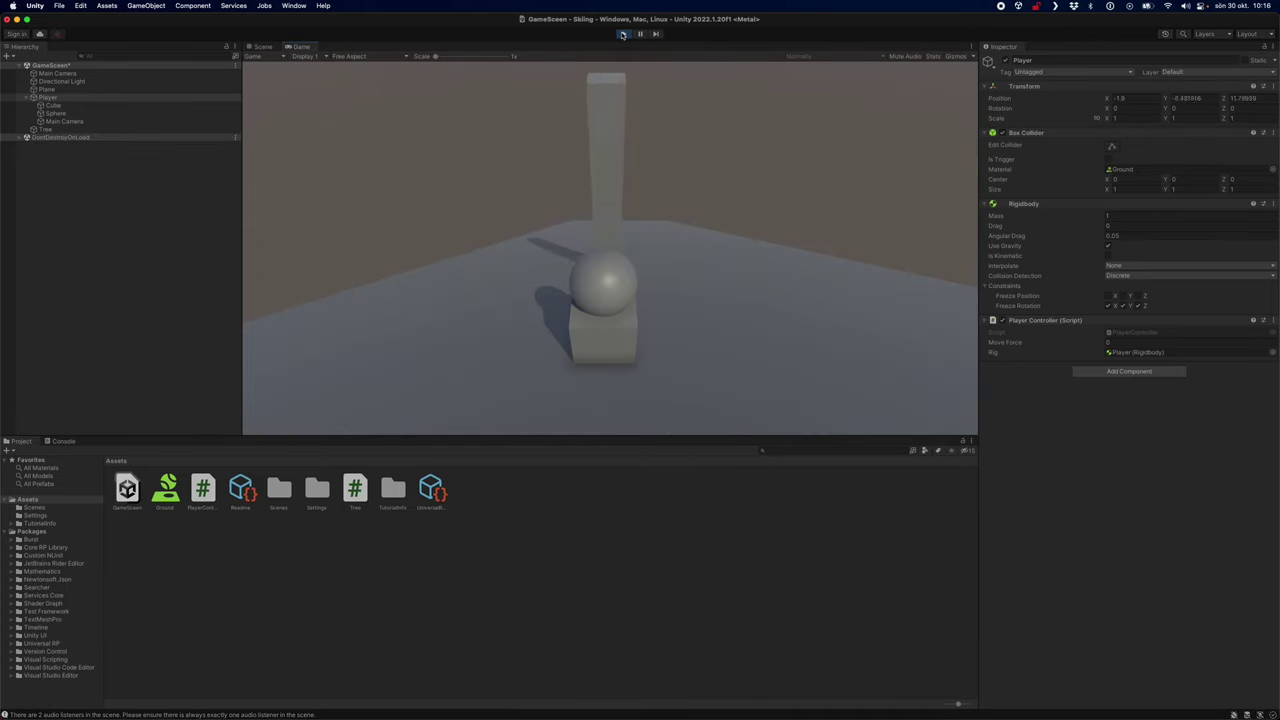
Try a Move Force of 1 and play-test the player's movement
{"action": "left_click", "coordinate": [1131, 343]}
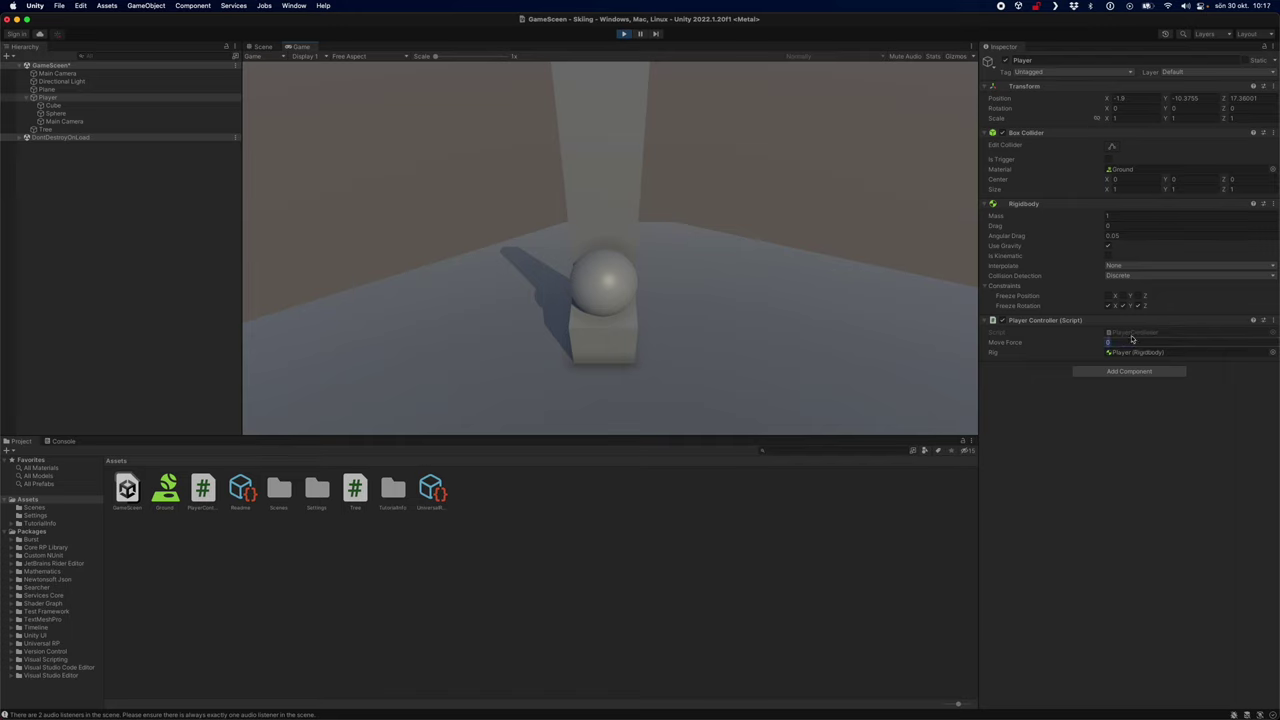
{"action": "left_click", "coordinate": [487, 84]}
{"action": "left_click", "coordinate": [623, 34]}
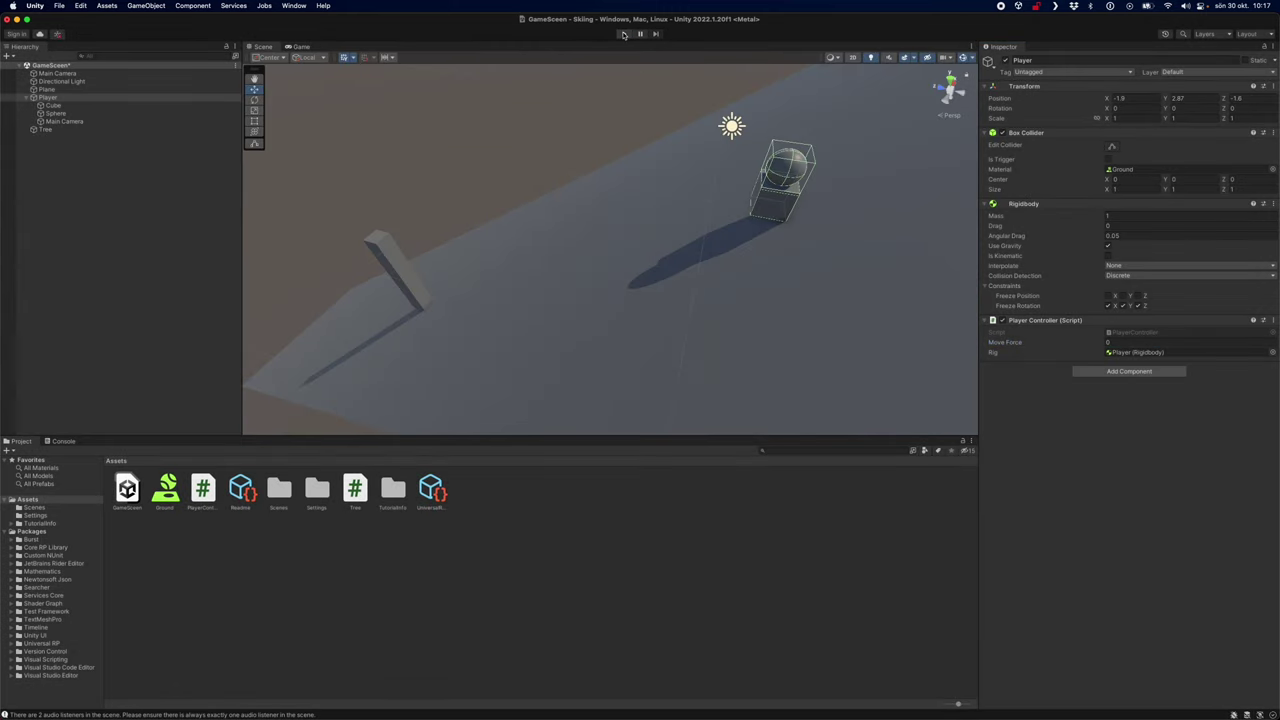
{"action": "left_click", "coordinate": [1138, 343]}
{"action": "left_click", "coordinate": [626, 34]}
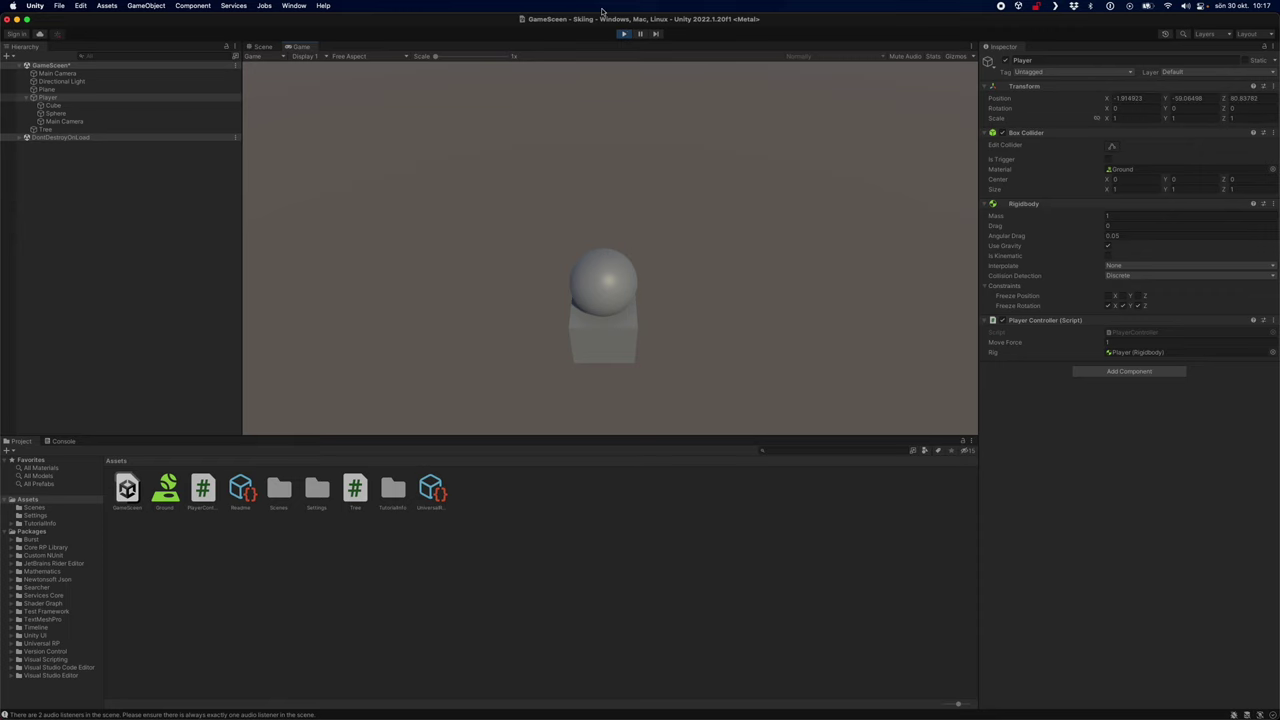
{"action": "left_click", "coordinate": [625, 34]}
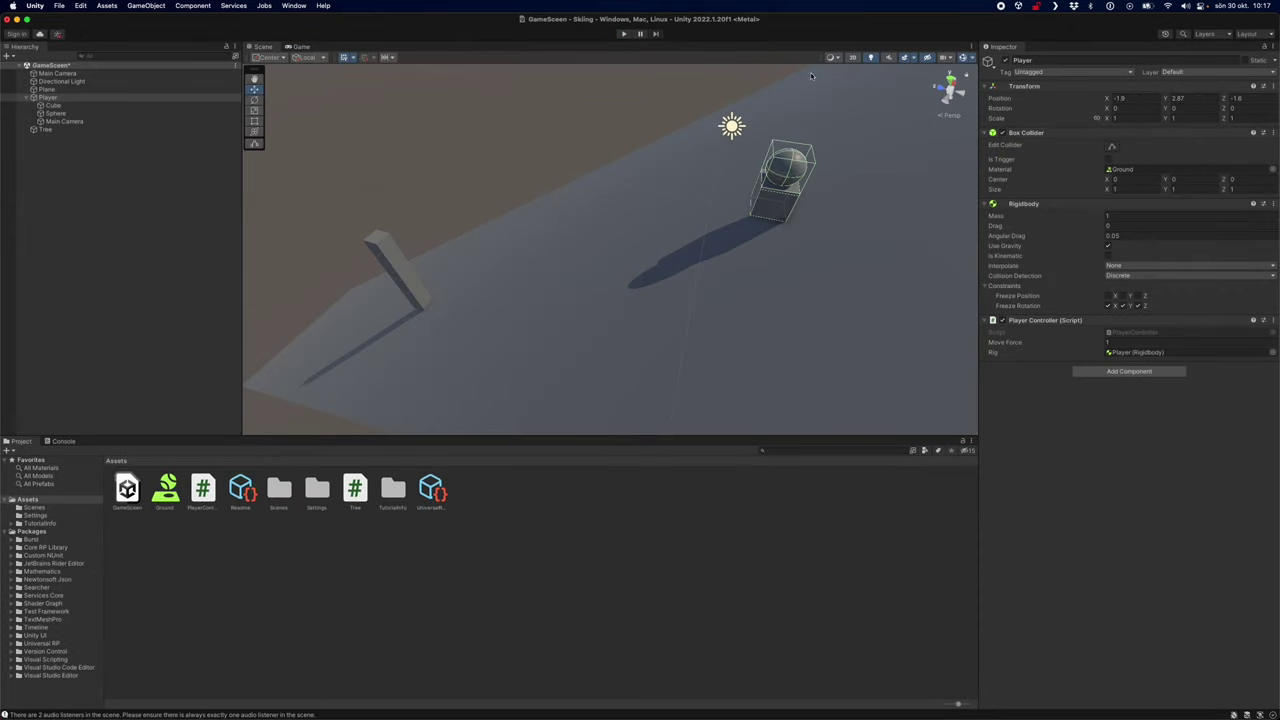
Set Move Force to 10 and play-test the player rolling down the slope
{"action": "left_click", "coordinate": [1121, 340]}
{"action": "left_click", "coordinate": [1084, 369]}
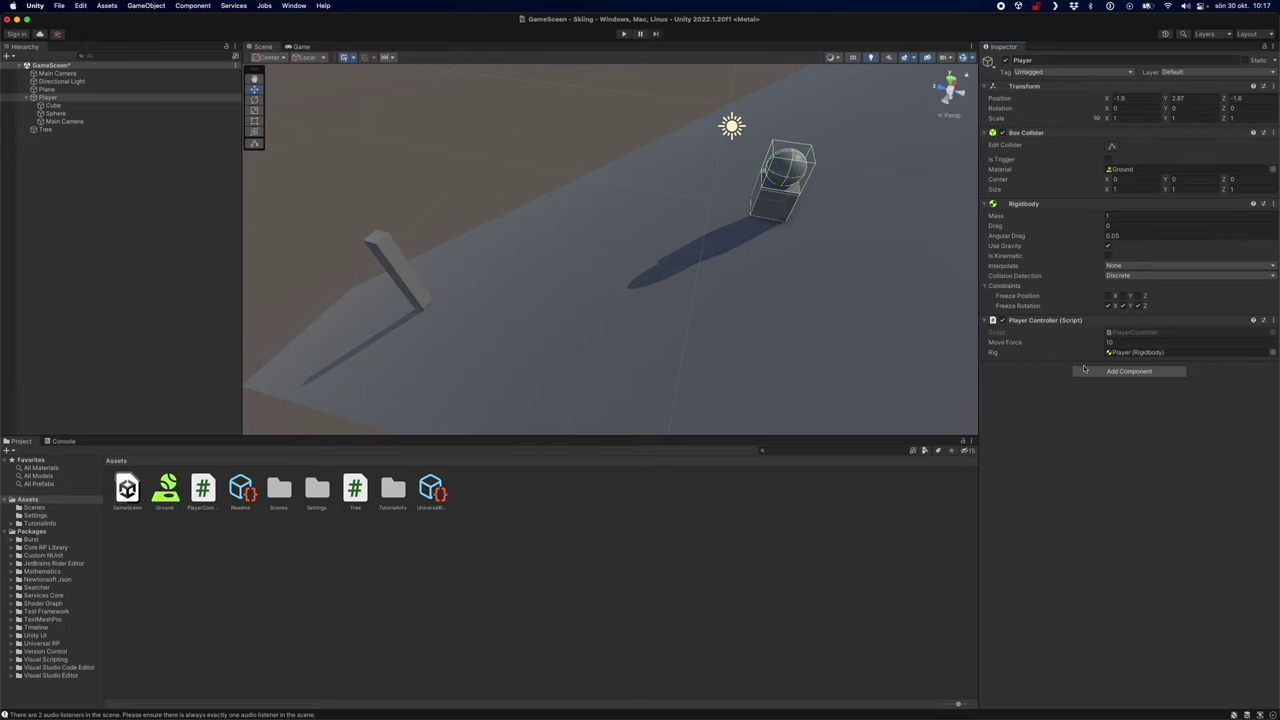
{"action": "left_click", "coordinate": [621, 34]}
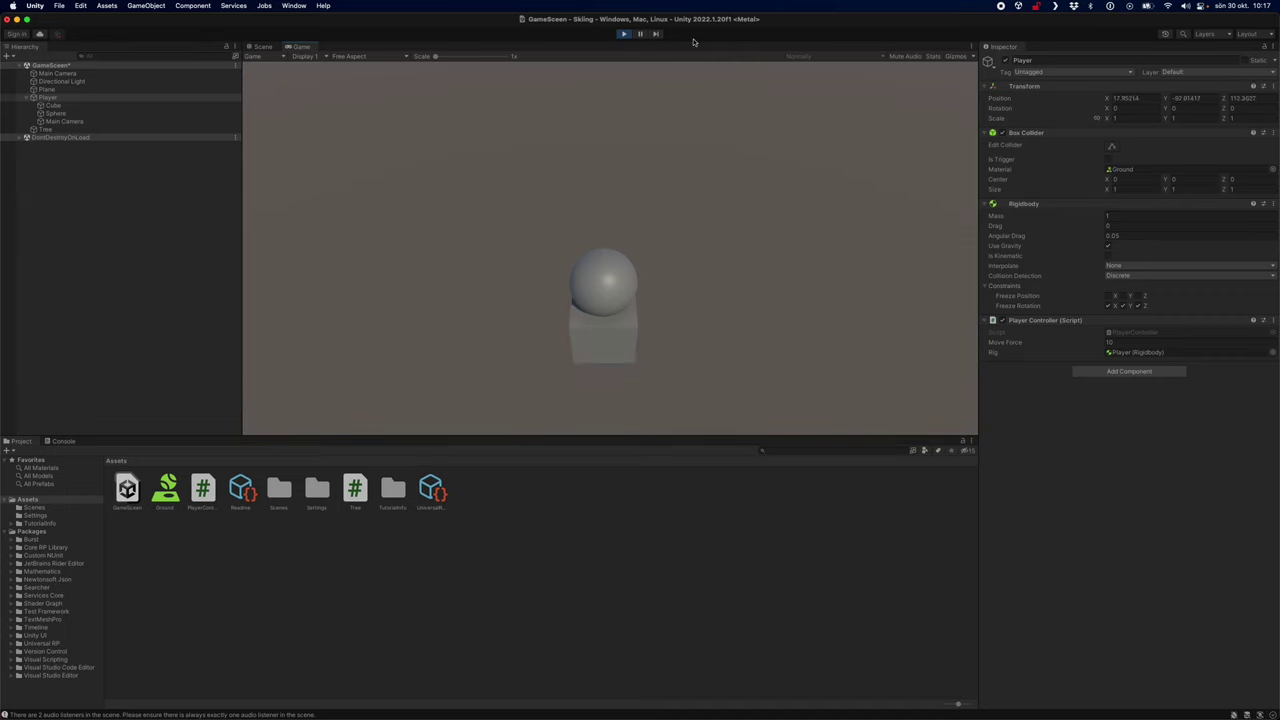
{"action": "left_click", "coordinate": [624, 34]}
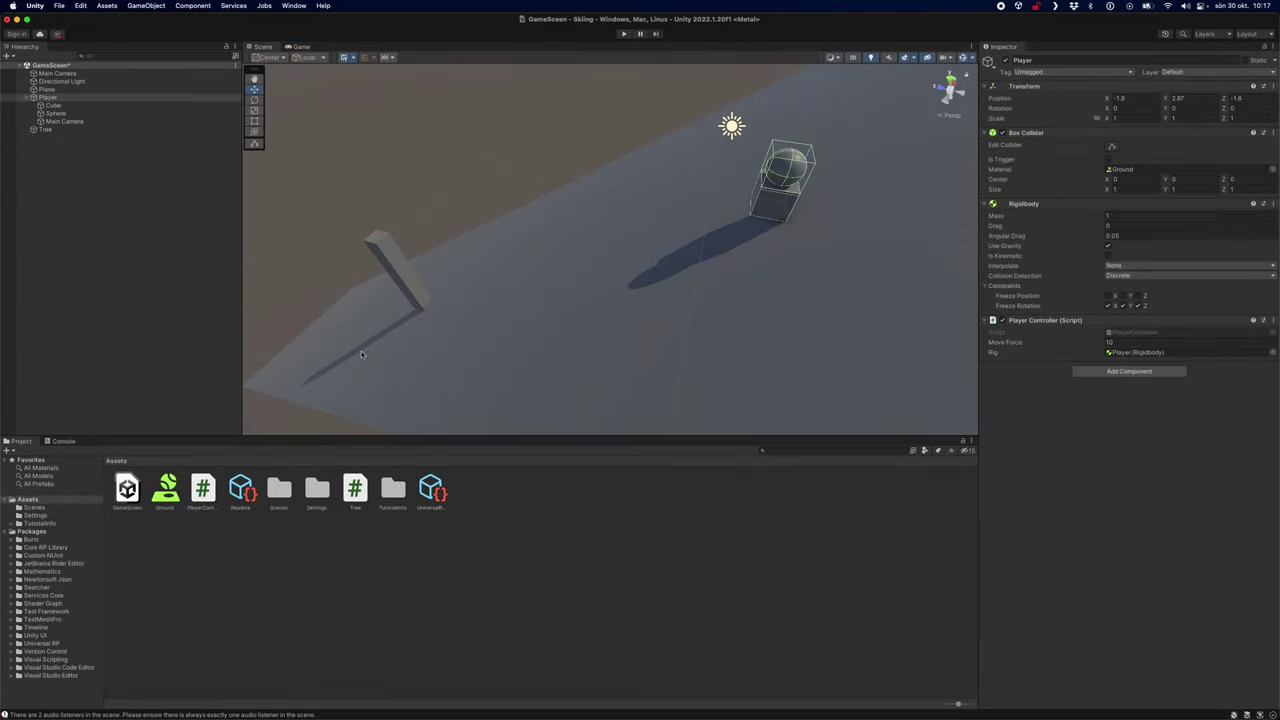
Raise the Player to about Y 50.8 atop the long slope and start a play-test
{"action": "left_click", "coordinate": [47, 89]}
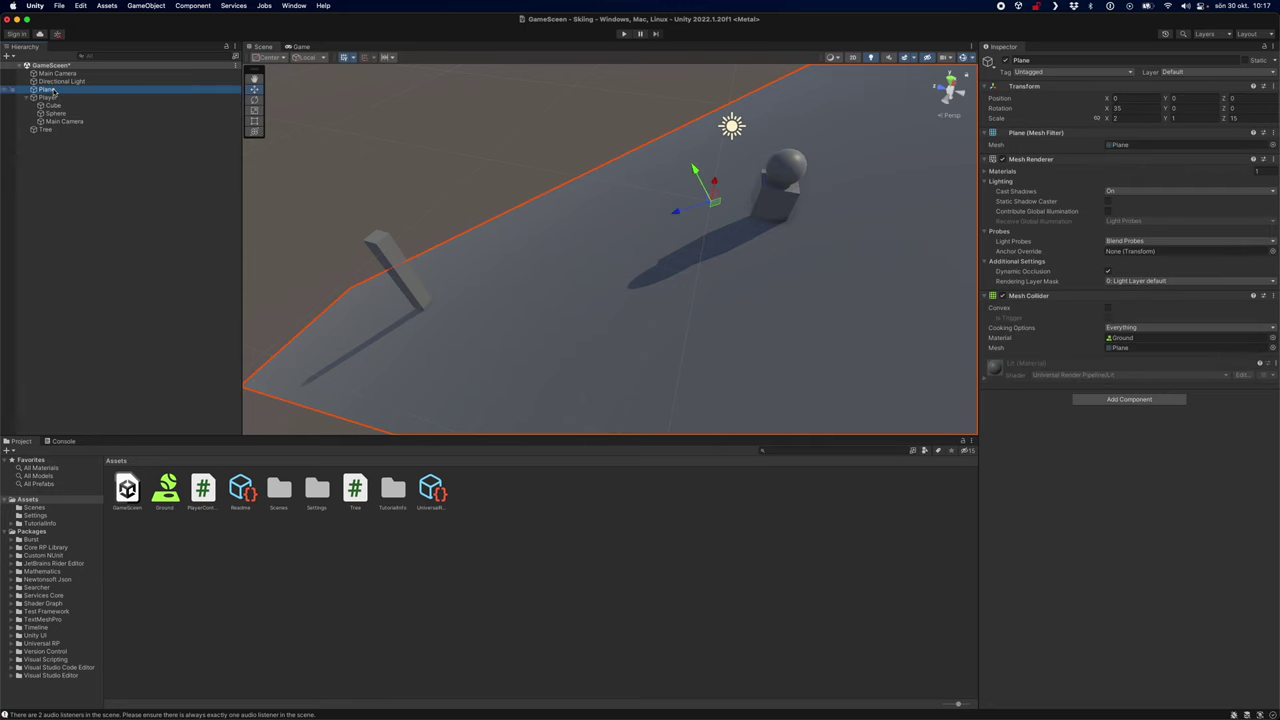
{"action": "right_click_drag", "start_coordinate": [630, 308], "coordinate": [626, 347]}
{"action": "scroll", "coordinate": [626, 347], "scroll_direction": "down", "scroll_amount": 10}
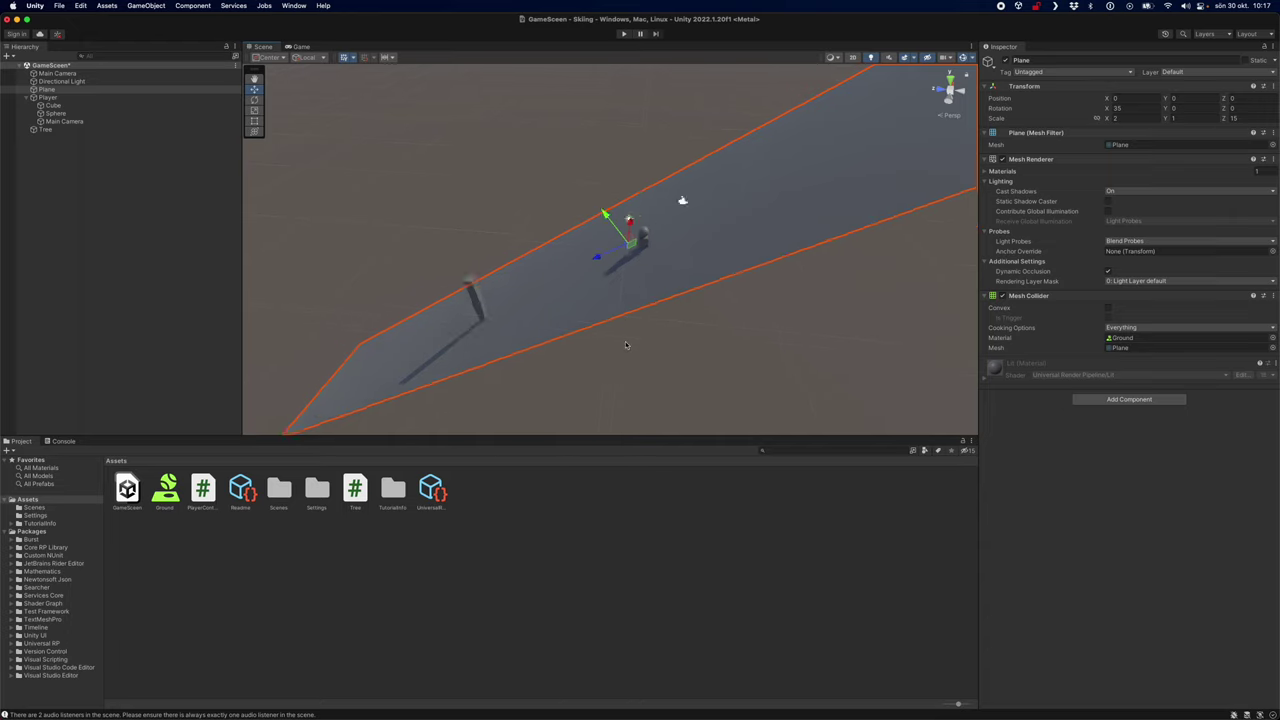
{"action": "scroll", "coordinate": [626, 345], "scroll_direction": "down", "scroll_amount": 3}
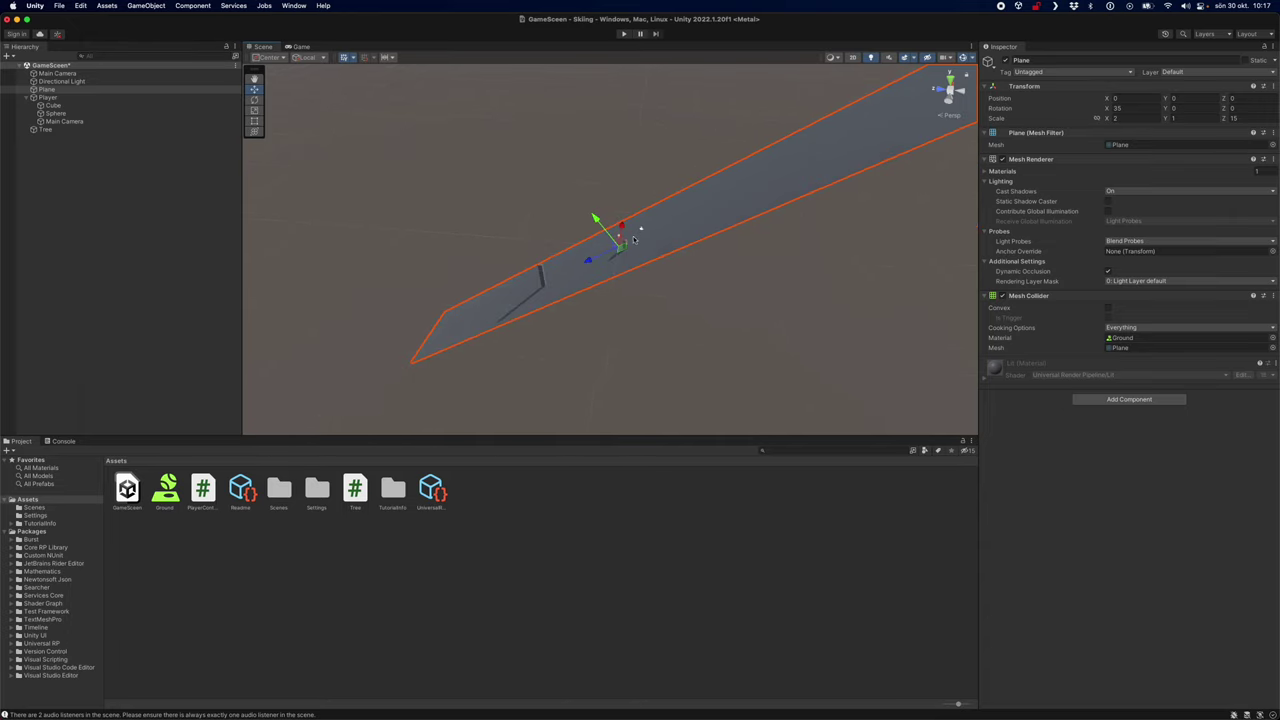
{"action": "double_click", "coordinate": [47, 97]}
{"action": "left_click_drag", "start_coordinate": [643, 232], "coordinate": [889, 163]}
{"action": "key", "text": "f"}
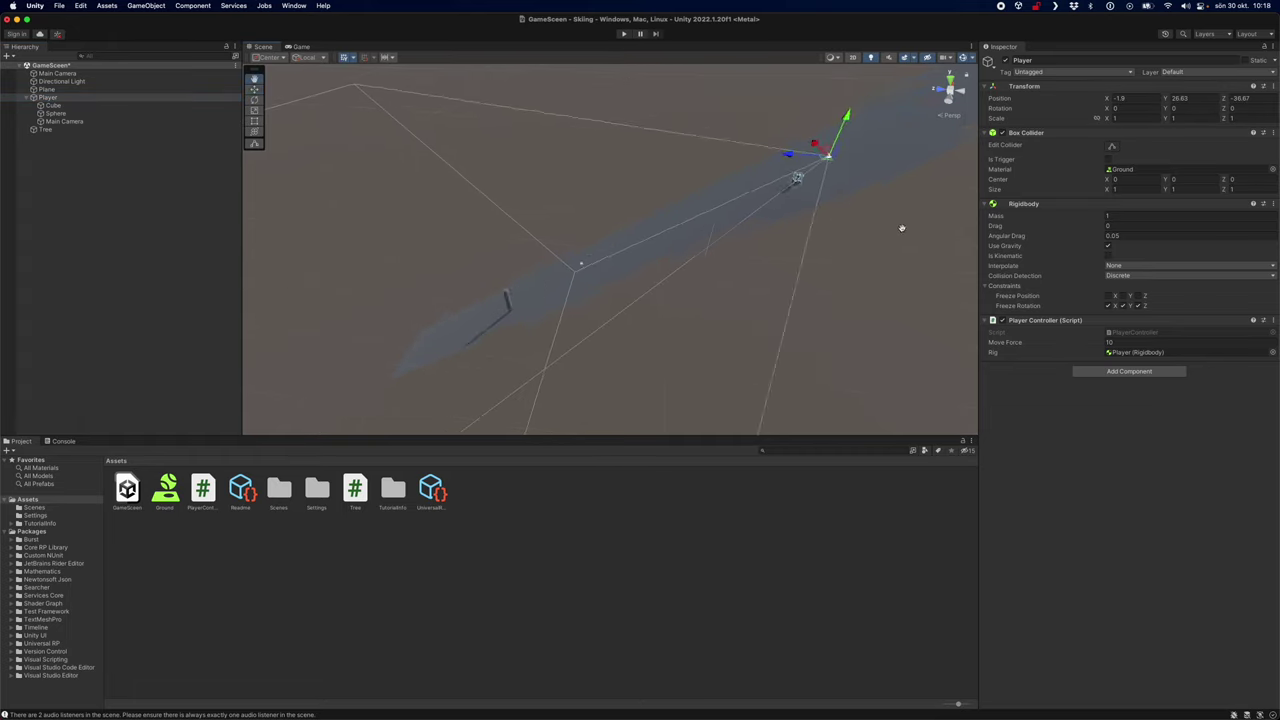
{"action": "left_click_drag", "start_coordinate": [530, 242], "coordinate": [713, 69]}
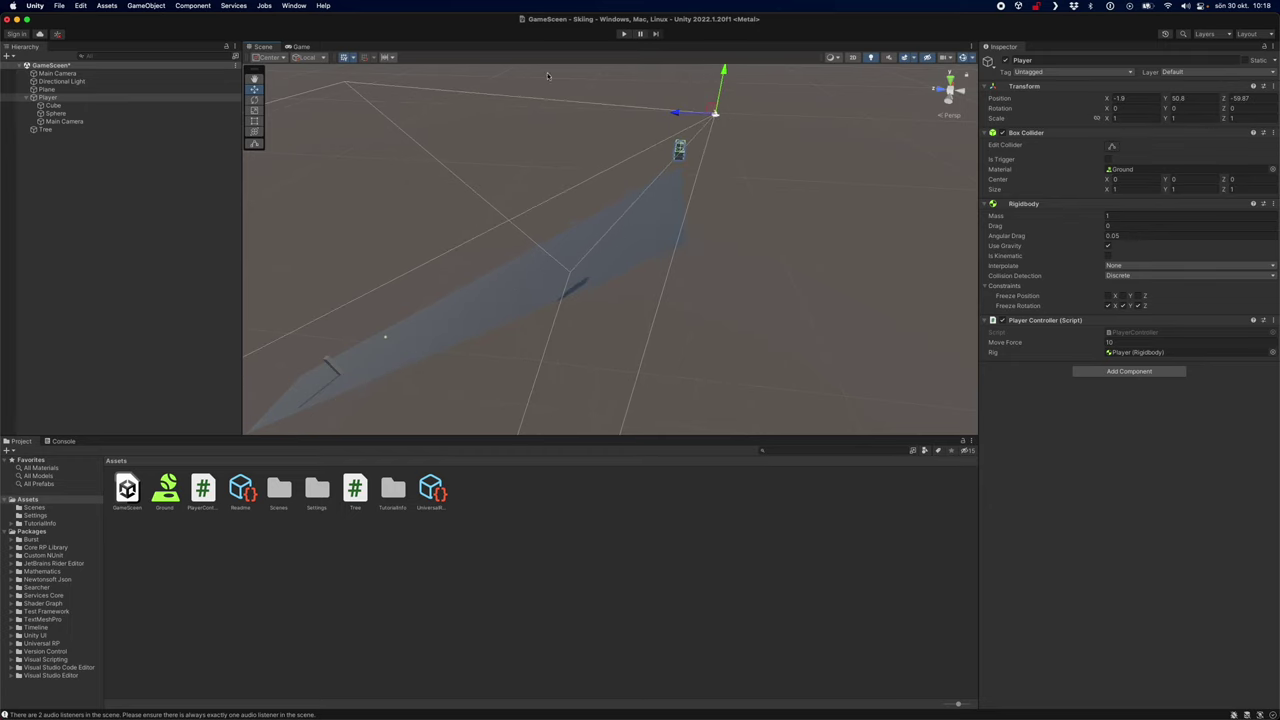
{"action": "left_click", "coordinate": [624, 34]}
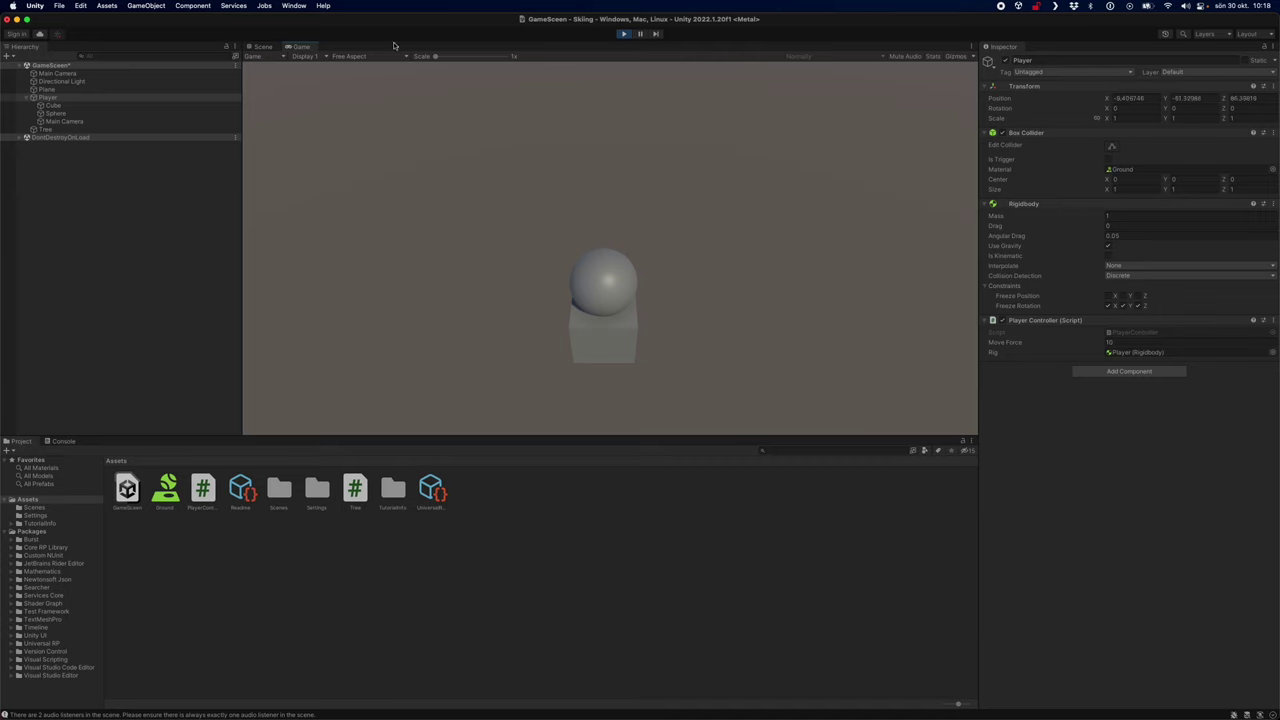
End the play-test and select the Tree obstacle in the Hierarchy
{"action": "left_click", "coordinate": [625, 34]}
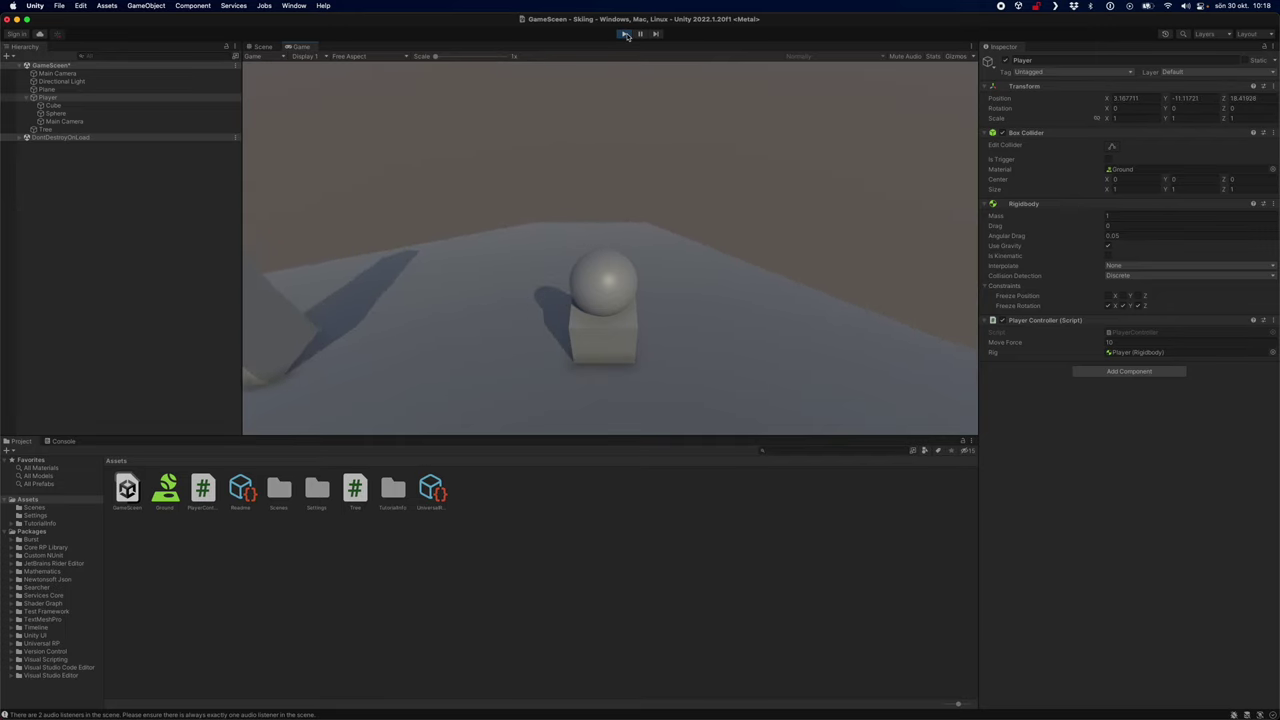
{"action": "left_click", "coordinate": [624, 34]}
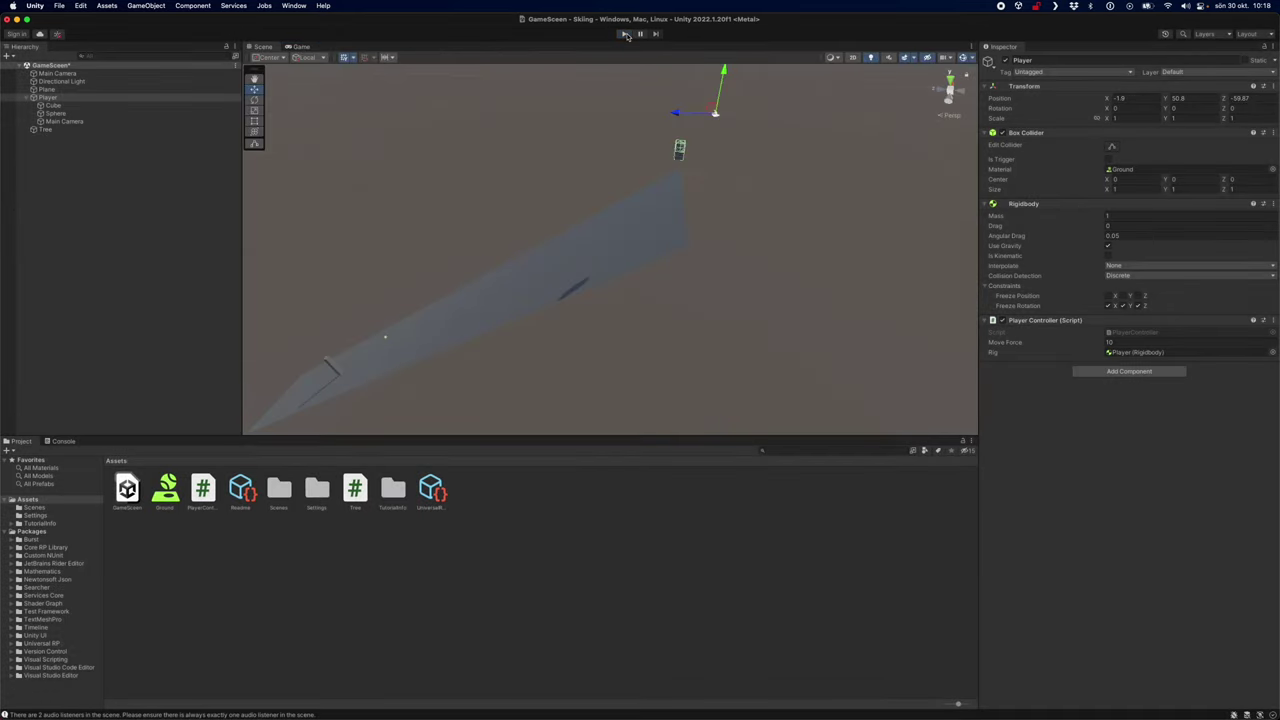
{"action": "left_click", "coordinate": [48, 129]}
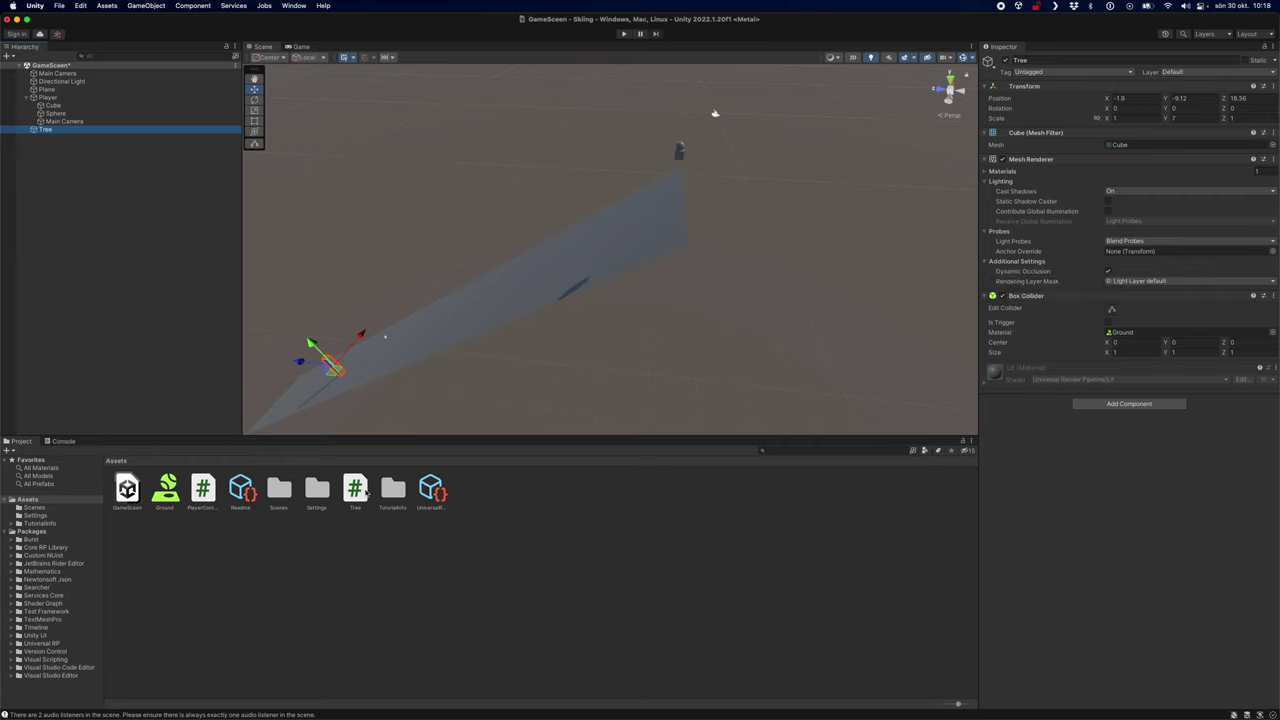
Add the Tree script to the Tree object and give it a red Hit Color
{"action": "left_click_drag", "start_coordinate": [366, 493], "coordinate": [1136, 441]}
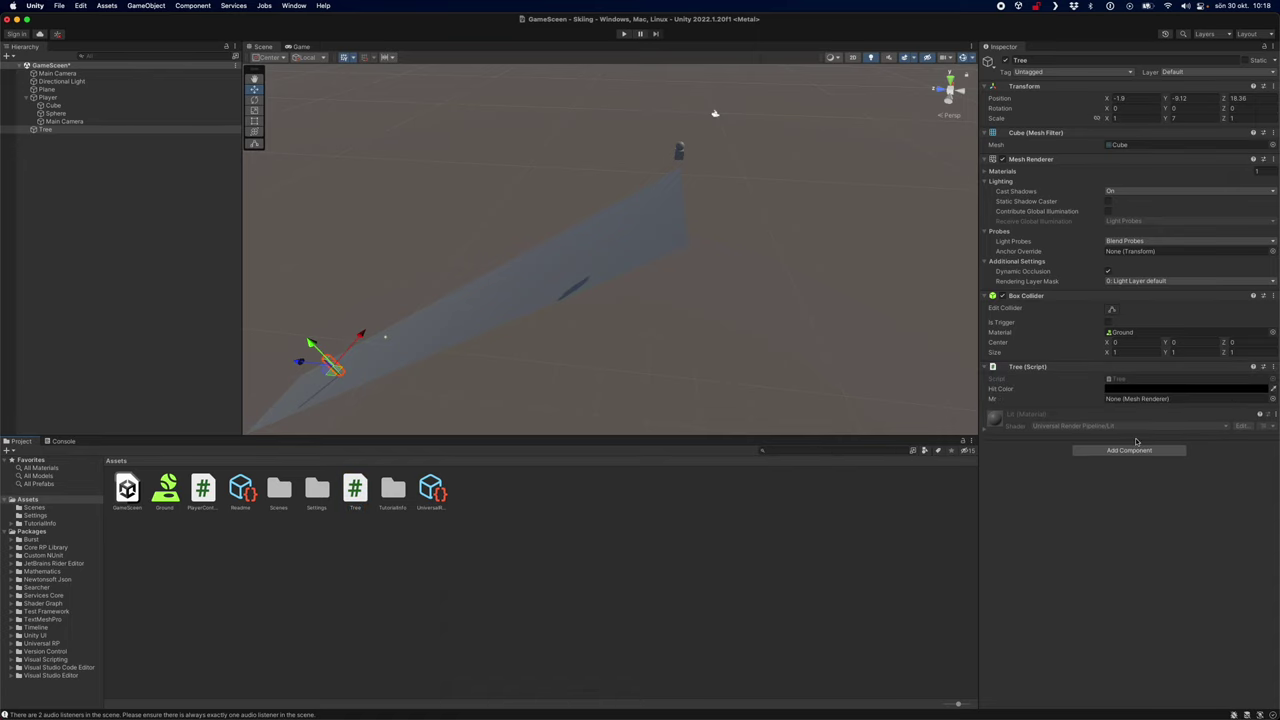
{"action": "left_click", "coordinate": [1257, 389]}
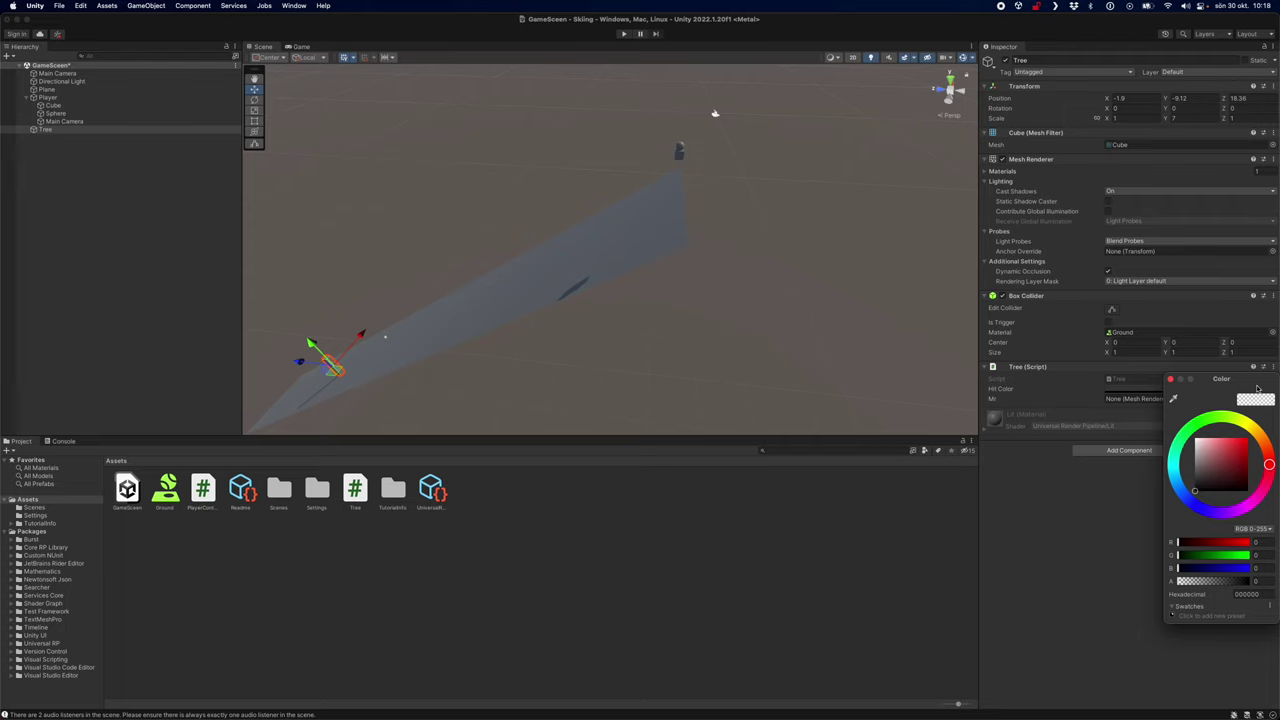
{"action": "left_click", "coordinate": [1247, 437]}
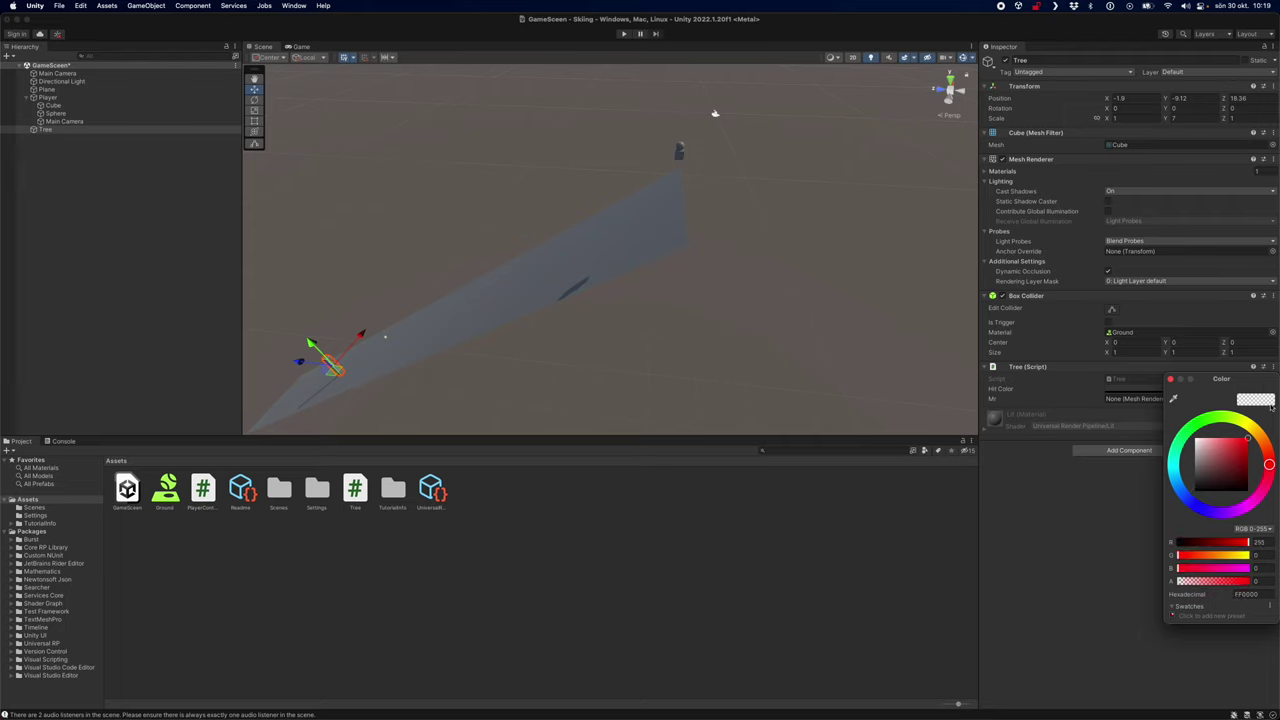
{"action": "left_click_drag", "start_coordinate": [1240, 425], "coordinate": [1242, 440]}
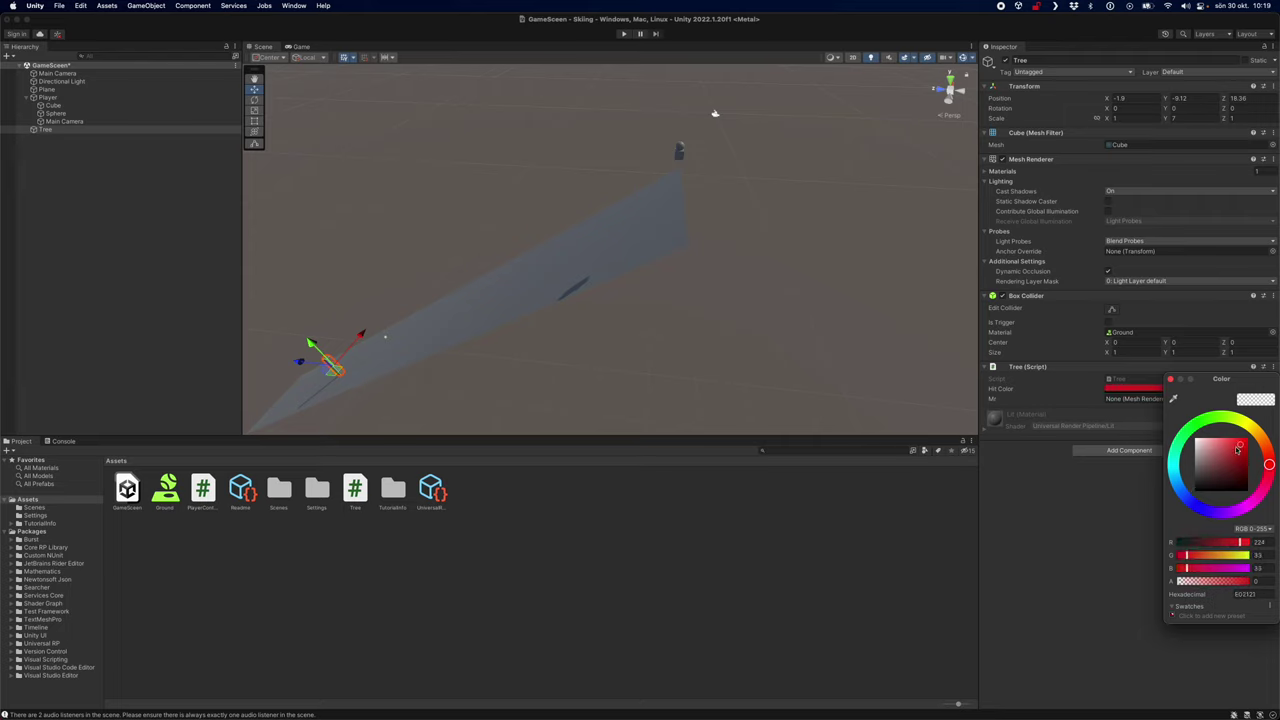
{"action": "left_click", "coordinate": [1136, 499]}
Tune the Hit Color to an opaque, darker red around E01B1B
{"action": "left_click", "coordinate": [1231, 389]}
{"action": "left_click", "coordinate": [1241, 447]}
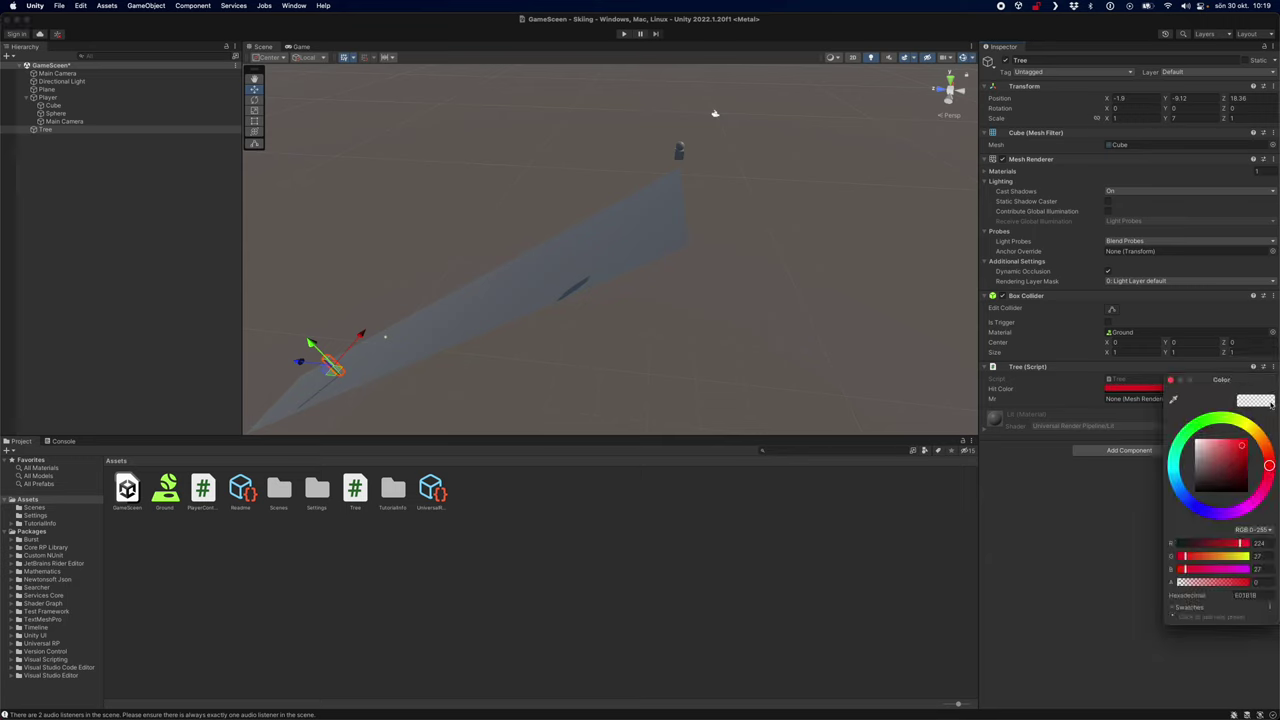
{"action": "left_click_drag", "start_coordinate": [1268, 465], "coordinate": [1268, 462]}
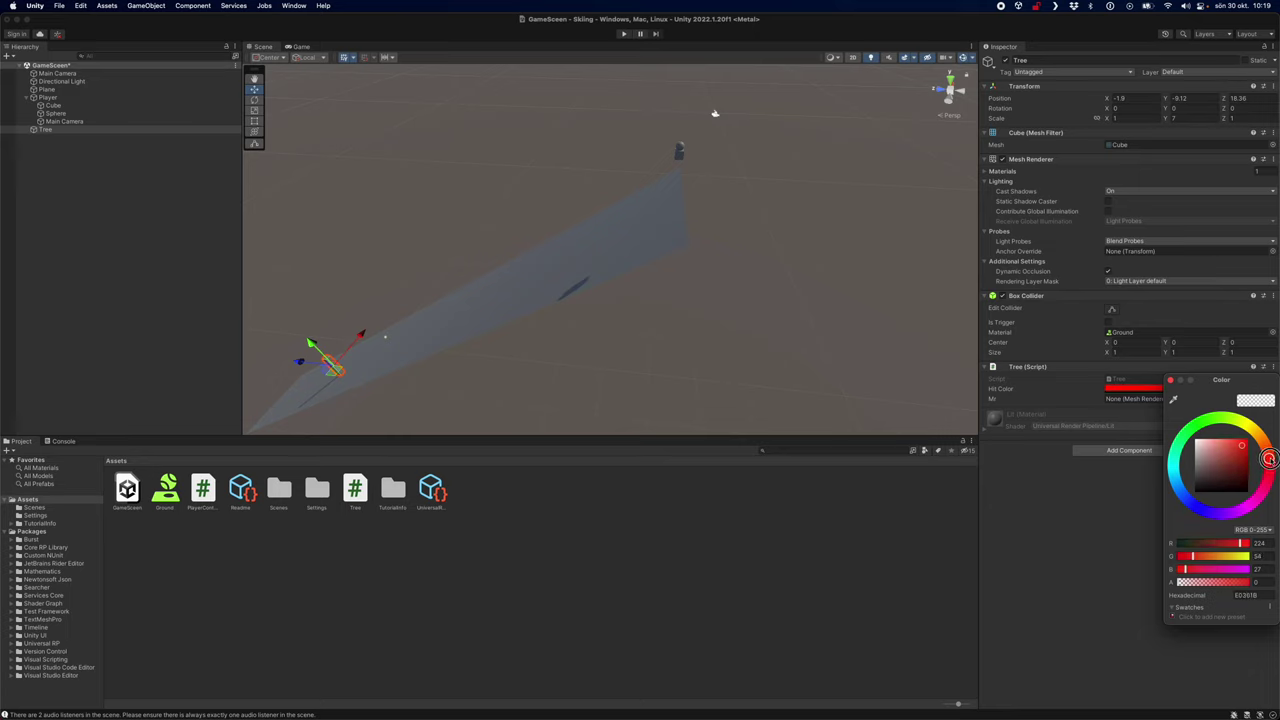
{"action": "left_click_drag", "start_coordinate": [1180, 587], "coordinate": [1252, 585]}
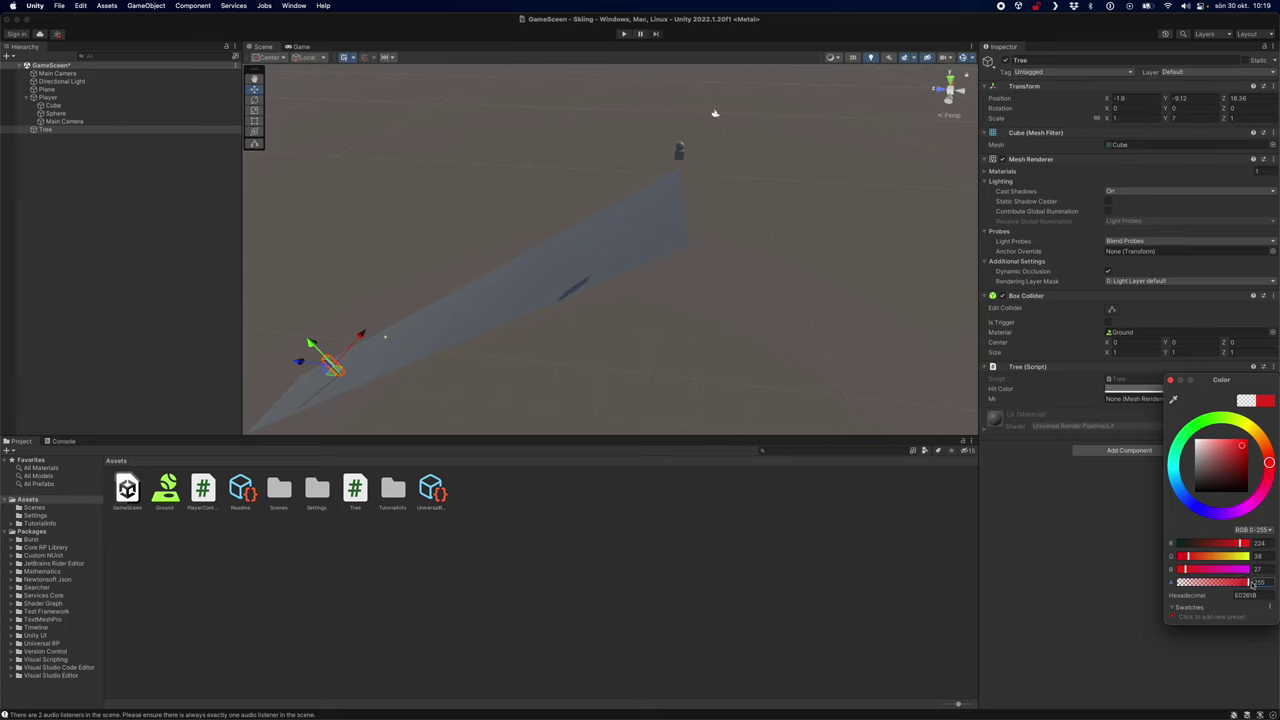
{"action": "left_click_drag", "start_coordinate": [1268, 462], "coordinate": [1269, 464]}
{"action": "left_click_drag", "start_coordinate": [1269, 463], "coordinate": [1269, 465]}
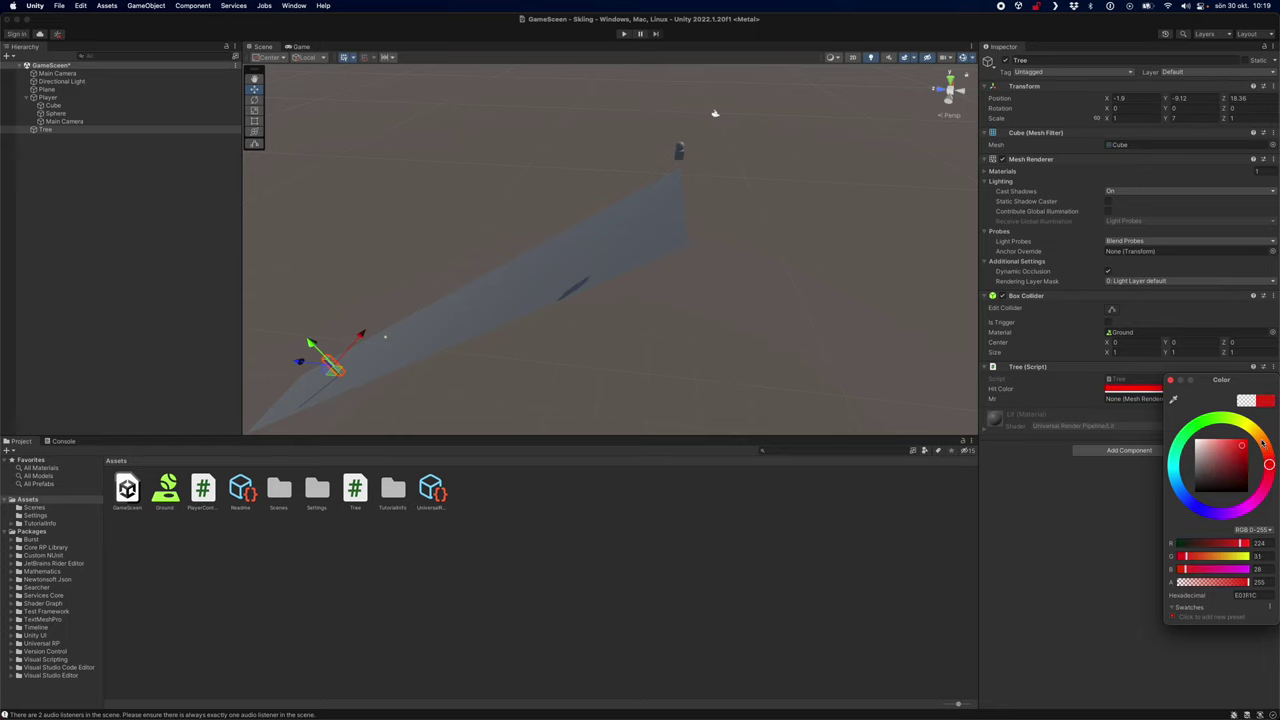
{"action": "left_click", "coordinate": [1171, 382]}
{"action": "left_click", "coordinate": [1137, 392]}
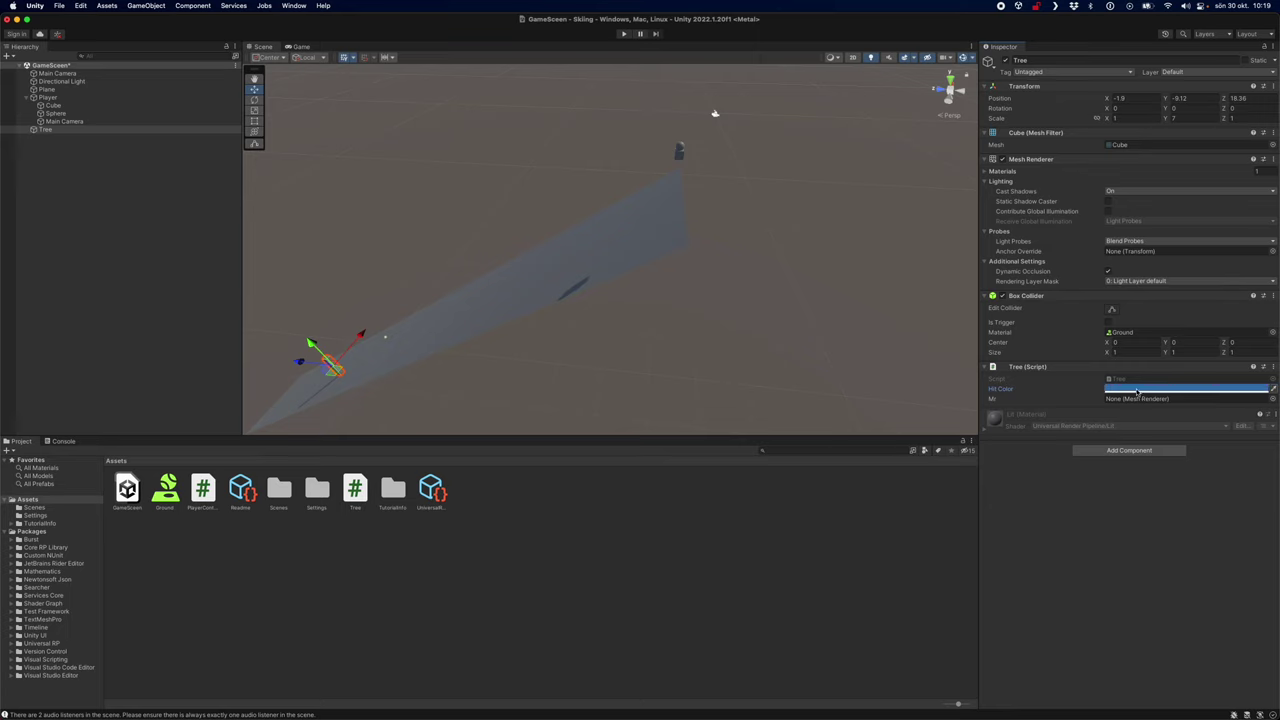
{"action": "left_click", "coordinate": [1197, 391]}
{"action": "left_click_drag", "start_coordinate": [1230, 461], "coordinate": [1242, 455]}
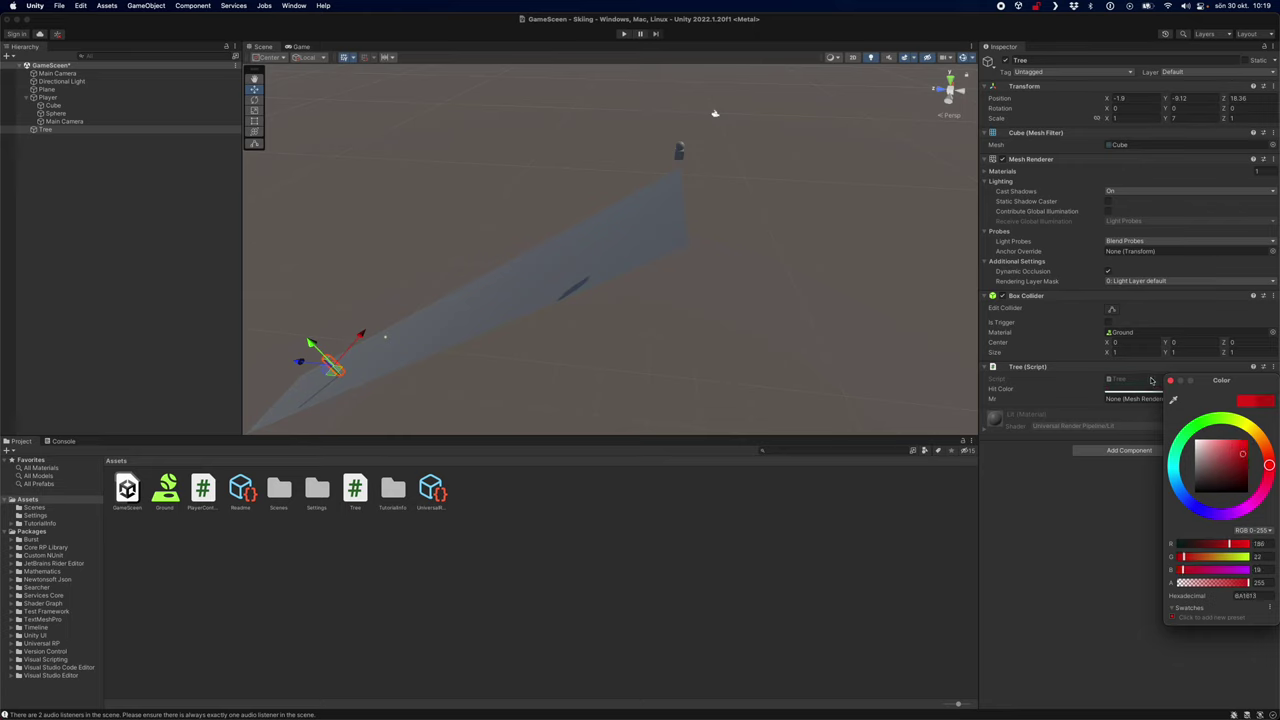
{"action": "left_click", "coordinate": [1171, 382]}
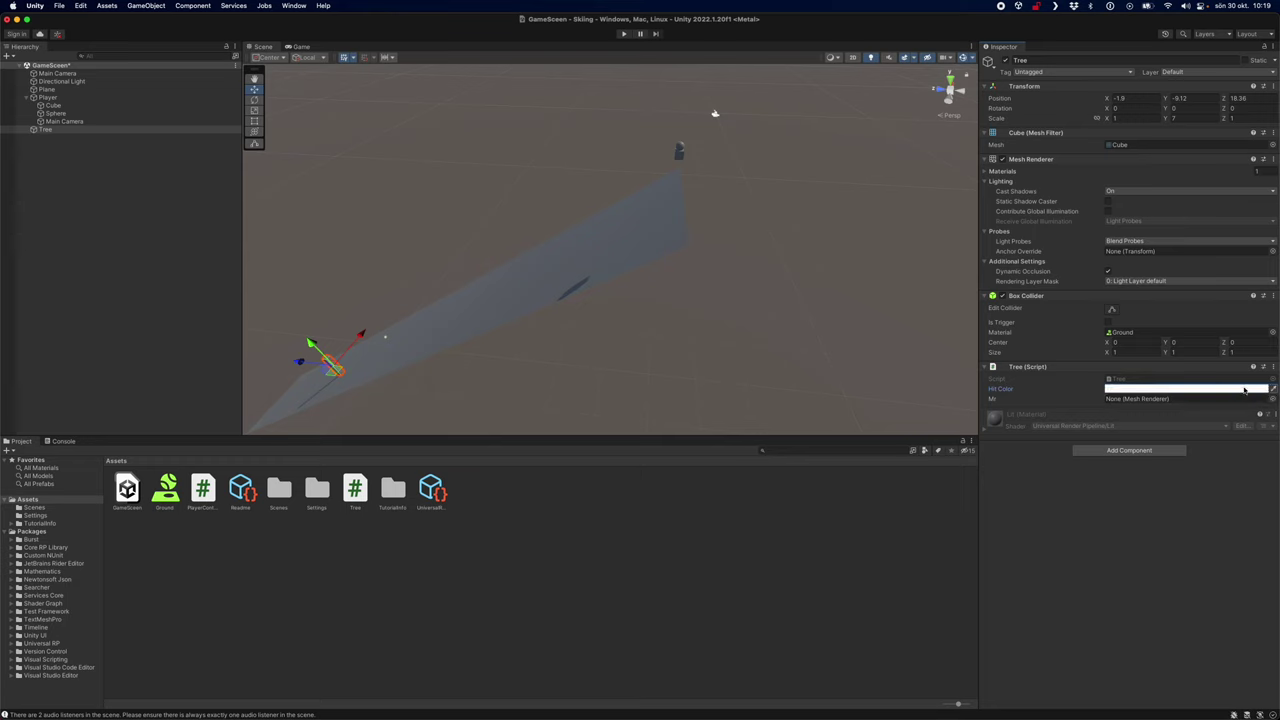
Lighten the Hit Color to the softer red C64B48
{"action": "left_click", "coordinate": [1241, 389]}
{"action": "left_click_drag", "start_coordinate": [1228, 583], "coordinate": [1258, 584]}
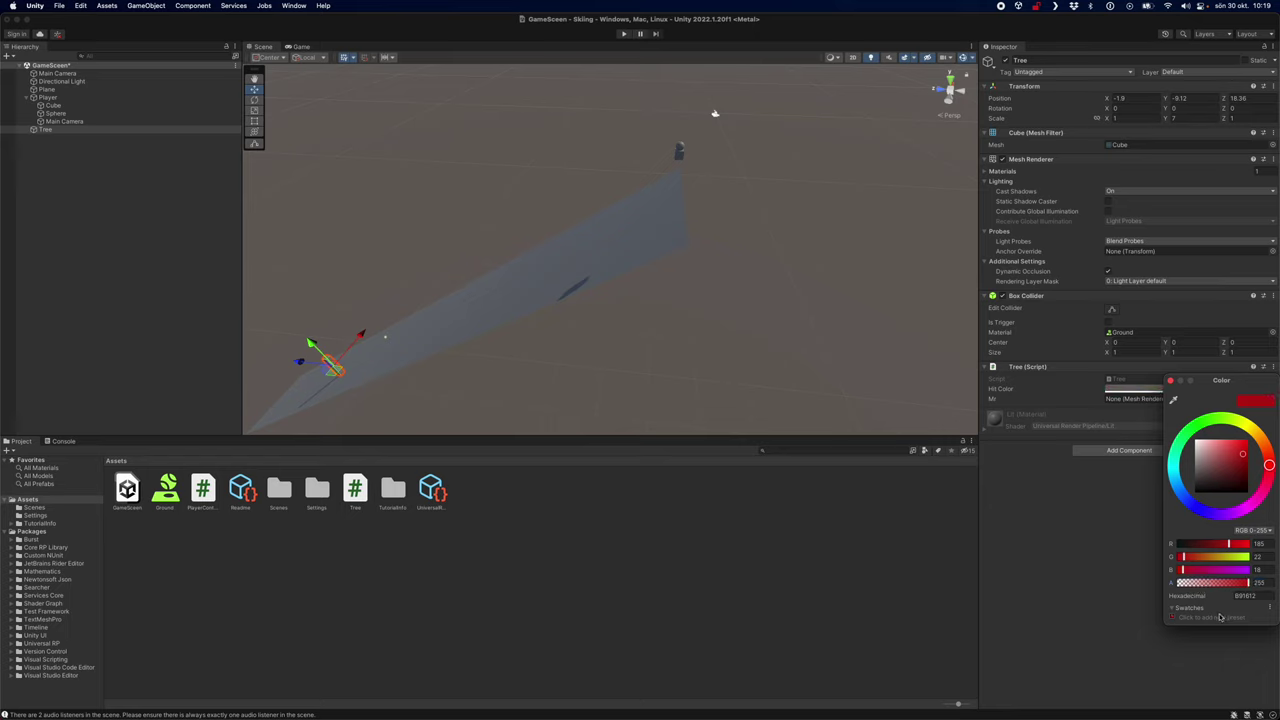
{"action": "left_click", "coordinate": [1248, 585]}
{"action": "left_click_drag", "start_coordinate": [1230, 452], "coordinate": [1228, 451]}
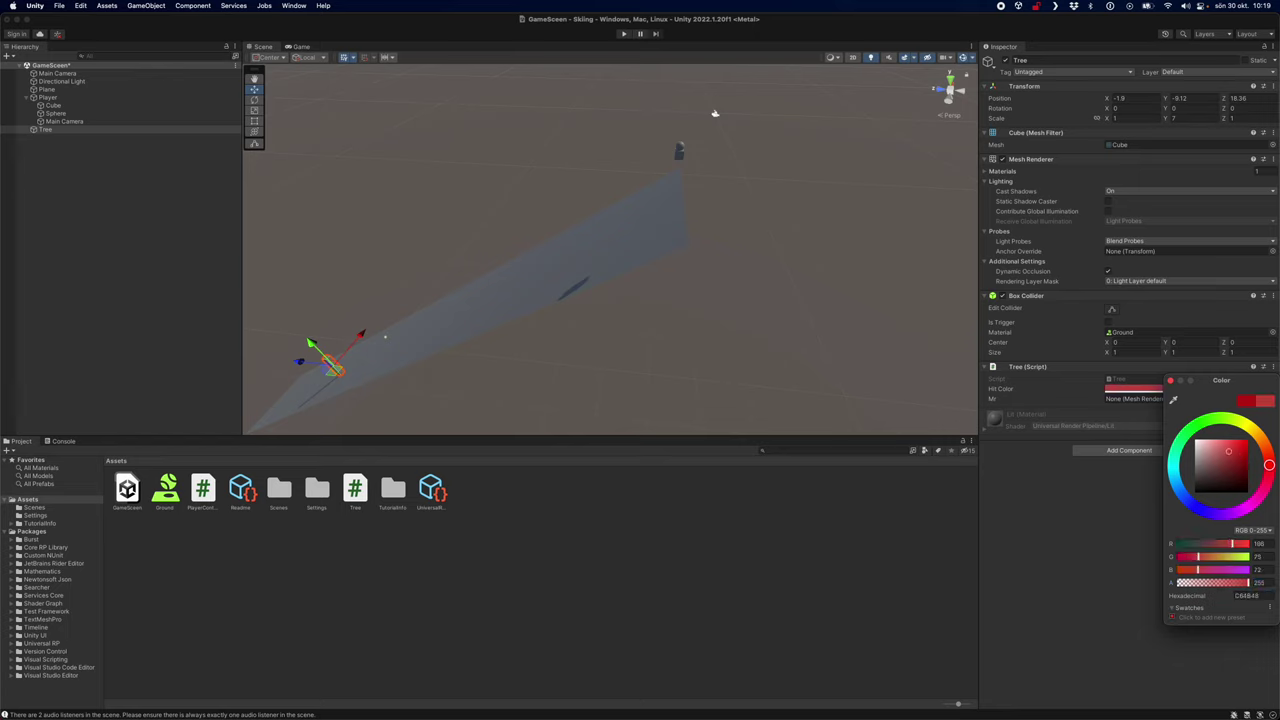
{"action": "left_click", "coordinate": [1171, 382]}
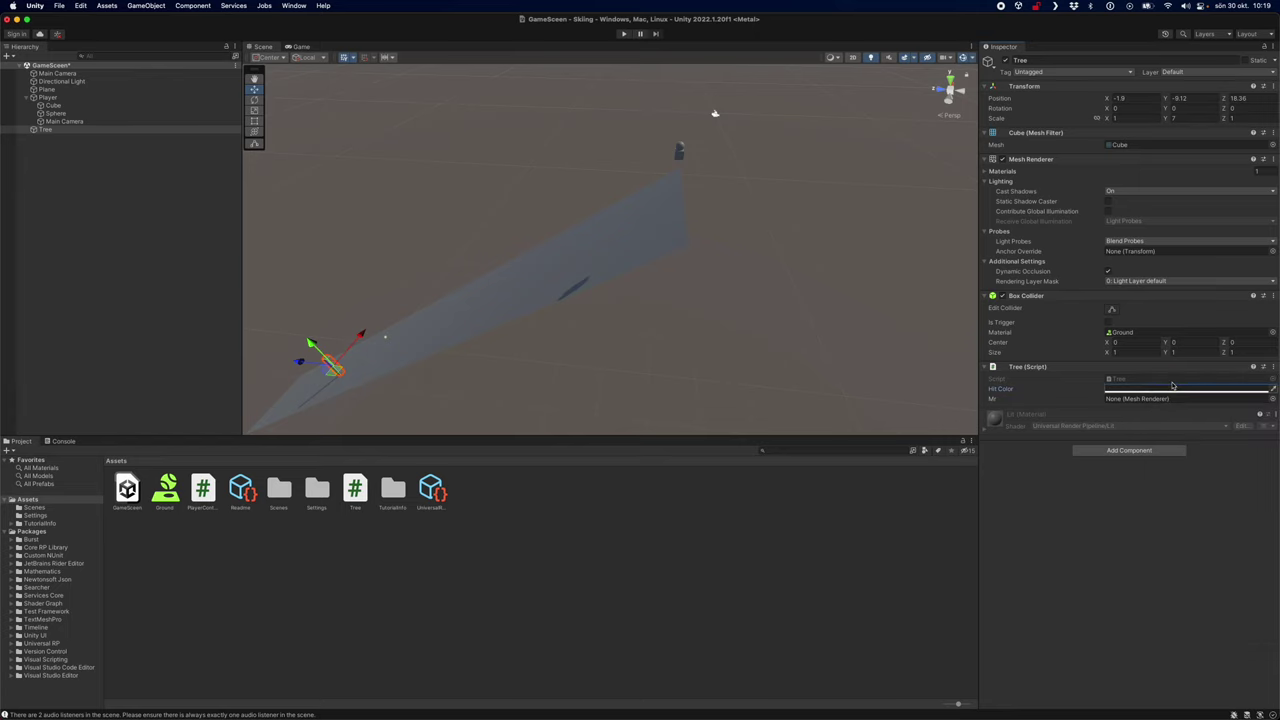
Play-test the scene several times, watching the Player slide toward the tree
{"action": "left_click", "coordinate": [621, 34]}
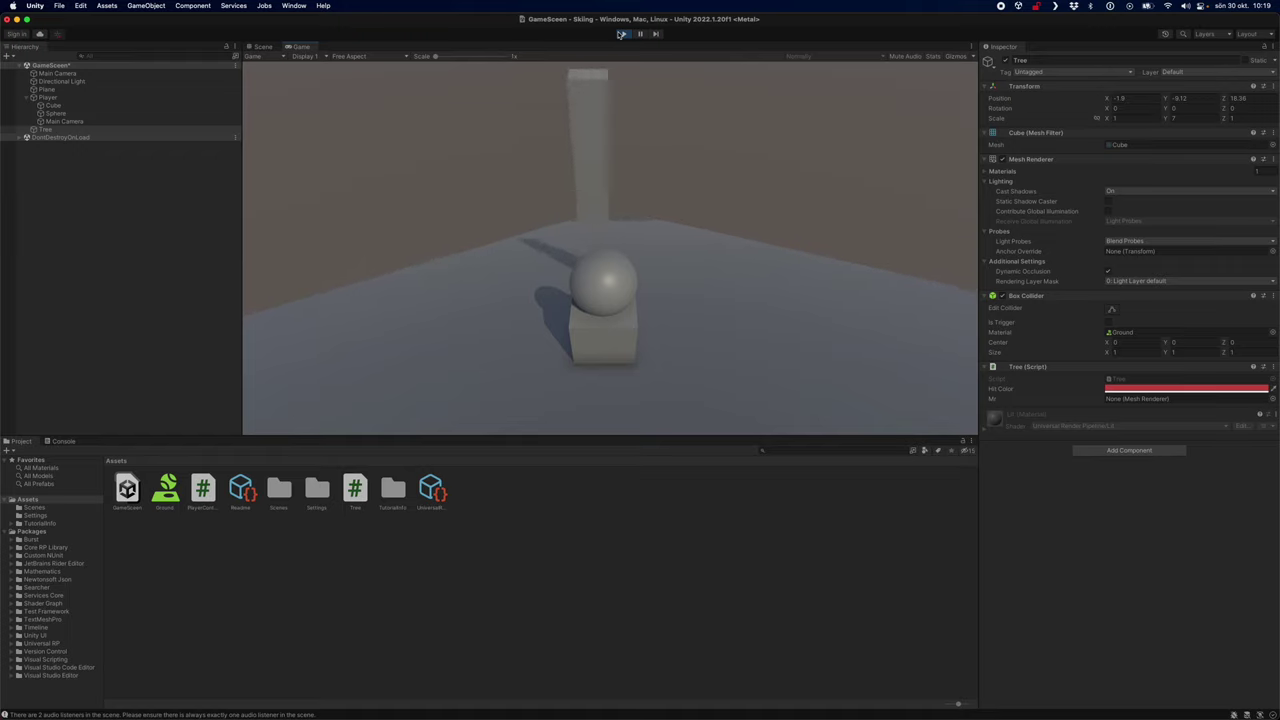
{"action": "left_click", "coordinate": [621, 34]}
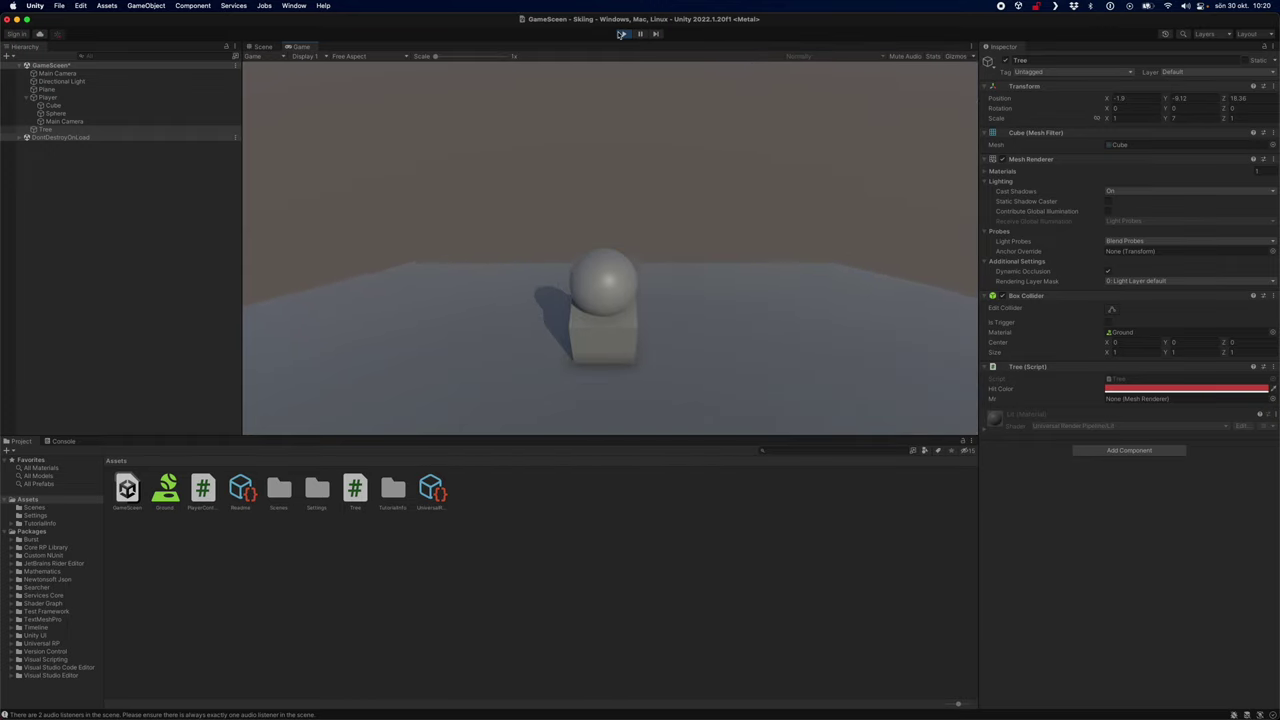
{"action": "left_click", "coordinate": [621, 34]}
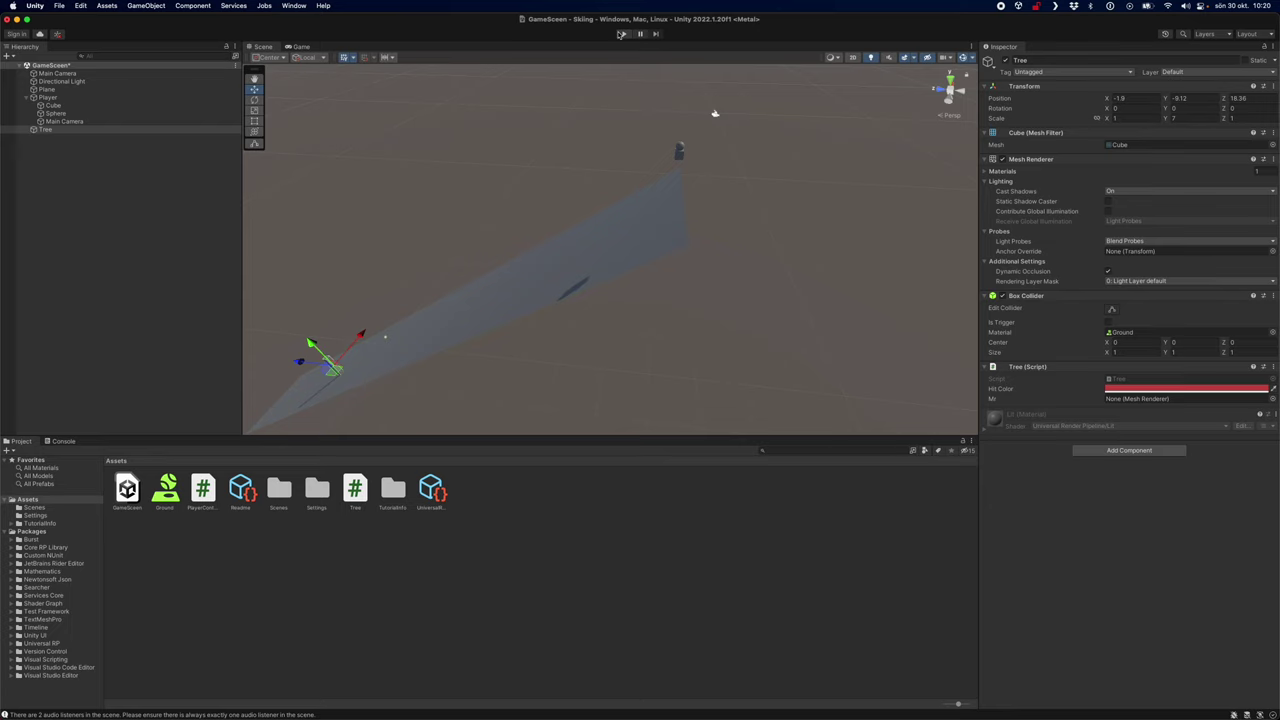
{"action": "left_click", "coordinate": [622, 34]}
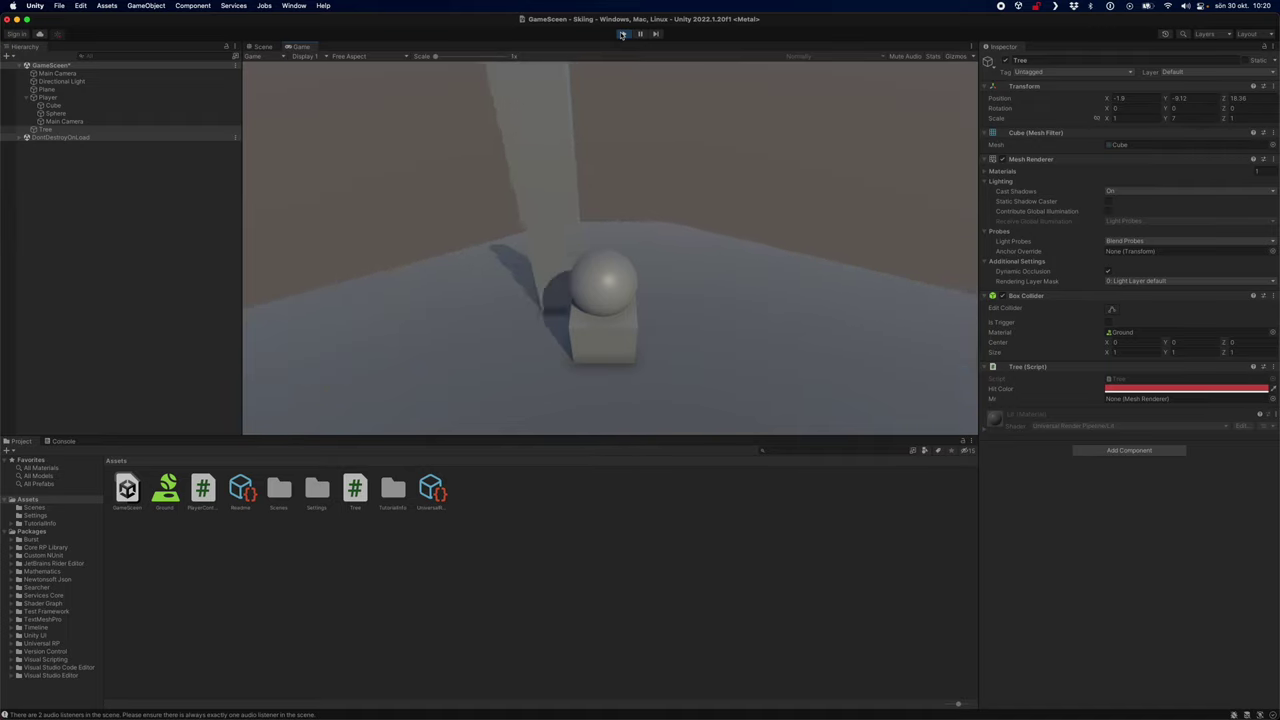
{"action": "left_click", "coordinate": [622, 34]}
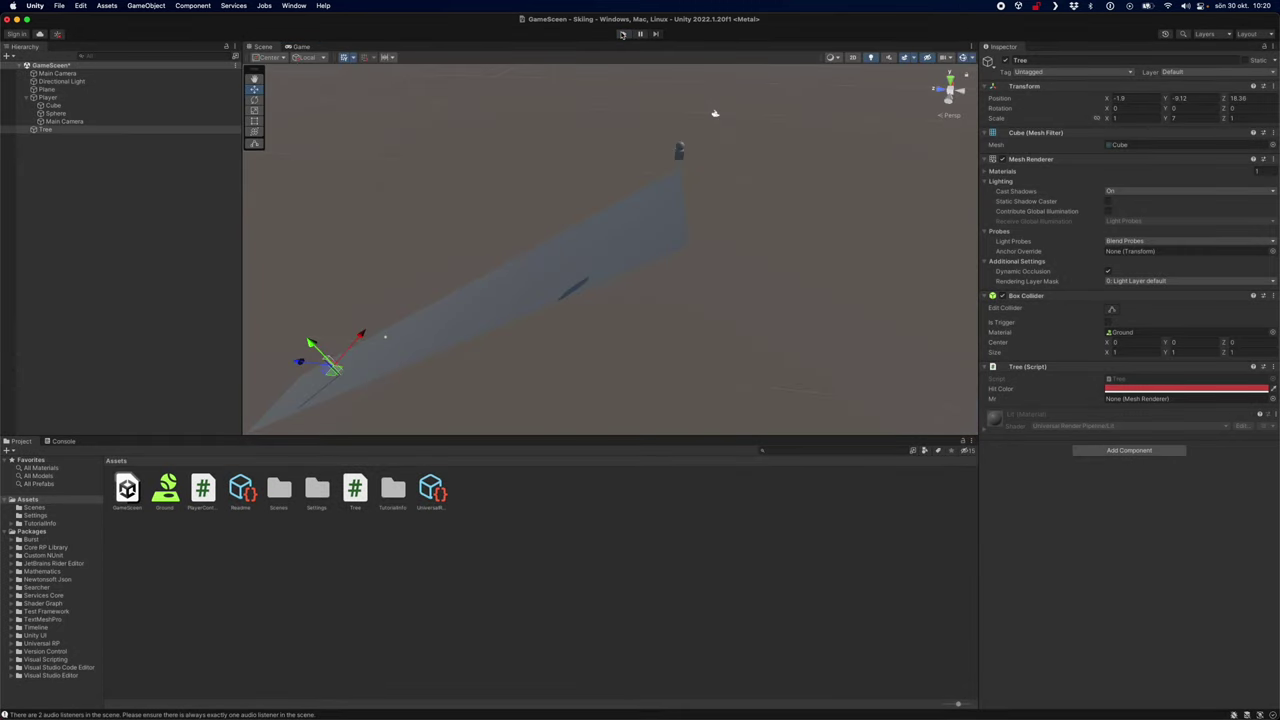
{"action": "left_click", "coordinate": [622, 34]}
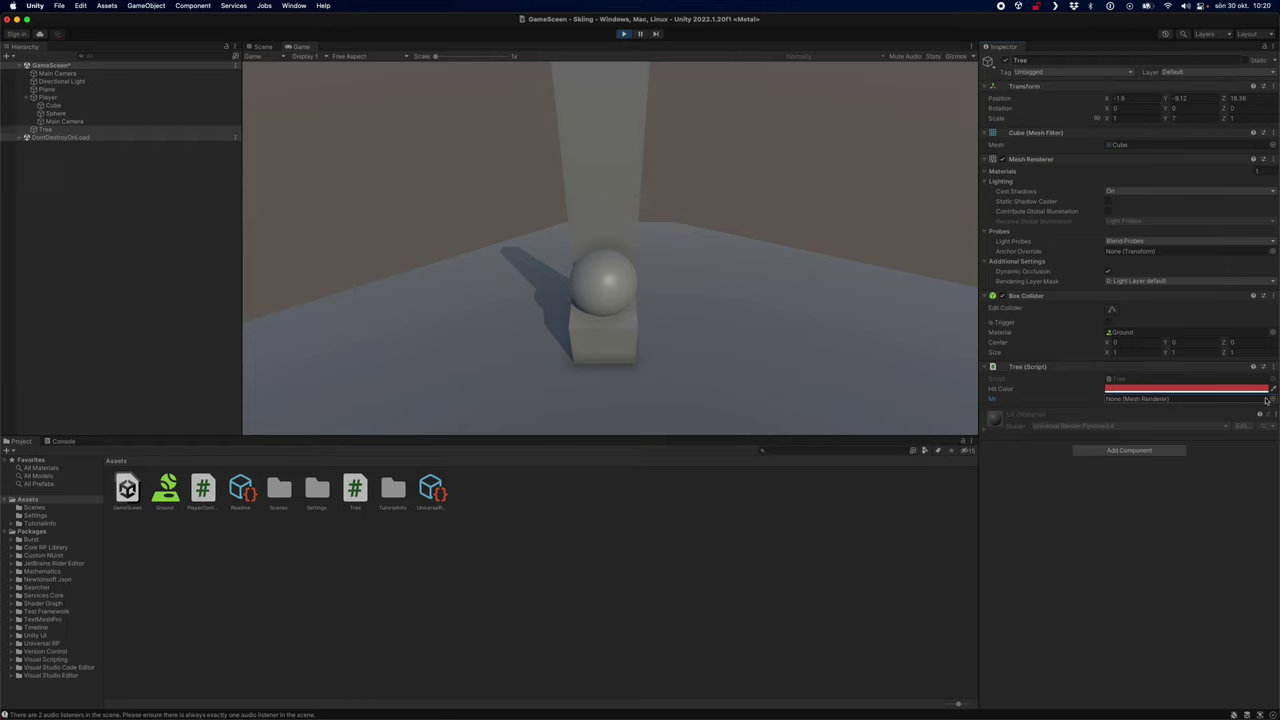
Pick the Tree for the Mr reference during play, then stop the game and revisit Mr
{"action": "left_click", "coordinate": [1271, 399]}
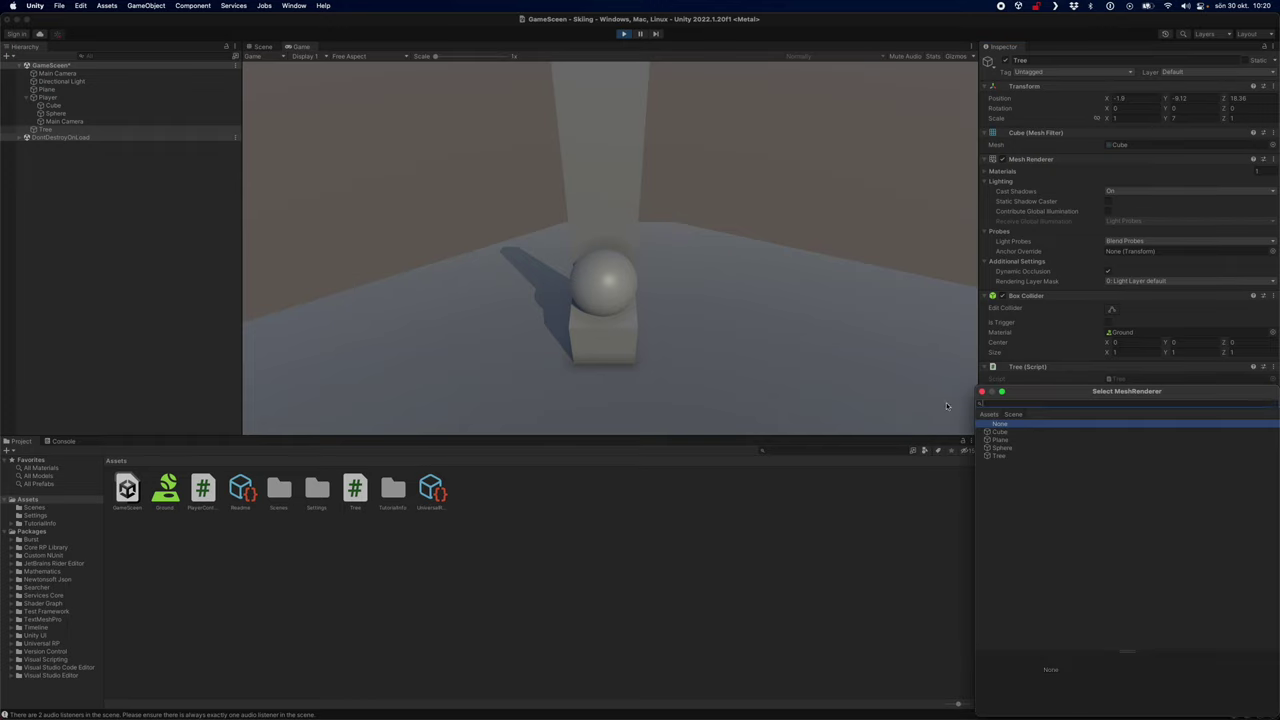
{"action": "double_click", "coordinate": [997, 456]}
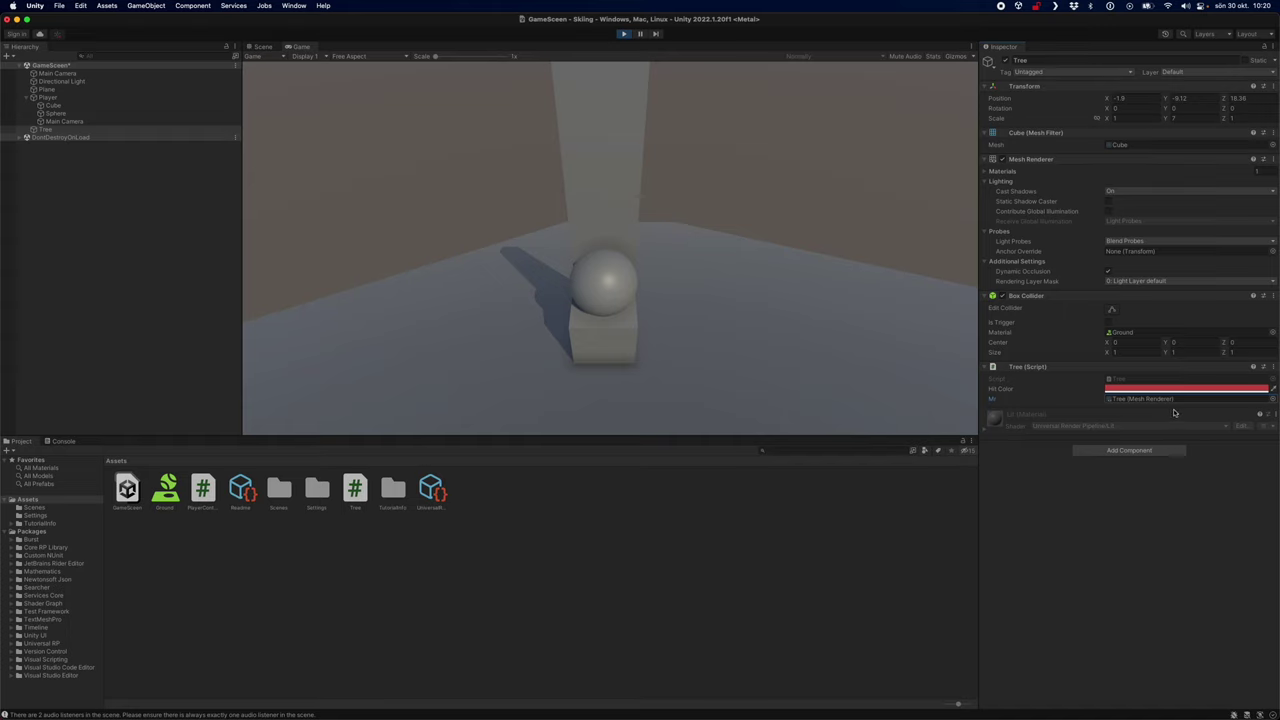
{"action": "left_click", "coordinate": [624, 34]}
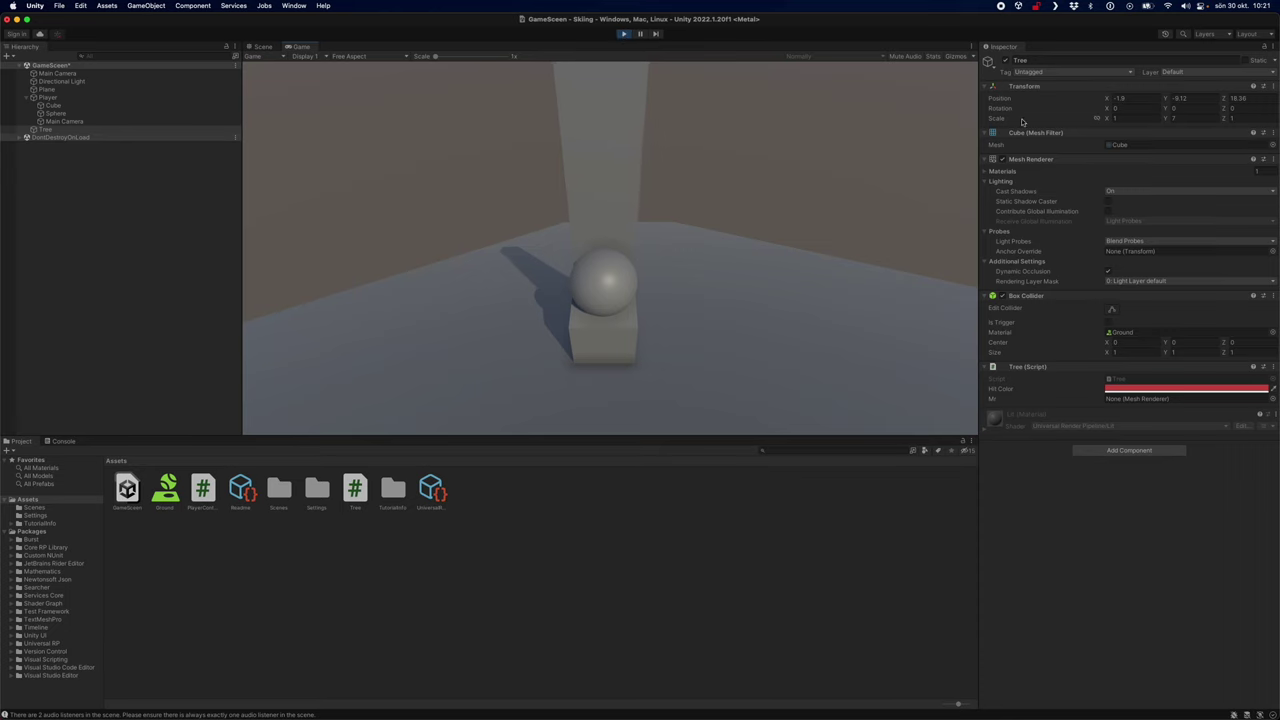
{"action": "left_click", "coordinate": [628, 34]}
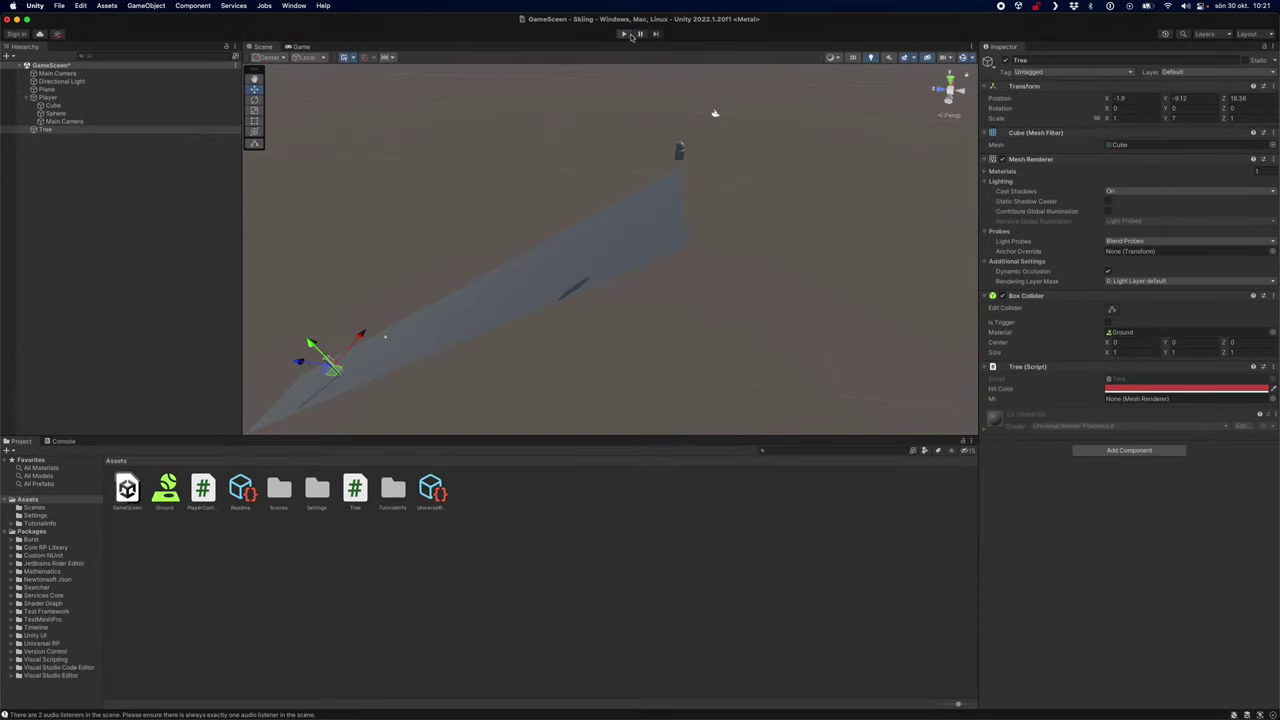
{"action": "left_click", "coordinate": [1243, 398]}
Set Mr to Tree (Mesh Renderer), Hit Color to bright red FF0700, and start the game
{"action": "left_click", "coordinate": [1268, 400]}
{"action": "left_click", "coordinate": [1004, 457]}
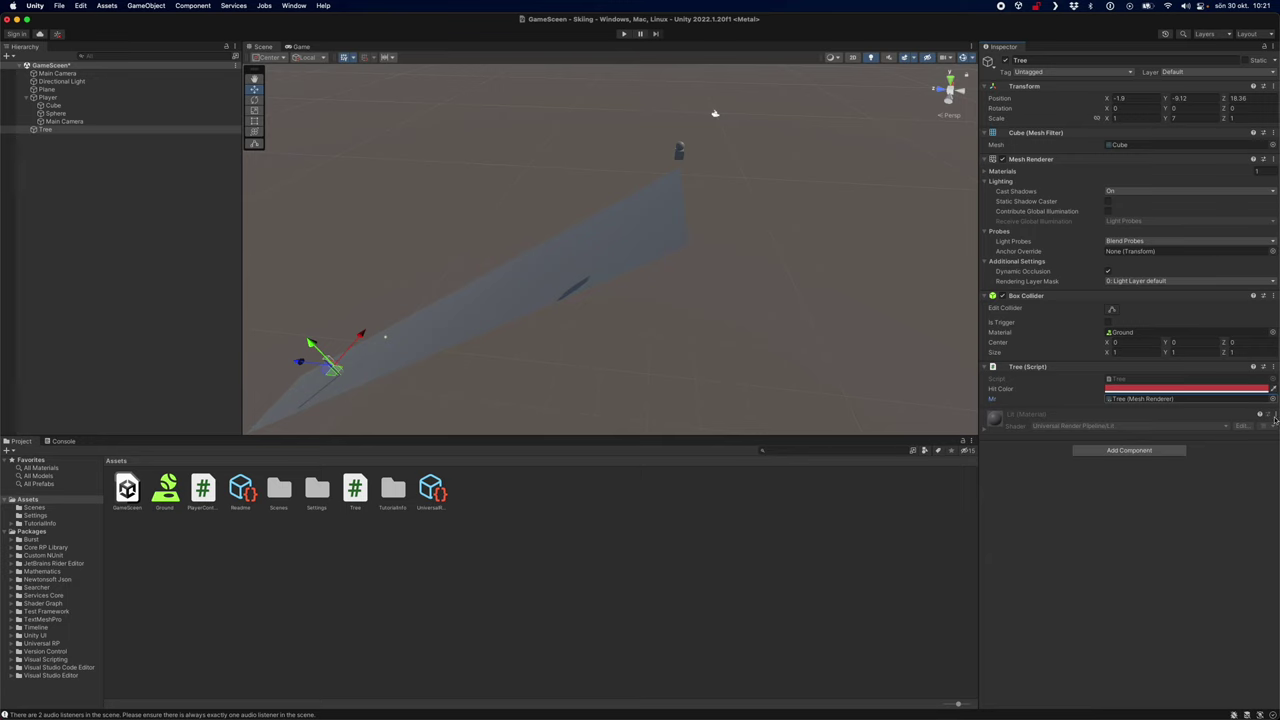
{"action": "left_click", "coordinate": [1190, 388]}
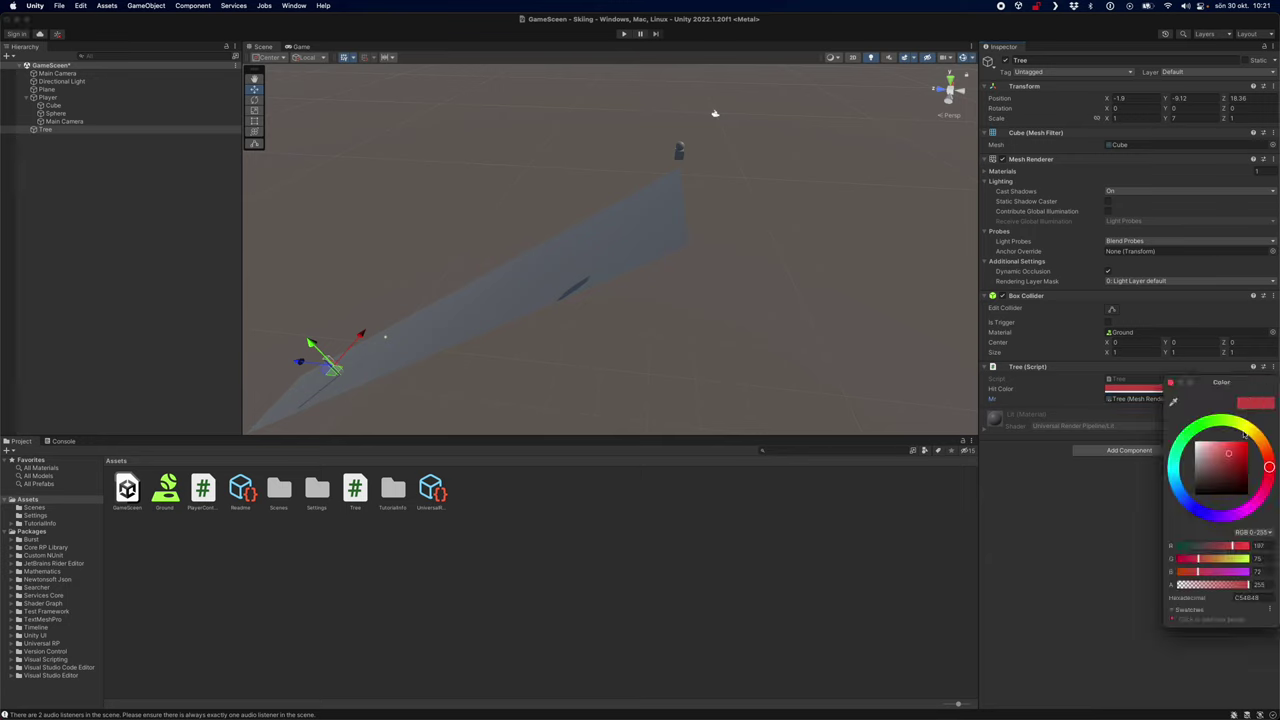
{"action": "mouse_move", "coordinate": [1236, 459]}
{"action": "left_mouse_down"}
{"action": "mouse_move", "coordinate": [1229, 451]}
{"action": "mouse_move", "coordinate": [1250, 441]}
{"action": "left_mouse_up"}
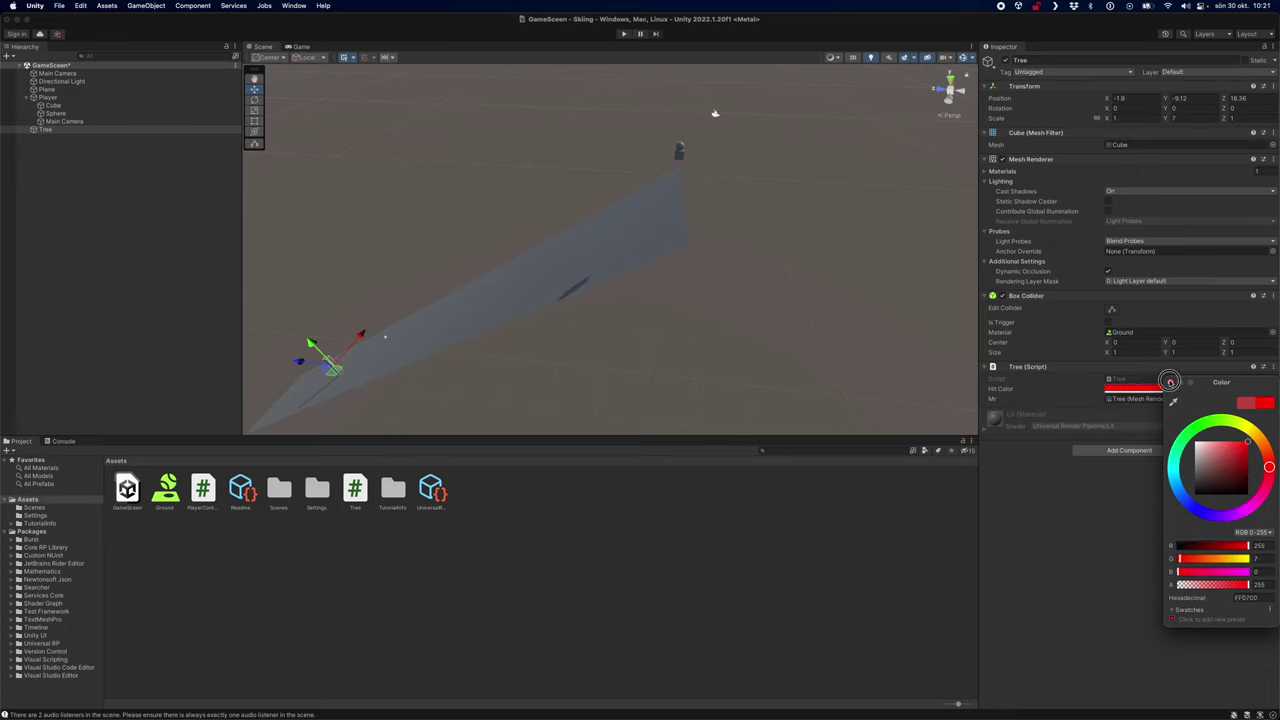
{"action": "left_click", "coordinate": [1170, 382]}
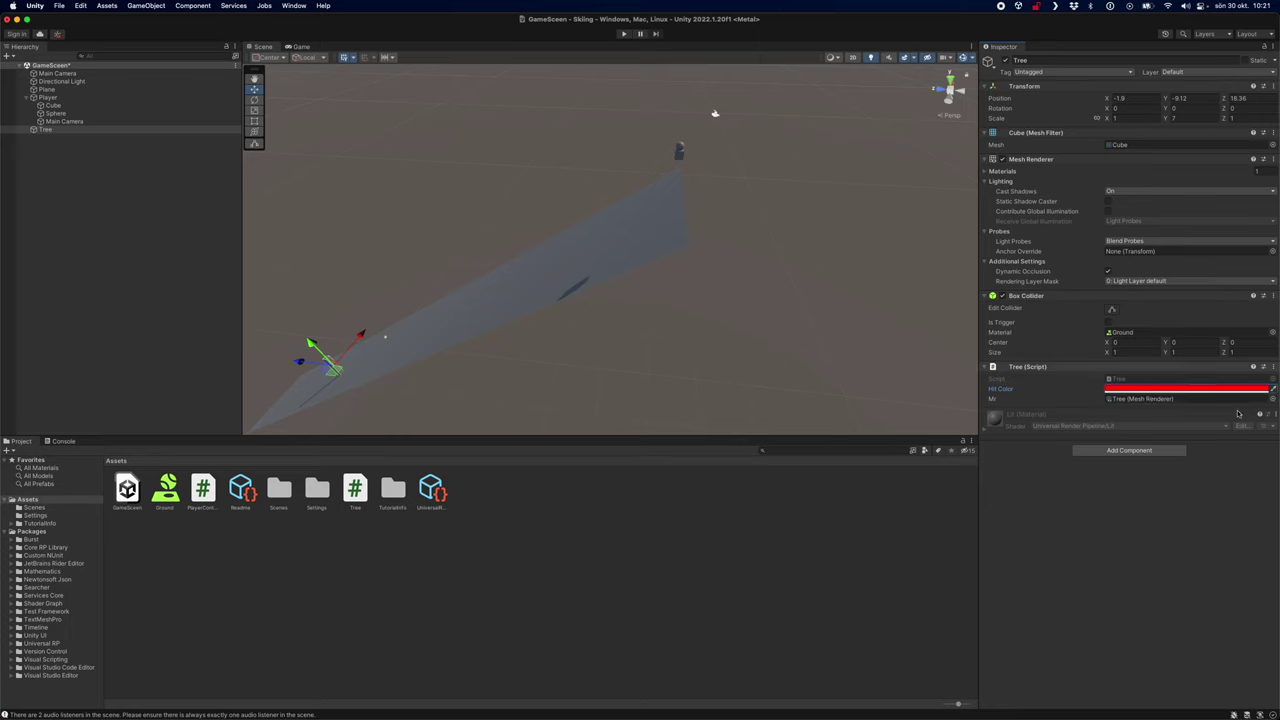
{"action": "left_click", "coordinate": [623, 34]}
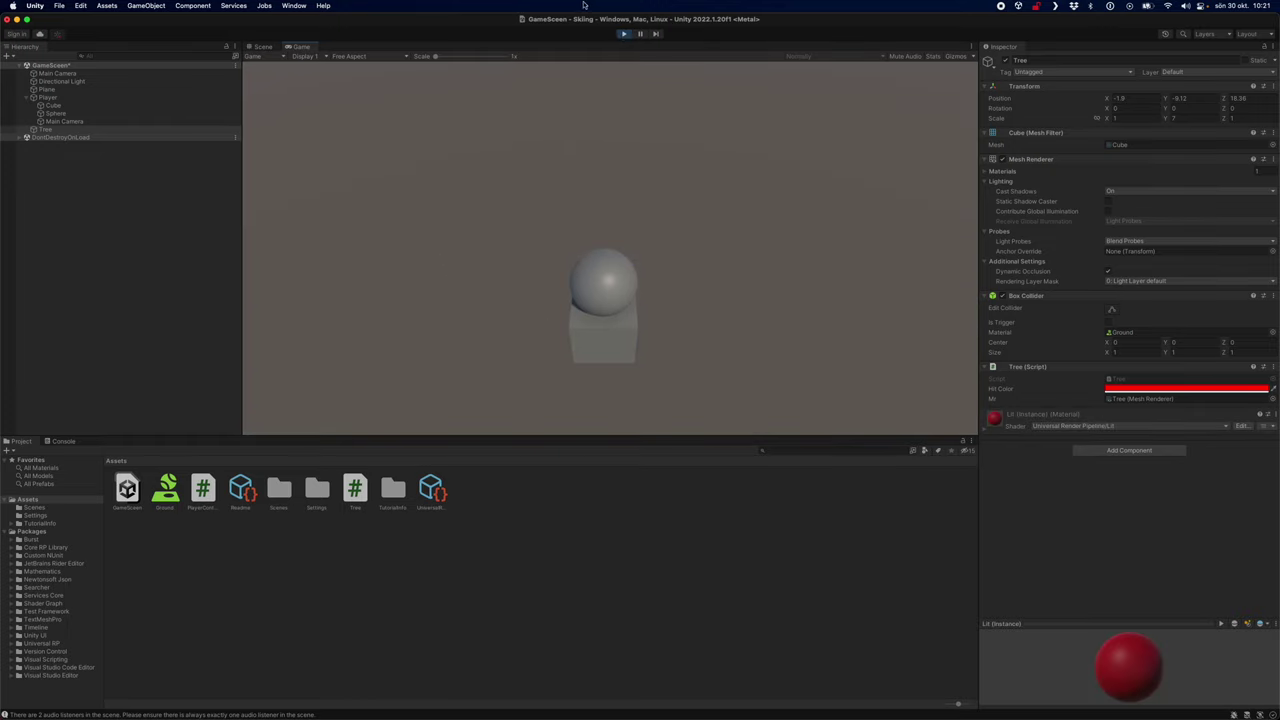
Stop the game and orbit the Scene view around the slope
{"action": "left_click", "coordinate": [624, 34]}
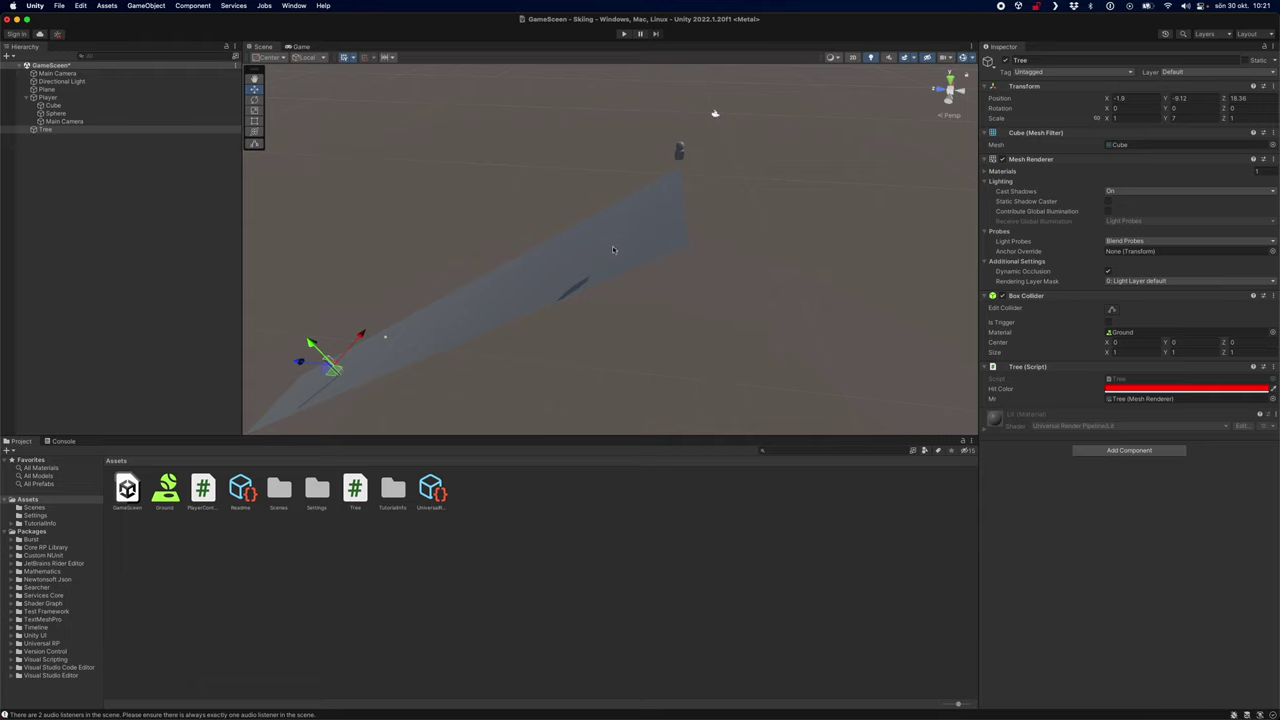
{"action": "middle_click_drag", "start_coordinate": [677, 198], "coordinate": [773, 231]}
{"action": "left_click_drag", "start_coordinate": [773, 227], "coordinate": [818, 204], "text": "alt"}
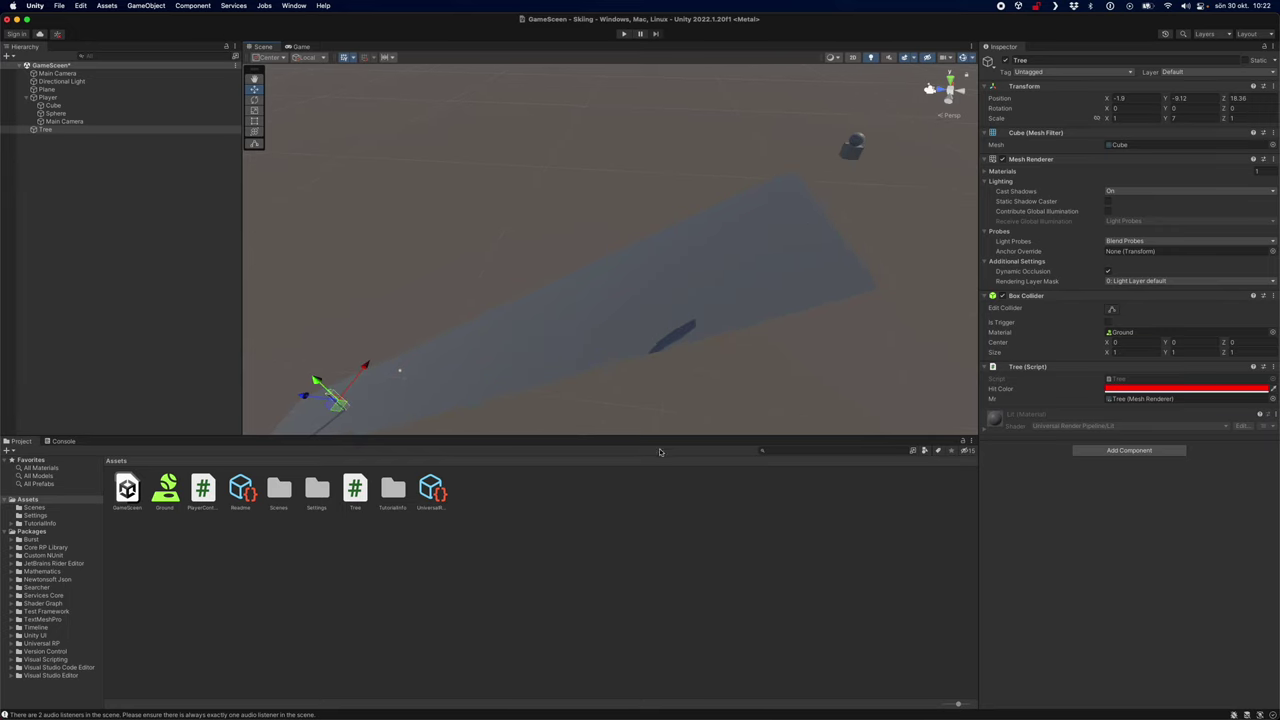
{"action": "right_click", "coordinate": [290, 605]}
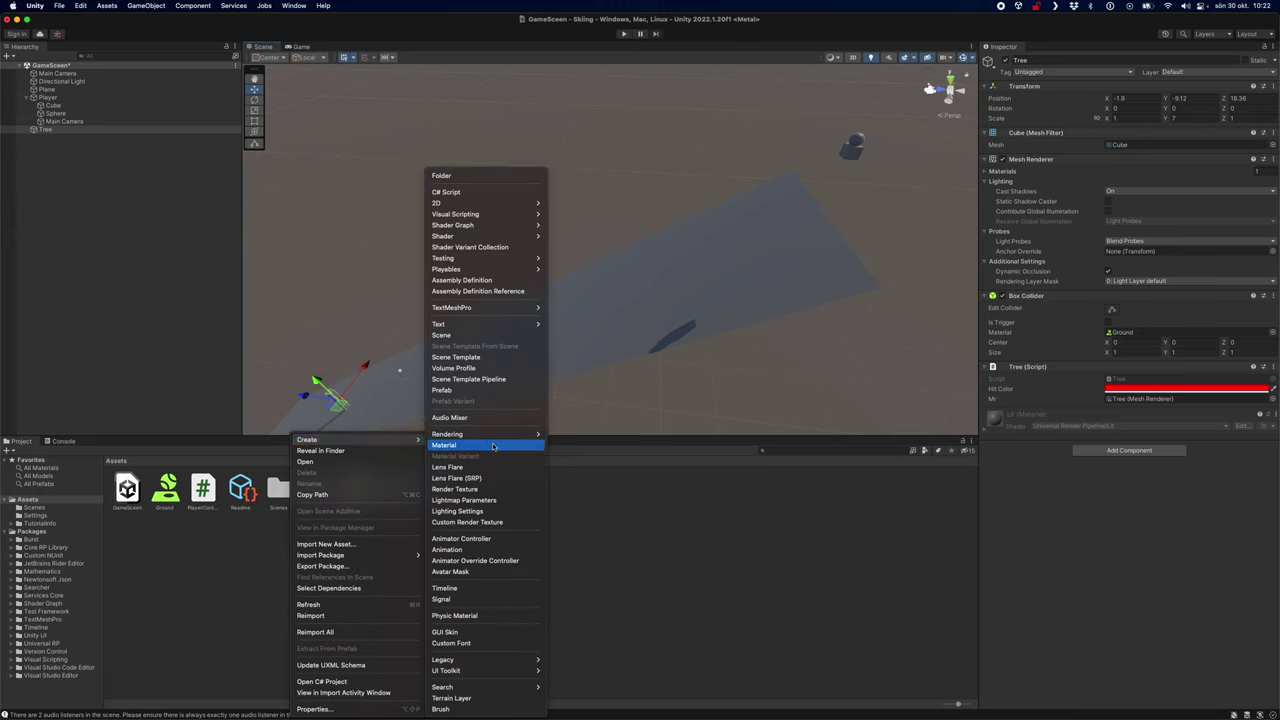
Create a new material named Snow and drag it onto the slope plane
{"action": "left_click", "coordinate": [492, 447]}
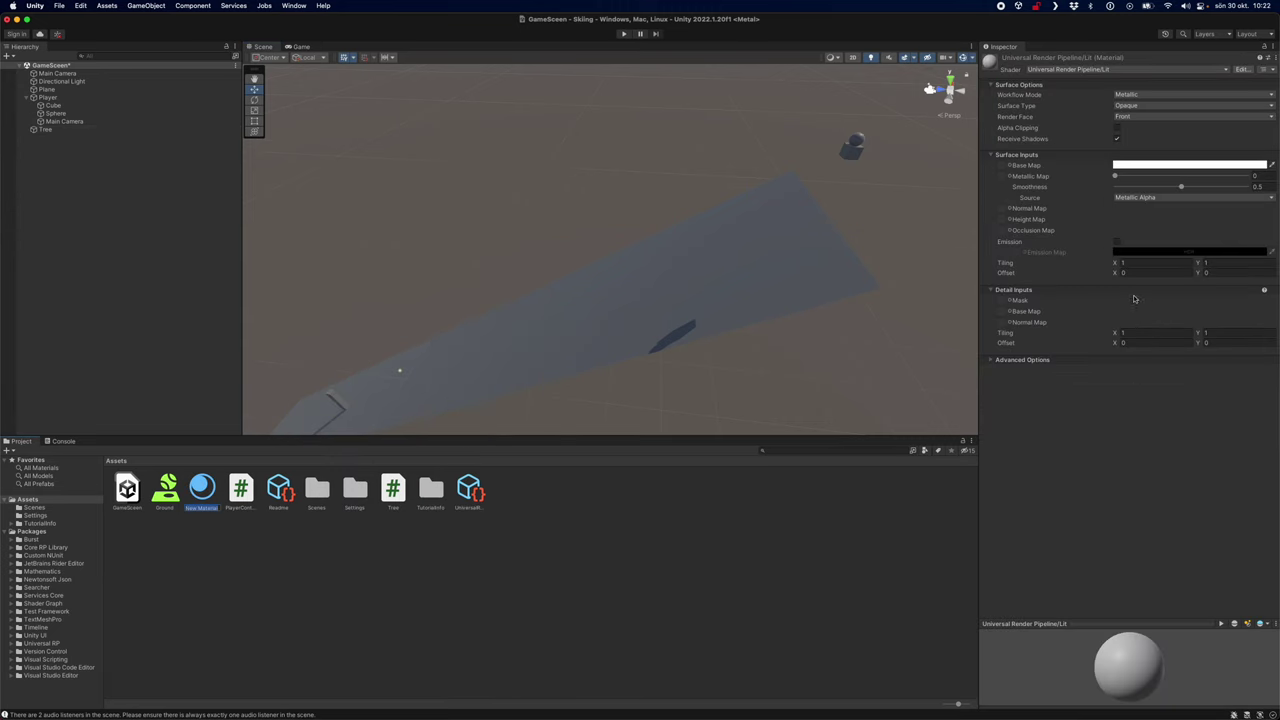
{"action": "left_click", "coordinate": [1262, 166]}
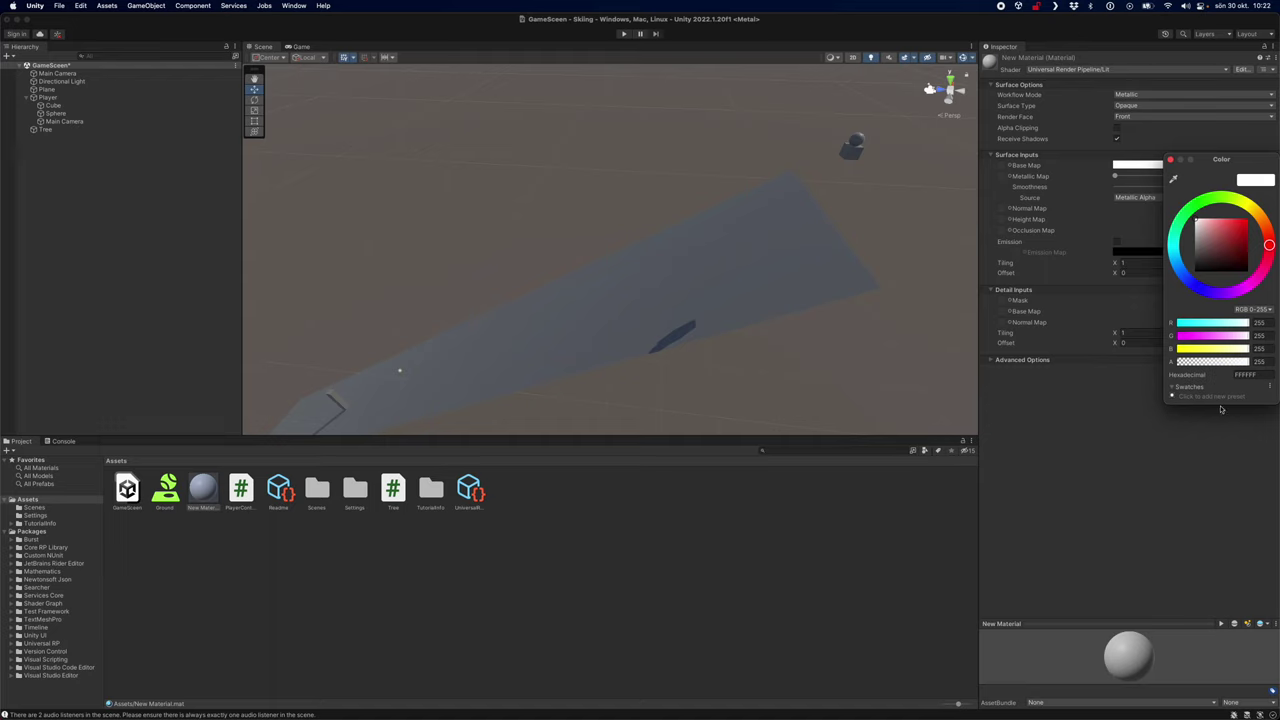
{"action": "left_click", "coordinate": [1250, 457]}
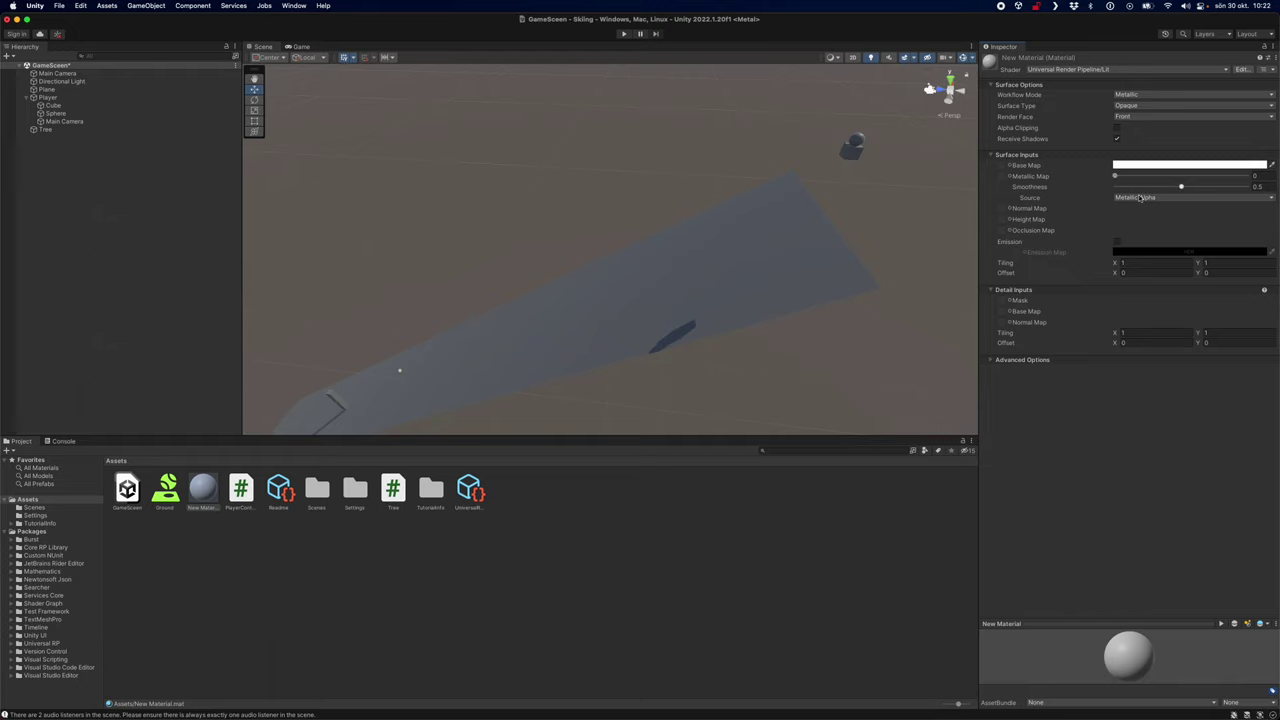
{"action": "left_click", "coordinate": [196, 508]}
{"action": "type", "text": "G"}
{"action": "type", "text": "now"}
{"action": "key", "text": "Return"}
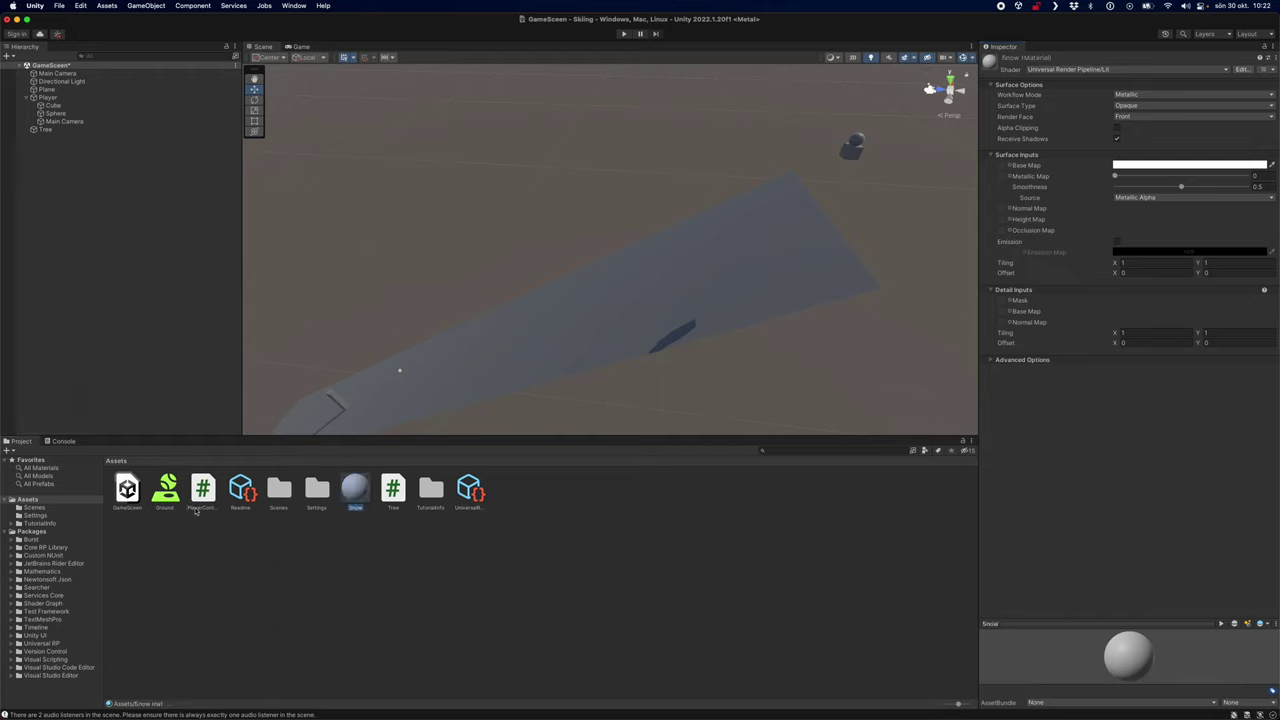
{"action": "left_click_drag", "start_coordinate": [362, 490], "coordinate": [486, 362]}
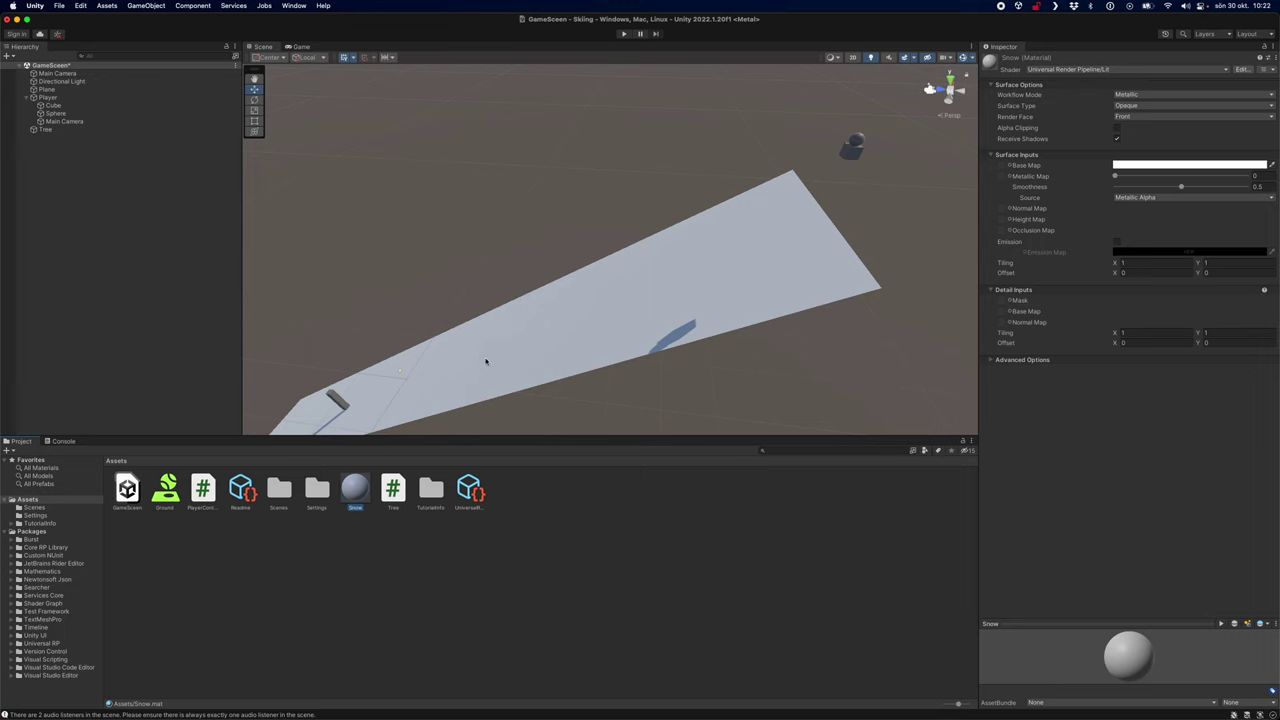
{"action": "left_click", "coordinate": [332, 405]}
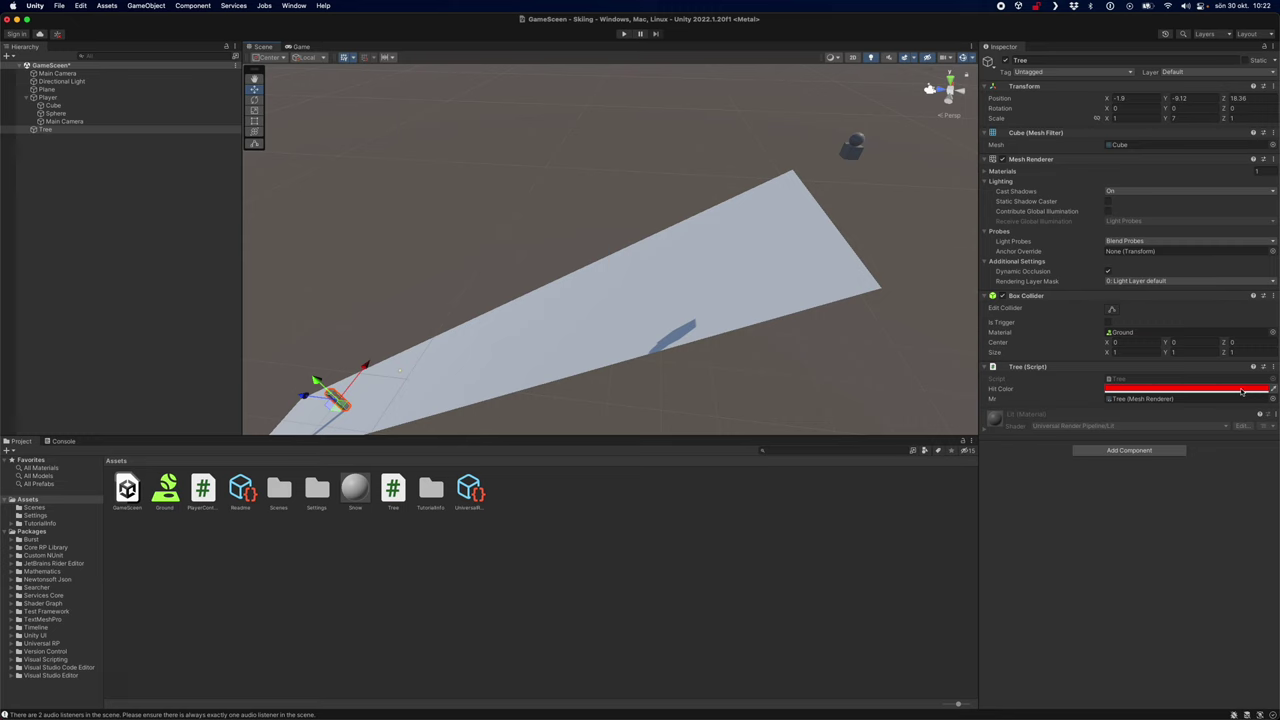
Create another material asset in the Project panel and name it TreeBody
{"action": "right_click", "coordinate": [577, 528]}
{"action": "mouse_move", "coordinate": [661, 444]}
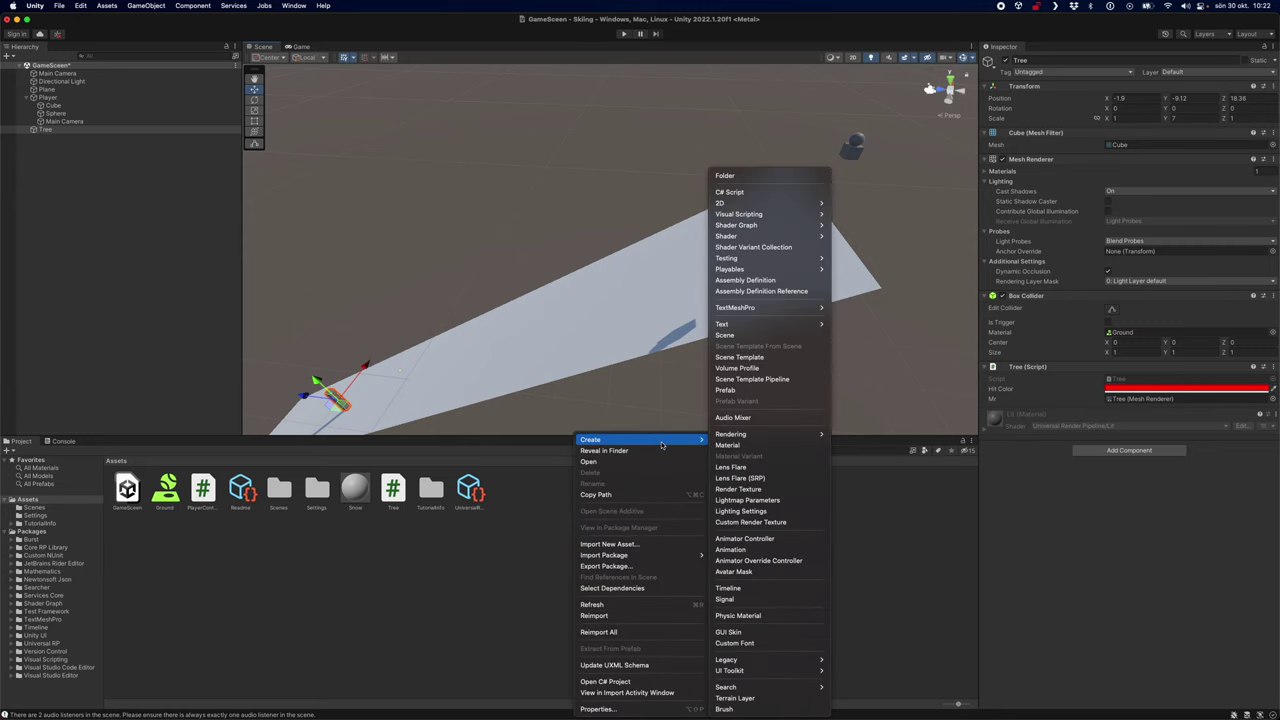
{"action": "left_click", "coordinate": [756, 447]}
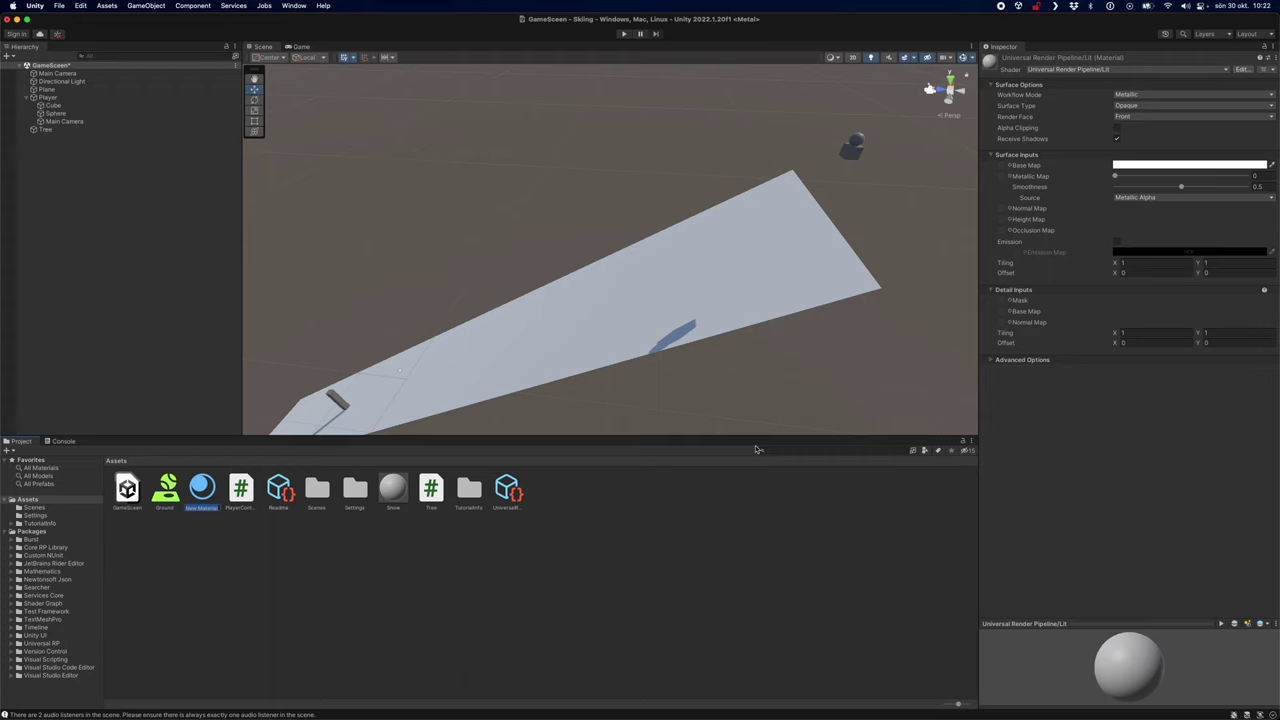
{"action": "type", "text": "S"}
{"action": "key", "text": "Return"}
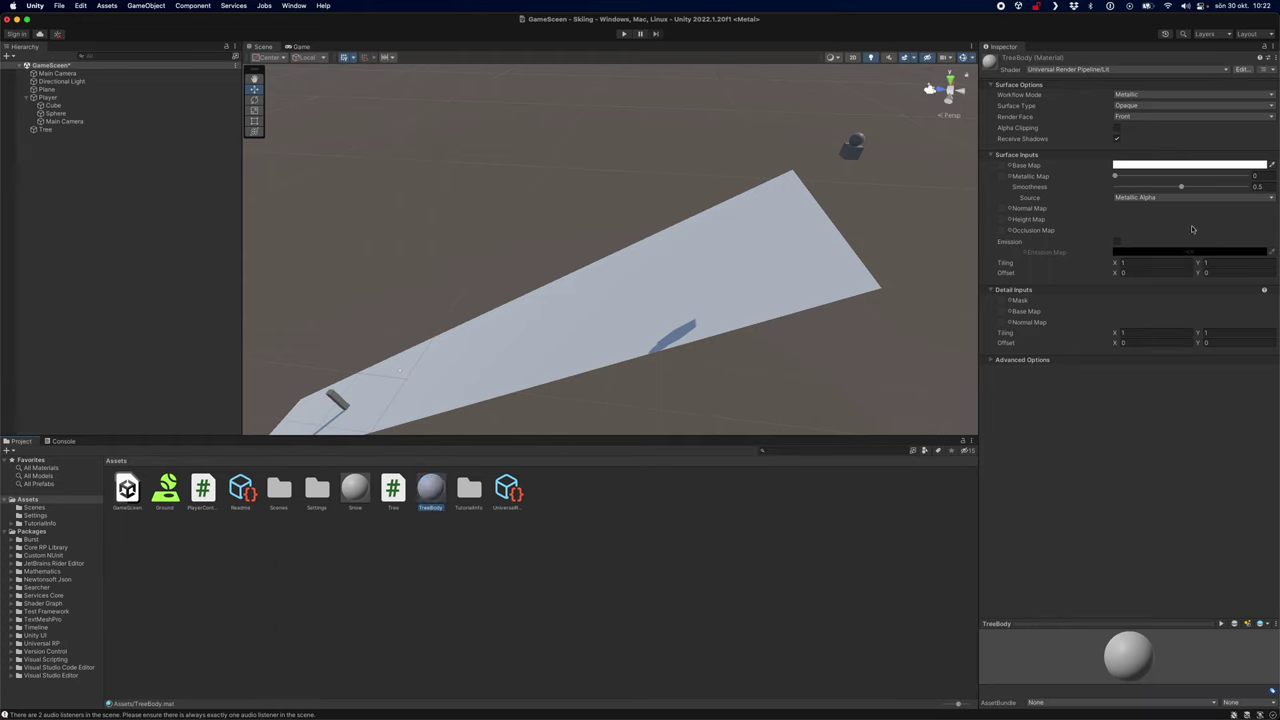
Set TreeBody's base colour to brown and apply it to the tree on the slope
{"action": "left_click", "coordinate": [1255, 168]}
{"action": "mouse_move", "coordinate": [1255, 262]}
{"action": "left_mouse_down"}
{"action": "mouse_move", "coordinate": [1230, 235]}
{"action": "mouse_move", "coordinate": [1197, 256]}
{"action": "mouse_move", "coordinate": [1224, 255]}
{"action": "mouse_move", "coordinate": [1204, 250]}
{"action": "mouse_move", "coordinate": [1221, 240]}
{"action": "left_mouse_up"}
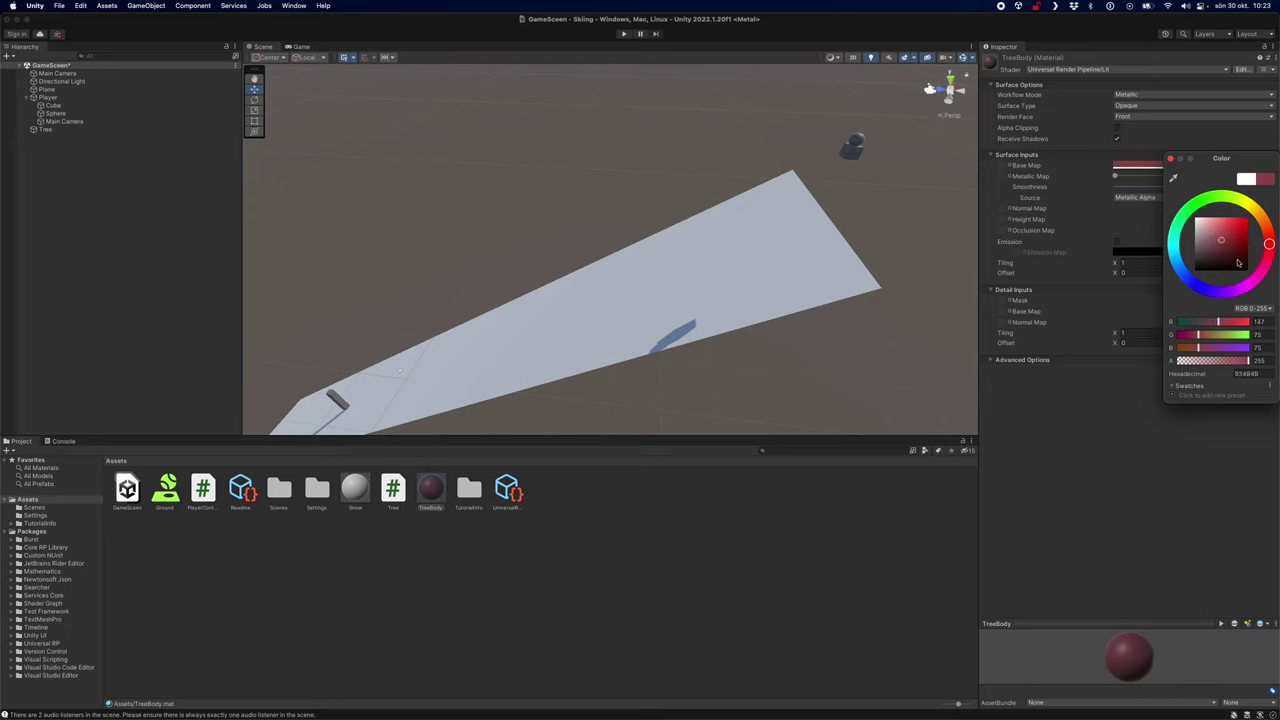
{"action": "left_click_drag", "start_coordinate": [1199, 347], "coordinate": [1140, 340]}
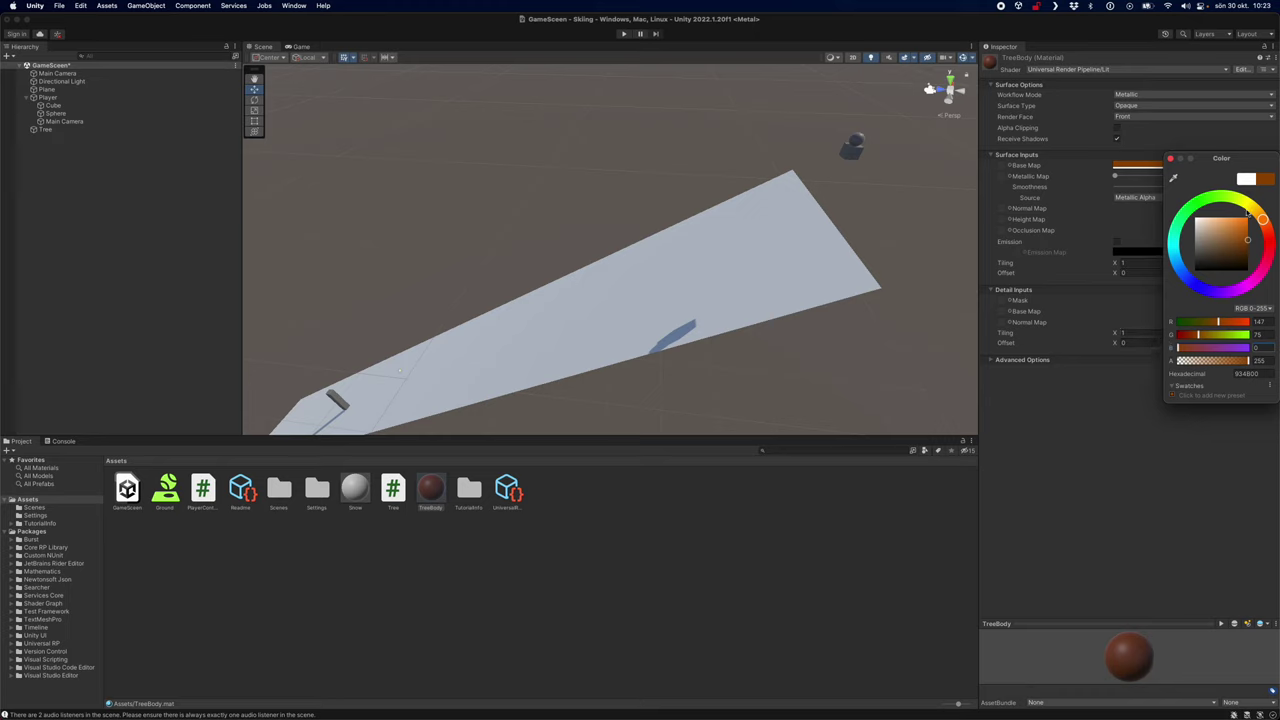
{"action": "mouse_move", "coordinate": [1246, 244]}
{"action": "left_mouse_down"}
{"action": "mouse_move", "coordinate": [1245, 217]}
{"action": "mouse_move", "coordinate": [1260, 211]}
{"action": "mouse_move", "coordinate": [1255, 247]}
{"action": "left_mouse_up"}
{"action": "left_click", "coordinate": [600, 572]}
{"action": "left_click_drag", "start_coordinate": [436, 490], "coordinate": [331, 402]}
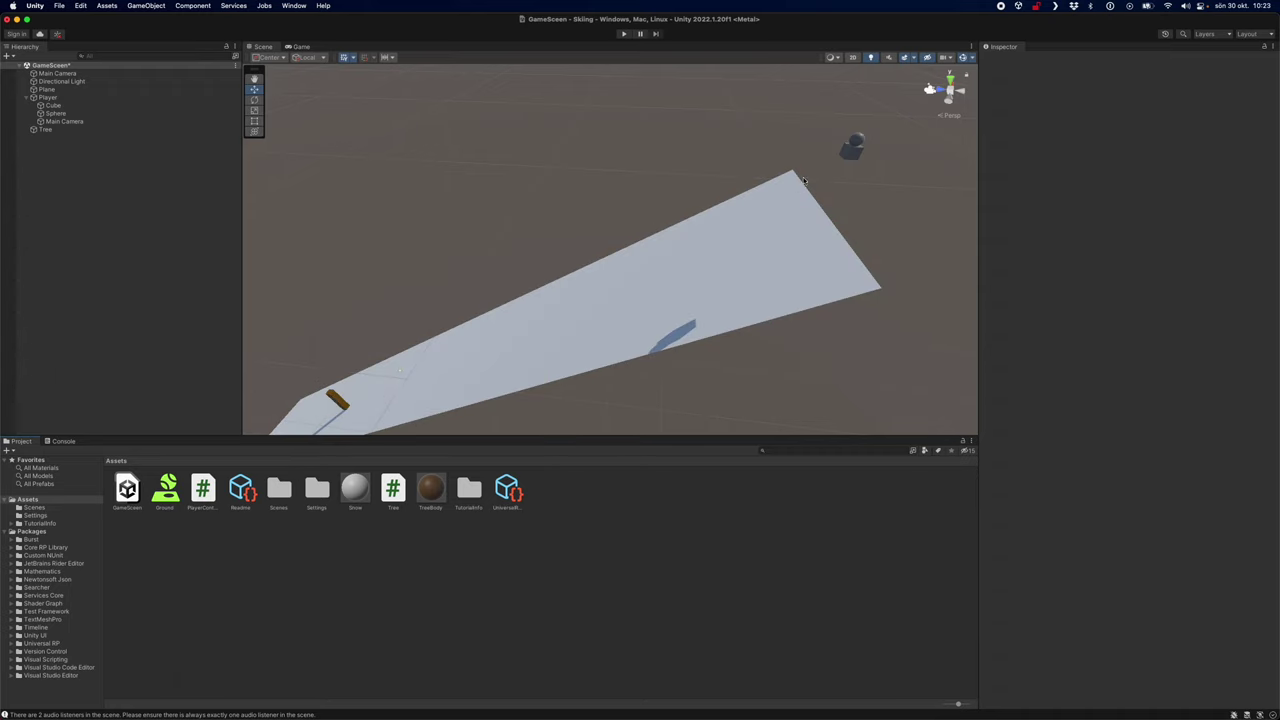
{"action": "left_click", "coordinate": [855, 152]}
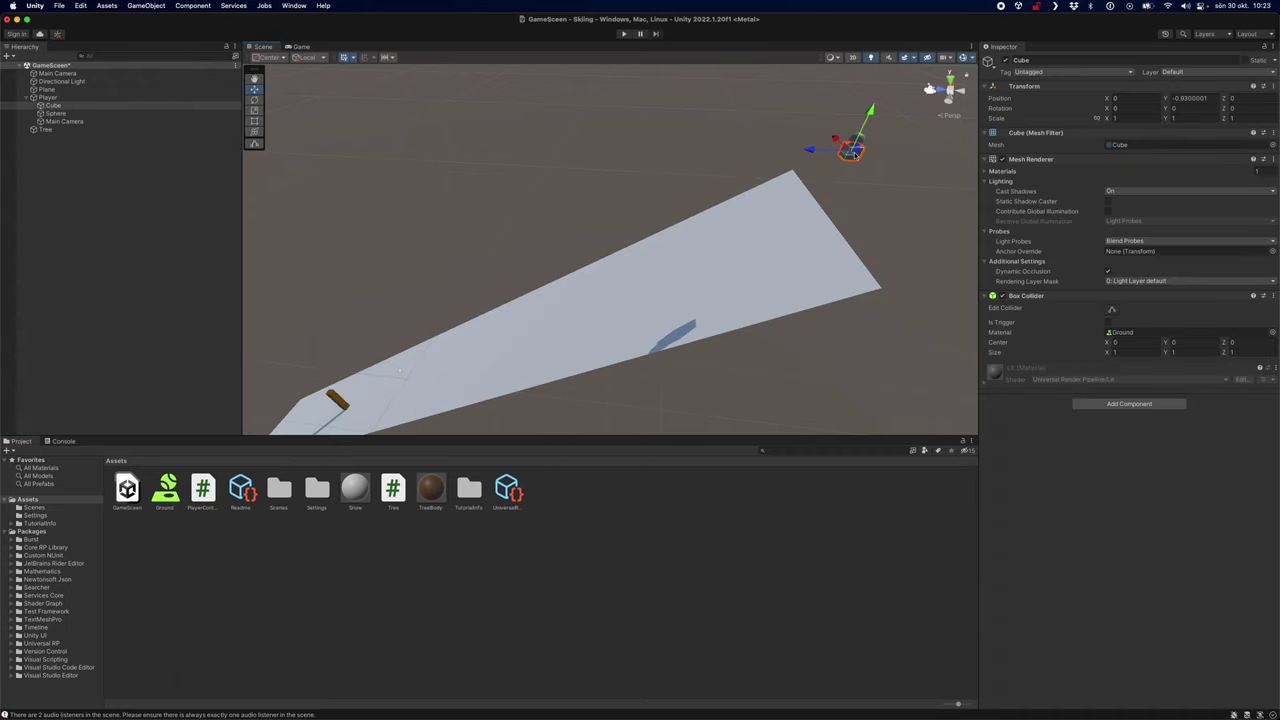
Create a new material asset named PlayerBelly
{"action": "right_click", "coordinate": [565, 555]}
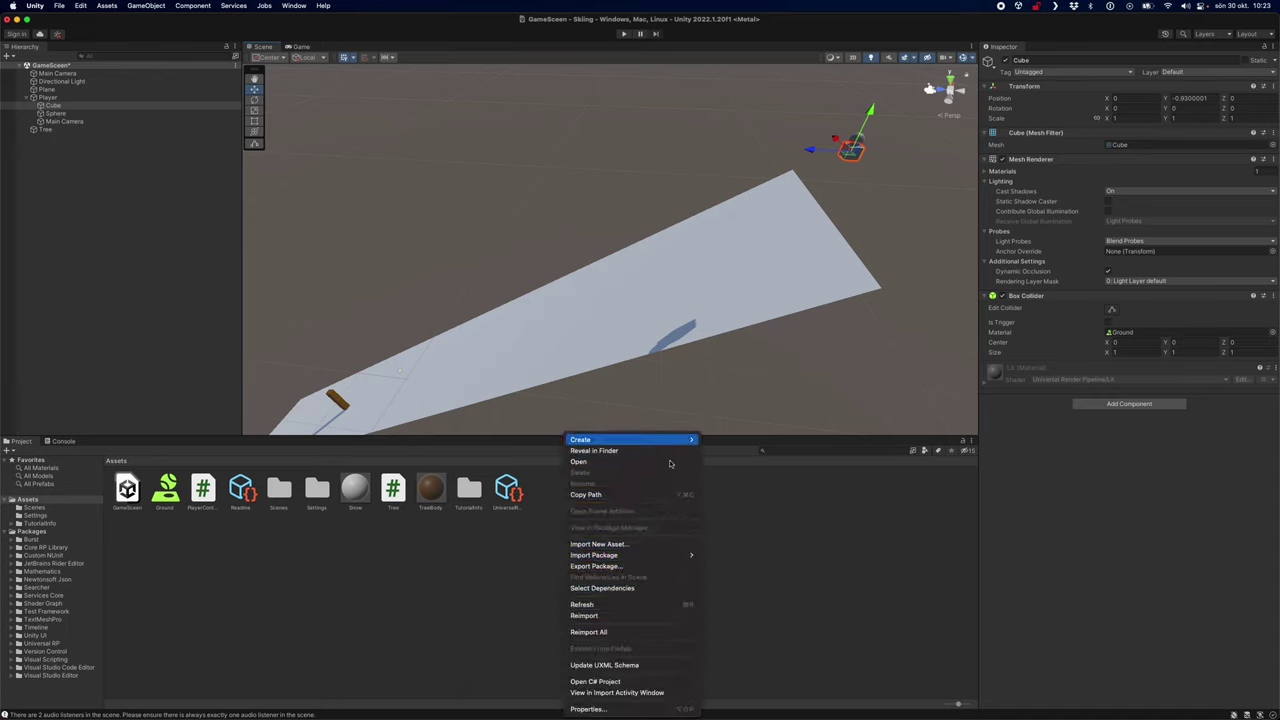
{"action": "mouse_move", "coordinate": [660, 440]}
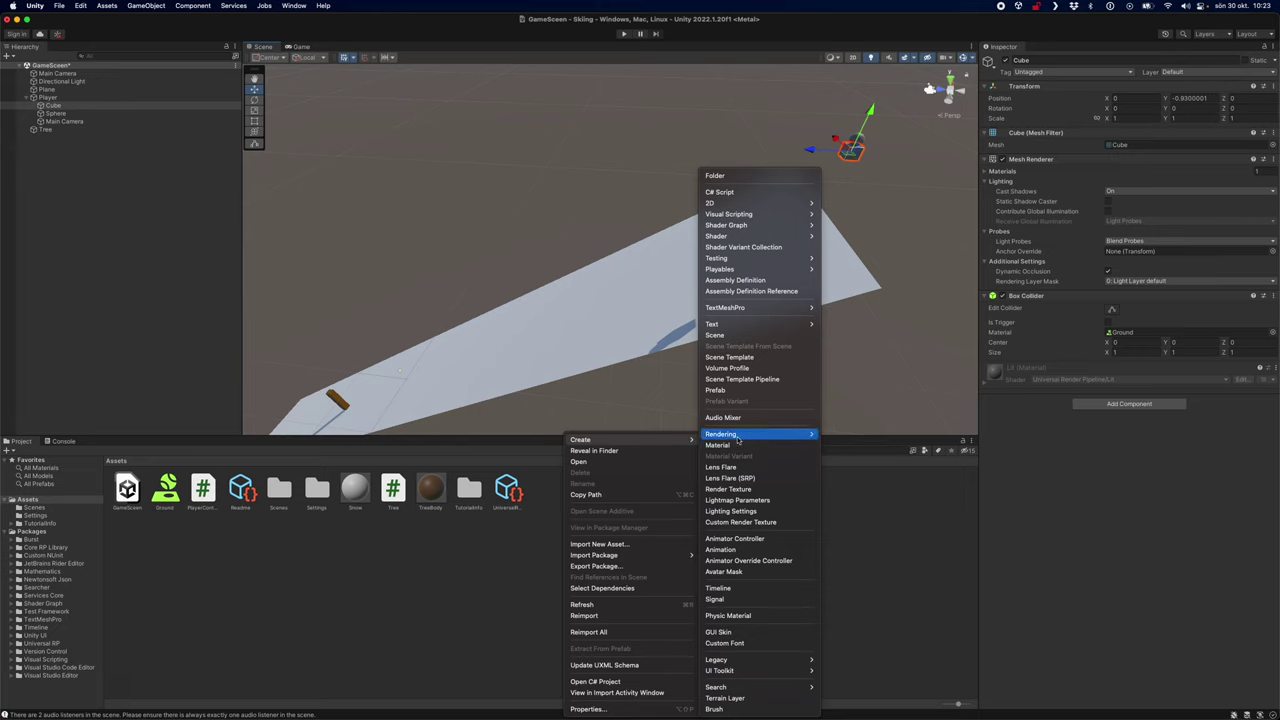
{"action": "left_click", "coordinate": [749, 446]}
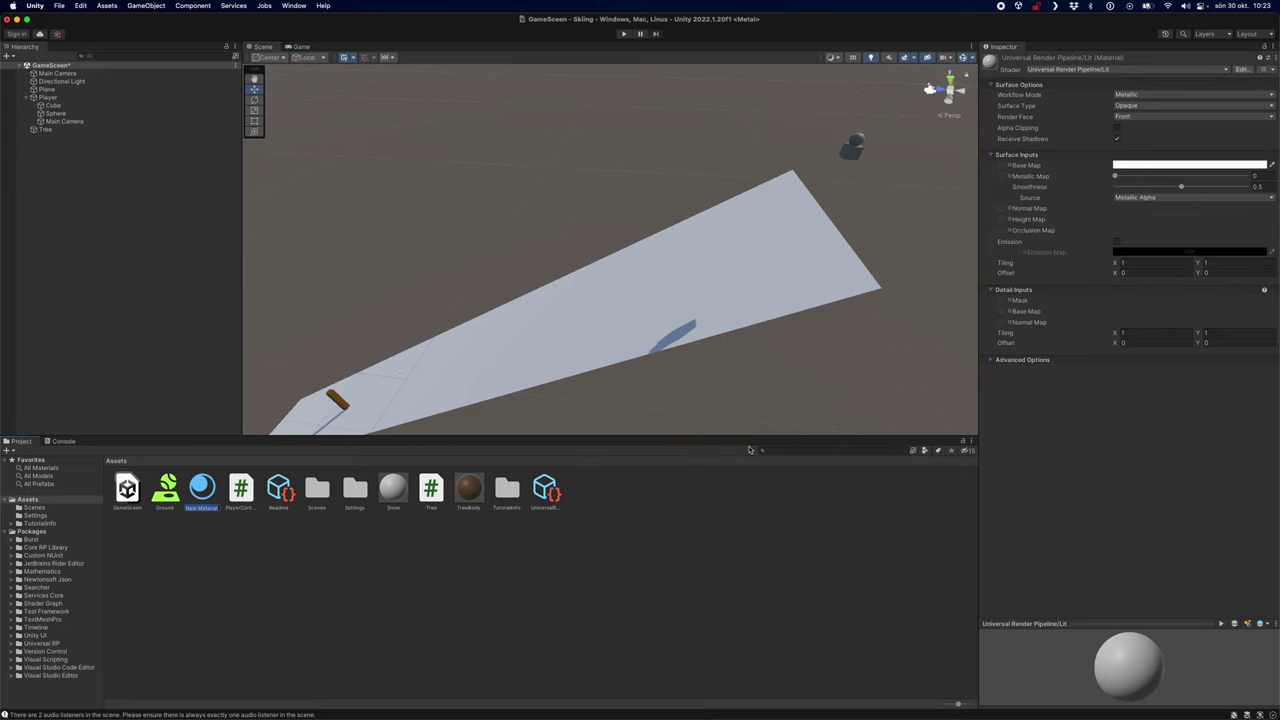
{"action": "type", "text": "T"}
{"action": "key", "text": "Return"}
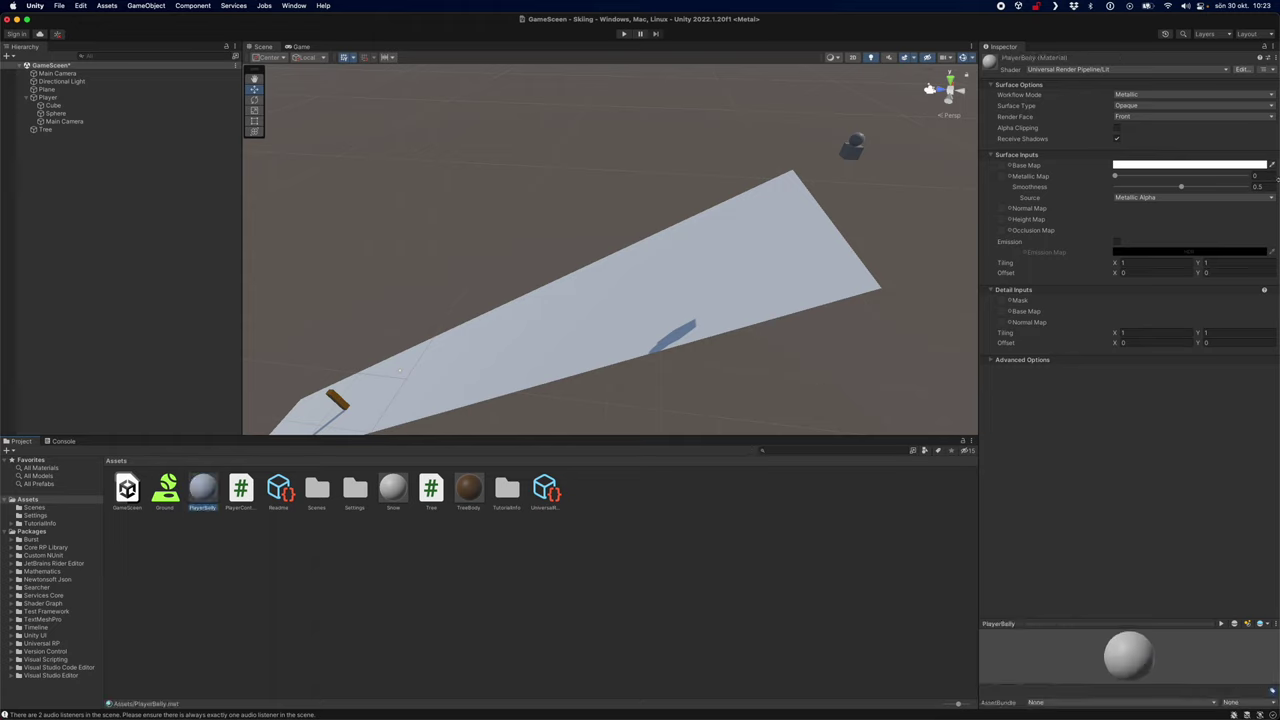
Give PlayerBelly a vivid blue base colour and apply it to the player's cube body
{"action": "left_click", "coordinate": [1265, 165]}
{"action": "left_click", "coordinate": [1174, 298]}
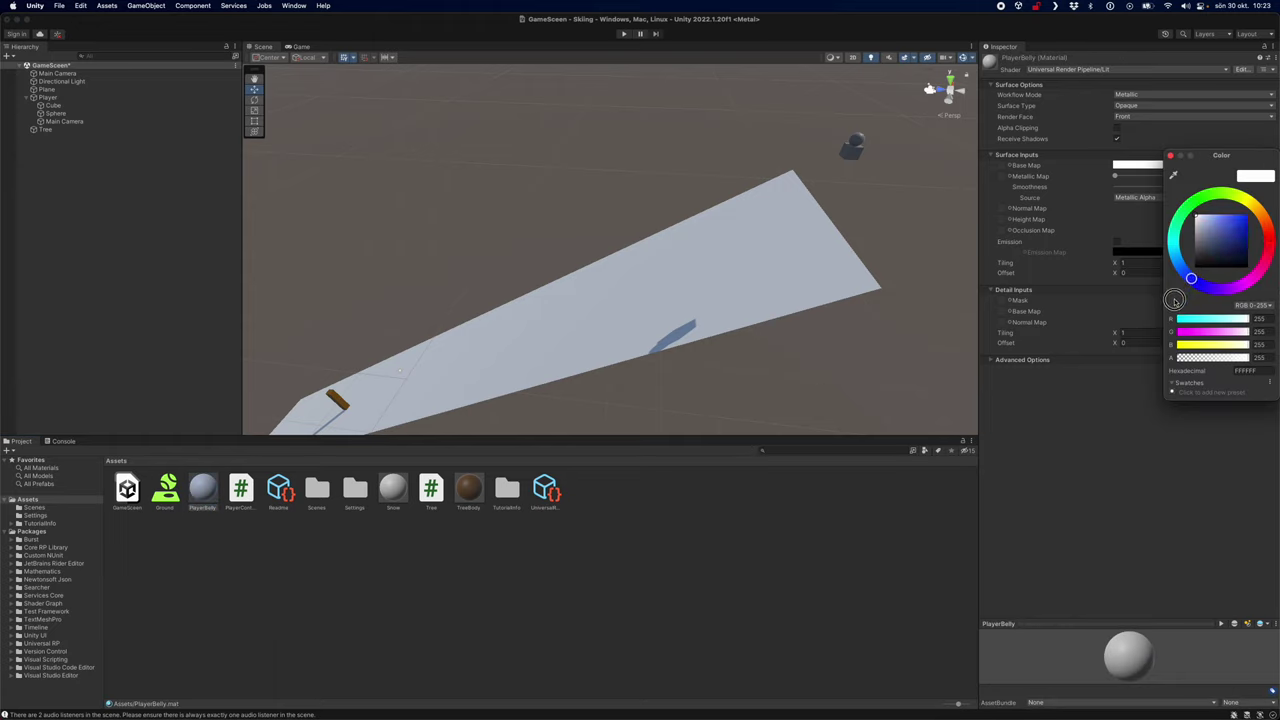
{"action": "left_click", "coordinate": [1250, 212]}
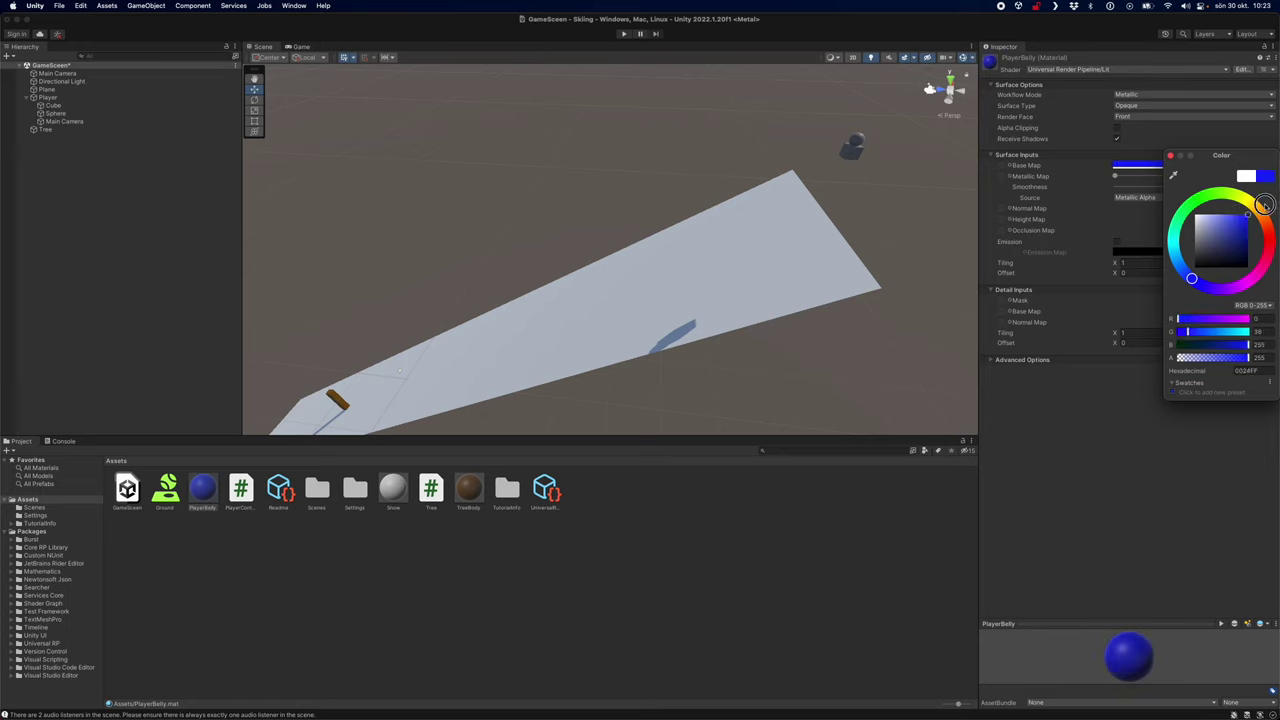
{"action": "left_click", "coordinate": [1170, 155]}
{"action": "left_click_drag", "start_coordinate": [202, 487], "coordinate": [850, 155]}
{"action": "left_click", "coordinate": [855, 146]}
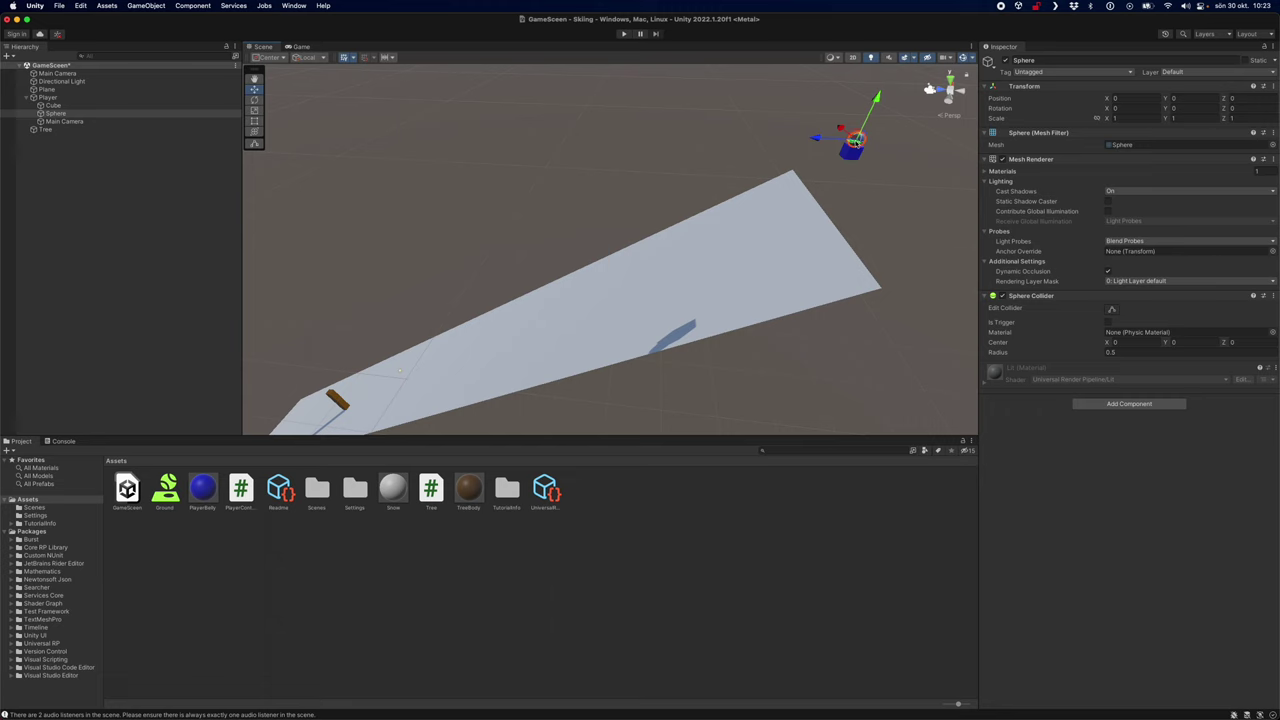
Create a new material asset named PlayerHead
{"action": "right_click", "coordinate": [594, 522]}
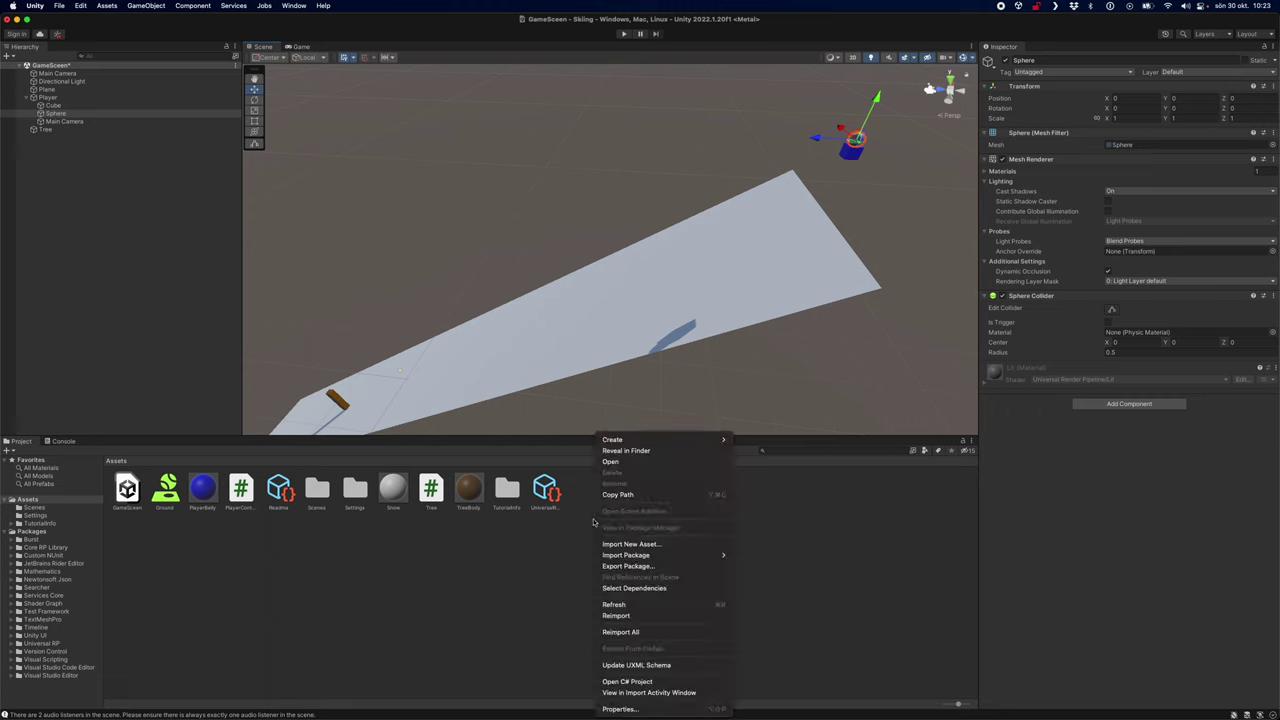
{"action": "mouse_move", "coordinate": [660, 440]}
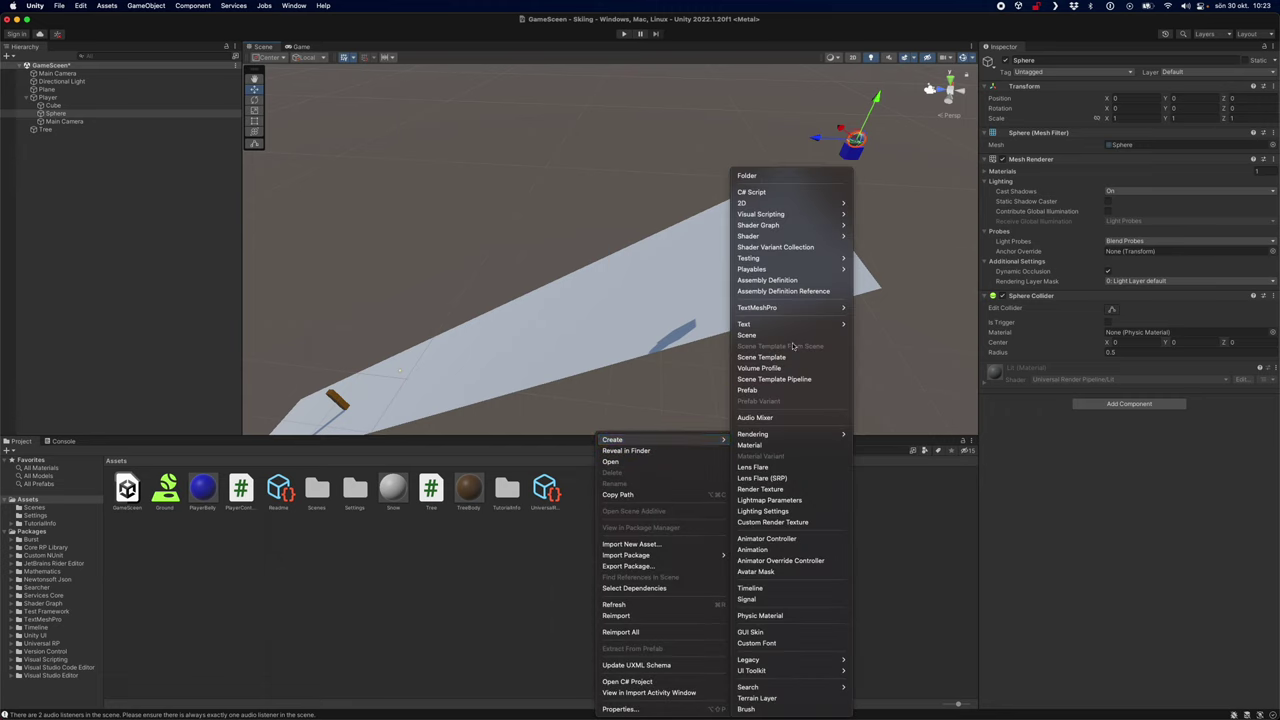
{"action": "left_click", "coordinate": [777, 445]}
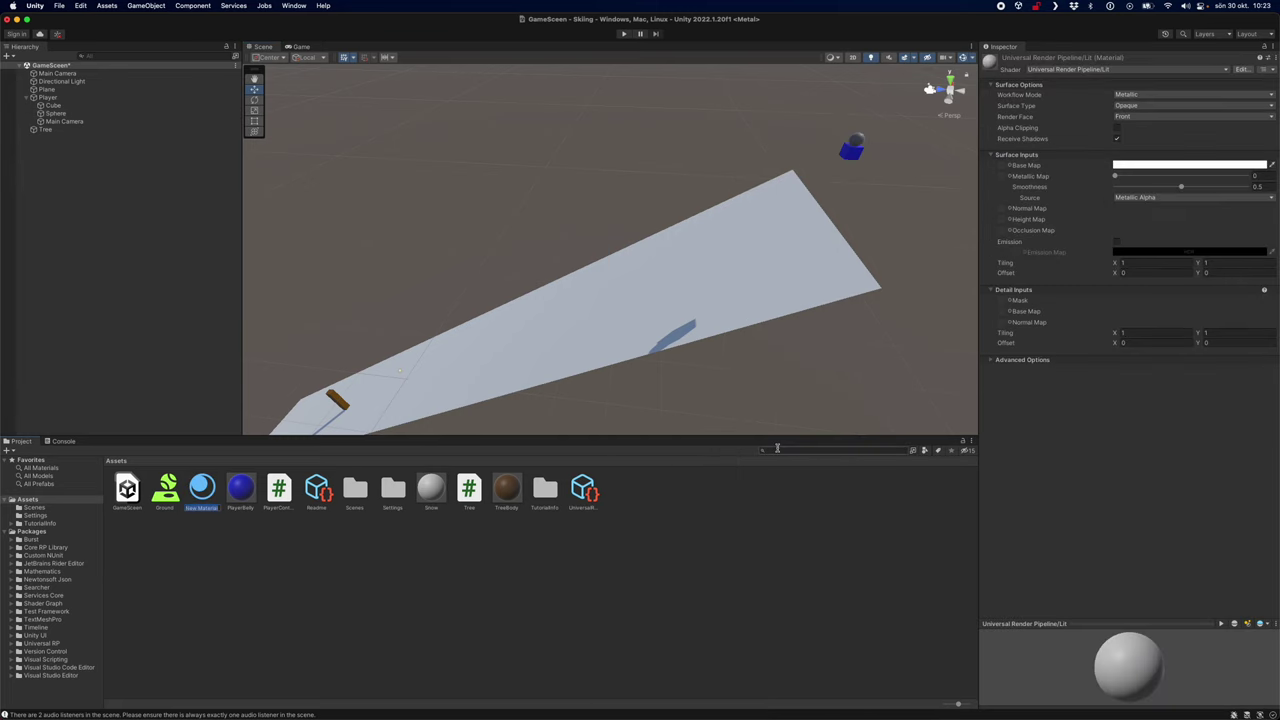
{"action": "type", "text": "L"}
{"action": "key", "text": "Return"}
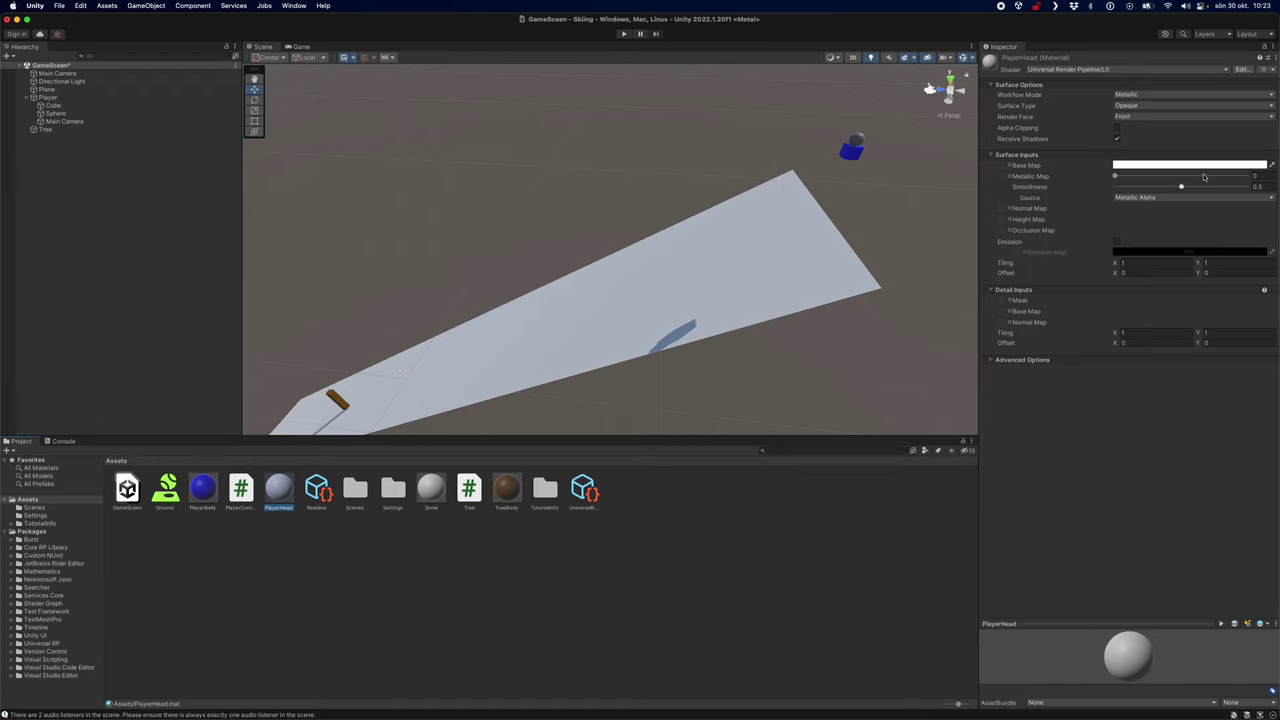
Give PlayerHead a vivid green base colour and apply it to the player's sphere head
{"action": "left_click", "coordinate": [1260, 165]}
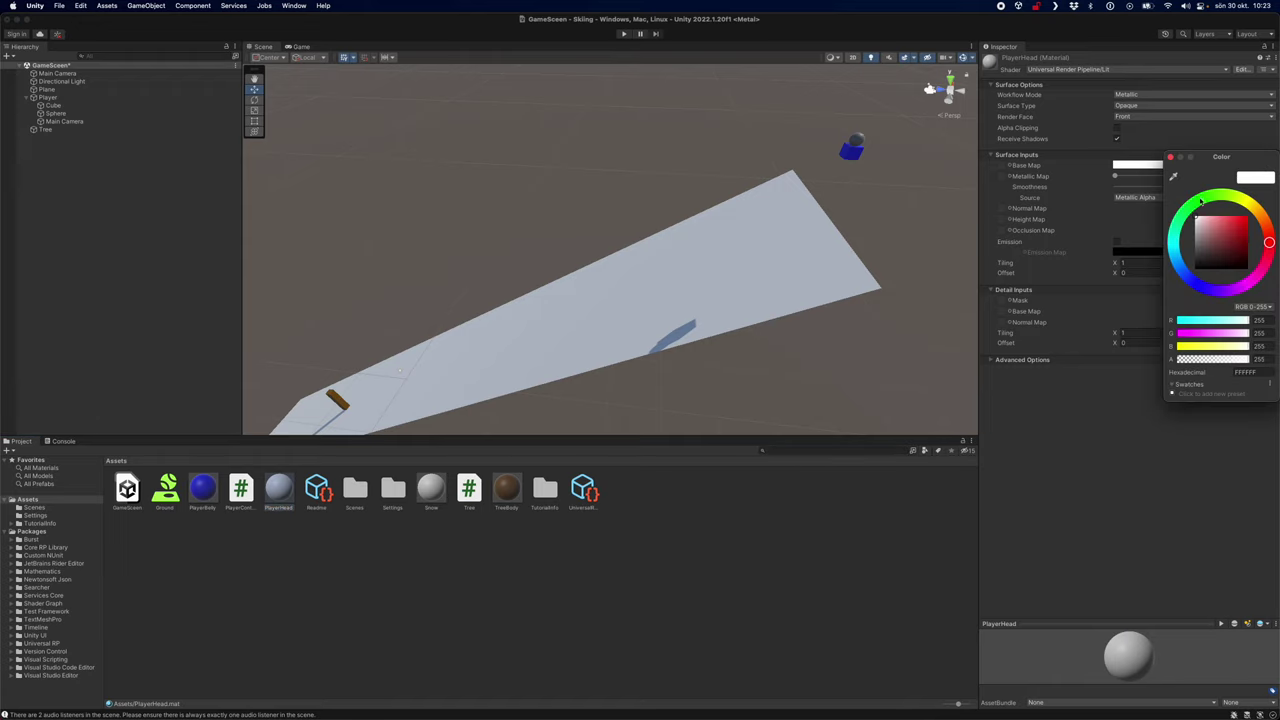
{"action": "left_click", "coordinate": [1200, 200]}
{"action": "left_click_drag", "start_coordinate": [1200, 214], "coordinate": [1258, 213]}
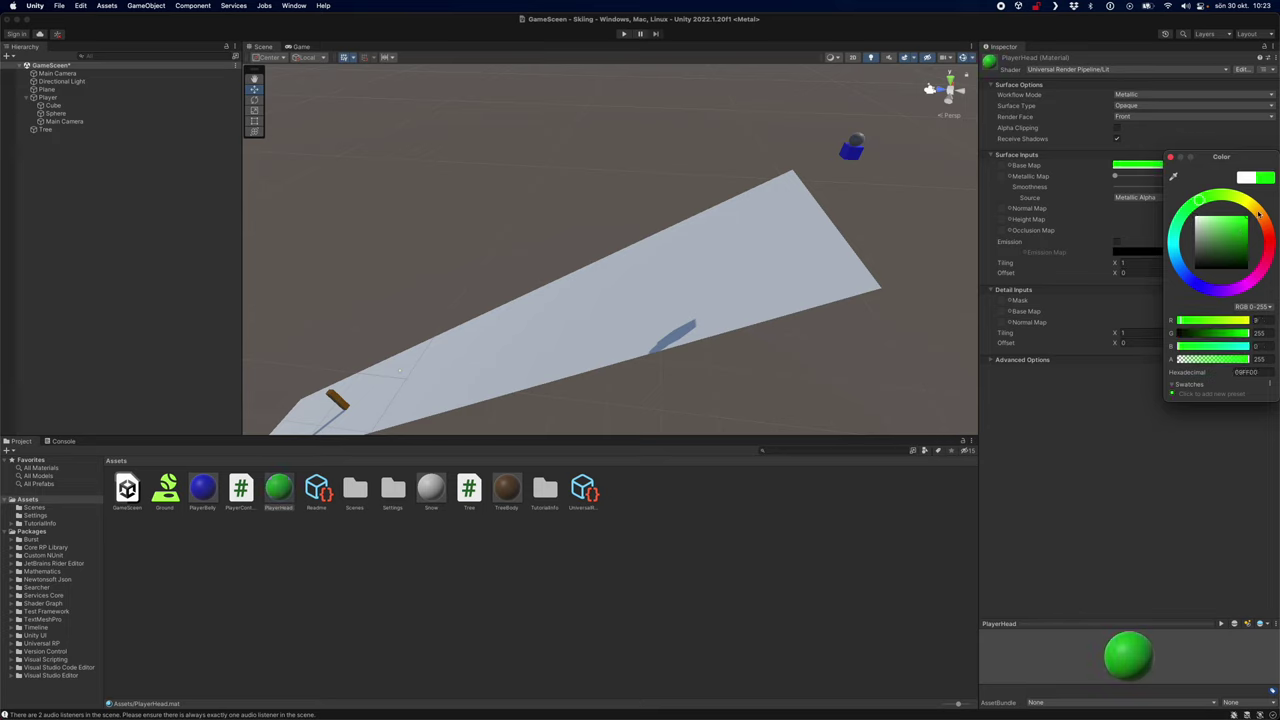
{"action": "left_click", "coordinate": [1037, 458]}
{"action": "left_click_drag", "start_coordinate": [280, 490], "coordinate": [857, 141]}
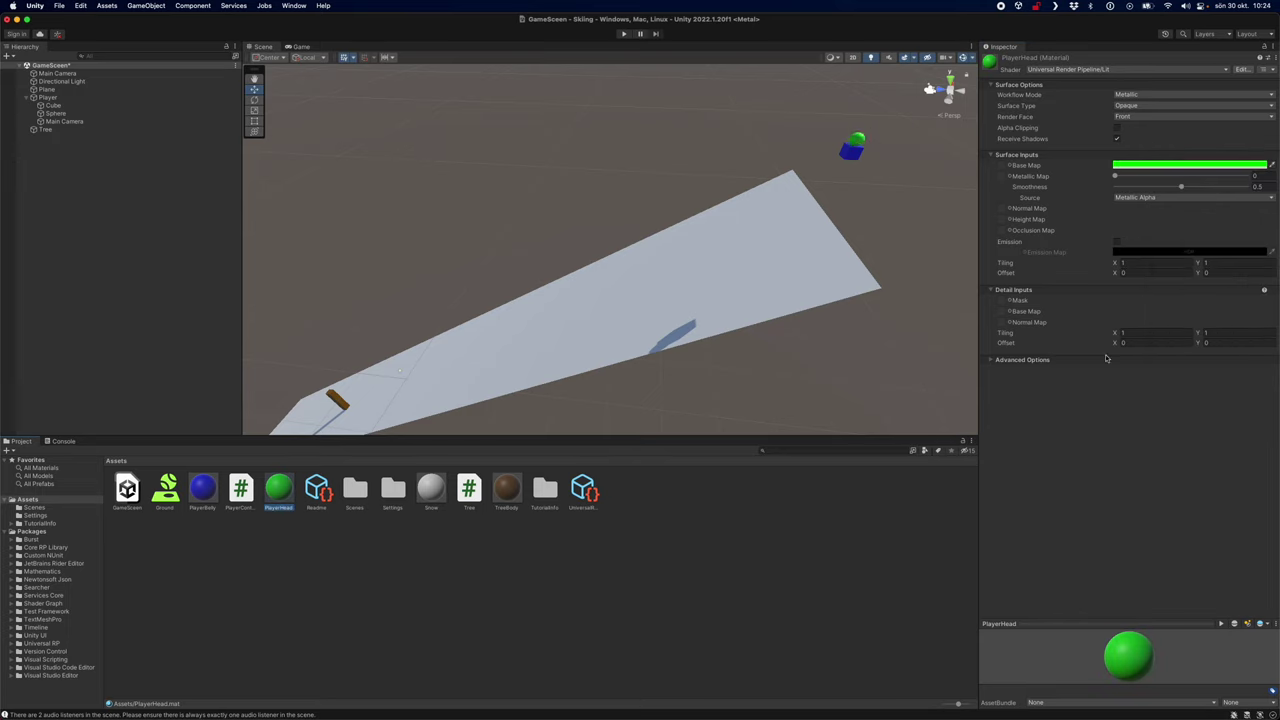
{"action": "left_click", "coordinate": [1001, 300]}
{"action": "left_click", "coordinate": [46, 130]}
{"action": "key", "text": "Return"}
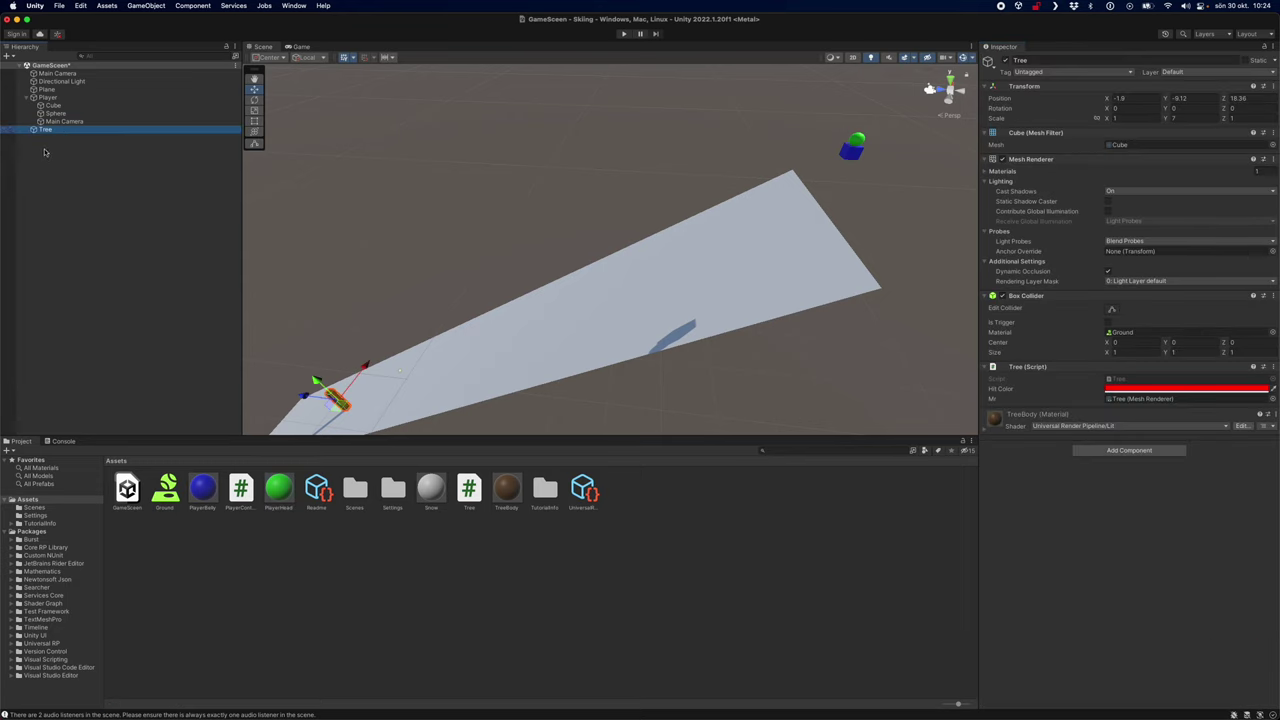
Copy and paste the Tree into Tree (1) through Tree (10), moving Tree (1) further up the slope
{"action": "right_click", "coordinate": [44, 131]}
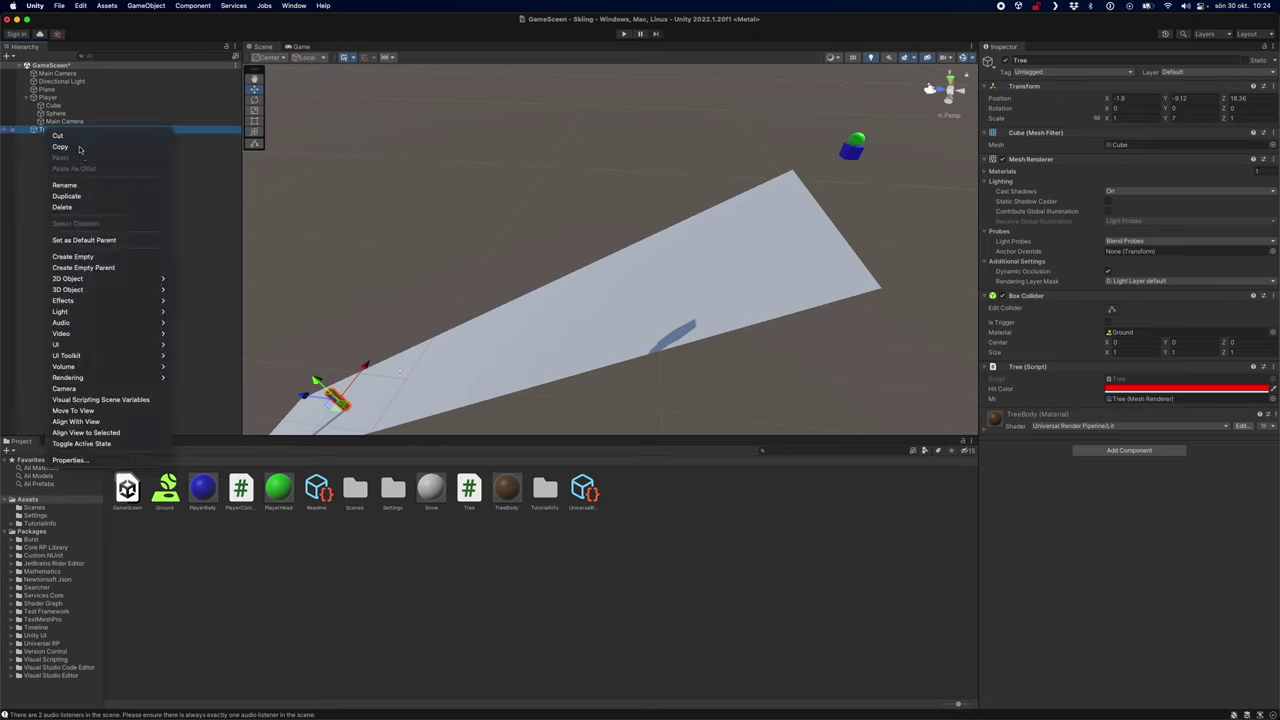
{"action": "left_click", "coordinate": [62, 147]}
{"action": "key", "text": "super+v"}
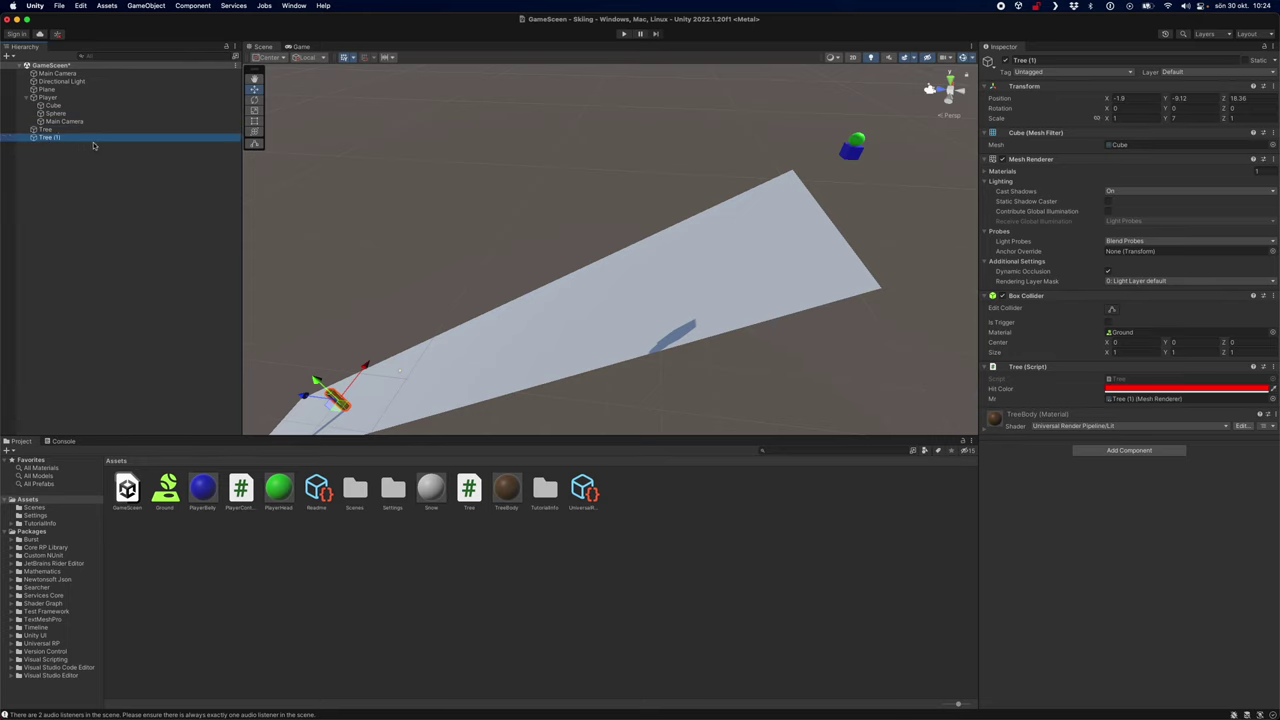
{"action": "key", "text": "super+v"}
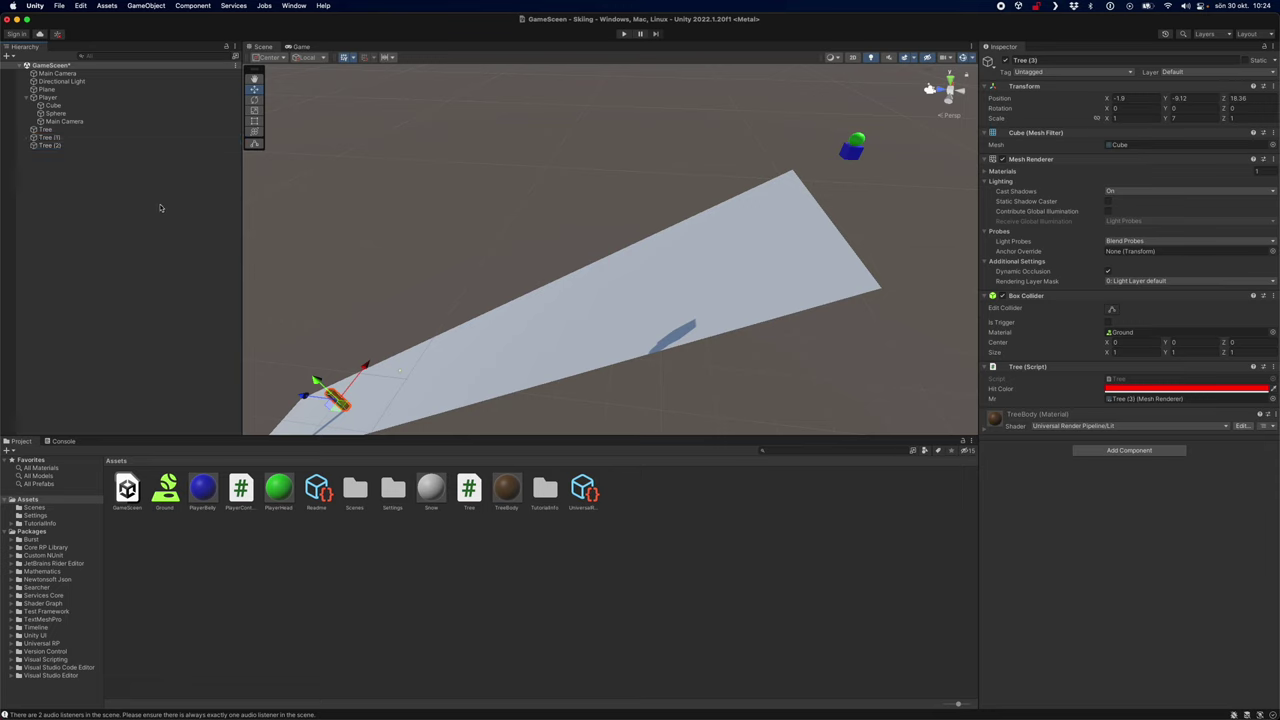
{"action": "key", "text": "super+v"}
{"action": "key", "text": "super+v"}
{"action": "key", "text": "super+v"}
{"action": "key", "text": "super+v"}
{"action": "key", "text": "super+v"}
{"action": "key", "text": "super+v"}
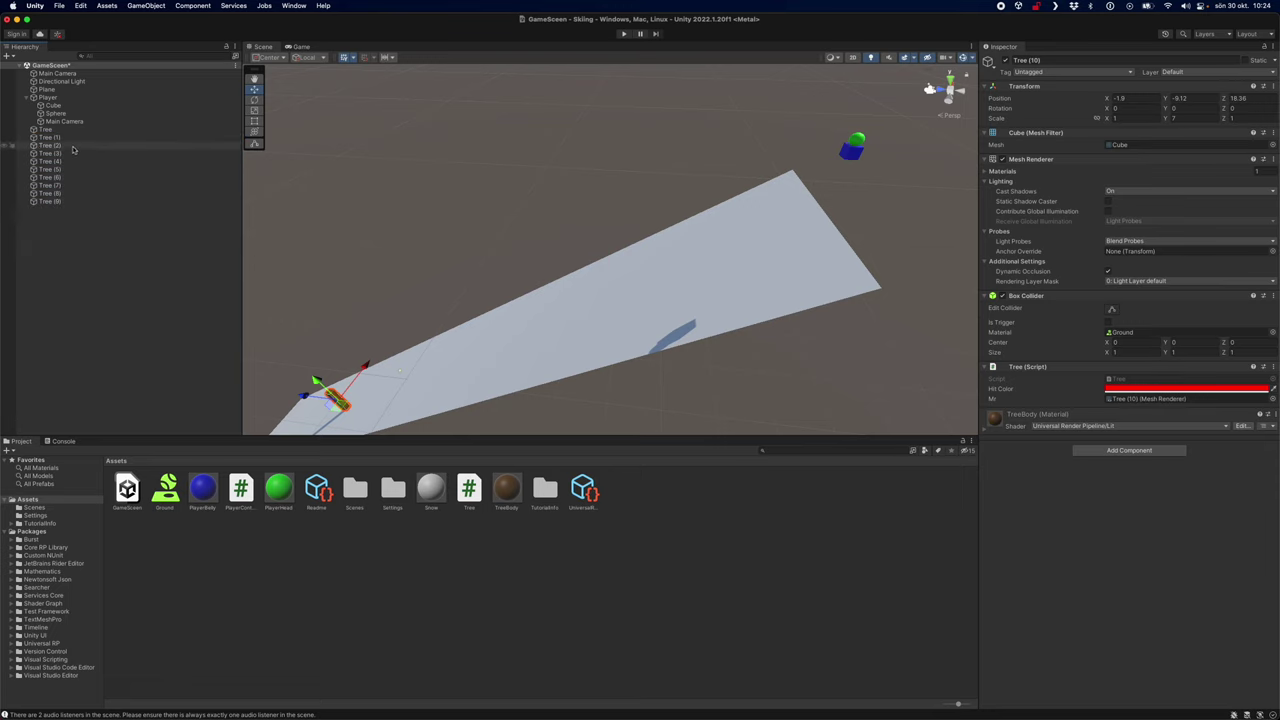
{"action": "left_click", "coordinate": [61, 139]}
{"action": "left_click_drag", "start_coordinate": [323, 393], "coordinate": [372, 329]}
Spread Tree (2) through Tree (5) to separate spots up the snowy slope
{"action": "left_click", "coordinate": [48, 145]}
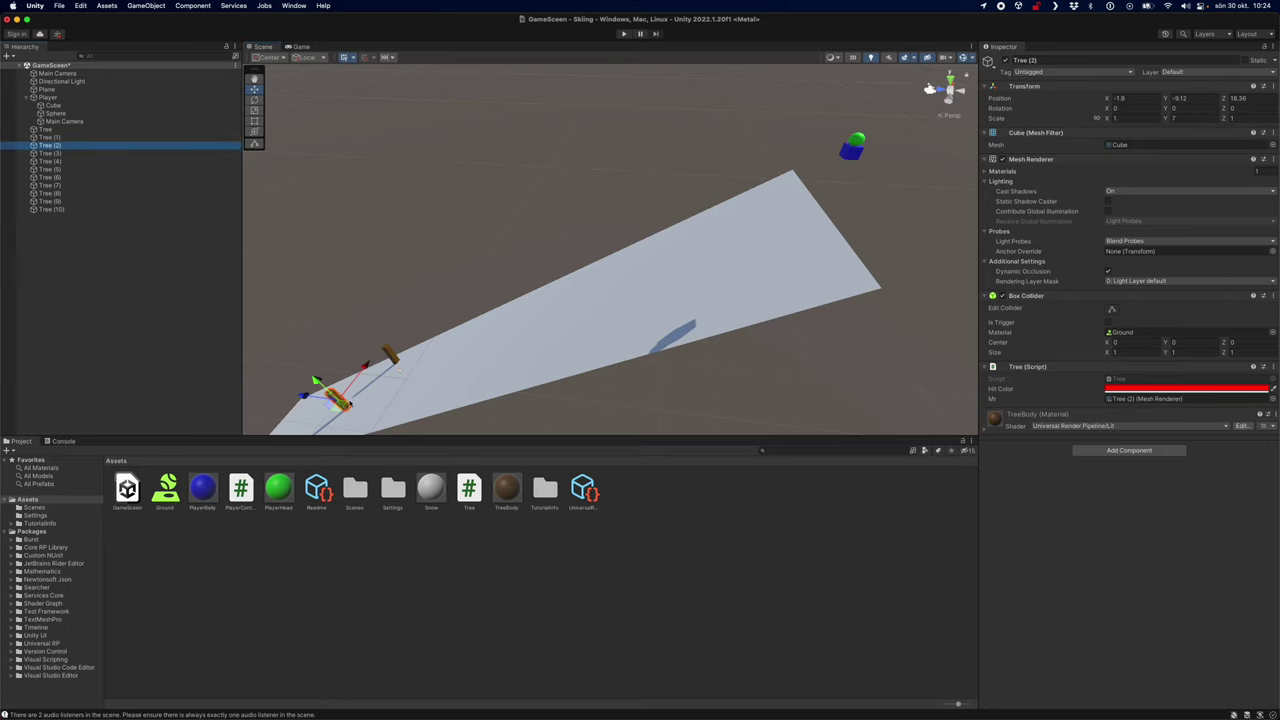
{"action": "left_click_drag", "start_coordinate": [350, 403], "coordinate": [443, 352]}
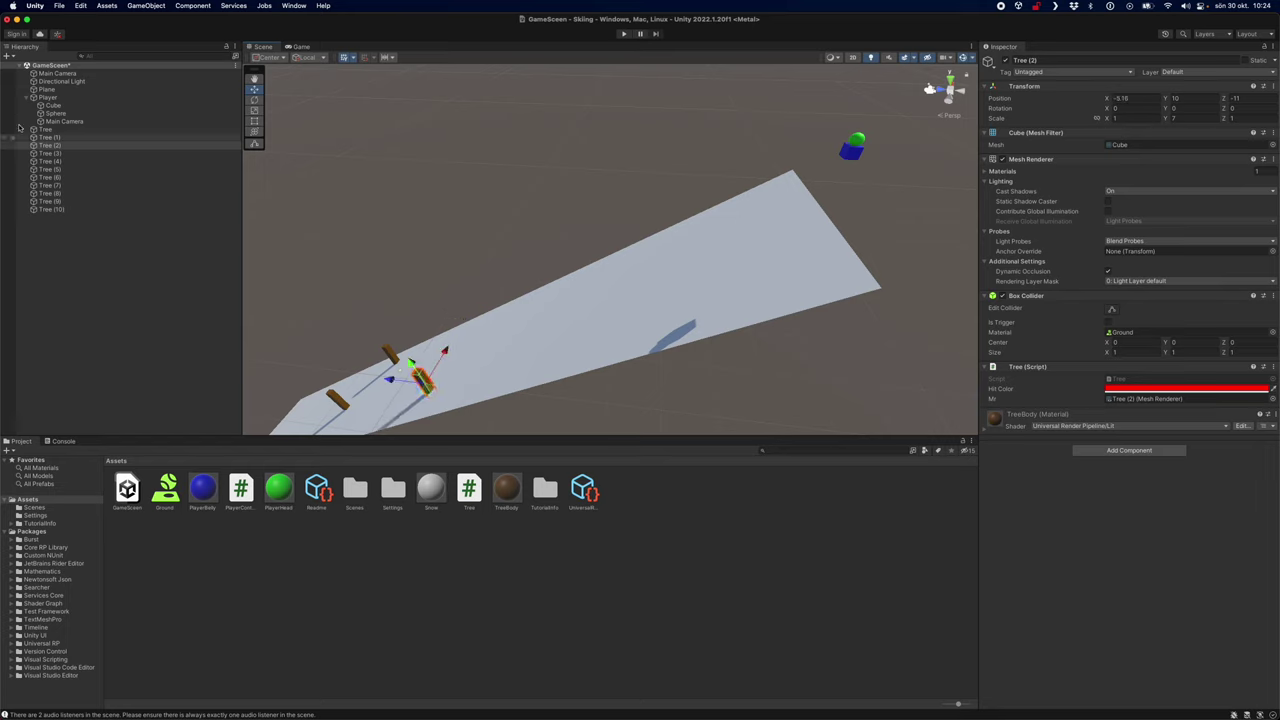
{"action": "left_click", "coordinate": [46, 153]}
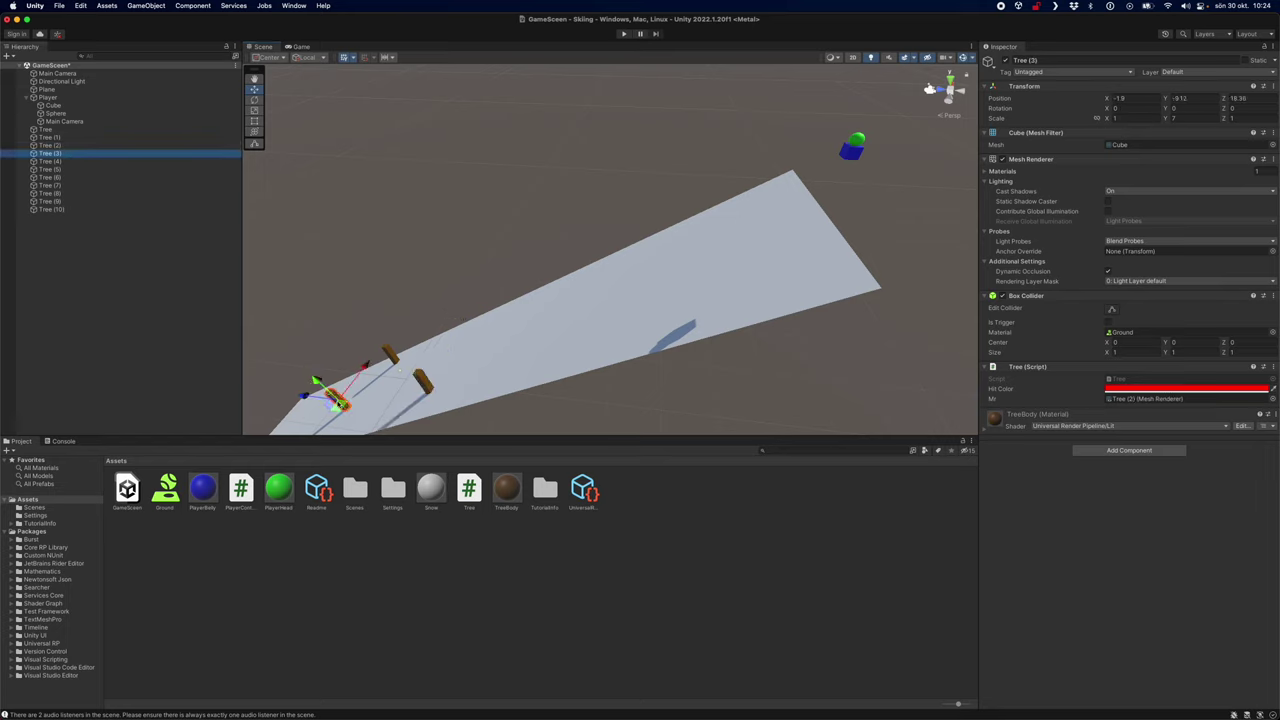
{"action": "left_click_drag", "start_coordinate": [338, 412], "coordinate": [535, 304]}
{"action": "left_click", "coordinate": [50, 162]}
{"action": "left_click_drag", "start_coordinate": [337, 401], "coordinate": [587, 245]}
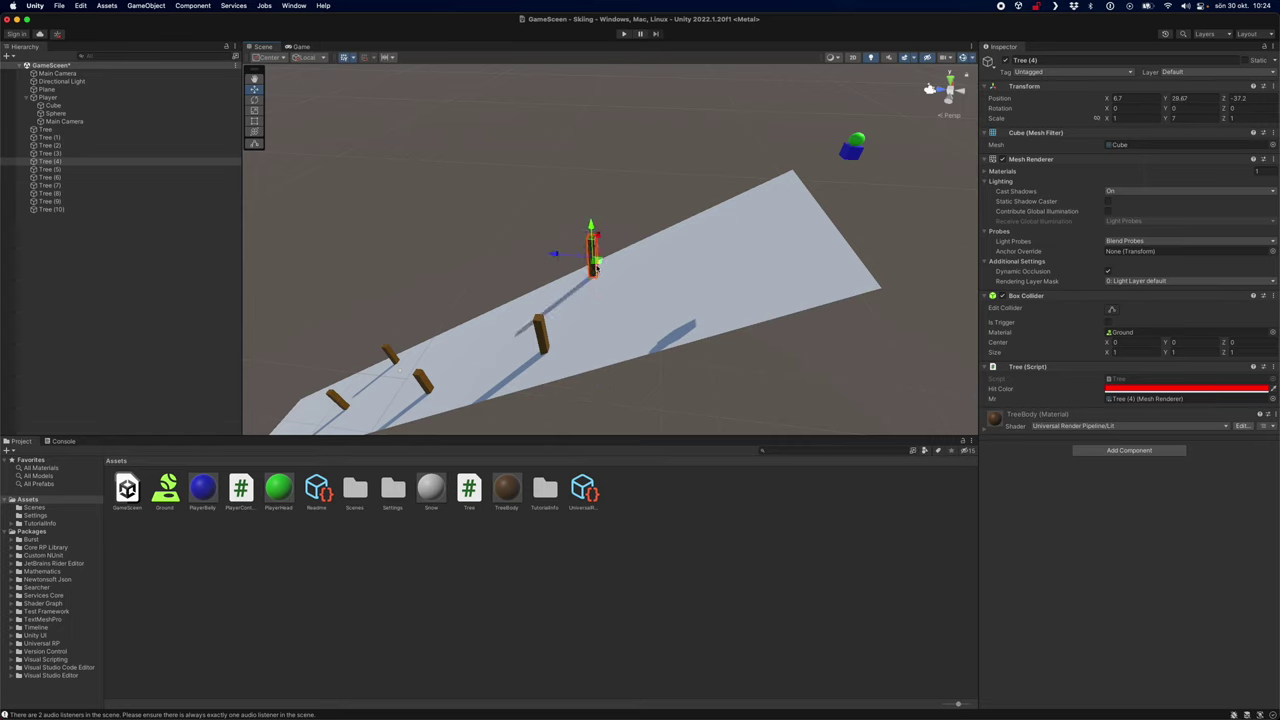
{"action": "left_click_drag", "start_coordinate": [597, 242], "coordinate": [592, 261]}
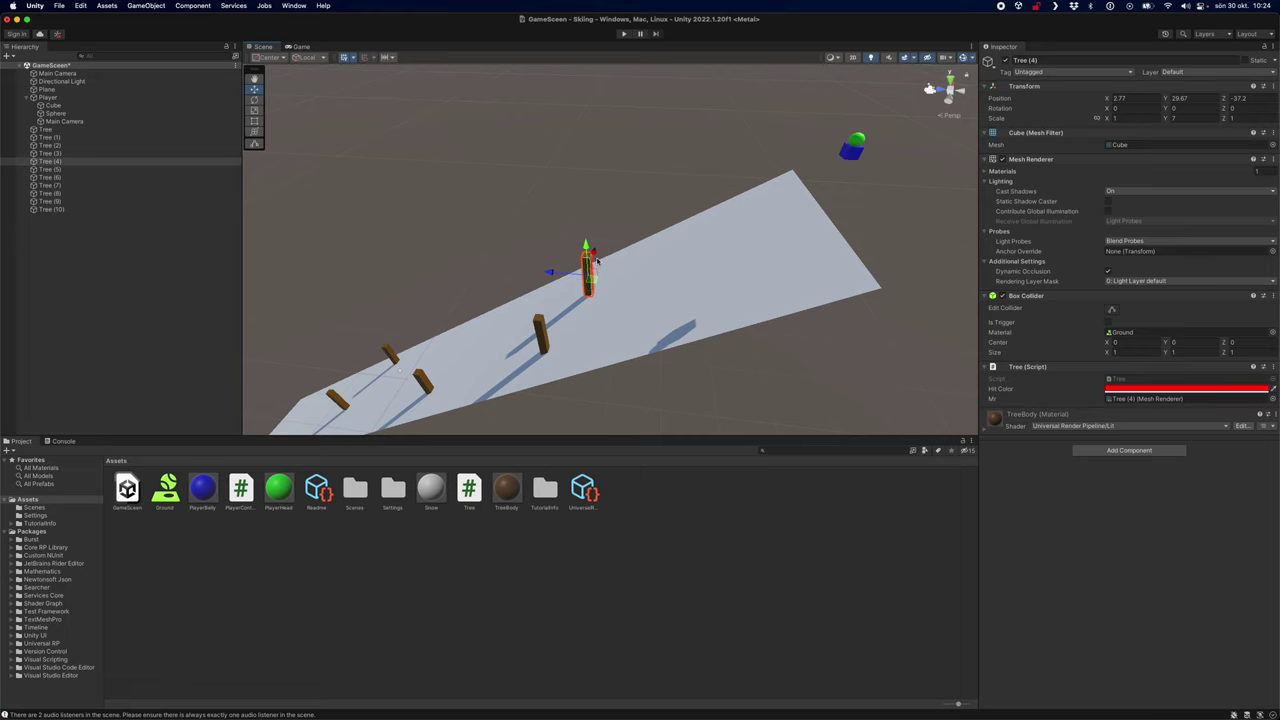
{"action": "left_click", "coordinate": [74, 169]}
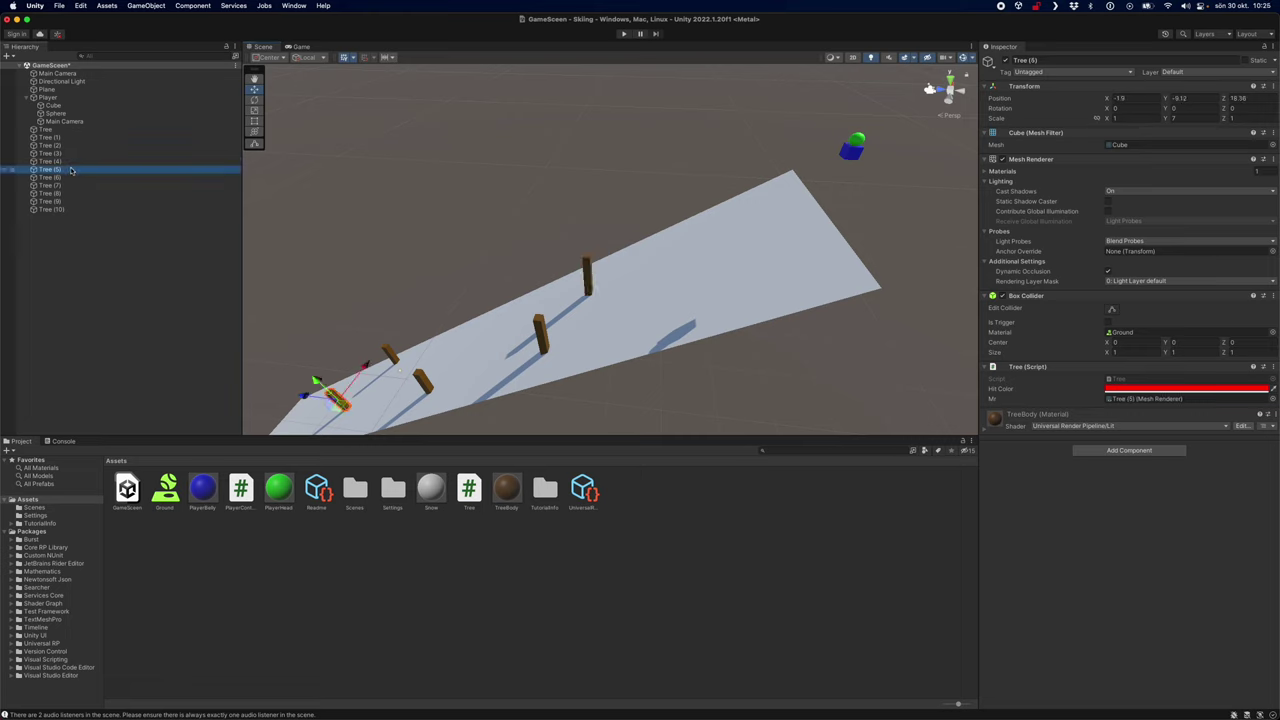
{"action": "left_click_drag", "start_coordinate": [330, 384], "coordinate": [507, 284]}
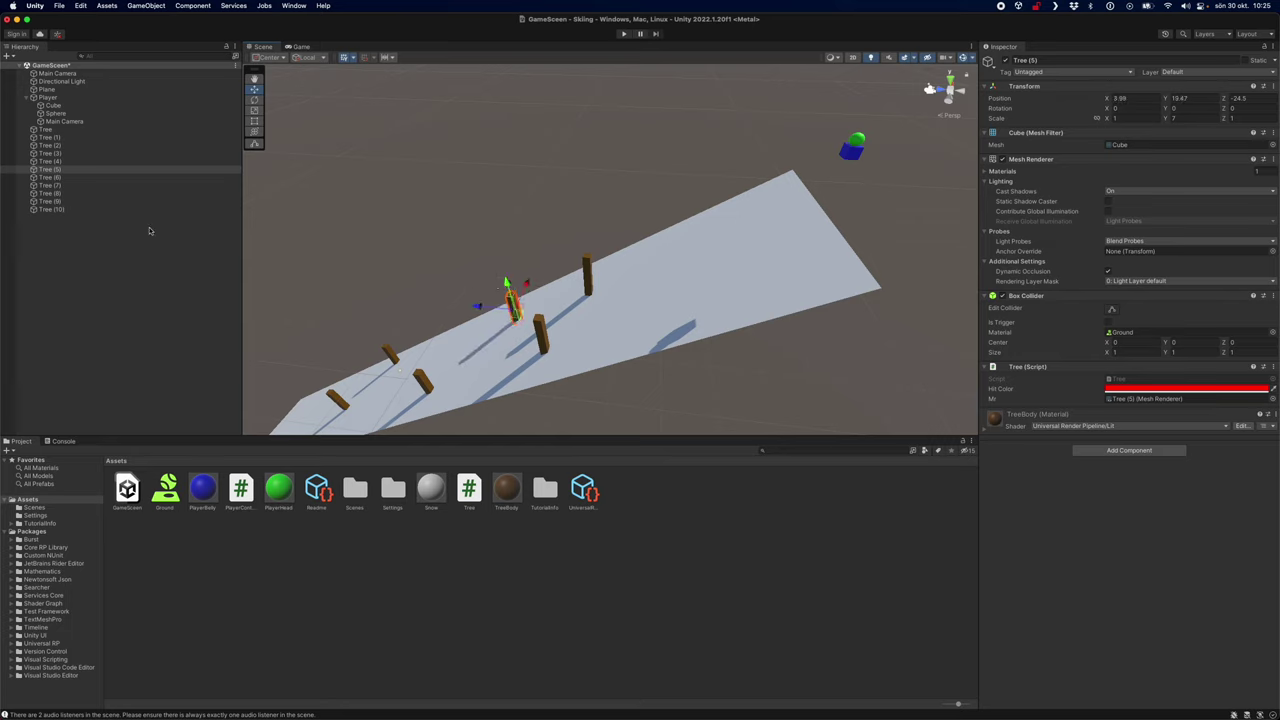
Delete the extra trees Tree (6) through Tree (10)
{"action": "left_click", "coordinate": [80, 178]}
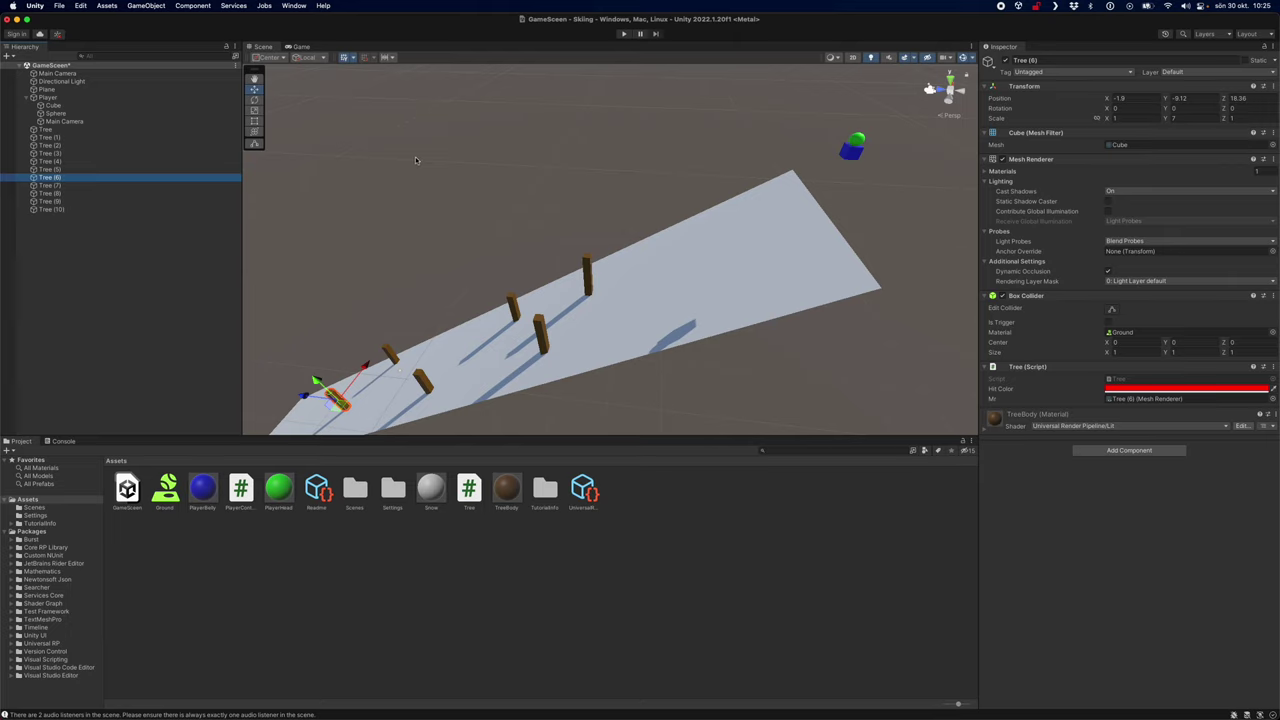
{"action": "left_click", "coordinate": [71, 210], "text": "shift"}
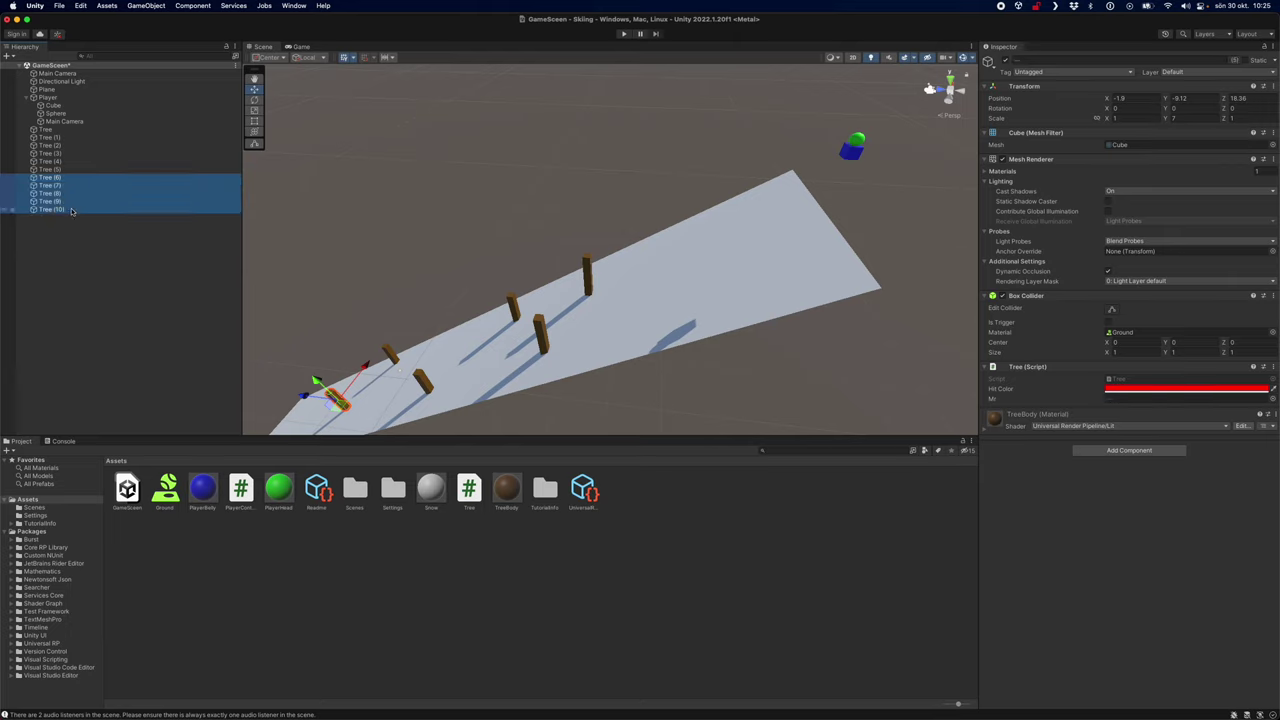
{"action": "key", "text": "super+BackSpace"}
Add a 3D sphere from the Hierarchy menu and name it Stone
{"action": "right_click", "coordinate": [152, 172]}
{"action": "left_click", "coordinate": [58, 234]}
{"action": "right_click", "coordinate": [58, 206]}
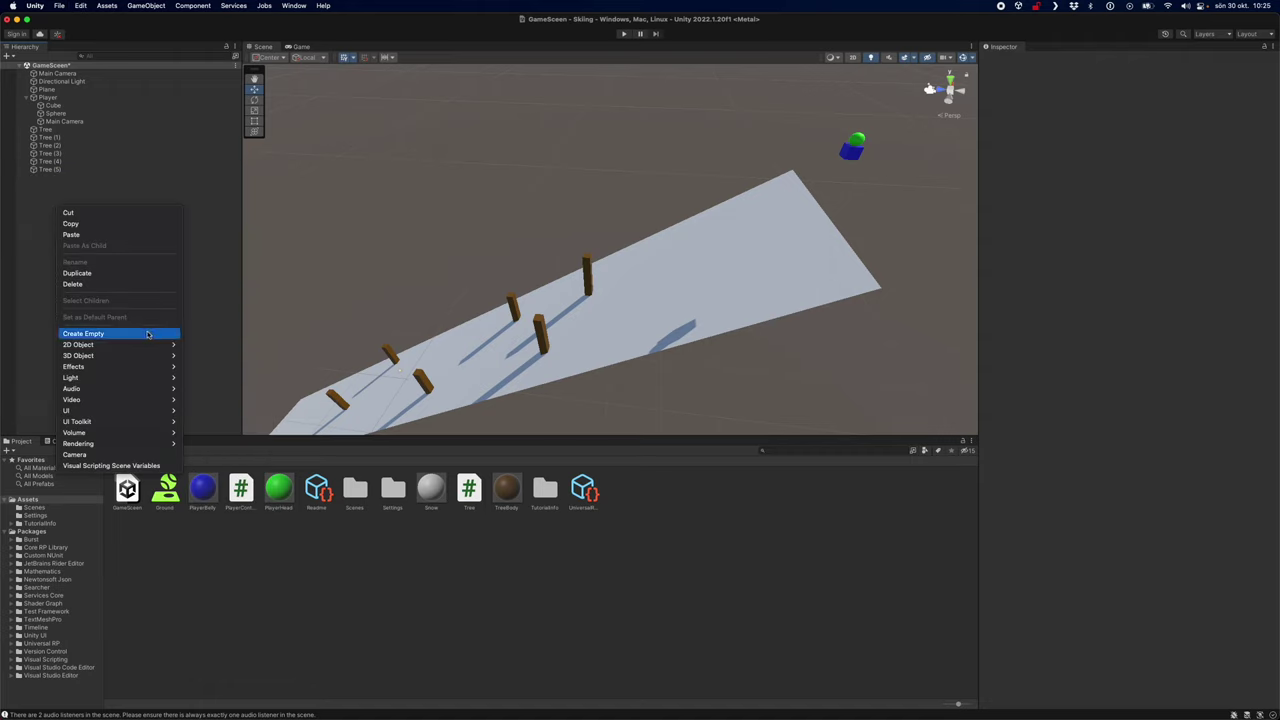
{"action": "mouse_move", "coordinate": [174, 358]}
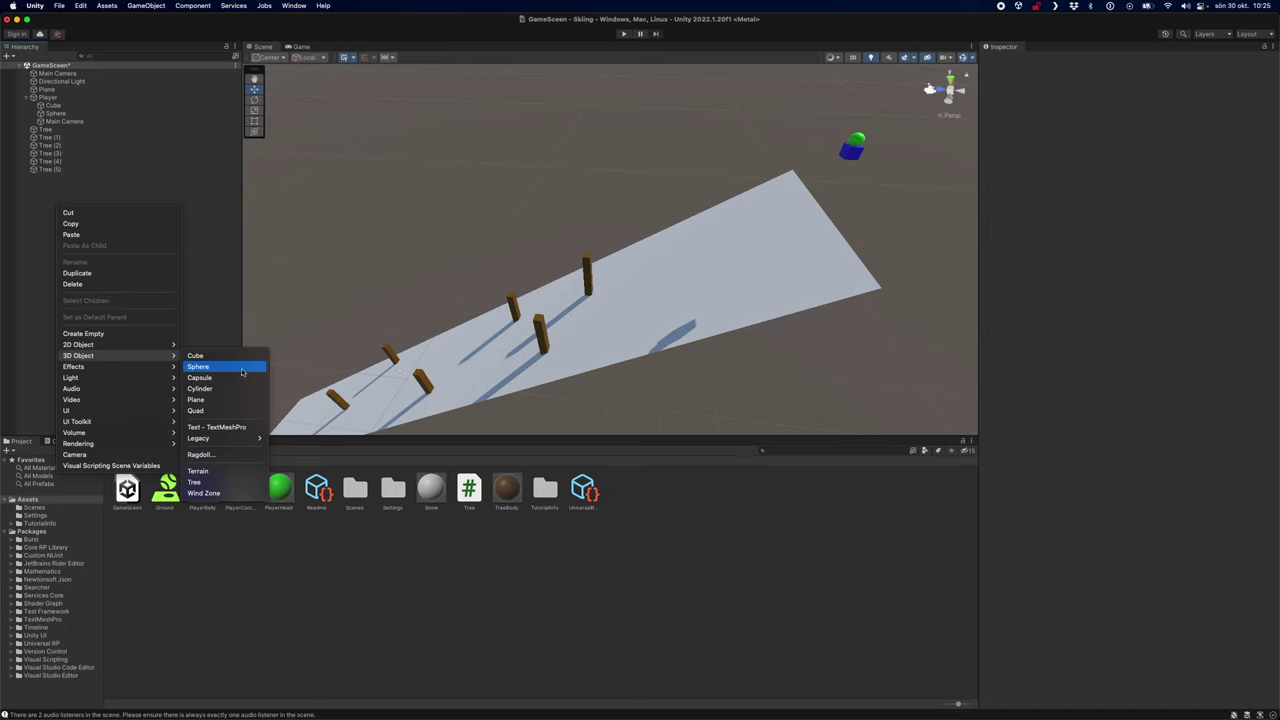
{"action": "left_click", "coordinate": [242, 368]}
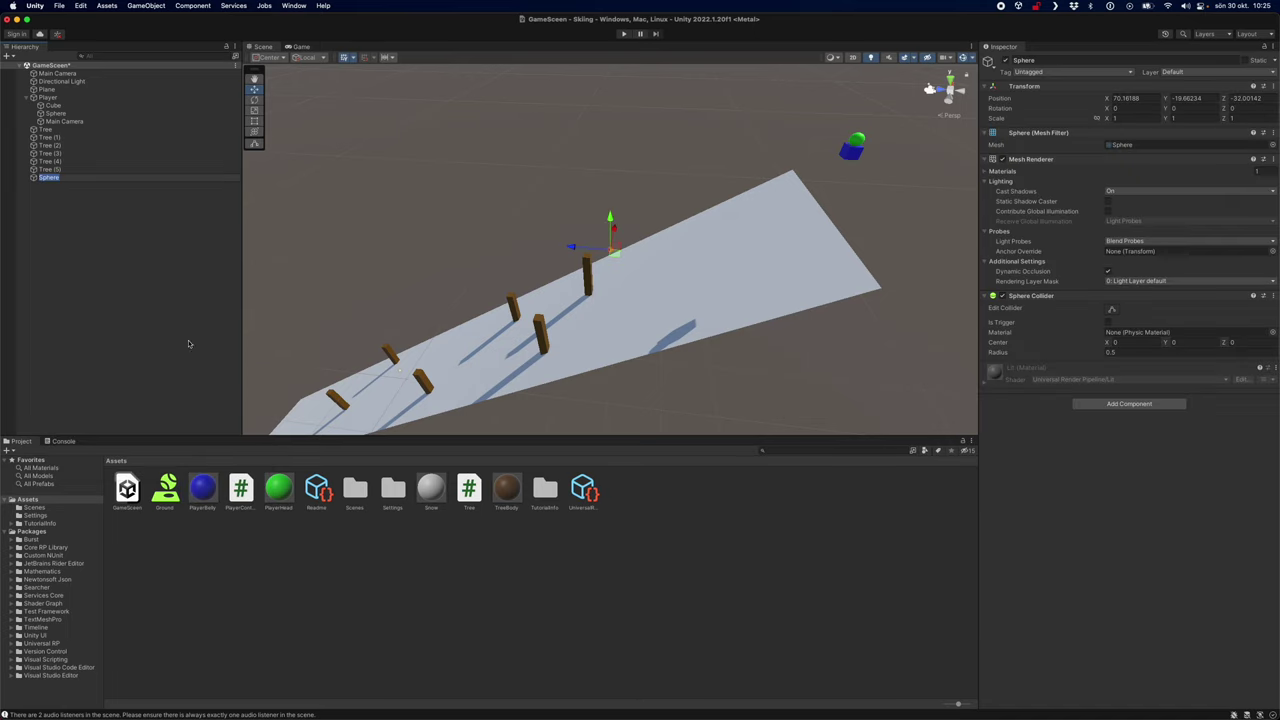
{"action": "type", "text": "Stone"}
{"action": "key", "text": "Return"}
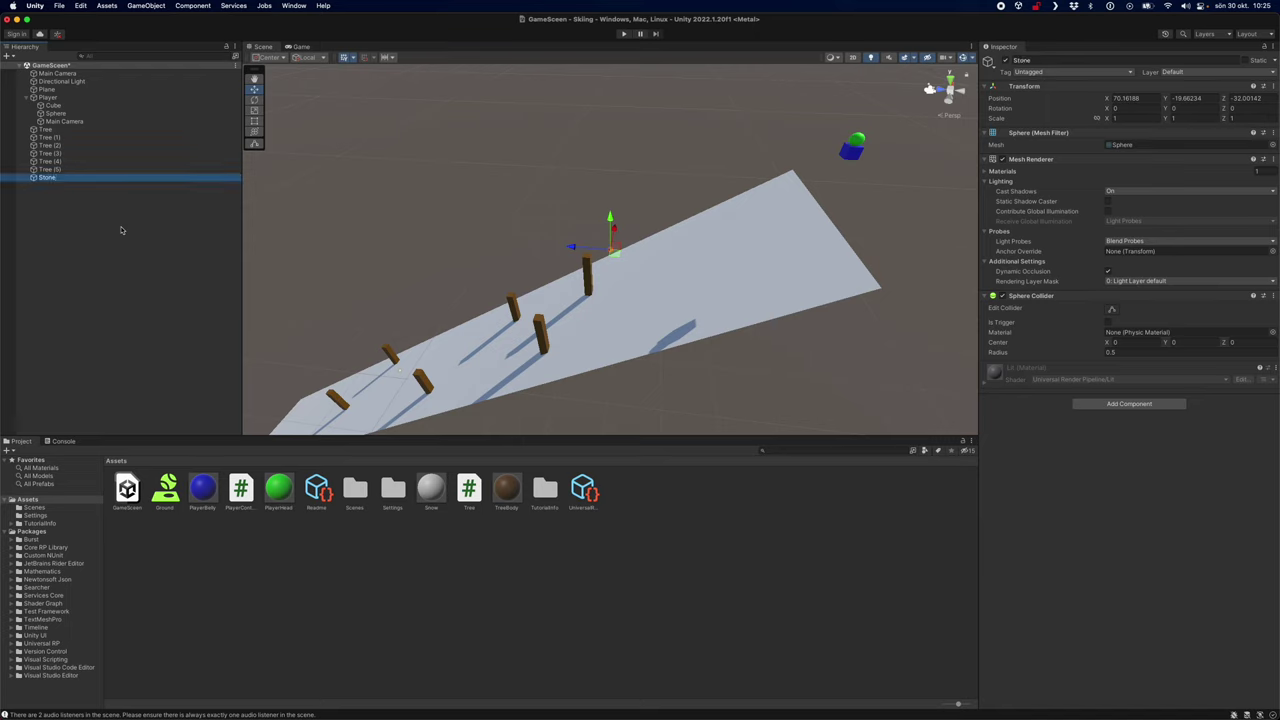
{"action": "left_click", "coordinate": [590, 278]}
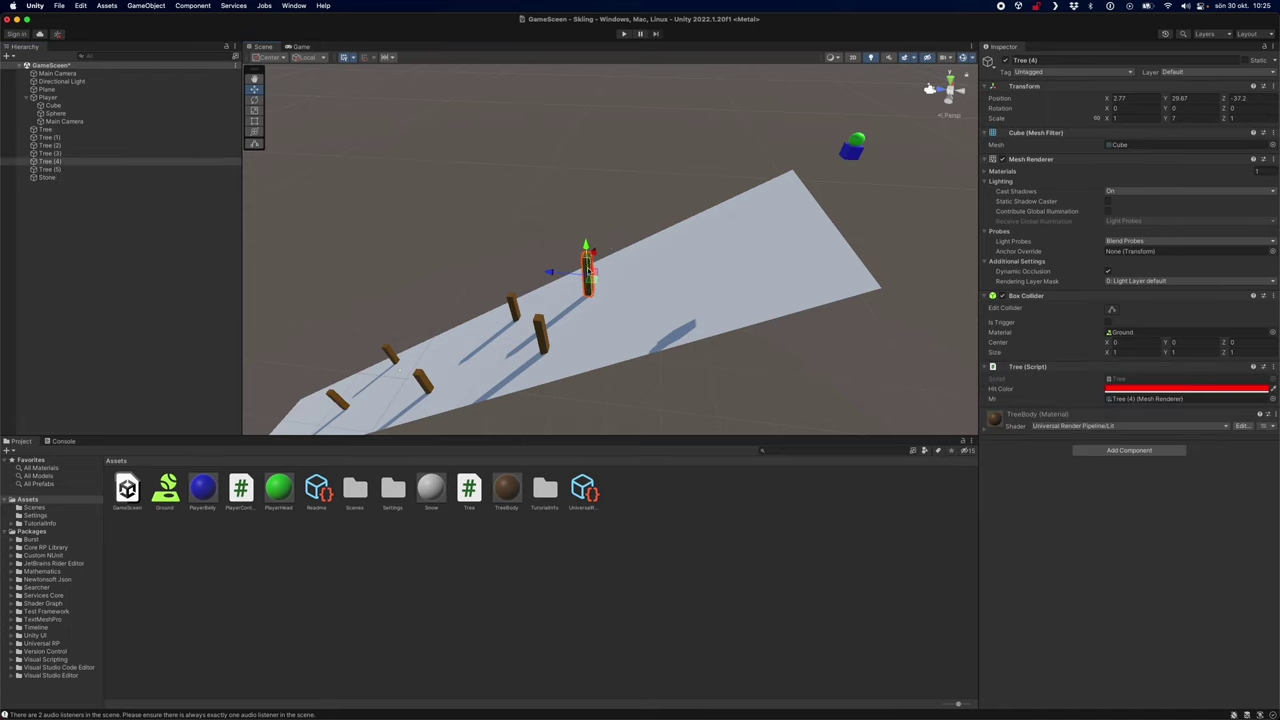
Copy Tree (4)'s X position 2.77 into the Stone's X position
{"action": "left_click", "coordinate": [1136, 97]}
{"action": "key", "text": "super+c"}
{"action": "left_click", "coordinate": [46, 178]}
{"action": "left_click", "coordinate": [1140, 98]}
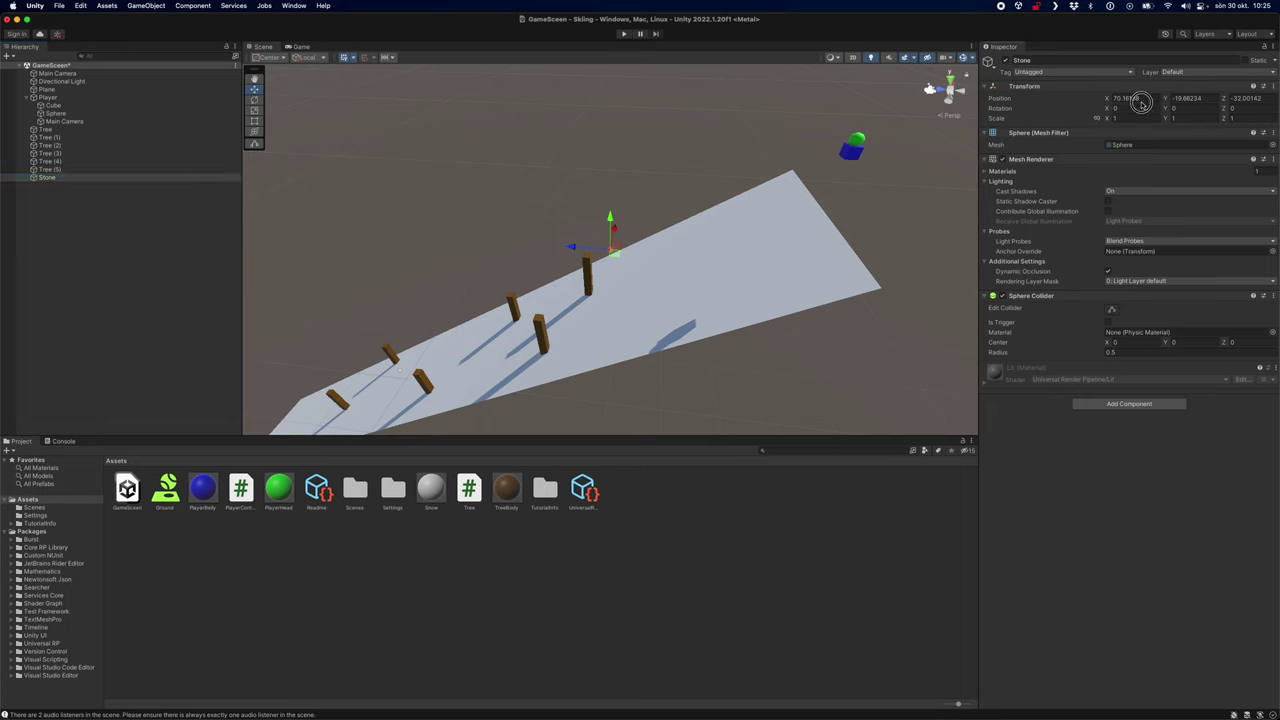
{"action": "key", "text": "super+v"}
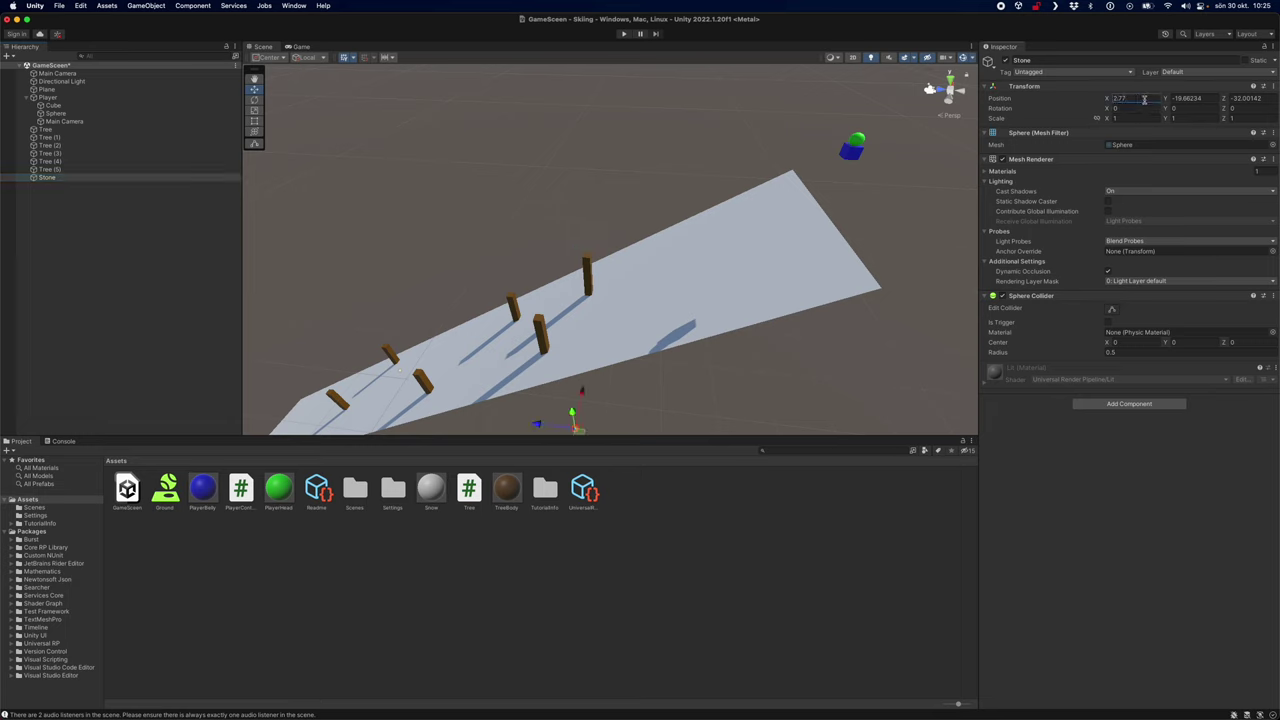
Give the Stone Tree (5)'s Y 19.47 and Z -24.5, then drag it further uphill
{"action": "left_click", "coordinate": [40, 169]}
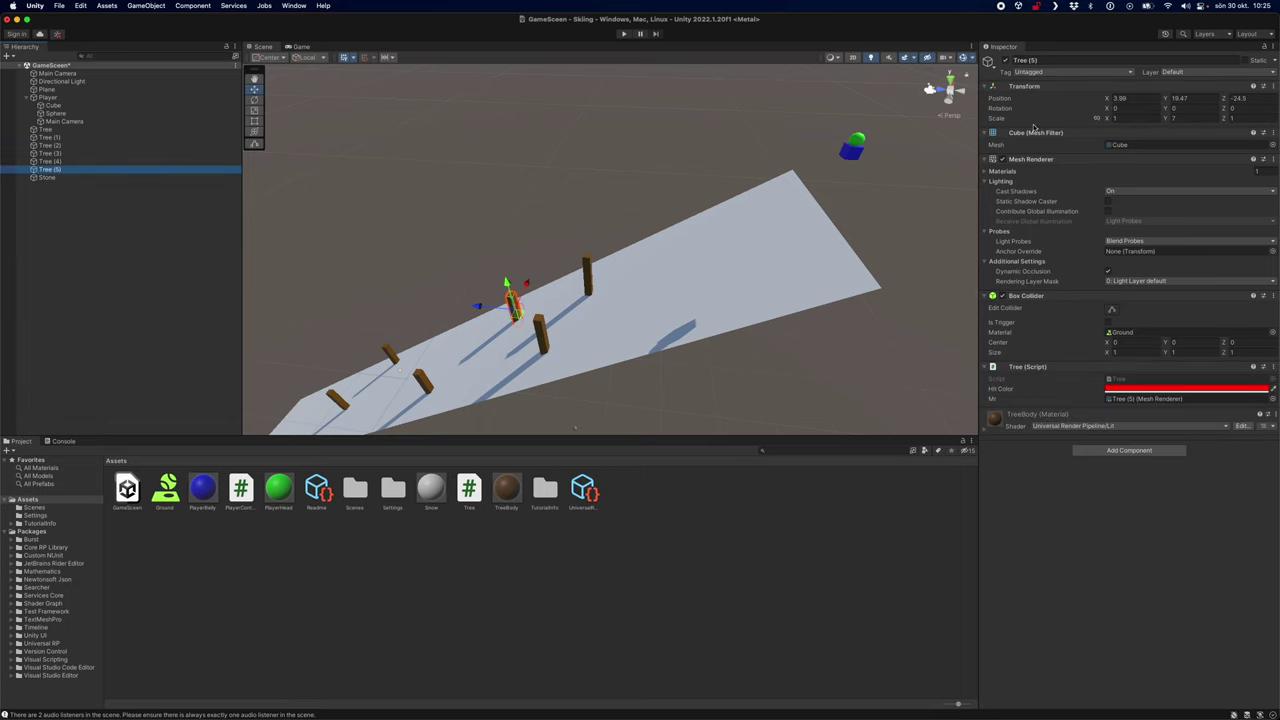
{"action": "left_click", "coordinate": [1197, 97]}
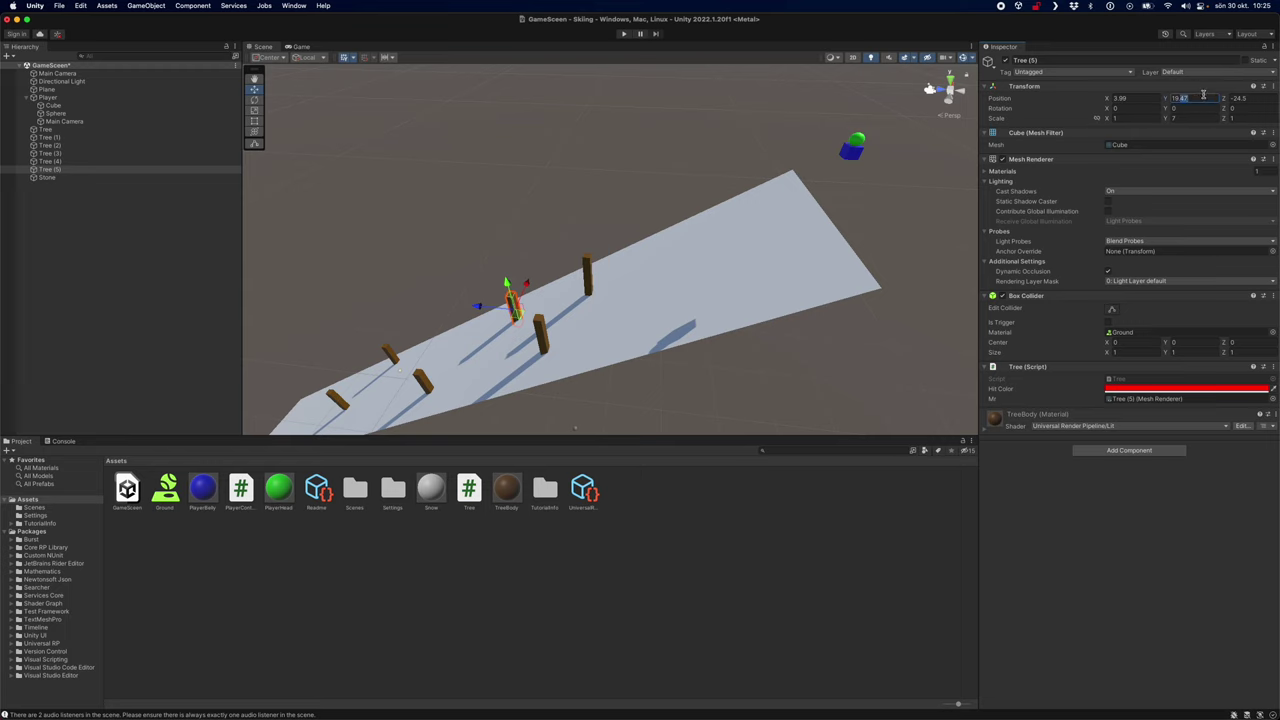
{"action": "left_click", "coordinate": [46, 177]}
{"action": "left_click", "coordinate": [1190, 97]}
{"action": "type", "text": "19.47"}
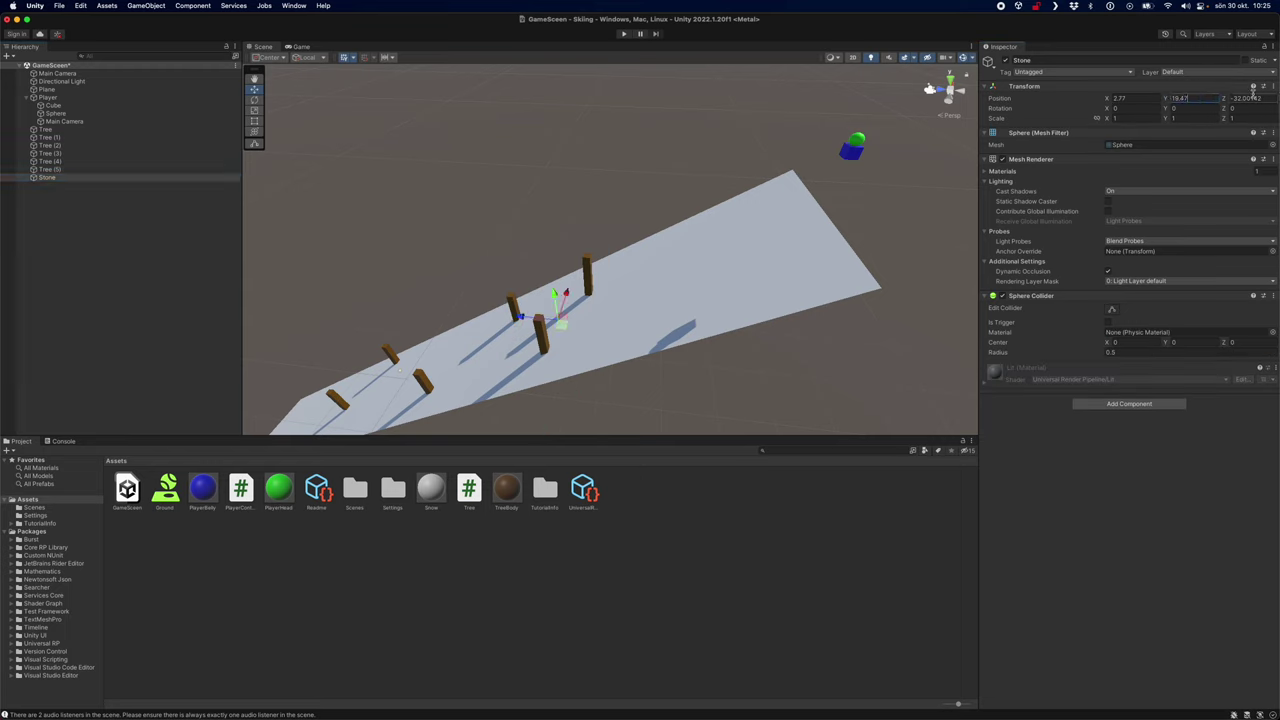
{"action": "left_click", "coordinate": [79, 171]}
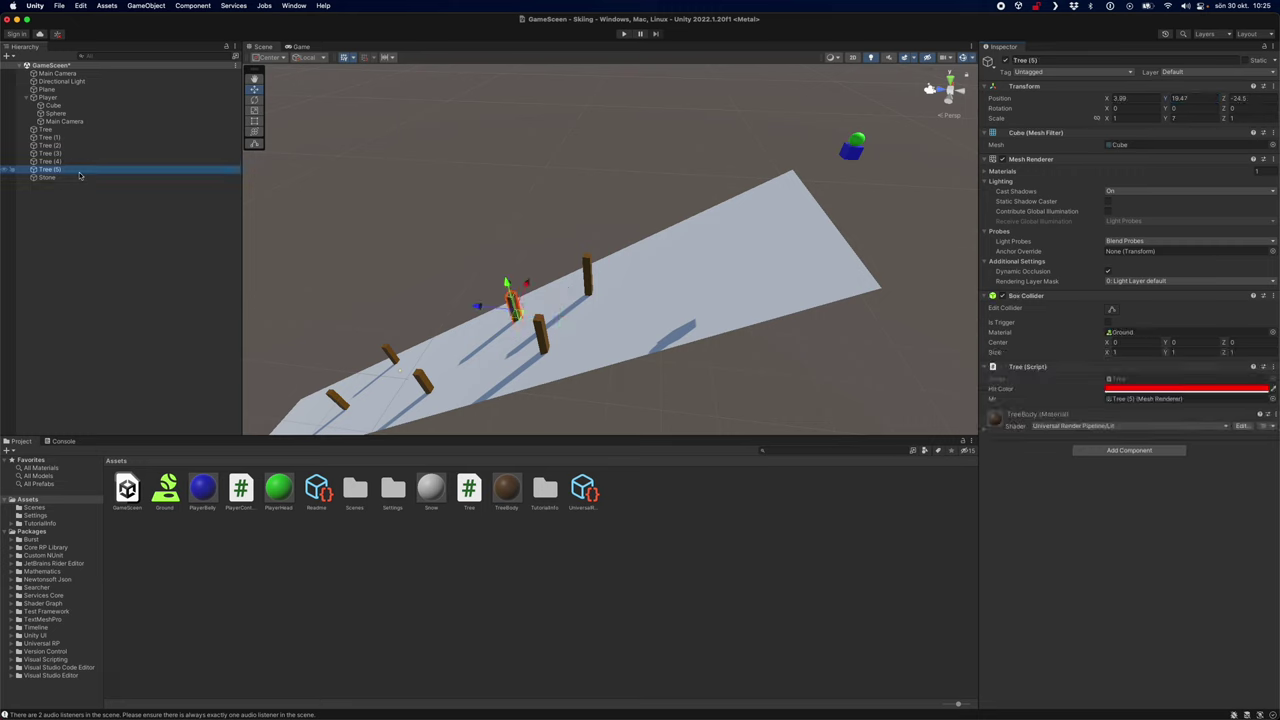
{"action": "left_click", "coordinate": [1245, 98]}
{"action": "key", "text": "super+c"}
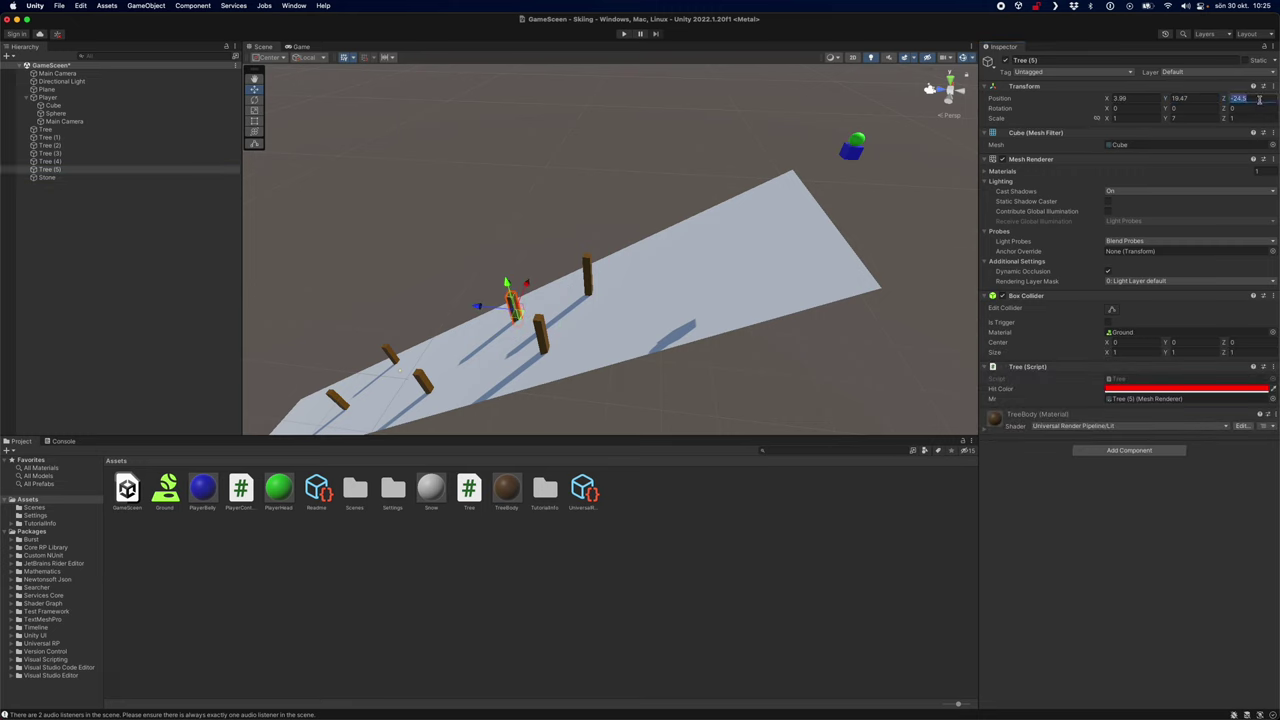
{"action": "left_click", "coordinate": [47, 177]}
{"action": "left_click", "coordinate": [1245, 98]}
{"action": "key", "text": "super+v"}
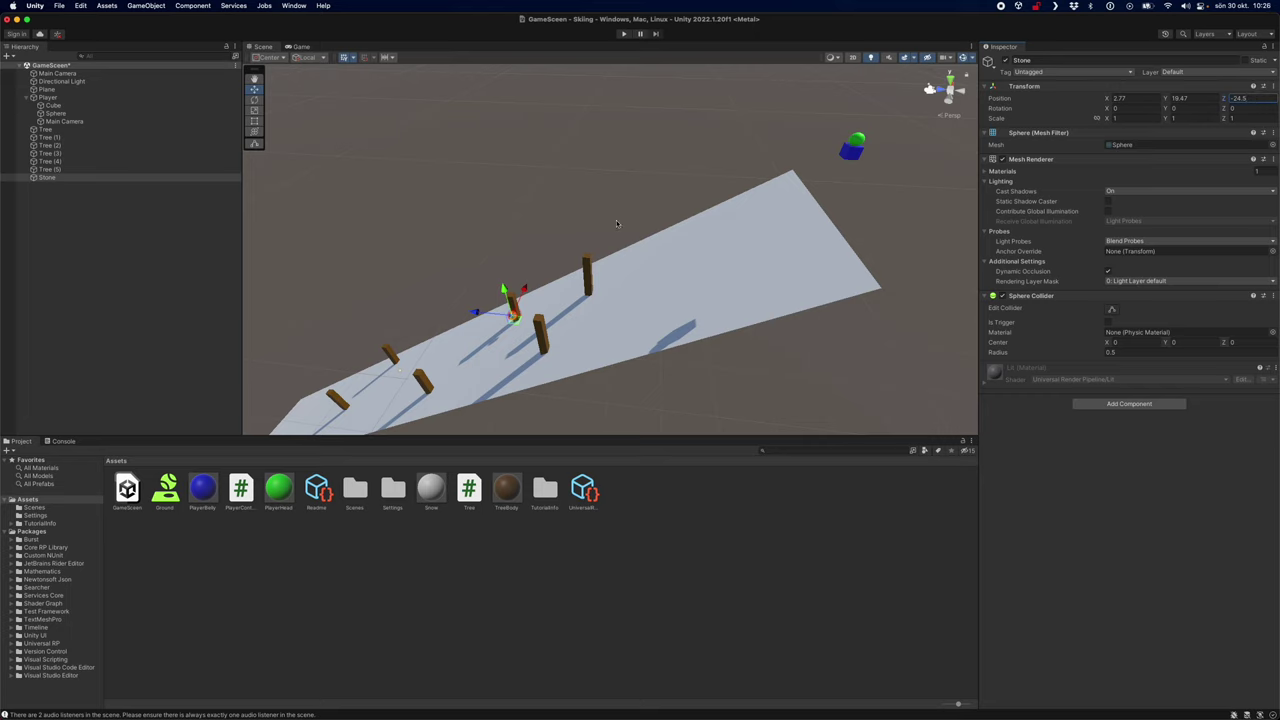
{"action": "left_click_drag", "start_coordinate": [478, 316], "coordinate": [661, 233]}
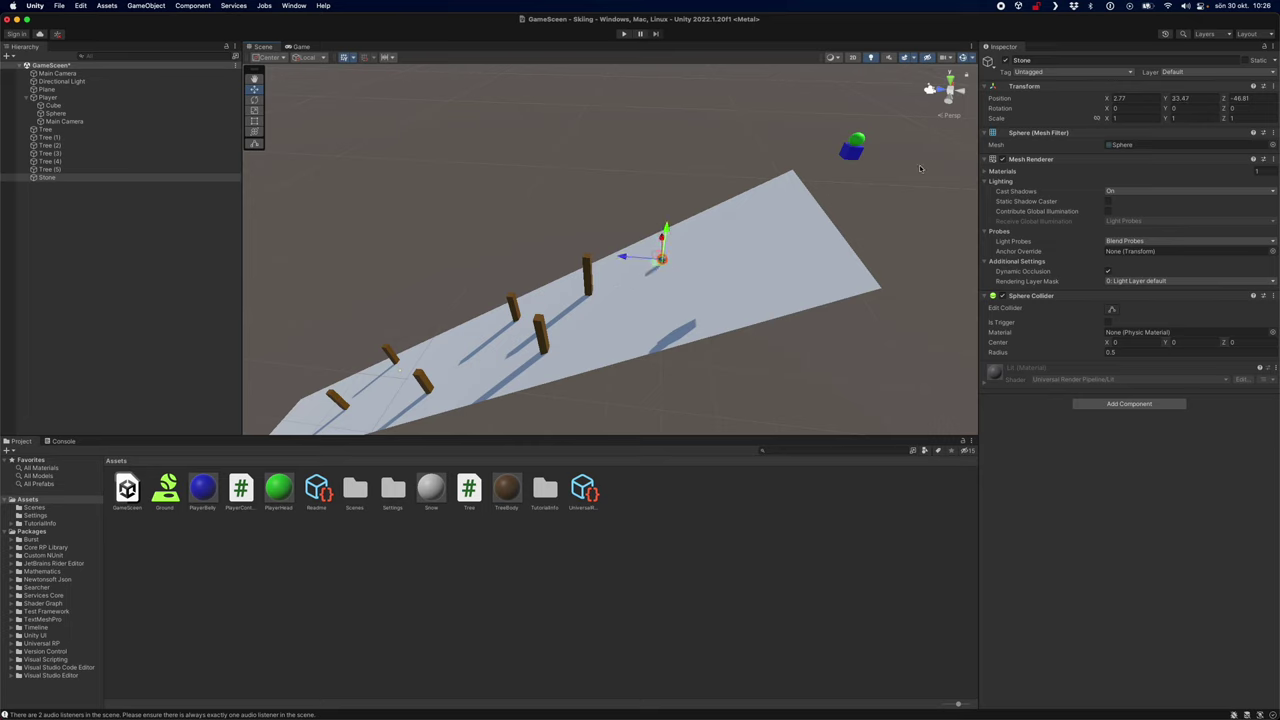
Scale the Stone to 2.73, -1.25, 2.56 and shift it sideways to X -0.06
{"action": "left_click_drag", "start_coordinate": [1171, 121], "coordinate": [1192, 120]}
{"action": "left_click_drag", "start_coordinate": [1108, 121], "coordinate": [1240, 120]}
{"action": "left_click_drag", "start_coordinate": [668, 236], "coordinate": [666, 231]}
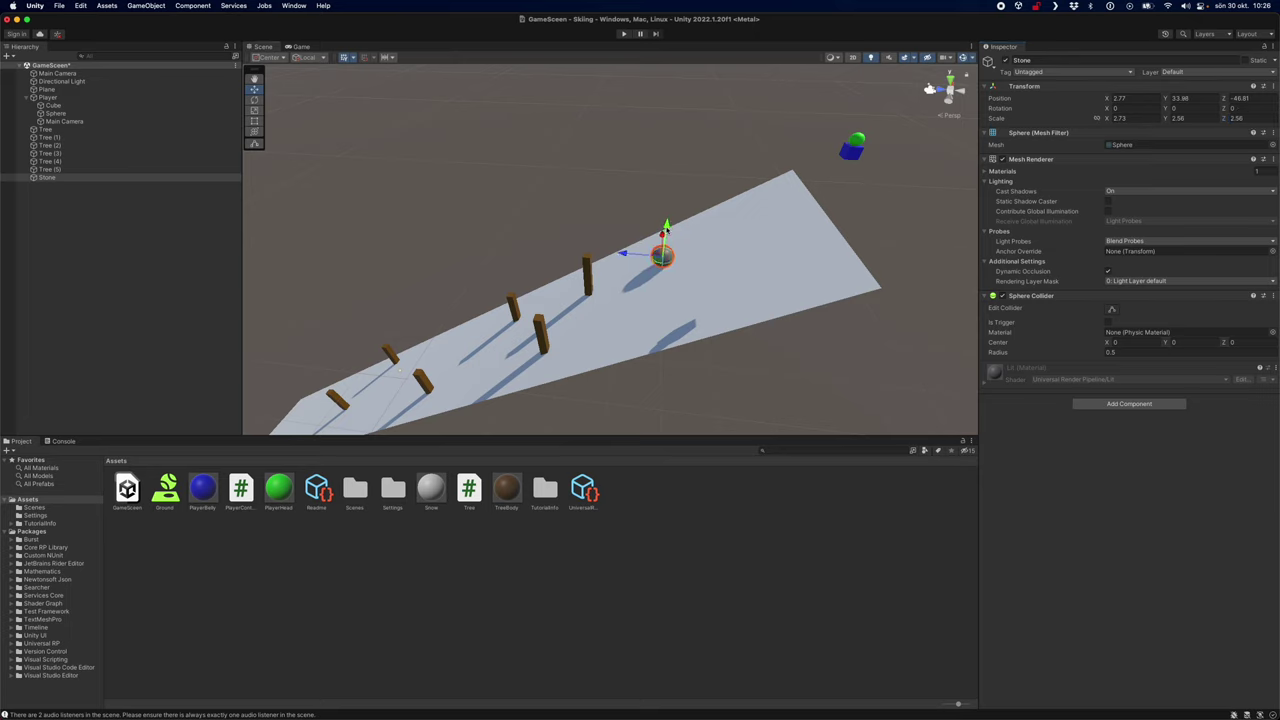
{"action": "scroll", "coordinate": [675, 280], "scroll_direction": "up", "scroll_amount": 5}
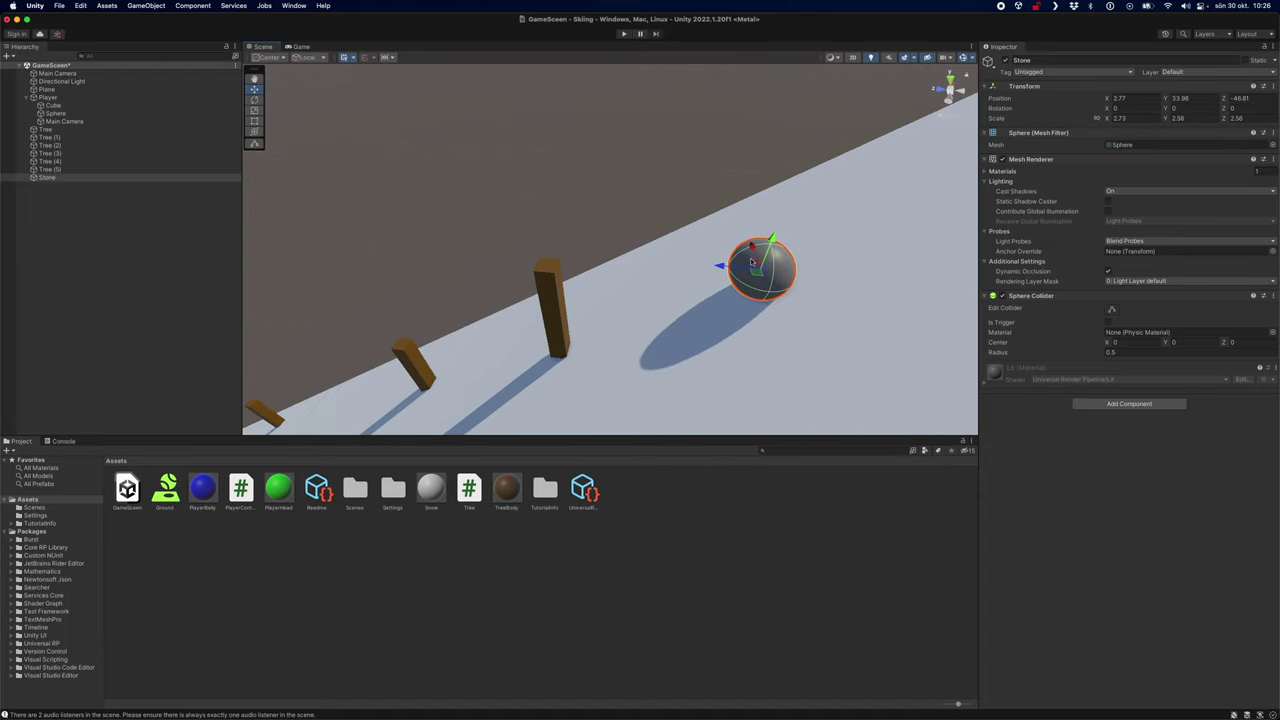
{"action": "left_click_drag", "start_coordinate": [1168, 118], "coordinate": [1101, 118]}
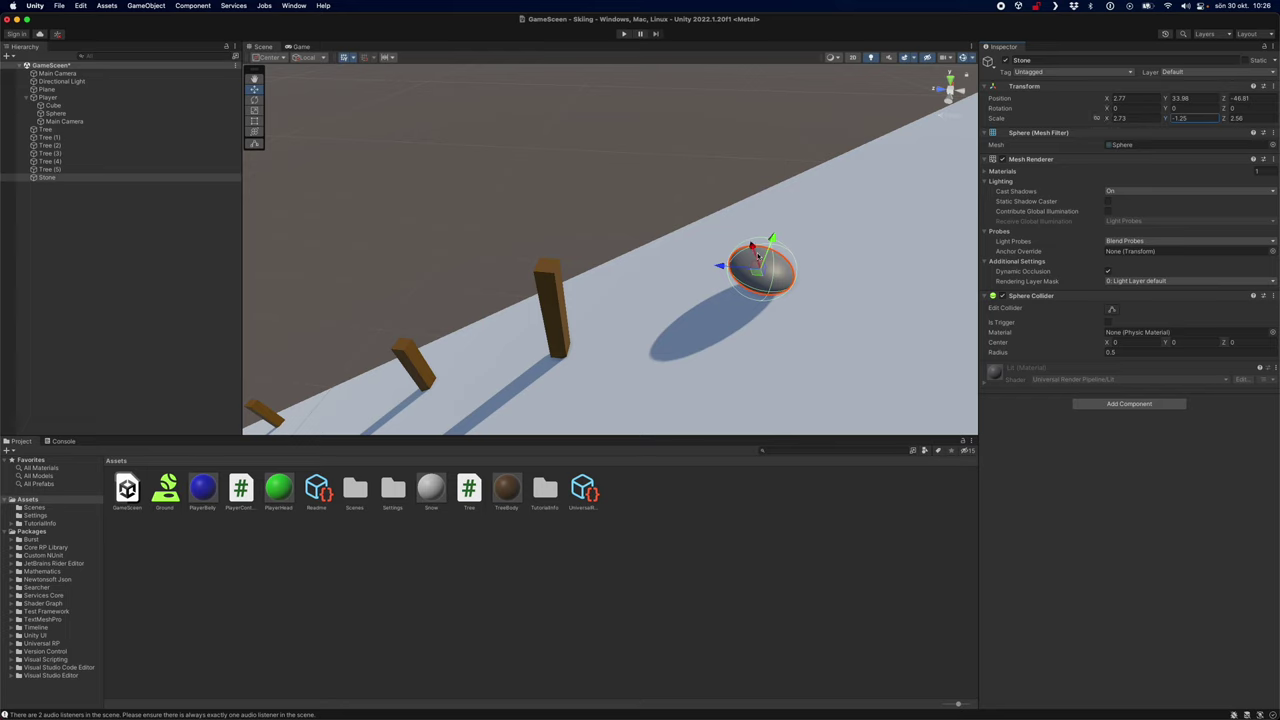
{"action": "left_click_drag", "start_coordinate": [752, 245], "coordinate": [771, 299]}
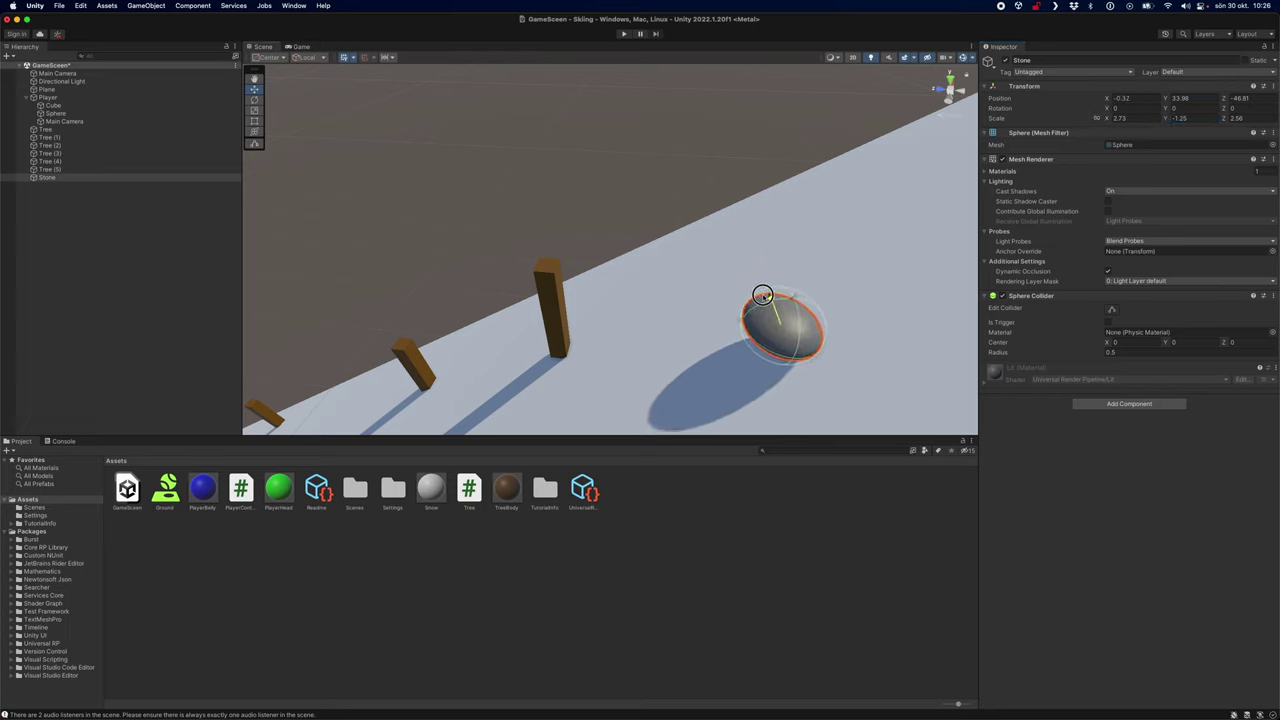
{"action": "scroll", "coordinate": [855, 367], "scroll_direction": "down", "scroll_amount": 5}
{"action": "scroll", "coordinate": [852, 366], "scroll_direction": "up", "scroll_amount": 3}
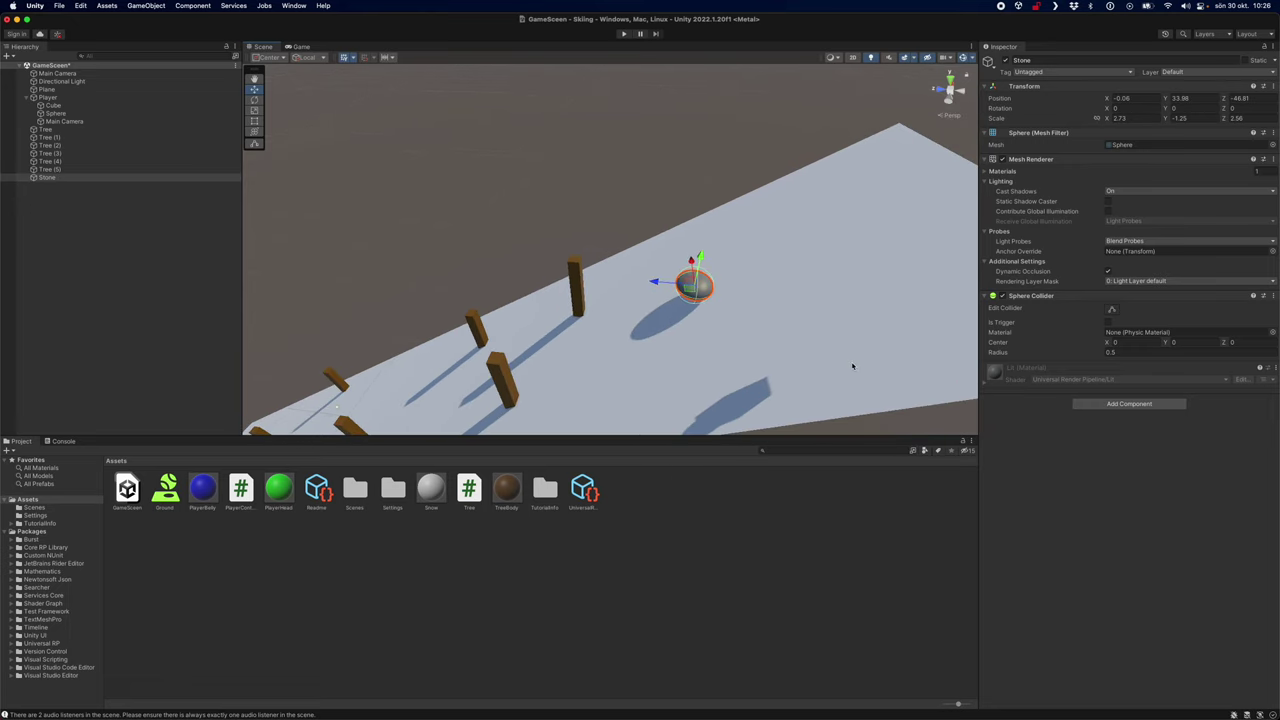
{"action": "right_click", "coordinate": [46, 223]}
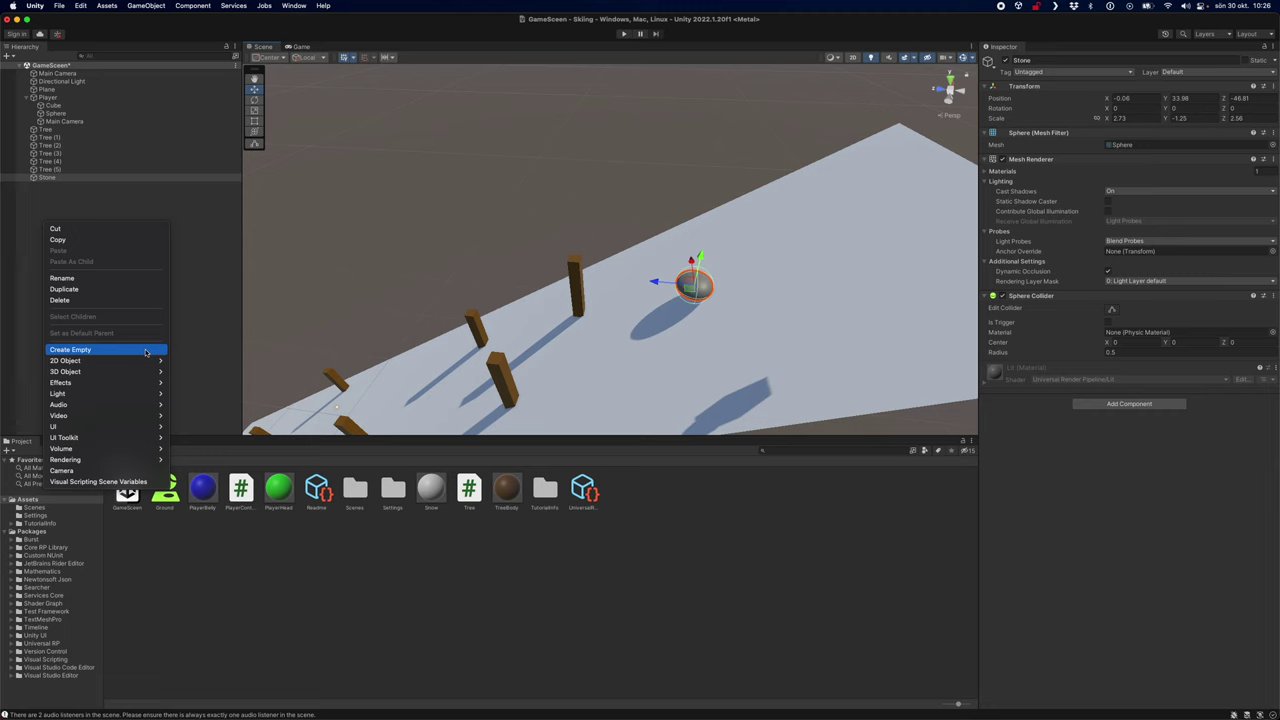
Drag the Ground physic material onto the Stone so its Sphere Collider matches Tree (5)'s
{"action": "left_click", "coordinate": [144, 212]}
{"action": "left_click", "coordinate": [50, 169]}
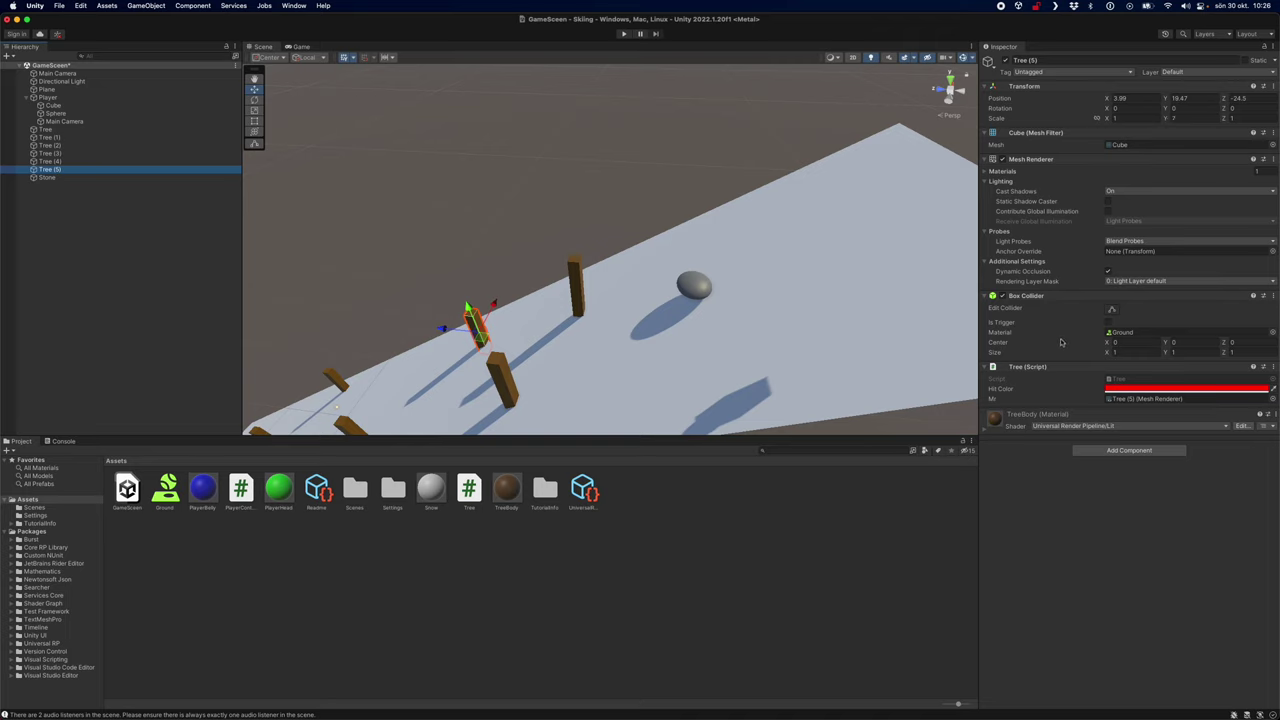
{"action": "left_click", "coordinate": [44, 177]}
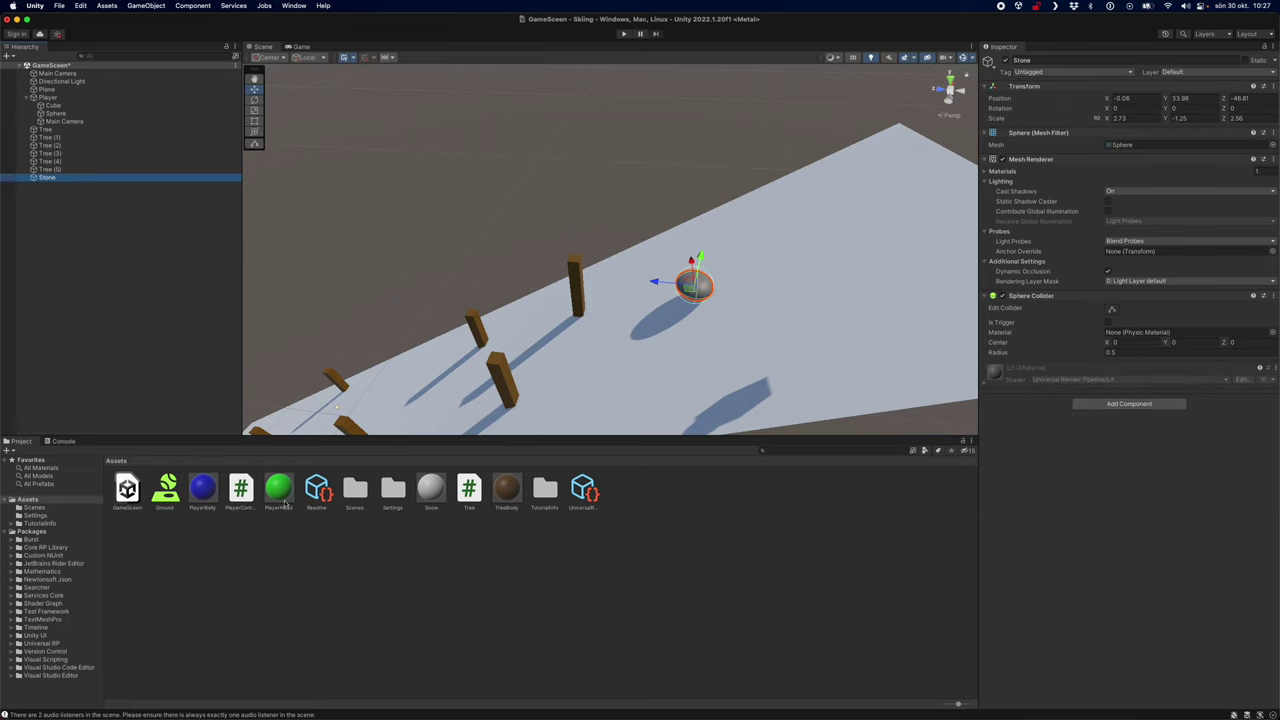
{"action": "left_click_drag", "start_coordinate": [165, 488], "coordinate": [692, 288]}
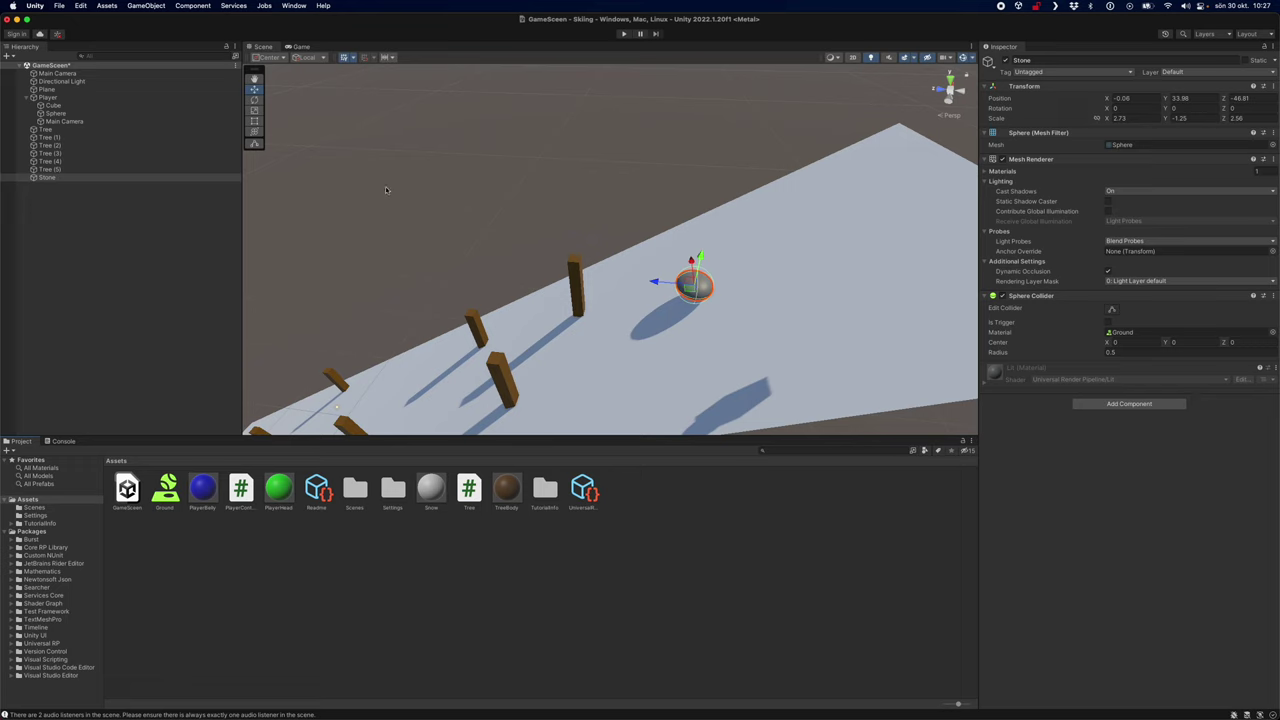
{"action": "left_click", "coordinate": [58, 169]}
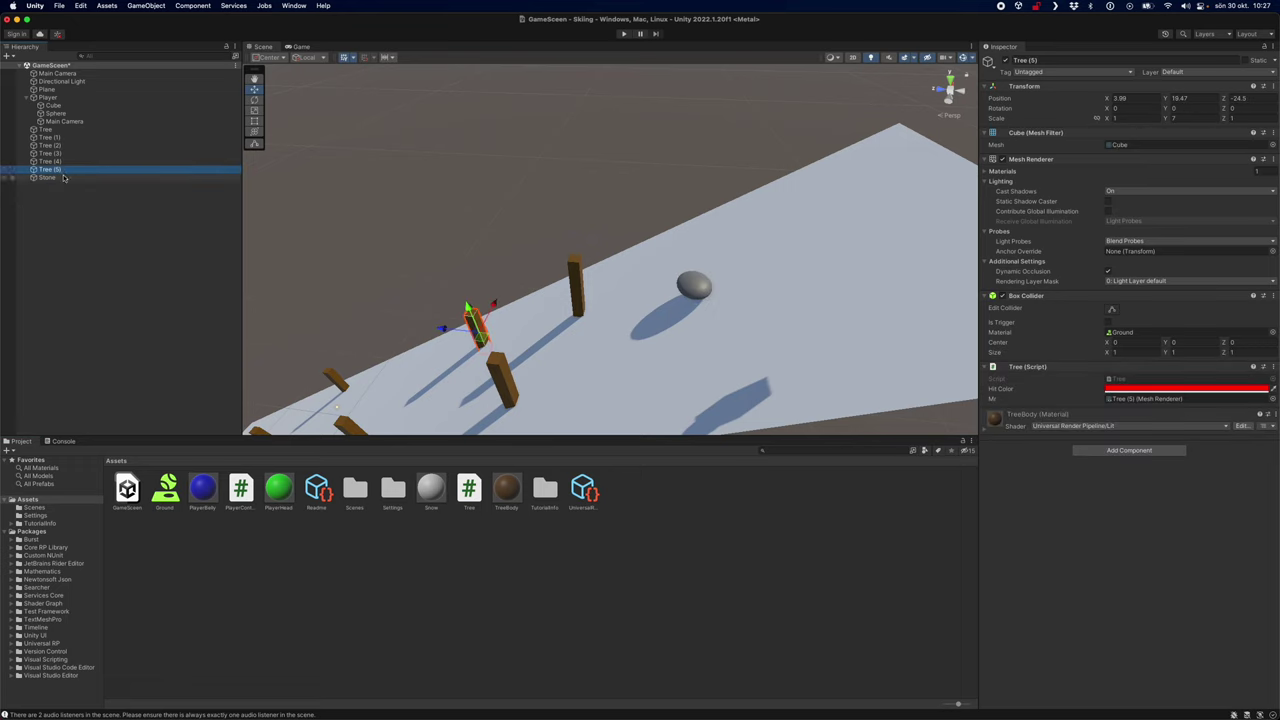
{"action": "left_click", "coordinate": [63, 177]}
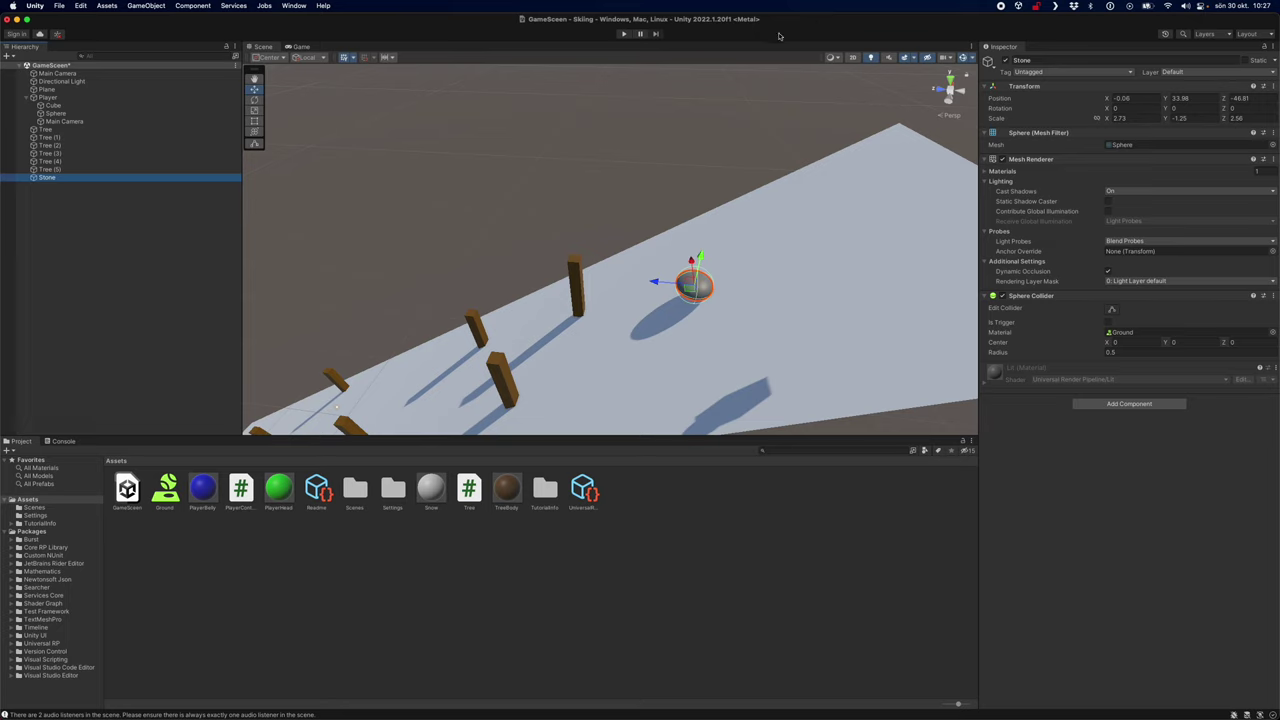
{"action": "right_click", "coordinate": [92, 236]}
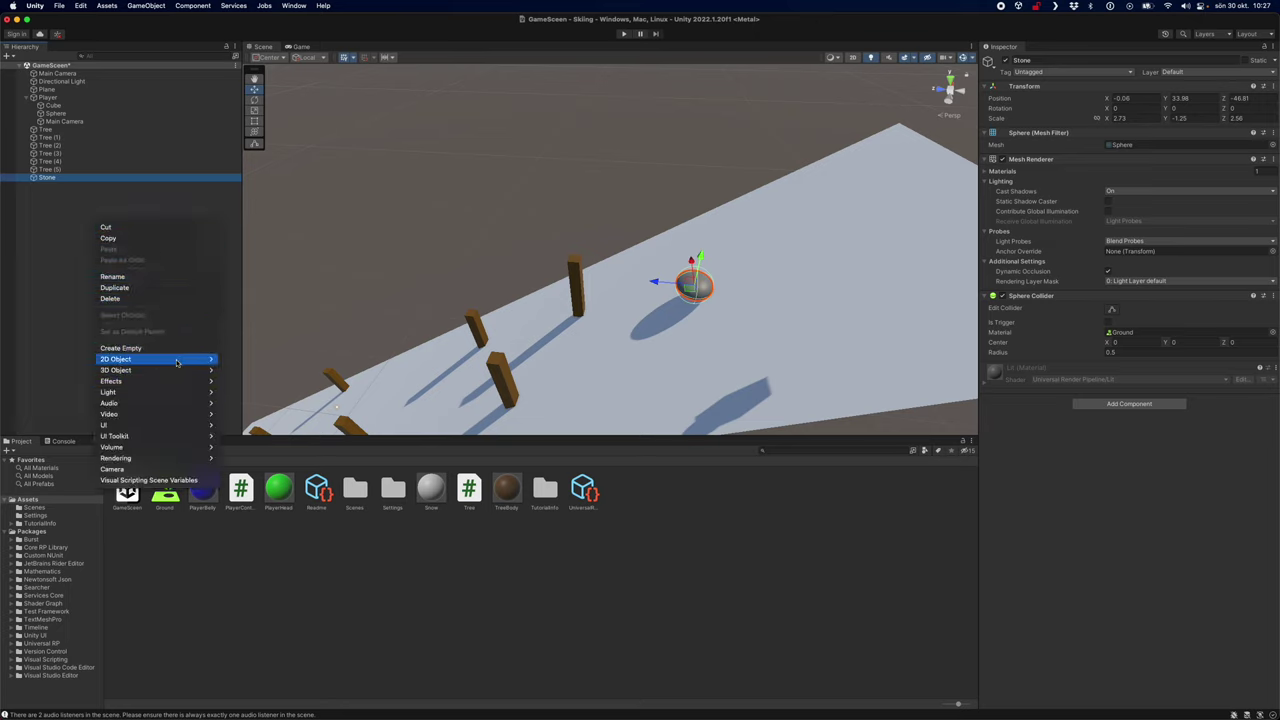
Add a new plane and raise it up onto the slope
{"action": "mouse_move", "coordinate": [170, 370]}
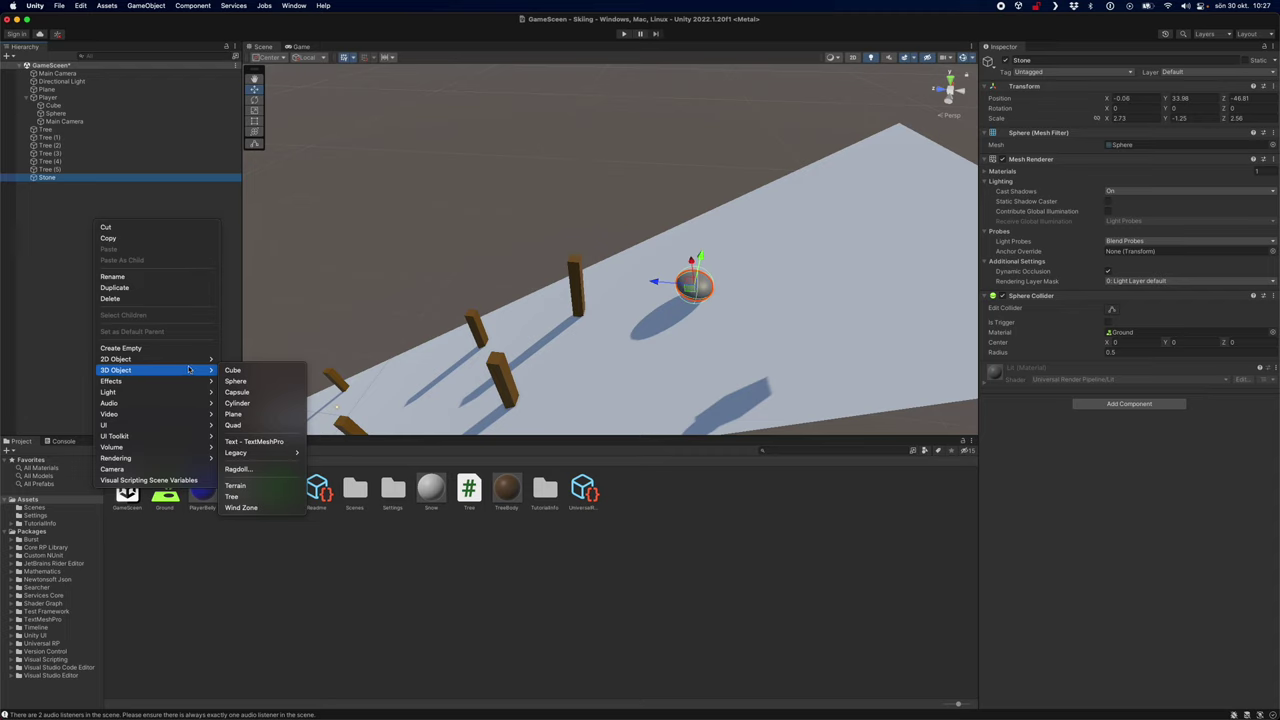
{"action": "left_click", "coordinate": [272, 419]}
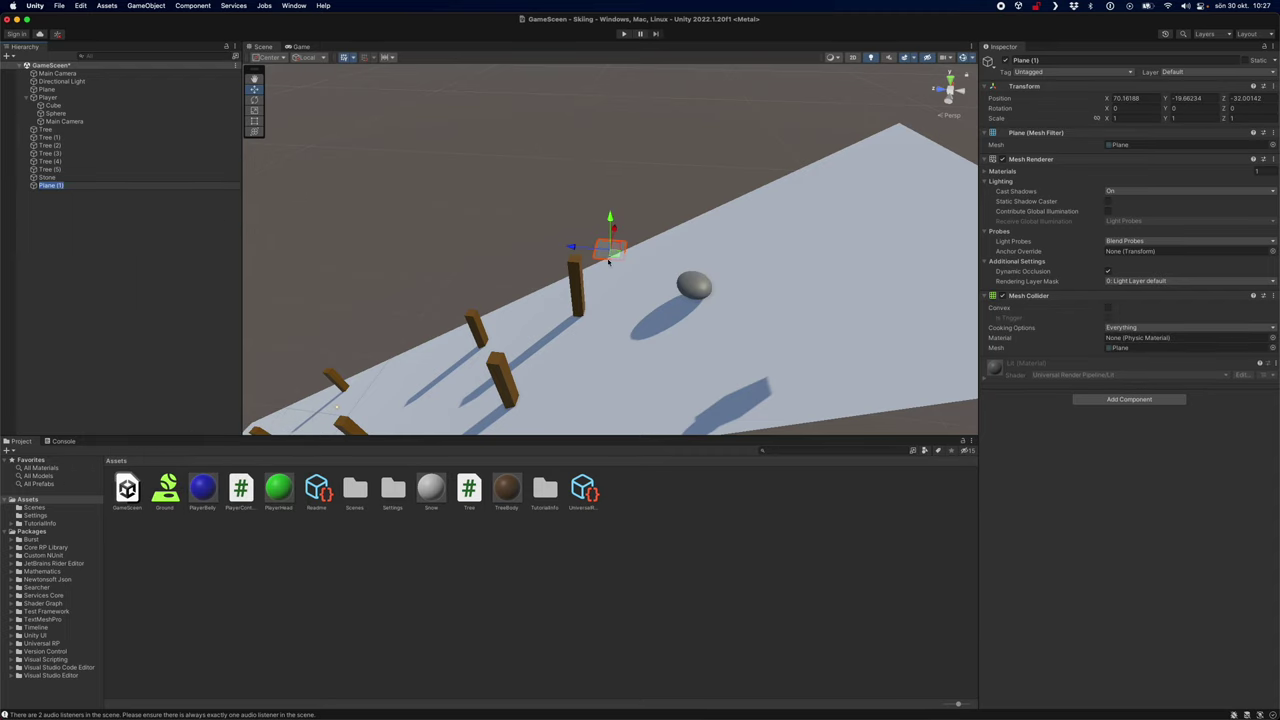
{"action": "left_click_drag", "start_coordinate": [609, 224], "coordinate": [692, 249]}
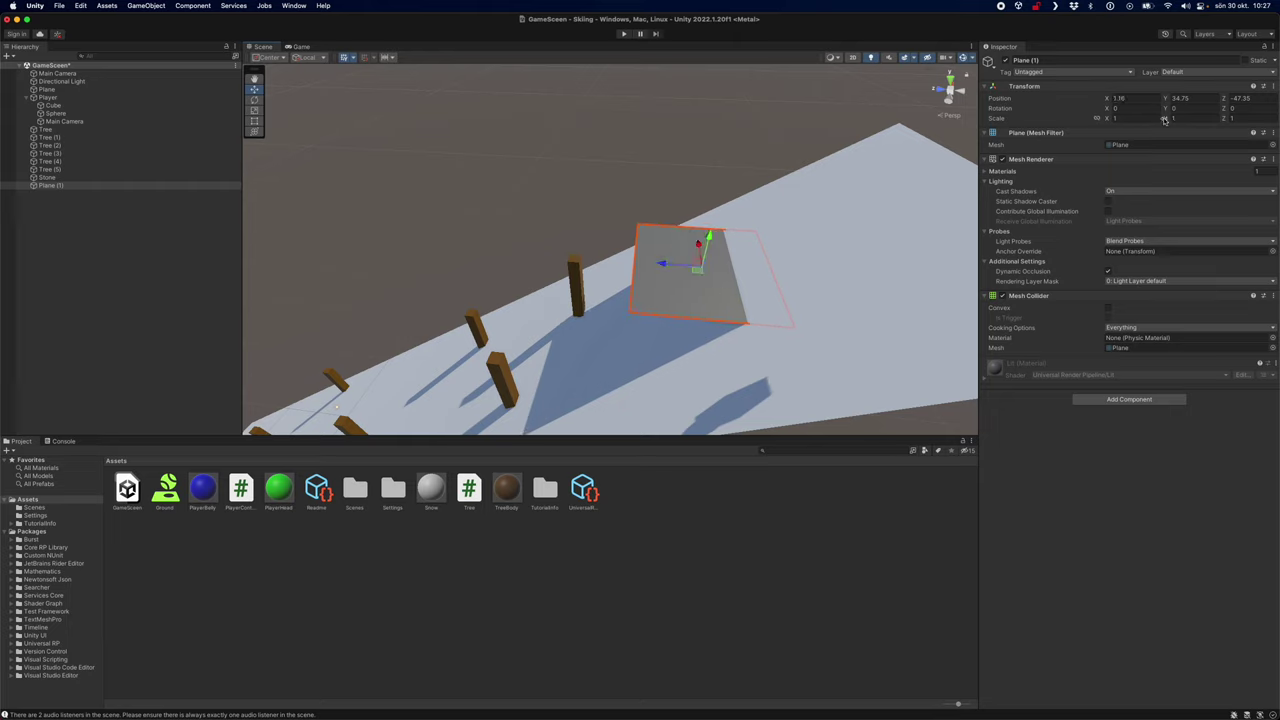
Narrow Plane (1) to Scale X 0.57, nudge it along Z, and play-test
{"action": "left_click_drag", "start_coordinate": [1166, 118], "coordinate": [1142, 119]}
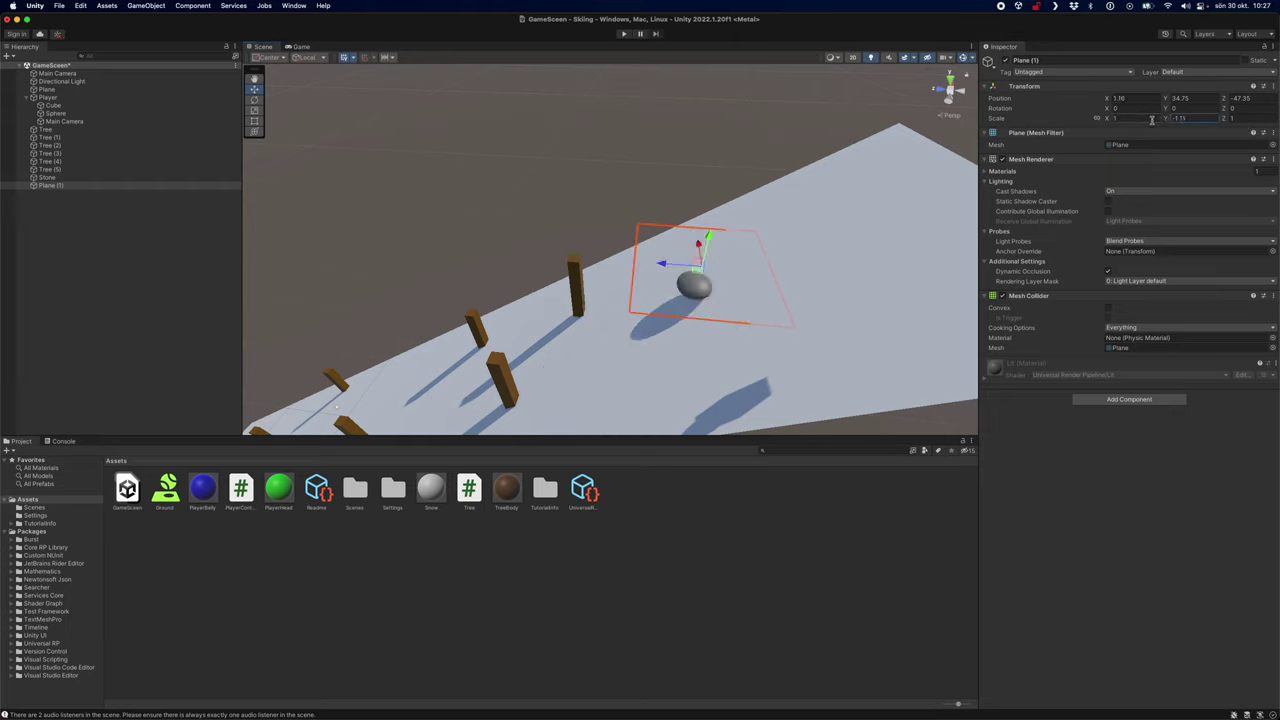
{"action": "key", "text": "super+z"}
{"action": "mouse_move", "coordinate": [1107, 119]}
{"action": "left_mouse_down"}
{"action": "mouse_move", "coordinate": [1086, 119]}
{"action": "mouse_move", "coordinate": [1097, 120]}
{"action": "left_mouse_up"}
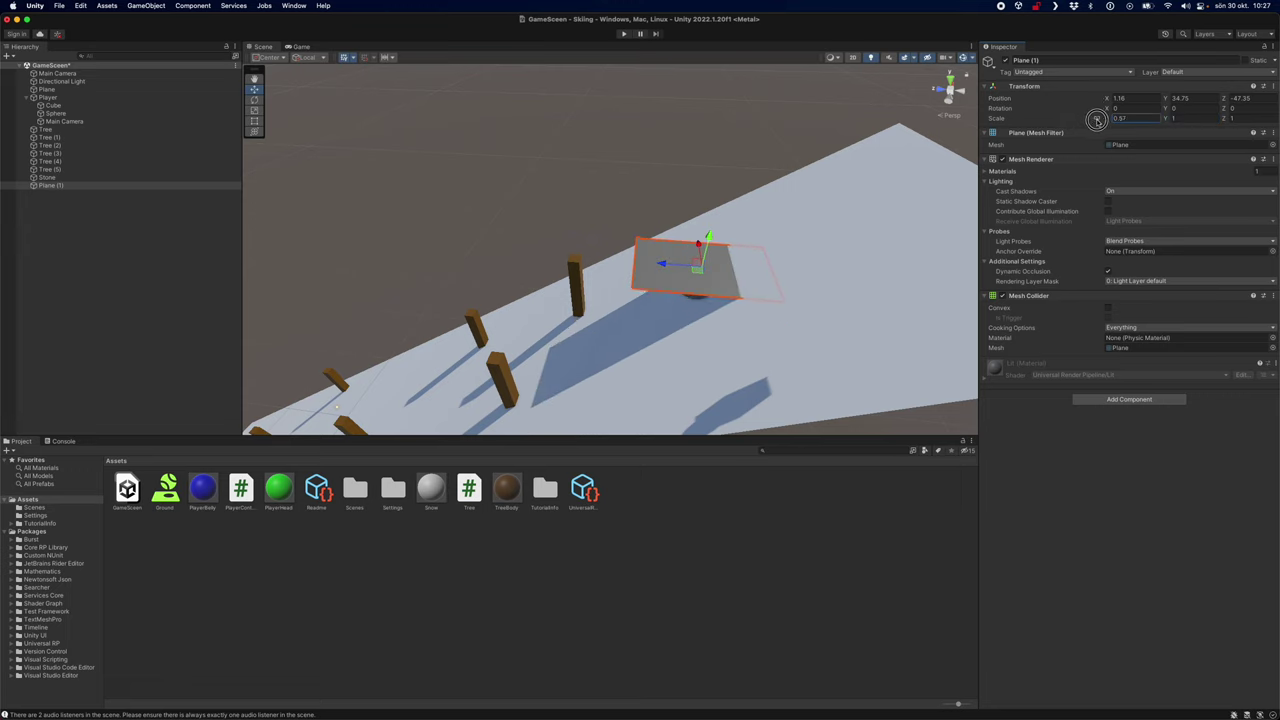
{"action": "left_click_drag", "start_coordinate": [661, 266], "coordinate": [678, 264]}
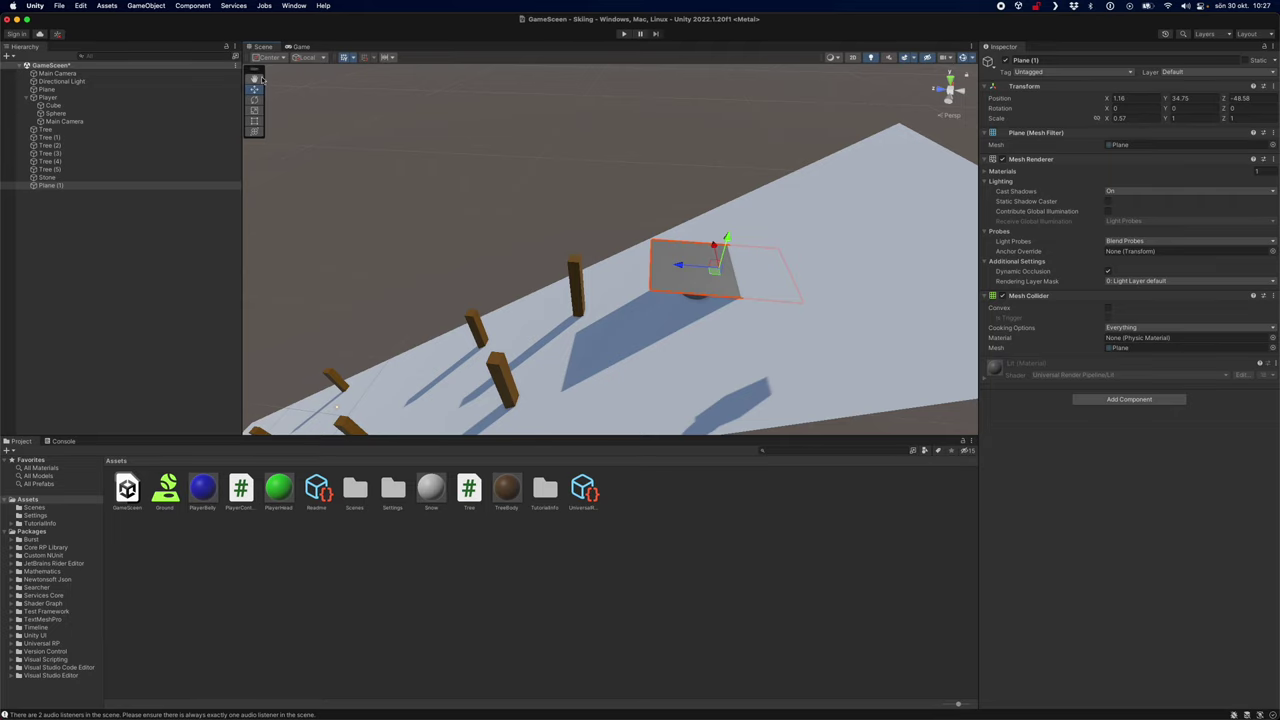
{"action": "left_click", "coordinate": [625, 34]}
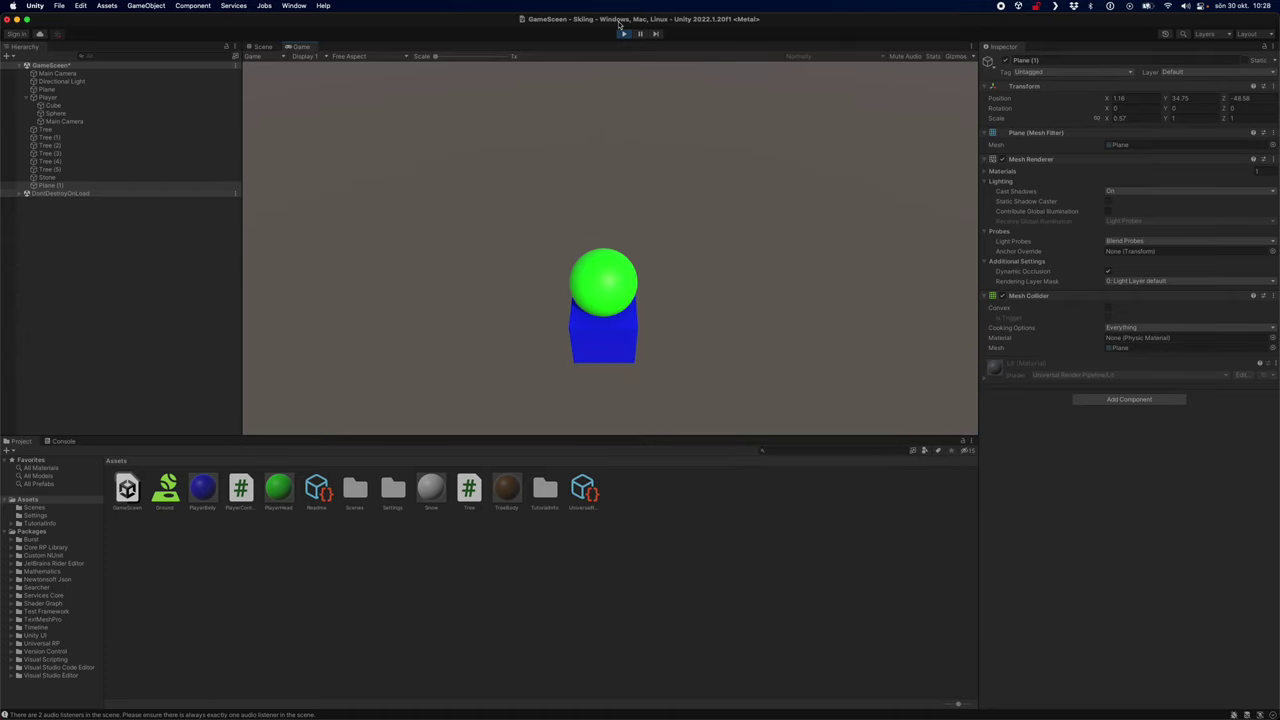
{"action": "left_click", "coordinate": [622, 34]}
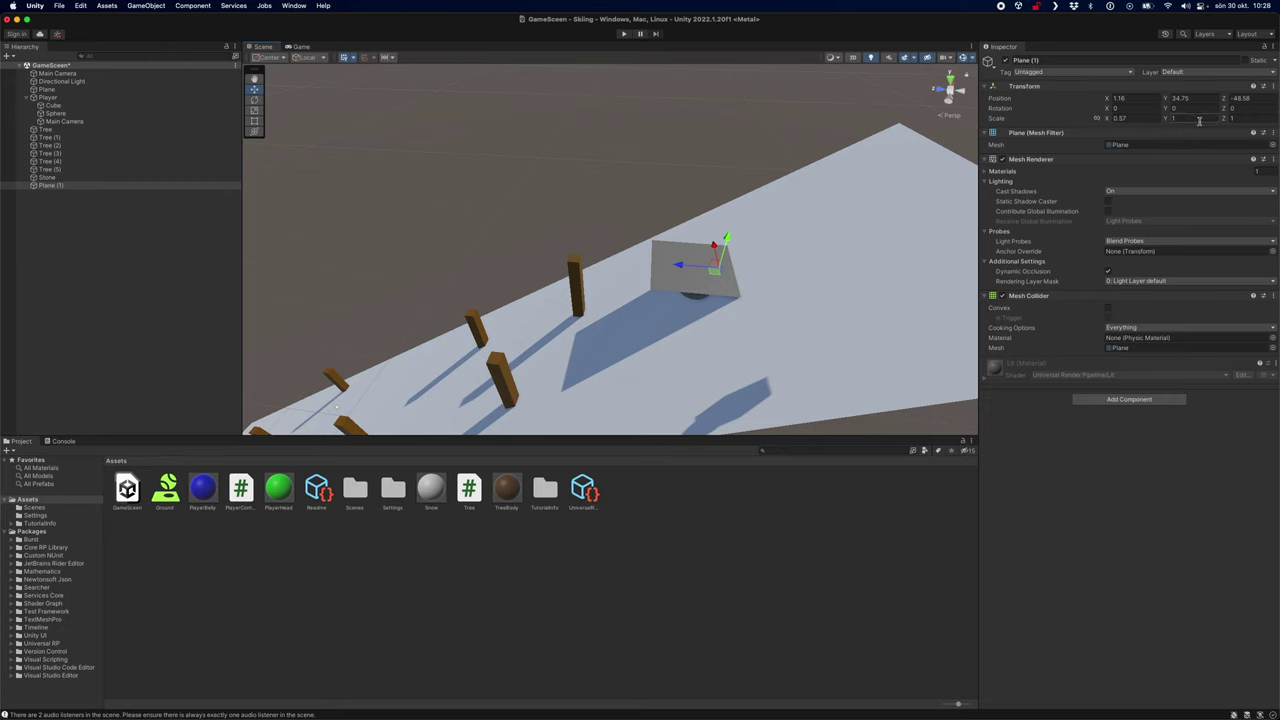
Shrink Plane (1) to Scale X 0.41 and Scale Z 0.83
{"action": "left_click_drag", "start_coordinate": [1227, 120], "coordinate": [1150, 118]}
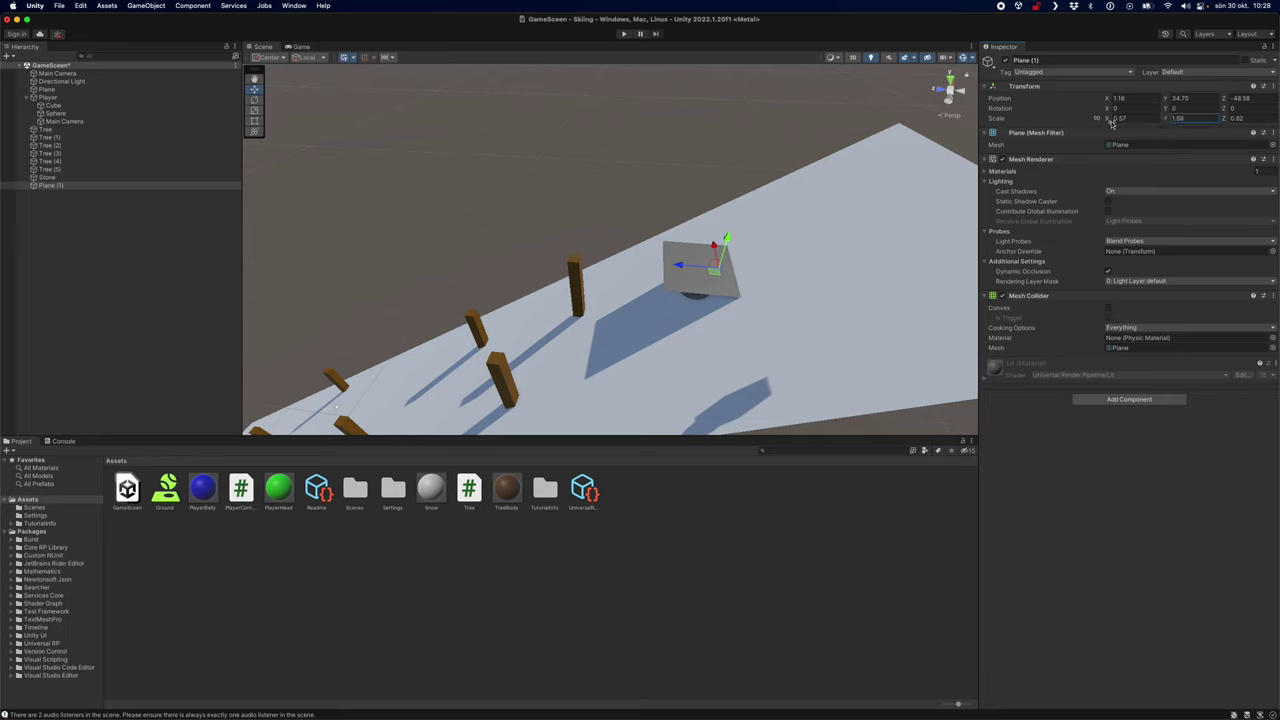
{"action": "left_click_drag", "start_coordinate": [1112, 122], "coordinate": [1103, 121]}
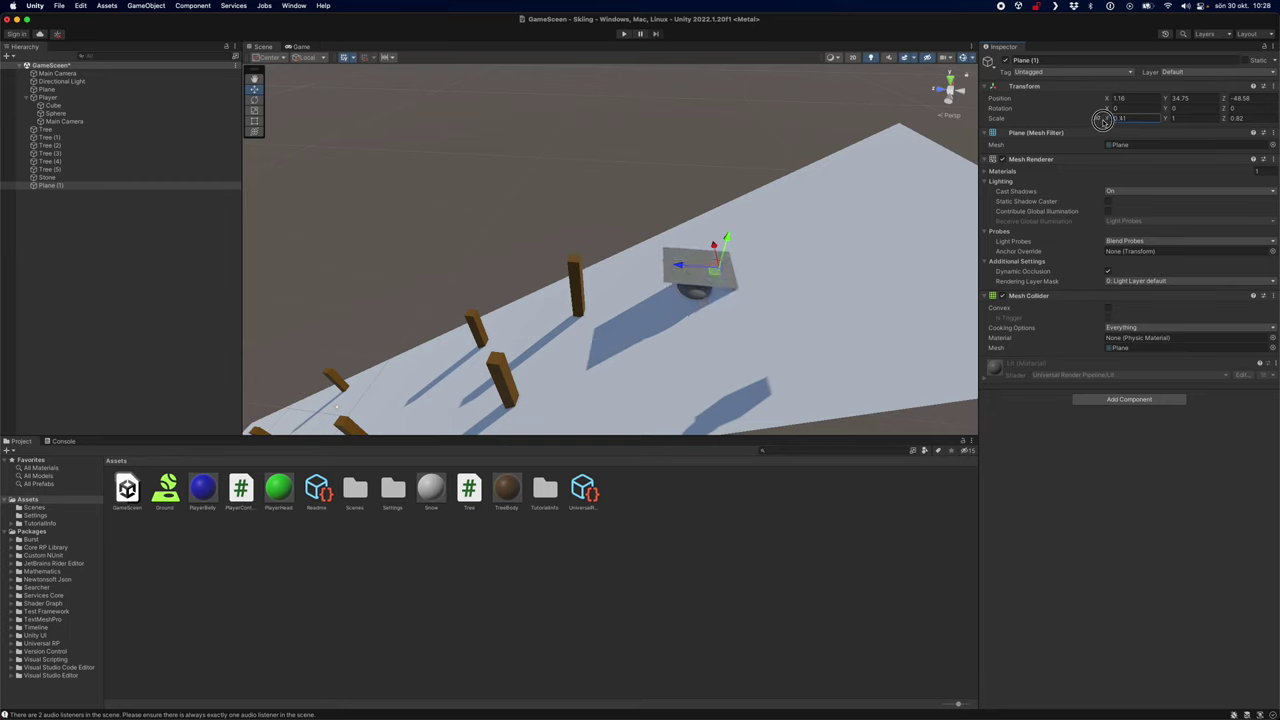
{"action": "left_click", "coordinate": [1172, 121]}
{"action": "type", "text": "7.84"}
{"action": "left_click", "coordinate": [1228, 121]}
Tilt Plane (1) to about 4.28 degrees on X and play-test the ramp
{"action": "left_click_drag", "start_coordinate": [1165, 108], "coordinate": [1218, 108]}
{"action": "left_click_drag", "start_coordinate": [1104, 108], "coordinate": [1176, 100]}
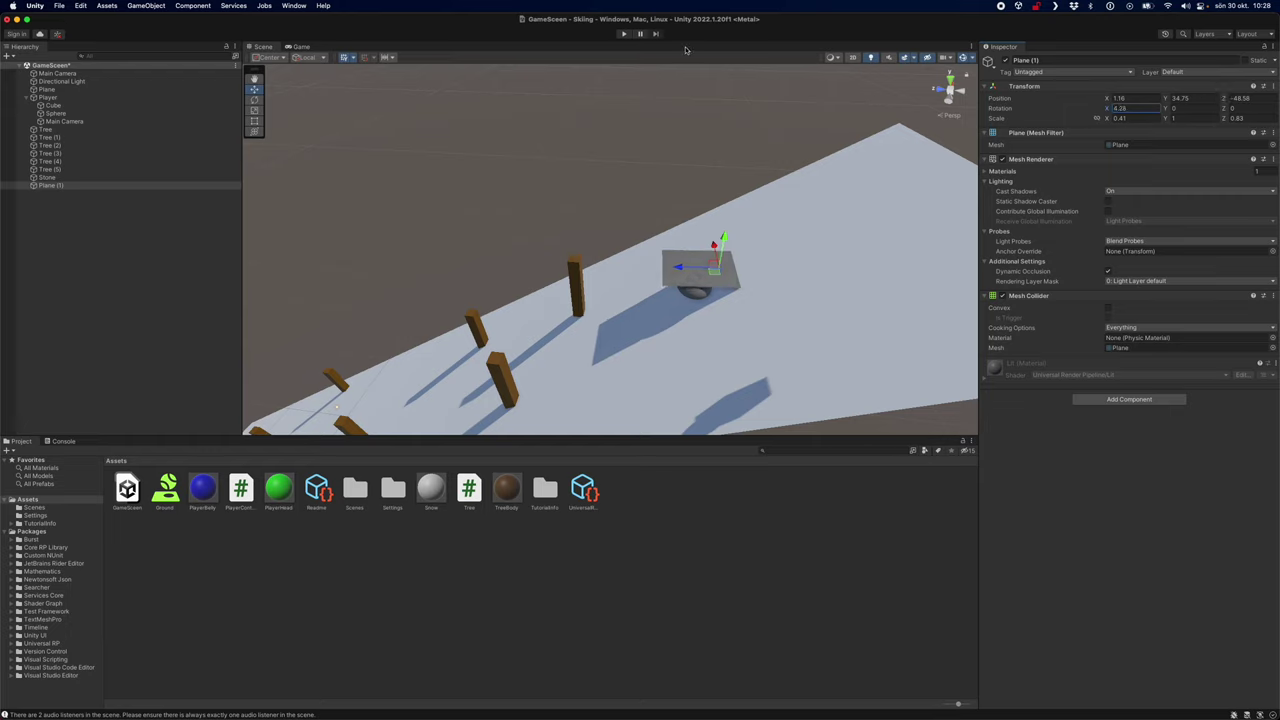
{"action": "left_click", "coordinate": [624, 35]}
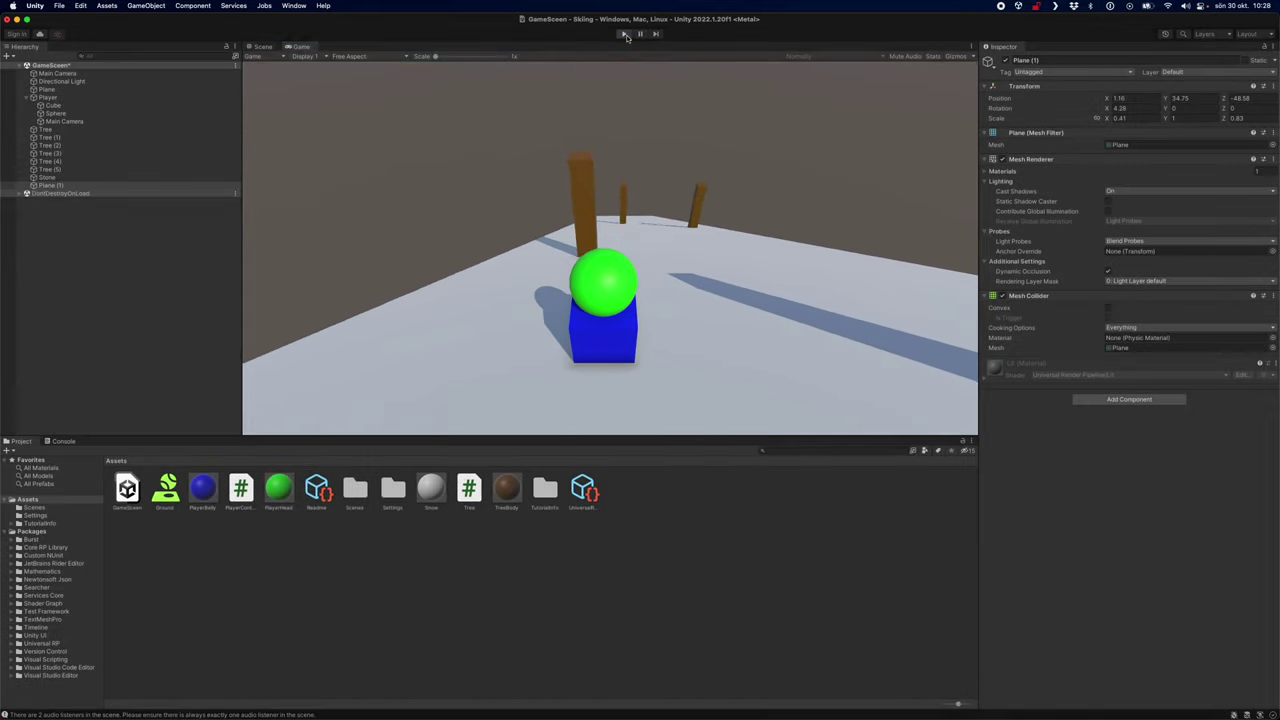
Stop the test and steepen Plane (1) to X rotation 18.07
{"action": "left_click", "coordinate": [625, 34]}
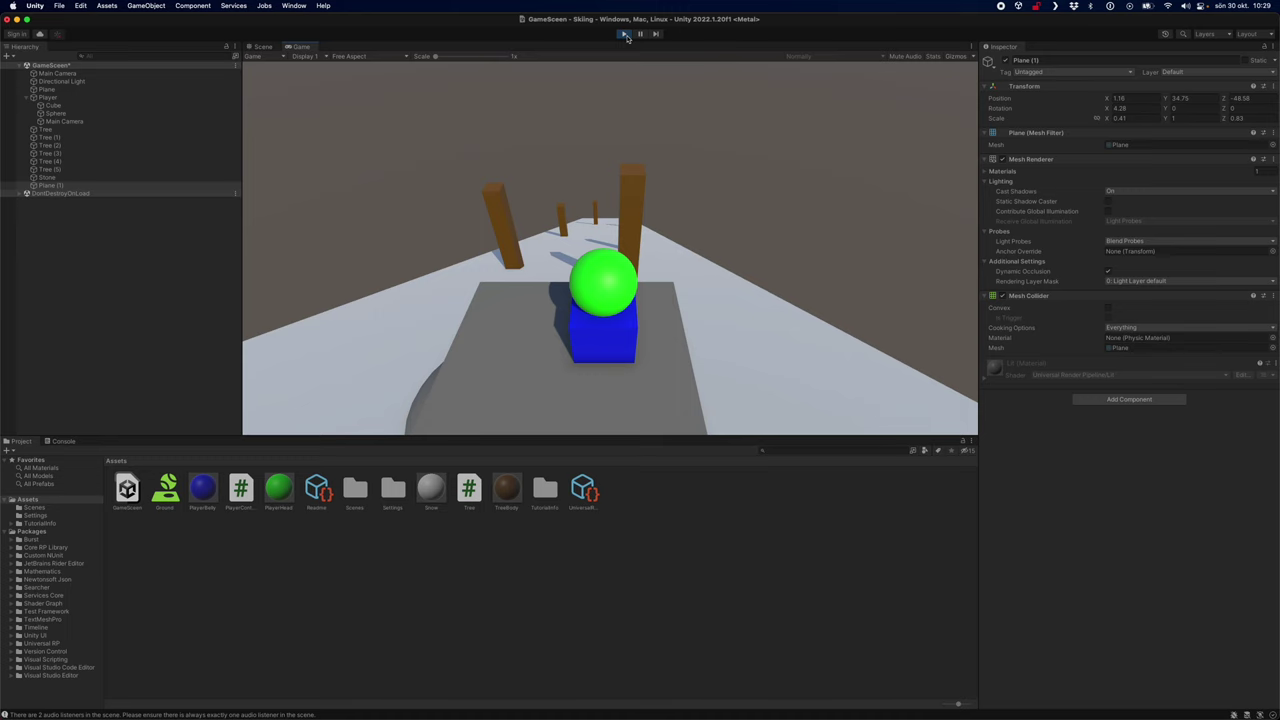
{"action": "left_click", "coordinate": [624, 34]}
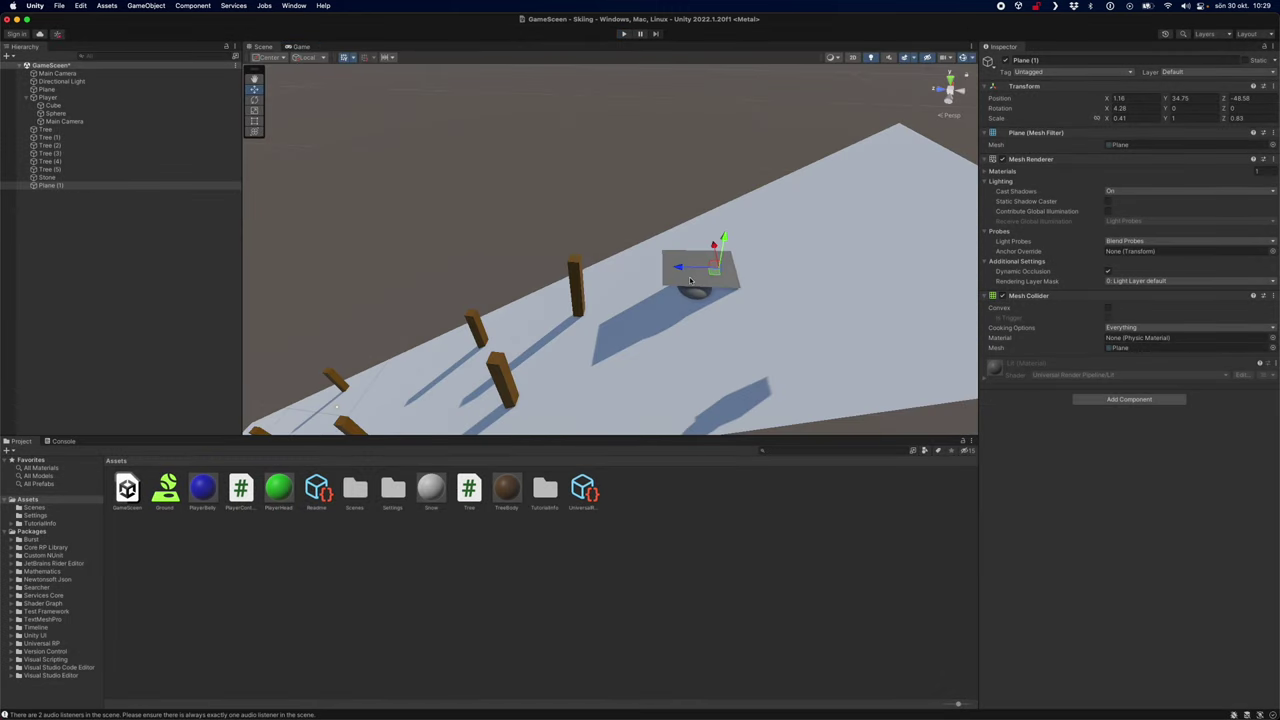
{"action": "left_click", "coordinate": [49, 186]}
{"action": "left_click_drag", "start_coordinate": [1108, 112], "coordinate": [1082, 112]}
{"action": "left_click_drag", "start_coordinate": [1227, 106], "coordinate": [1274, 92]}
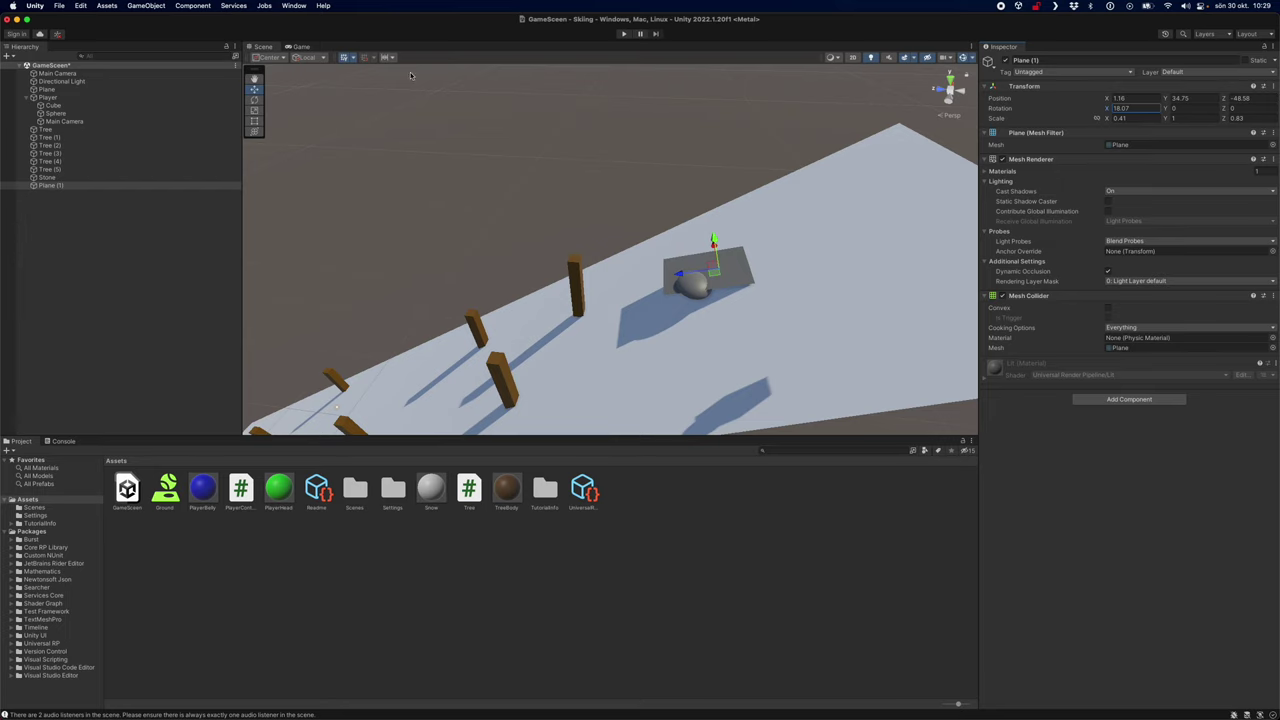
Play-test the steeper ramp, then select the Stone
{"action": "left_click", "coordinate": [622, 34]}
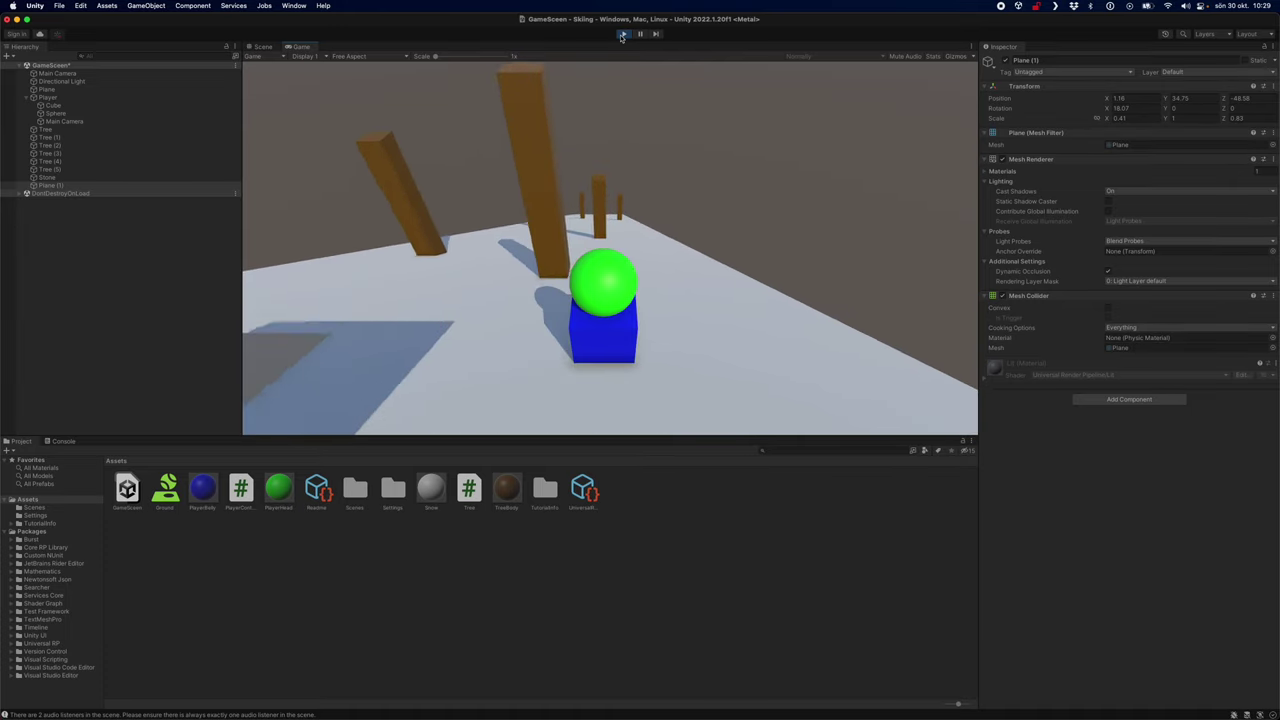
{"action": "left_click", "coordinate": [623, 34]}
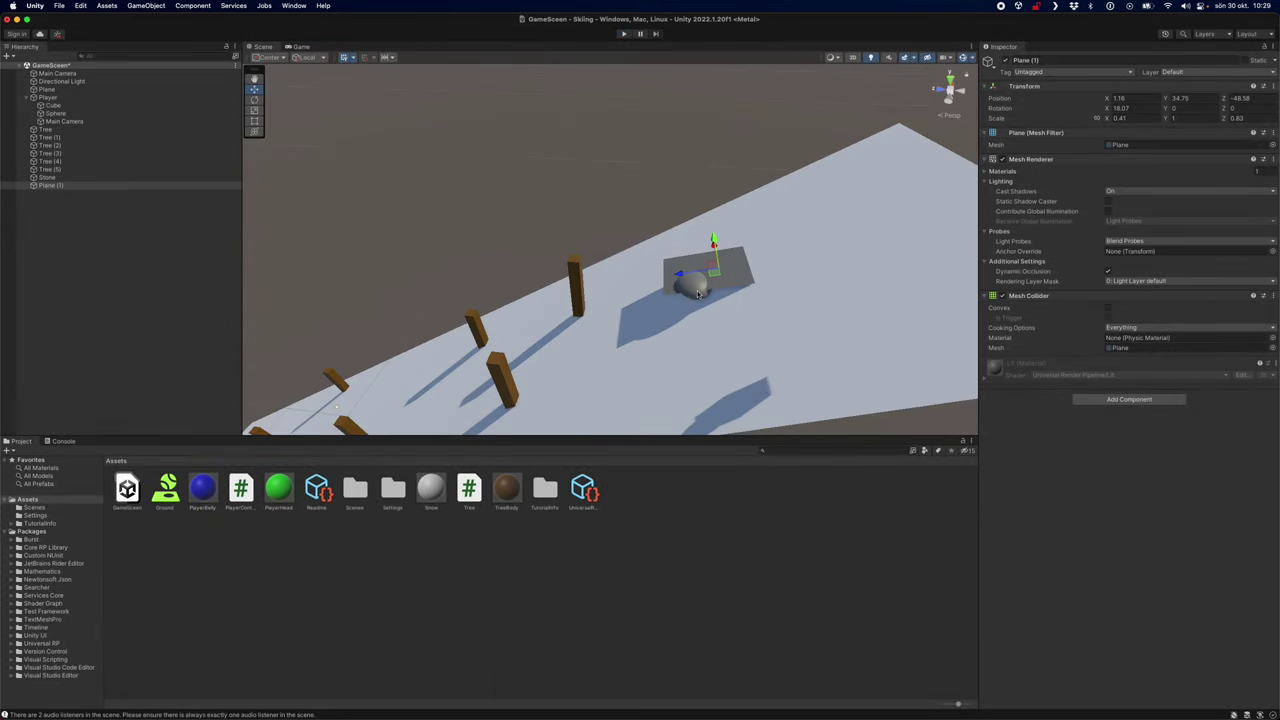
{"action": "left_click", "coordinate": [696, 287]}
Lift the Stone slightly along Y above the ramp and play-test the scene
{"action": "left_click_drag", "start_coordinate": [705, 260], "coordinate": [693, 285]}
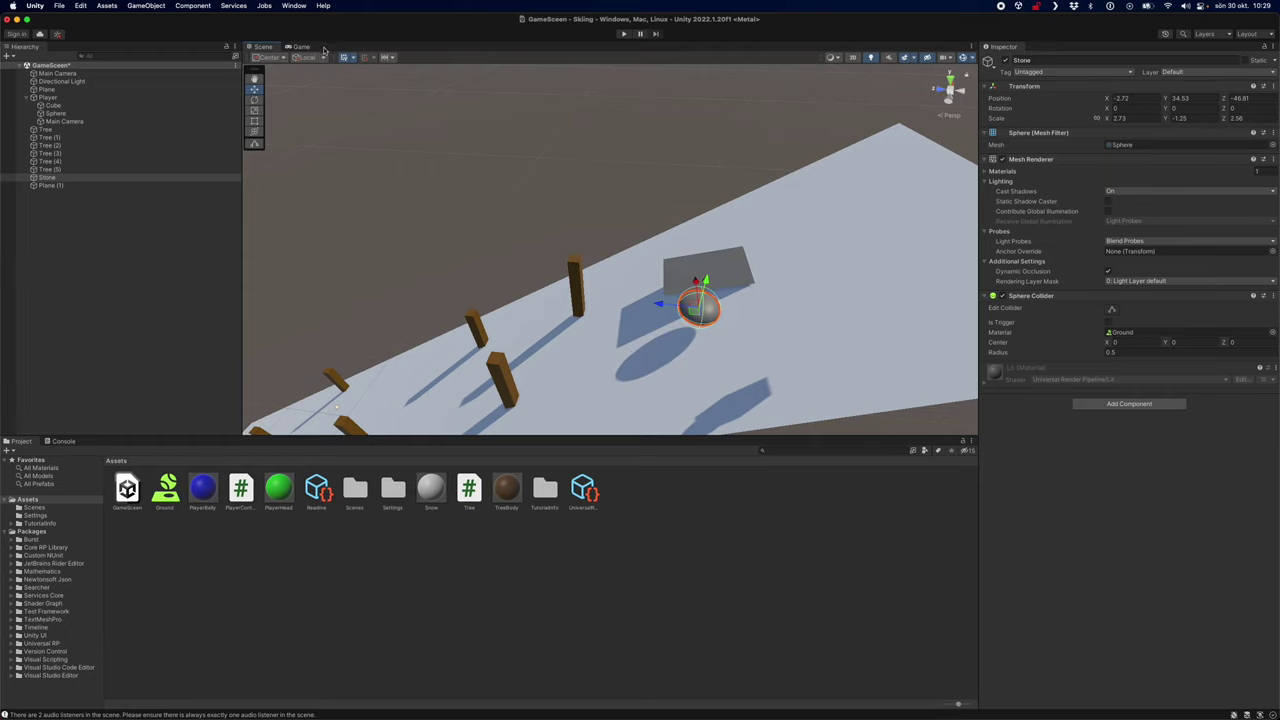
{"action": "left_click", "coordinate": [646, 118]}
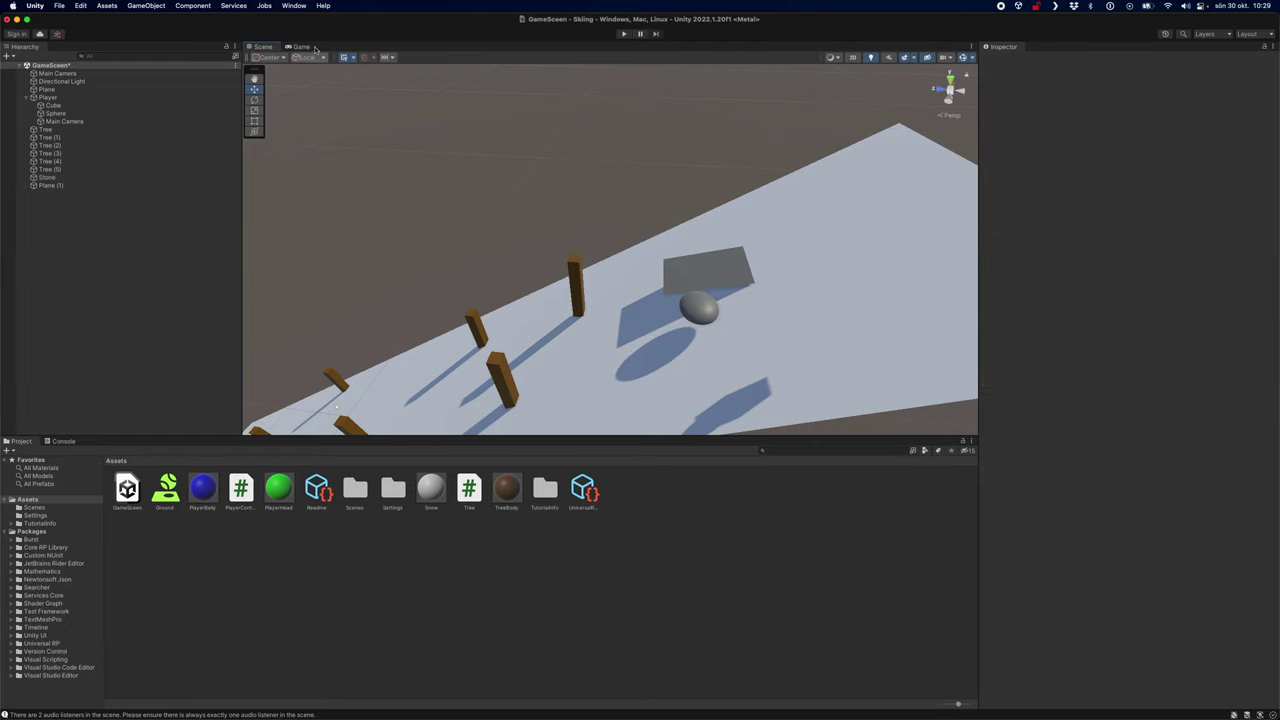
{"action": "left_click", "coordinate": [622, 34]}
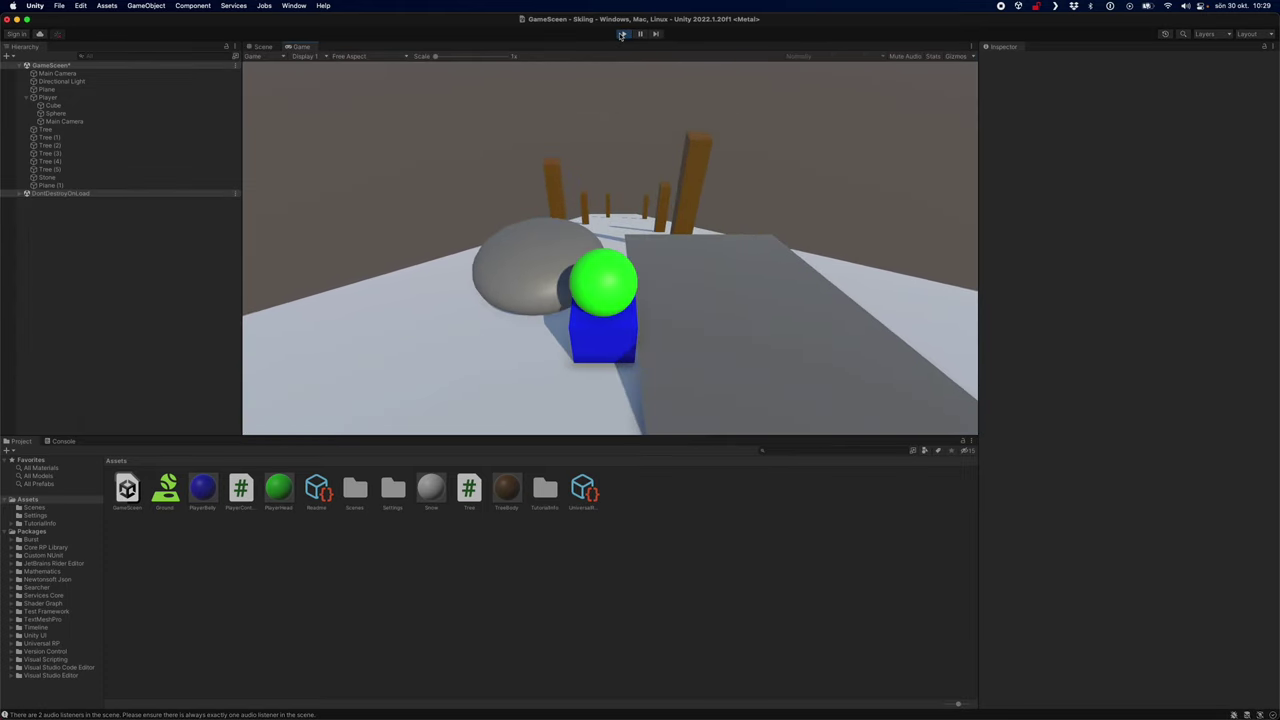
{"action": "left_click", "coordinate": [622, 34]}
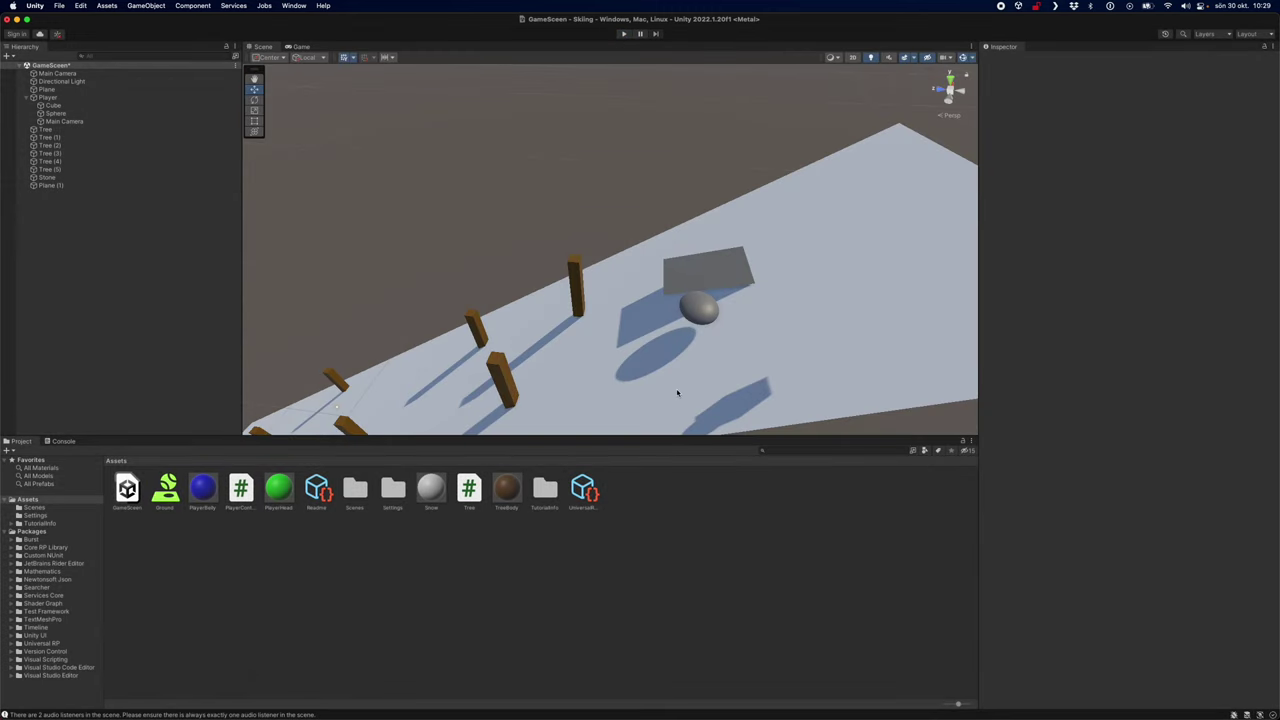
{"action": "left_click", "coordinate": [697, 318]}
{"action": "left_click", "coordinate": [708, 311]}
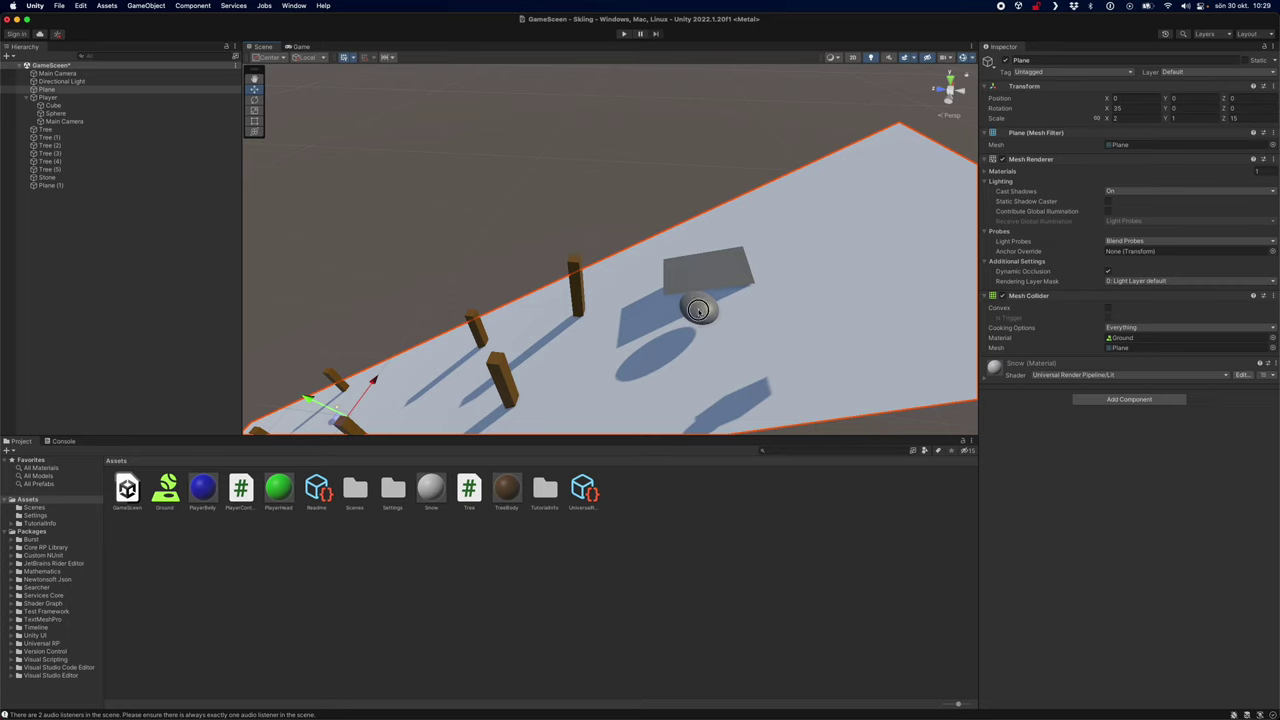
Compare the Stone's components with the Player's Rigidbody settings, ending with Stone selected
{"action": "left_click", "coordinate": [704, 302]}
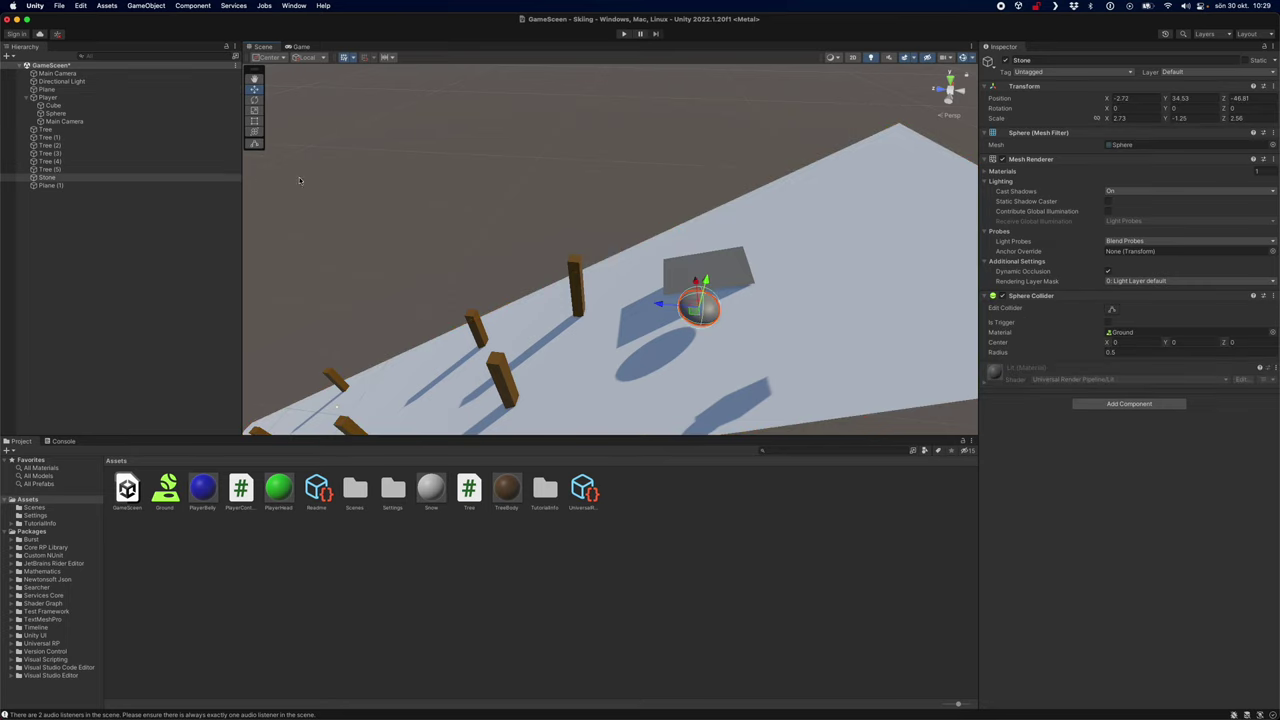
{"action": "left_click", "coordinate": [50, 97]}
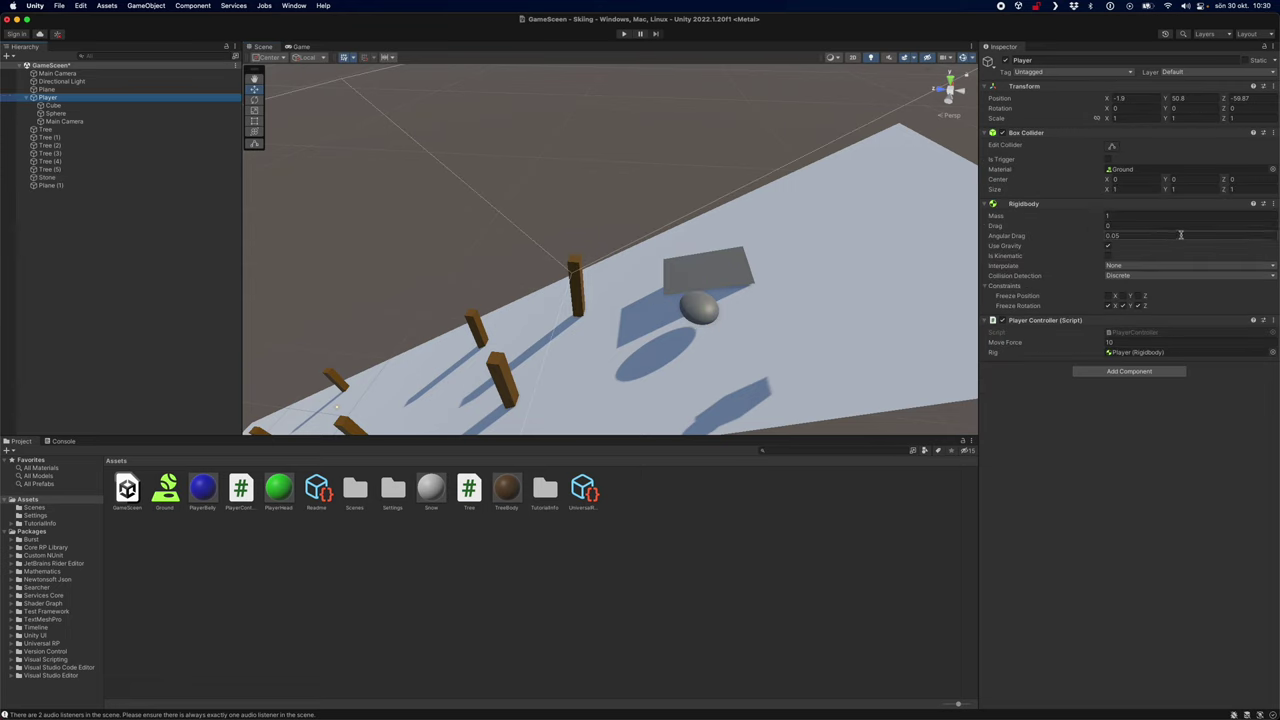
{"action": "left_click", "coordinate": [47, 178]}
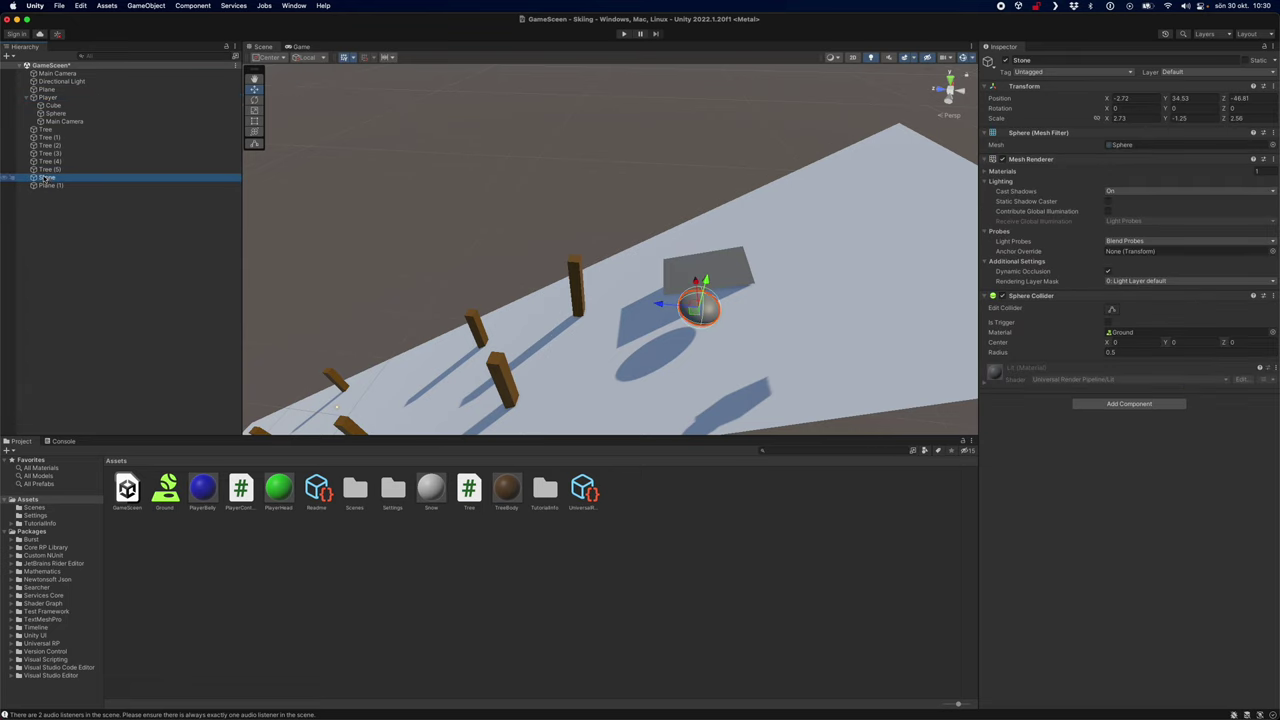
{"action": "left_click", "coordinate": [47, 97]}
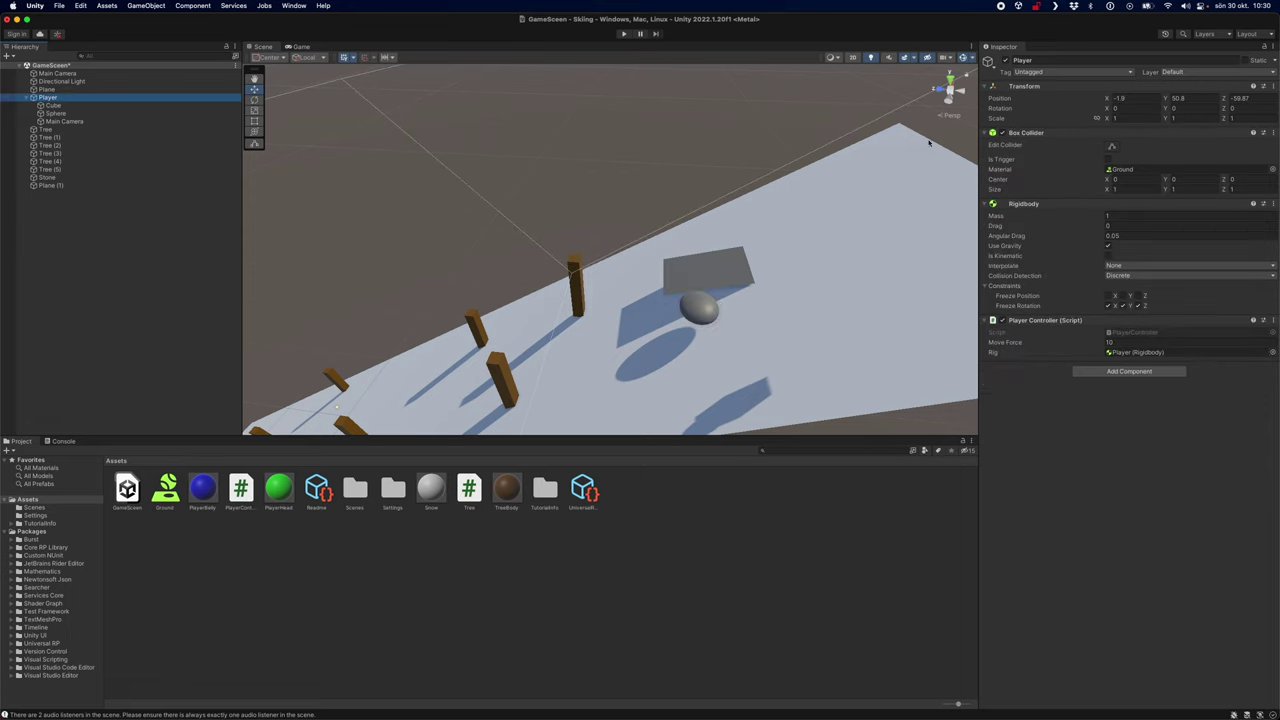
{"action": "left_click", "coordinate": [50, 178]}
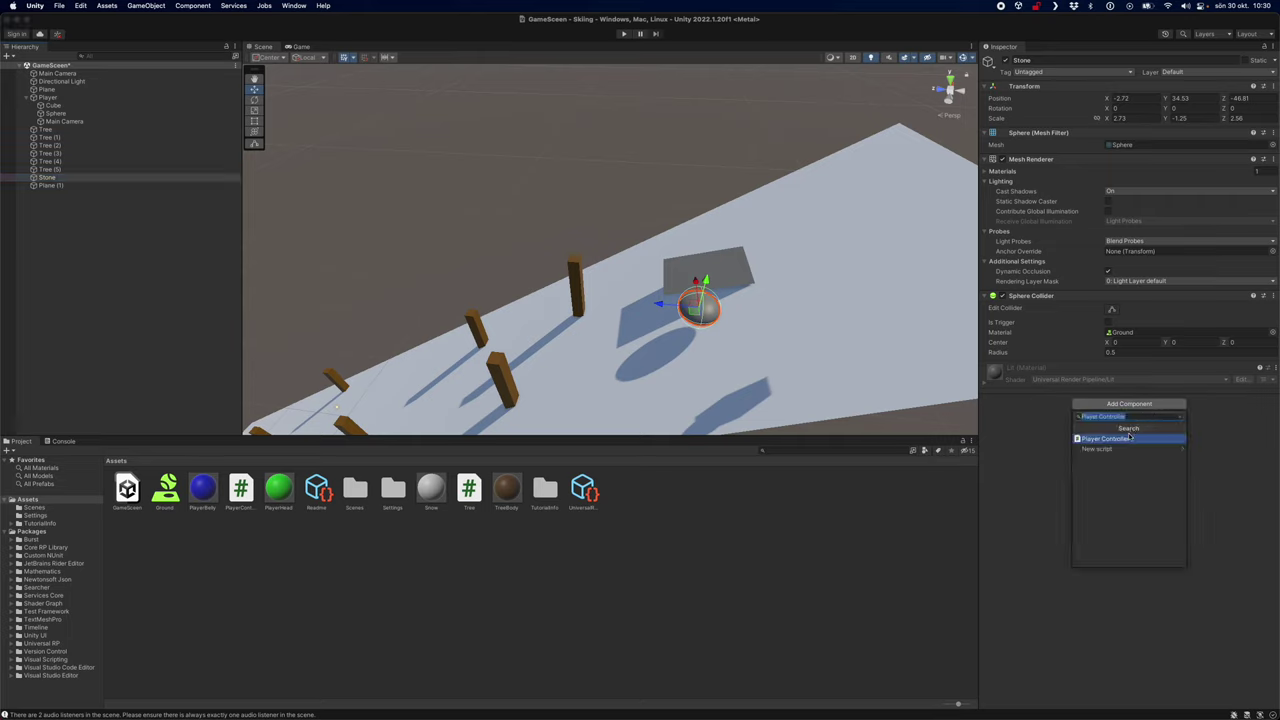
Add a Rigidbody component to the Stone via the 'rig' component search
{"action": "left_click", "coordinate": [1224, 464]}
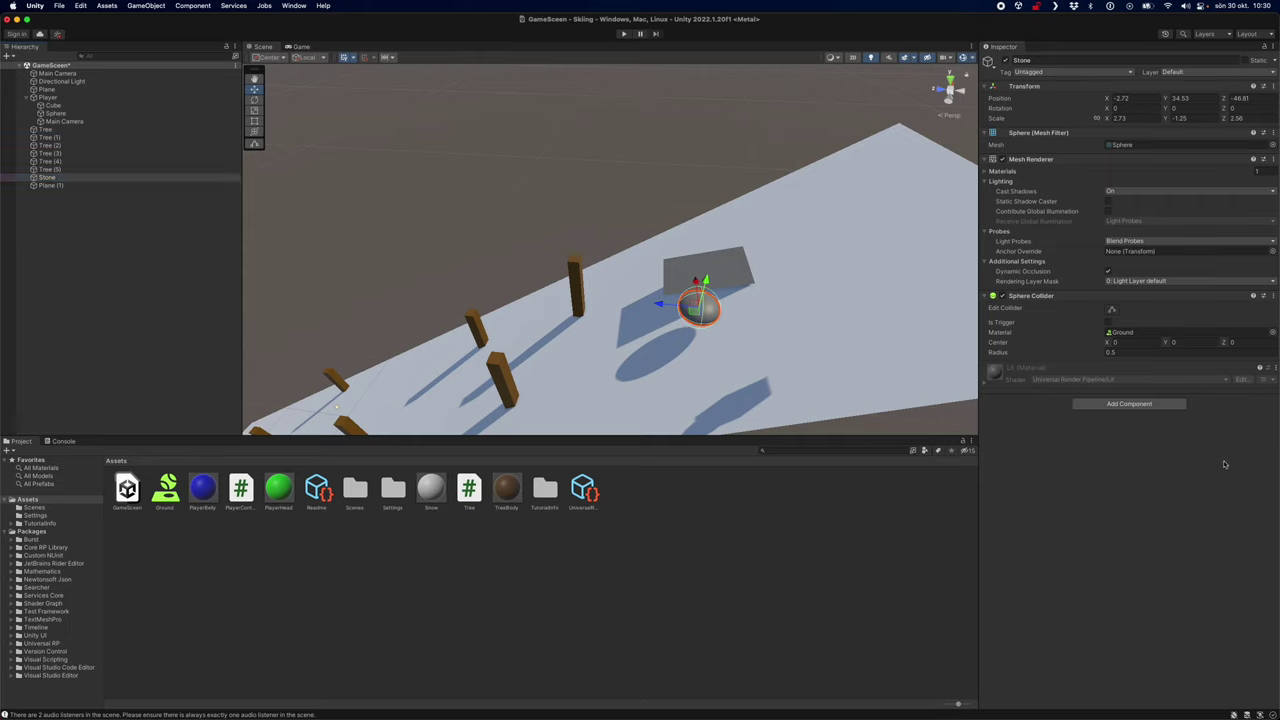
{"action": "left_click", "coordinate": [1110, 402]}
{"action": "type", "text": "rigi"}
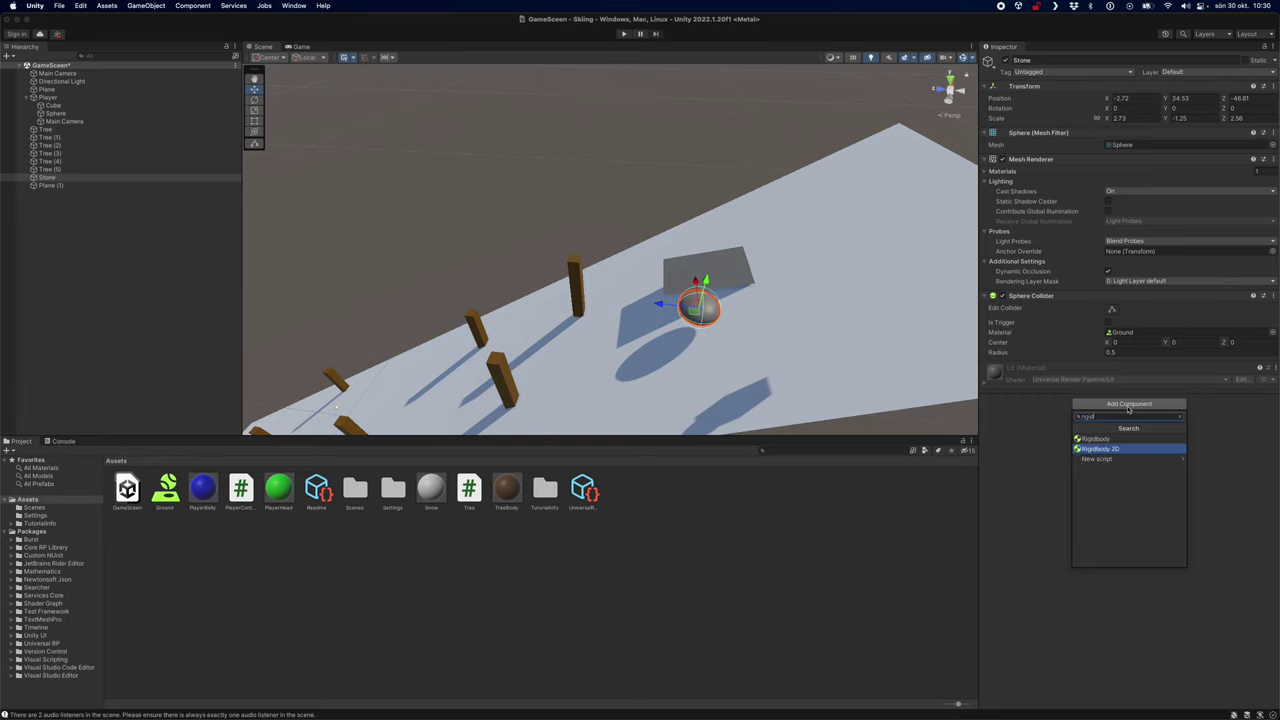
{"action": "key", "text": "Up"}
{"action": "key", "text": "Return"}
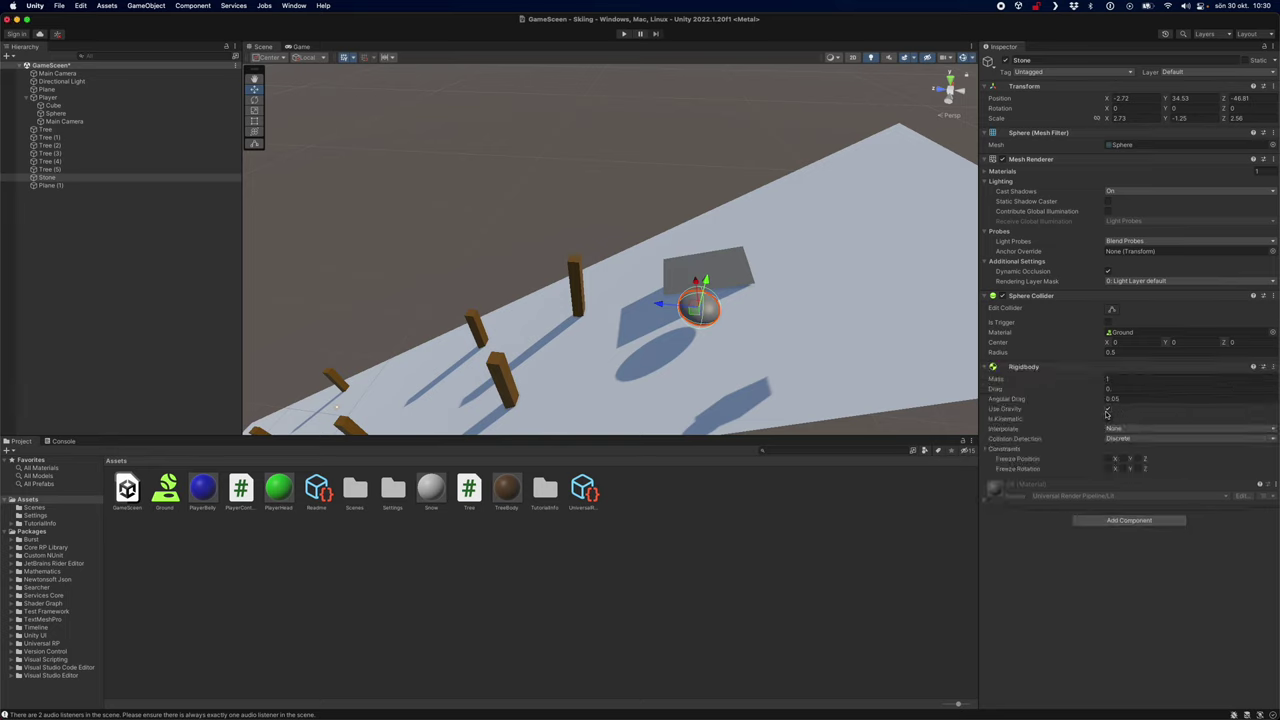
Play-test the rolling stone, then move it higher up the slope to Y 39.72
{"action": "left_click", "coordinate": [624, 34]}
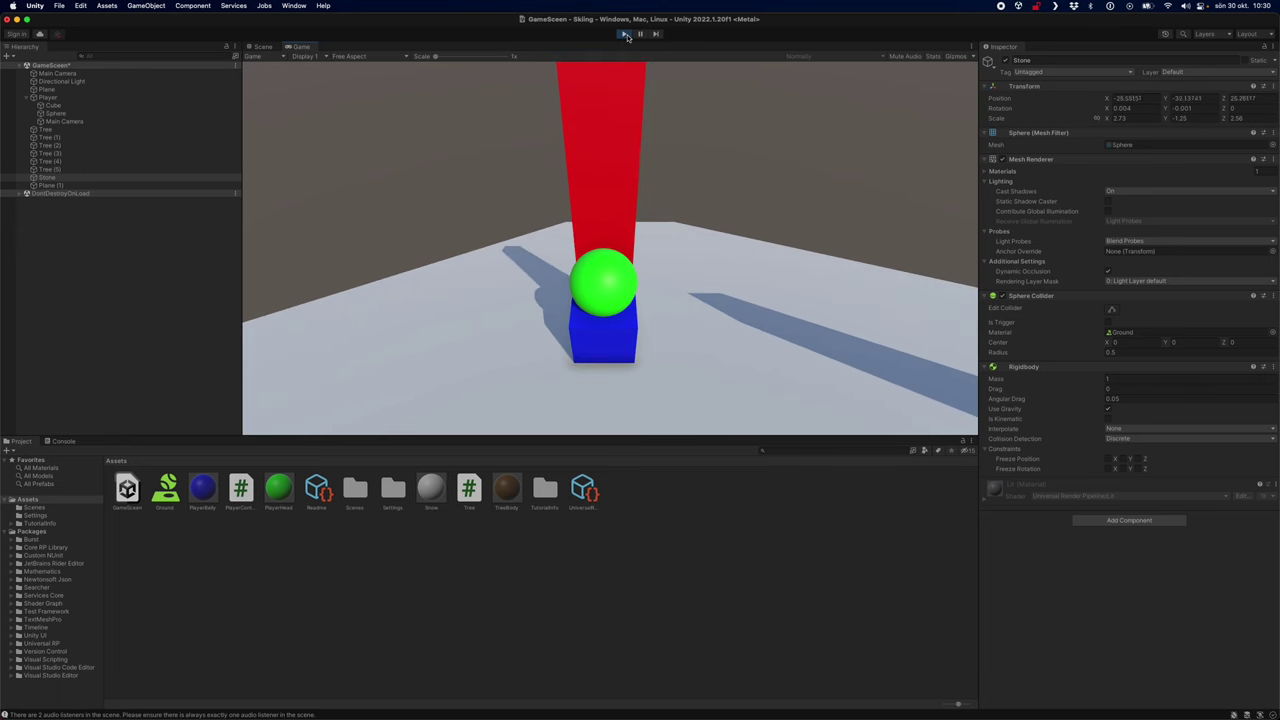
{"action": "left_click", "coordinate": [623, 34]}
{"action": "left_click_drag", "start_coordinate": [697, 310], "coordinate": [772, 214]}
{"action": "right_click_drag", "start_coordinate": [772, 214], "coordinate": [1011, 209]}
Push the Stone further up the slope along Z and lift it above the surface
{"action": "left_click", "coordinate": [713, 281]}
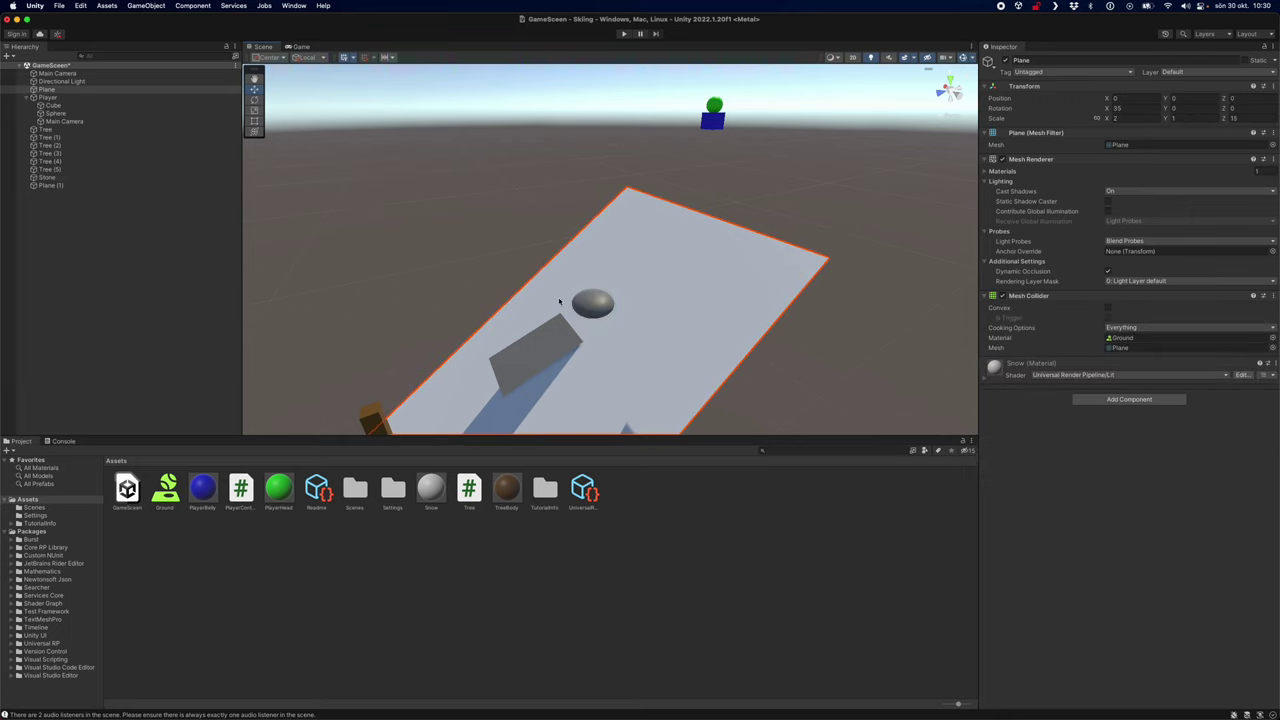
{"action": "left_click", "coordinate": [594, 303]}
{"action": "left_click_drag", "start_coordinate": [560, 318], "coordinate": [655, 279]}
{"action": "mouse_move", "coordinate": [698, 242]}
{"action": "left_mouse_down"}
{"action": "mouse_move", "coordinate": [700, 203]}
{"action": "mouse_move", "coordinate": [690, 228]}
{"action": "left_mouse_up"}
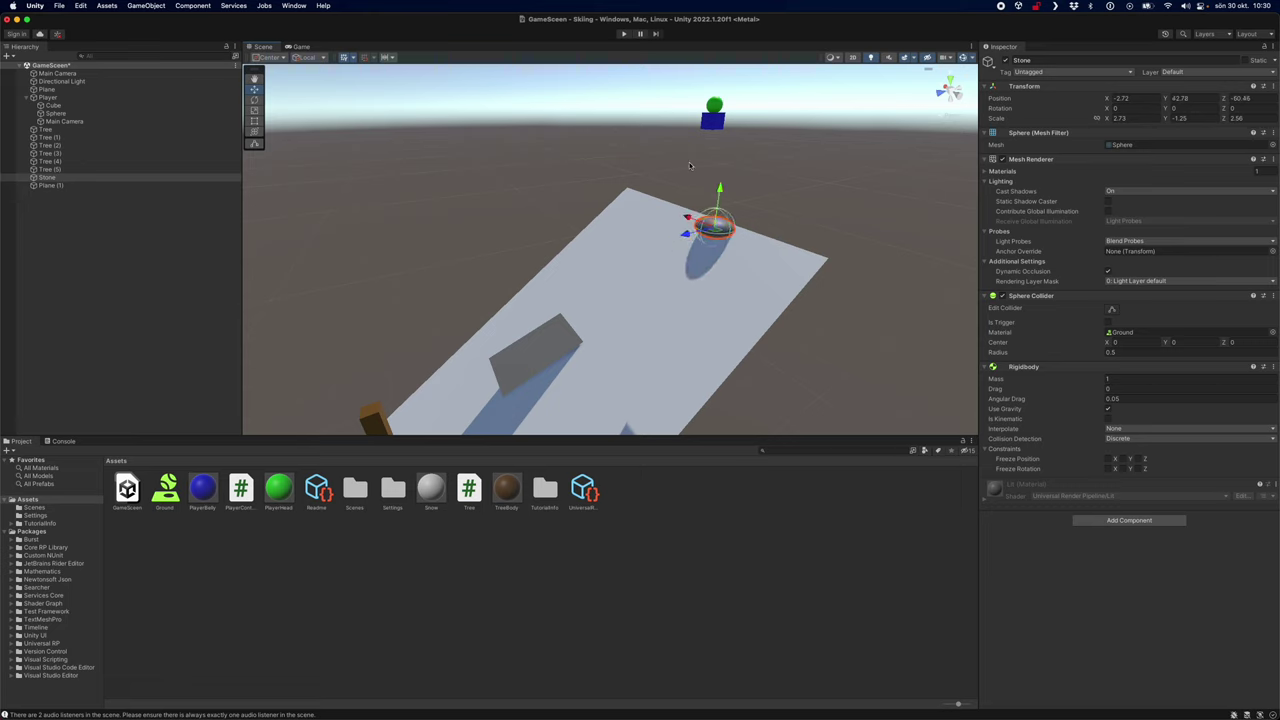
Set the Stone's Position Y to about 43.12, undoing an accidental body cube move
{"action": "left_click", "coordinate": [1172, 98]}
{"action": "left_click_drag", "start_coordinate": [1170, 100], "coordinate": [1169, 120]}
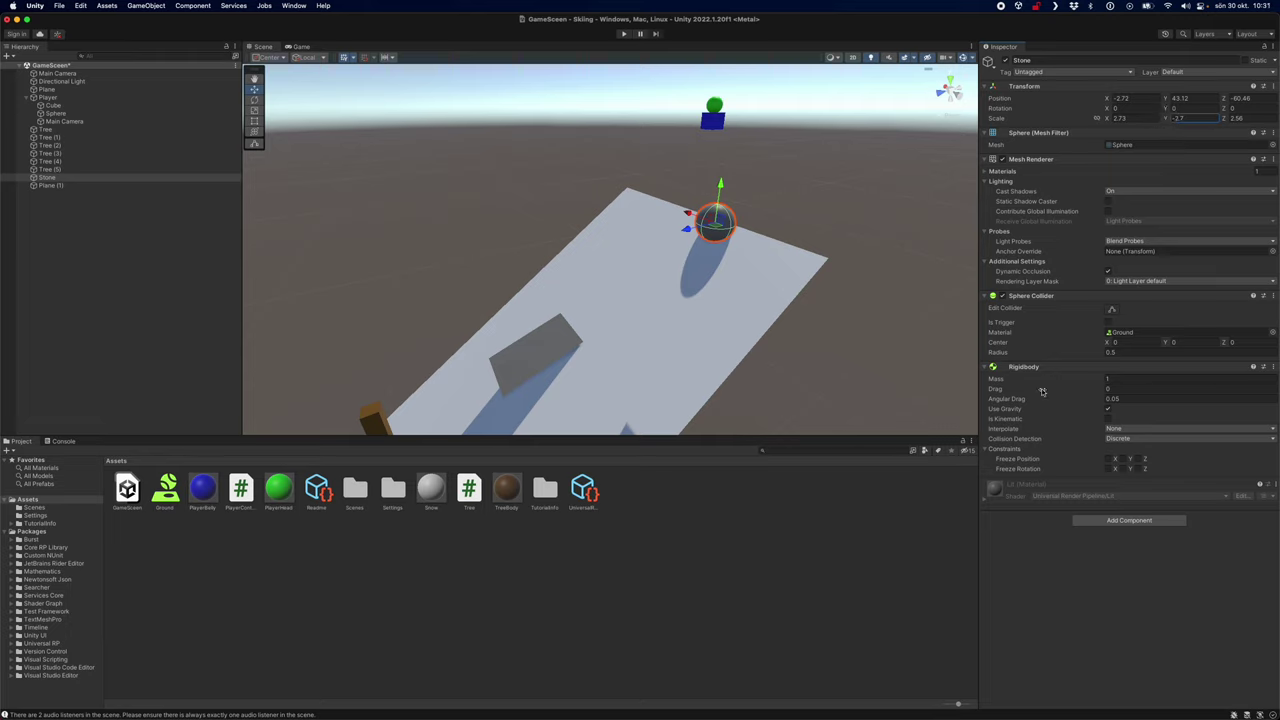
{"action": "left_click", "coordinate": [714, 122]}
{"action": "mouse_move", "coordinate": [688, 127]}
{"action": "left_mouse_down"}
{"action": "mouse_move", "coordinate": [637, 127]}
{"action": "mouse_move", "coordinate": [667, 127]}
{"action": "left_mouse_up"}
{"action": "key", "text": "super+z"}
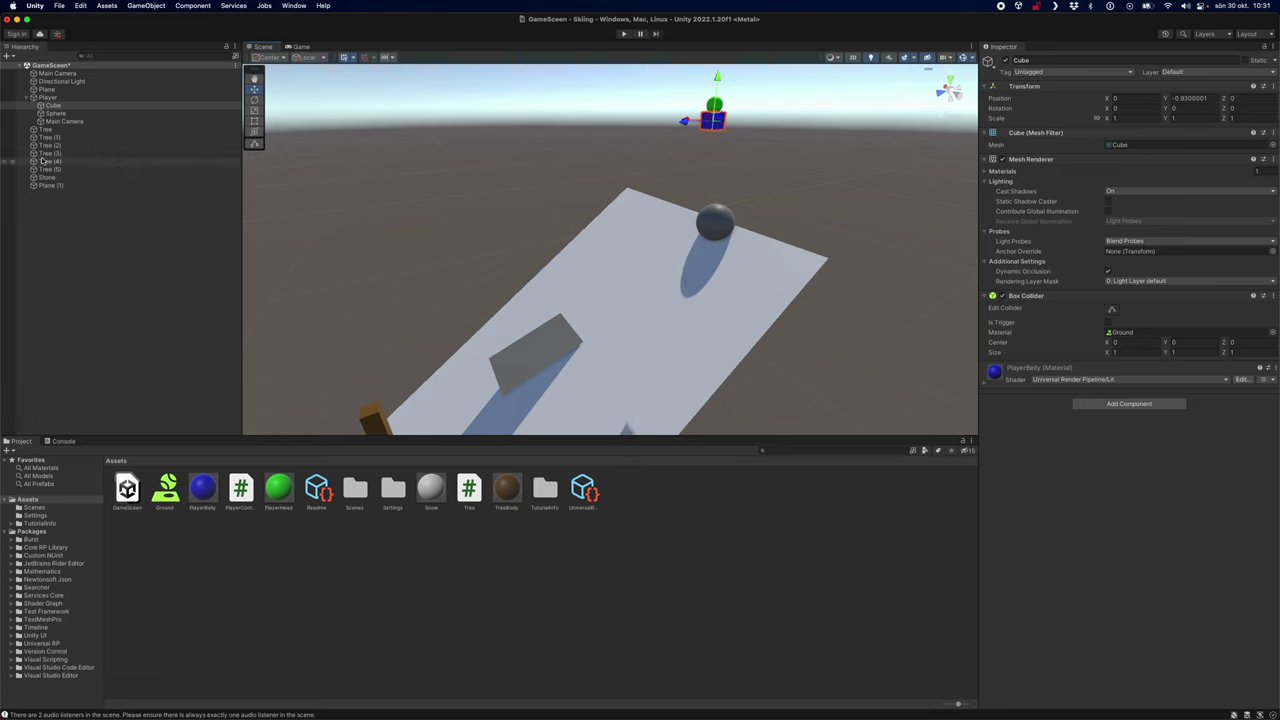
Lower the Player onto the slope and shift it along Z toward the stone
{"action": "left_click", "coordinate": [55, 98]}
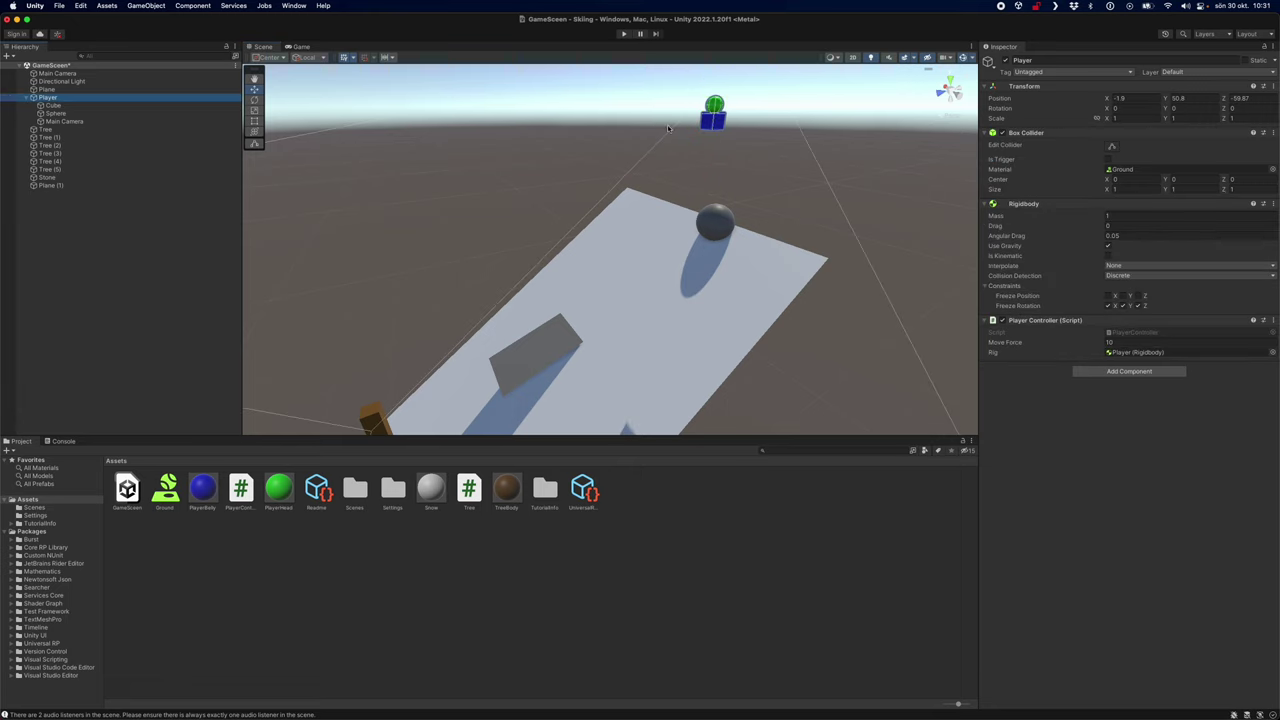
{"action": "left_click", "coordinate": [705, 121]}
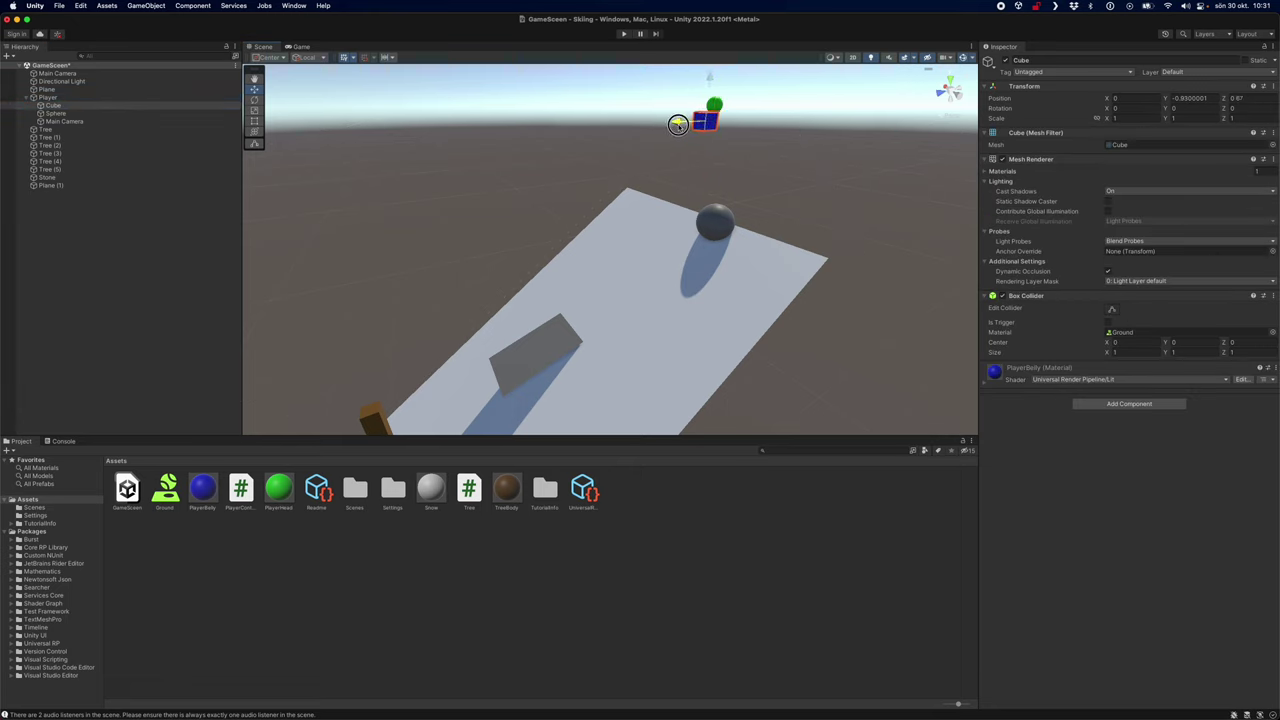
{"action": "left_click", "coordinate": [45, 97]}
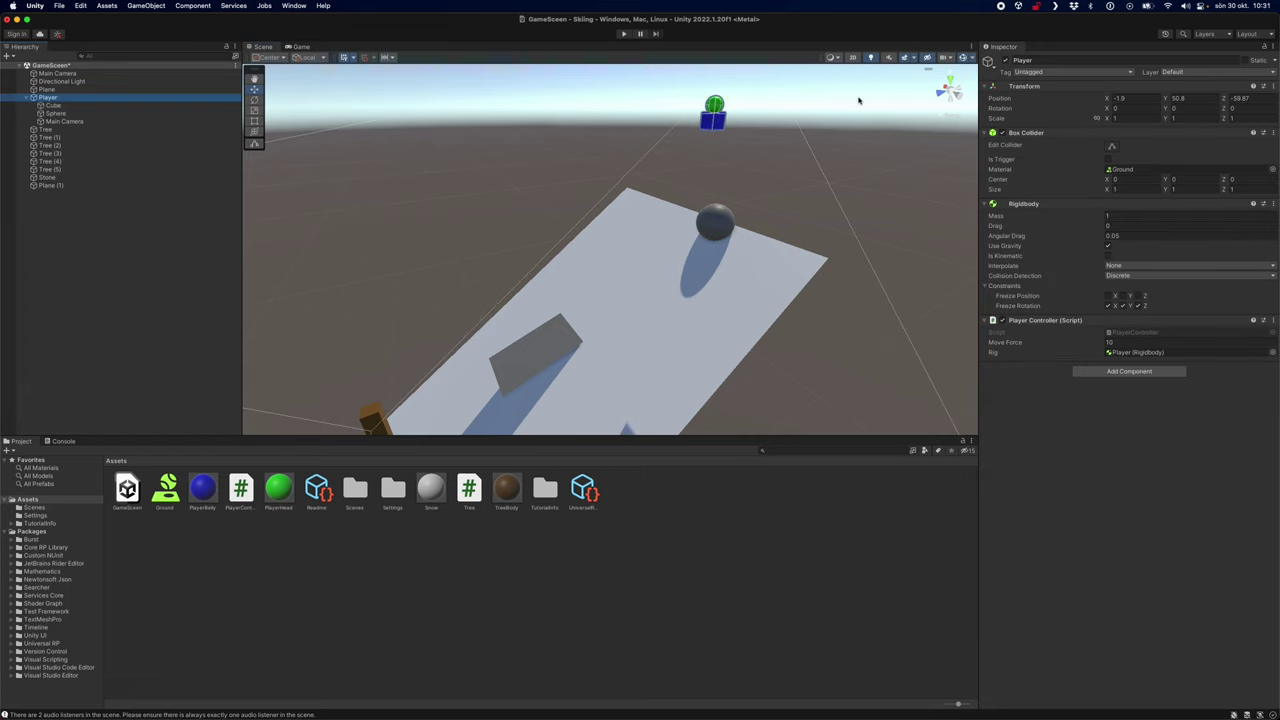
{"action": "left_click_drag", "start_coordinate": [1166, 113], "coordinate": [1105, 99]}
{"action": "left_click_drag", "start_coordinate": [1229, 98], "coordinate": [1158, 101]}
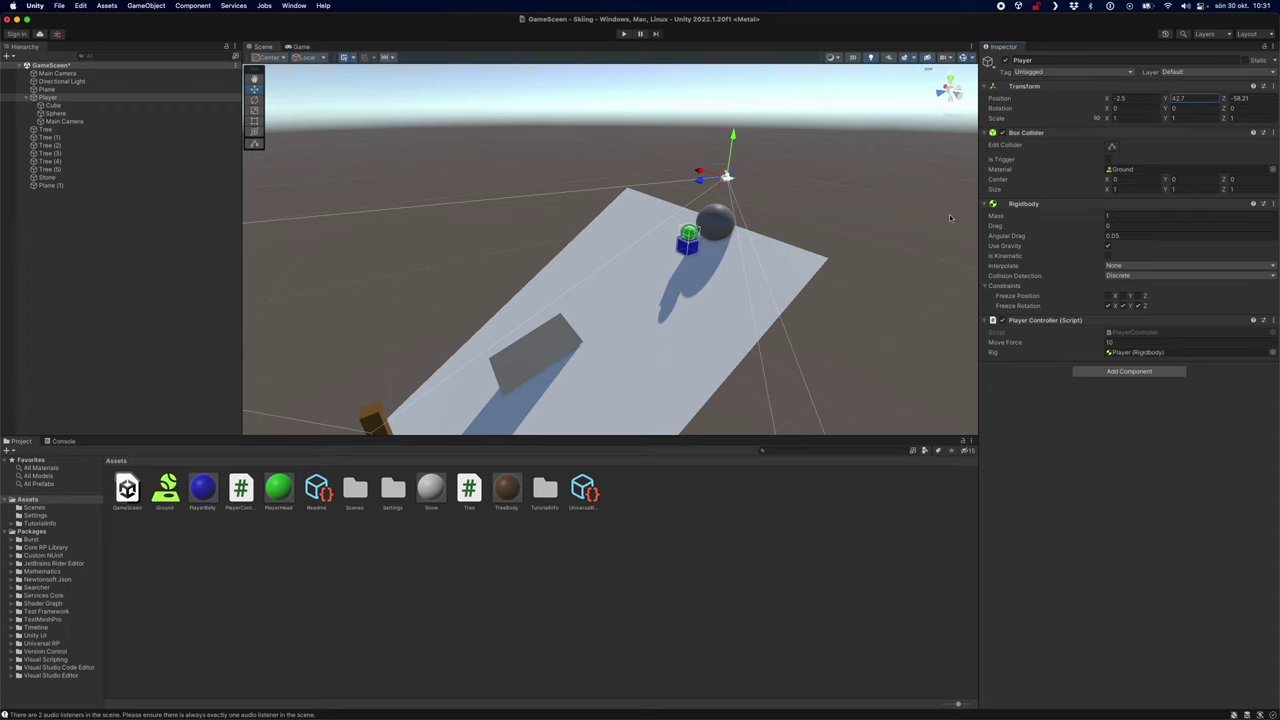
Move the ramp to a new spot on the slope and play-test the scene
{"action": "left_click", "coordinate": [533, 354]}
{"action": "left_click_drag", "start_coordinate": [535, 320], "coordinate": [545, 336]}
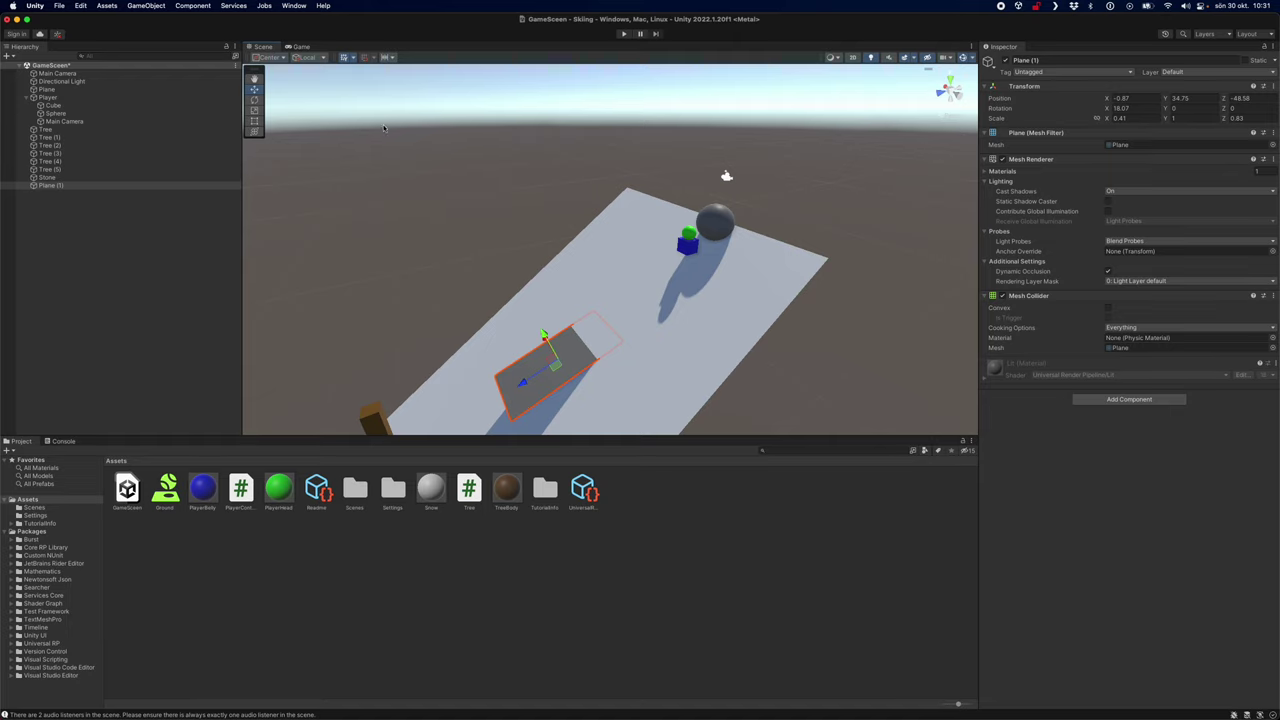
{"action": "left_click", "coordinate": [623, 34]}
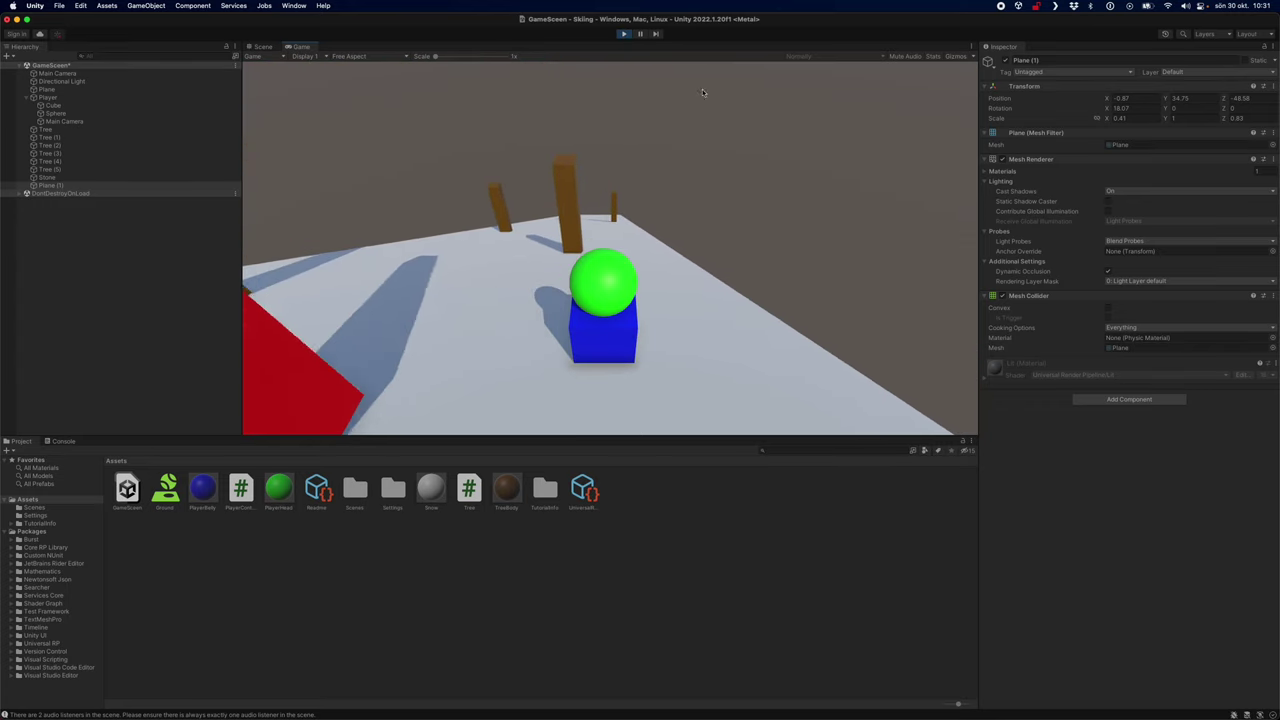
{"action": "left_click", "coordinate": [623, 34]}
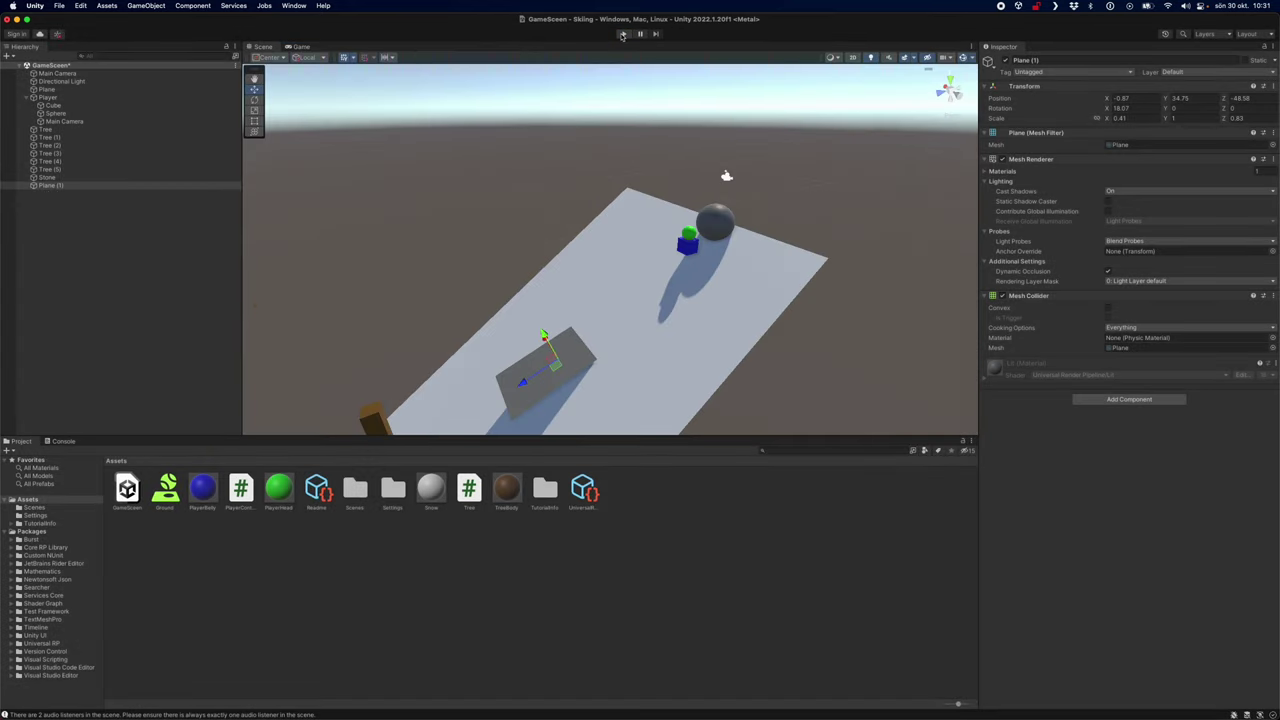
{"action": "left_click", "coordinate": [735, 231]}
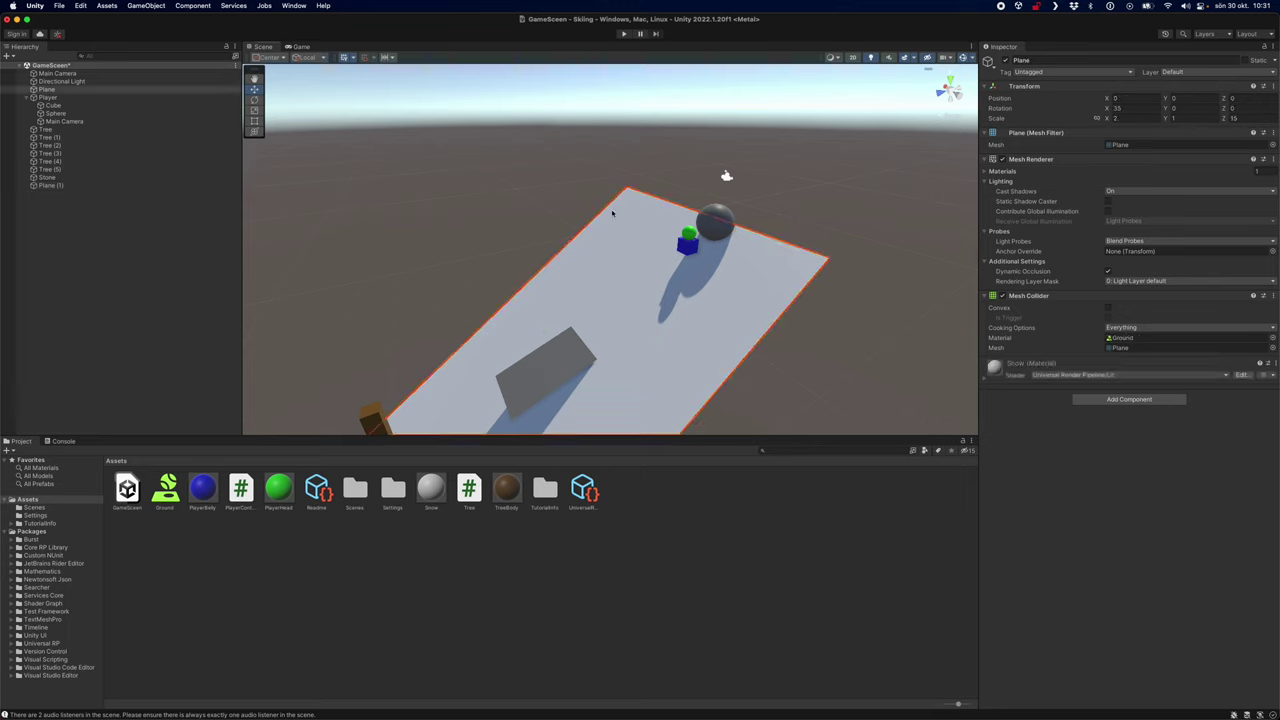
{"action": "left_click", "coordinate": [727, 176]}
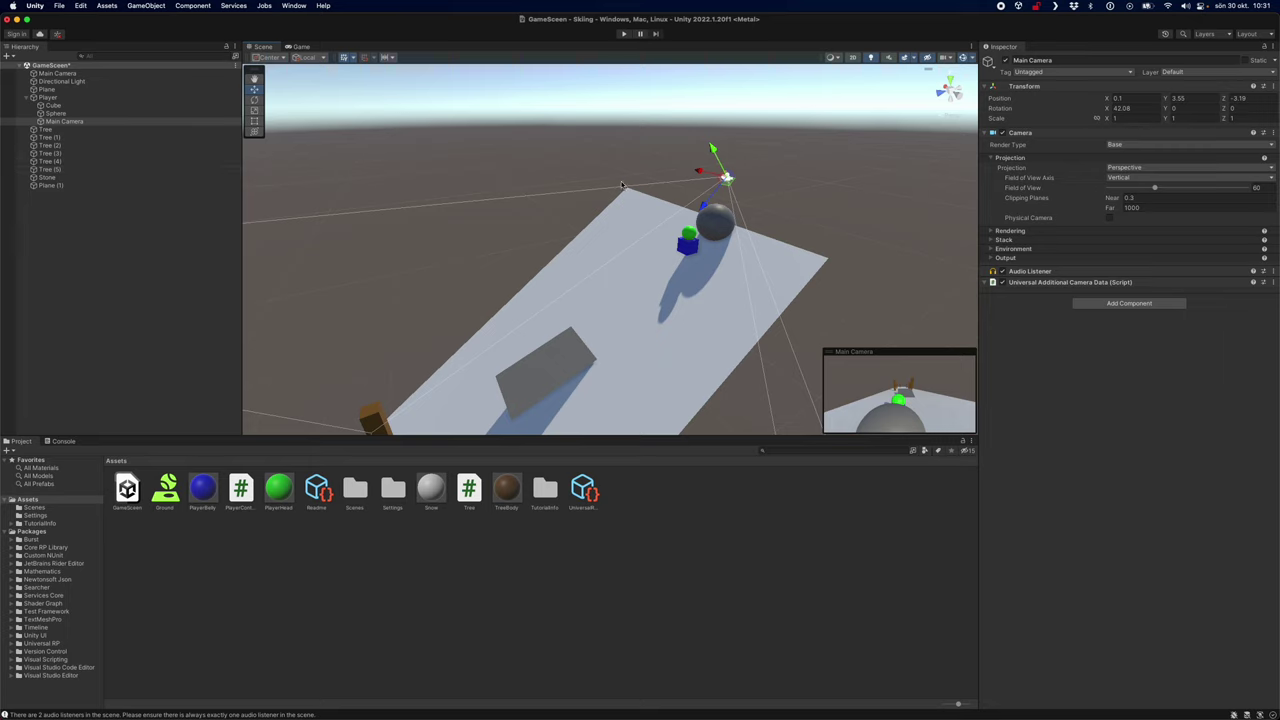
Raise the follow camera higher and further back, undoing an accidental body cube move
{"action": "left_click_drag", "start_coordinate": [710, 196], "coordinate": [727, 110]}
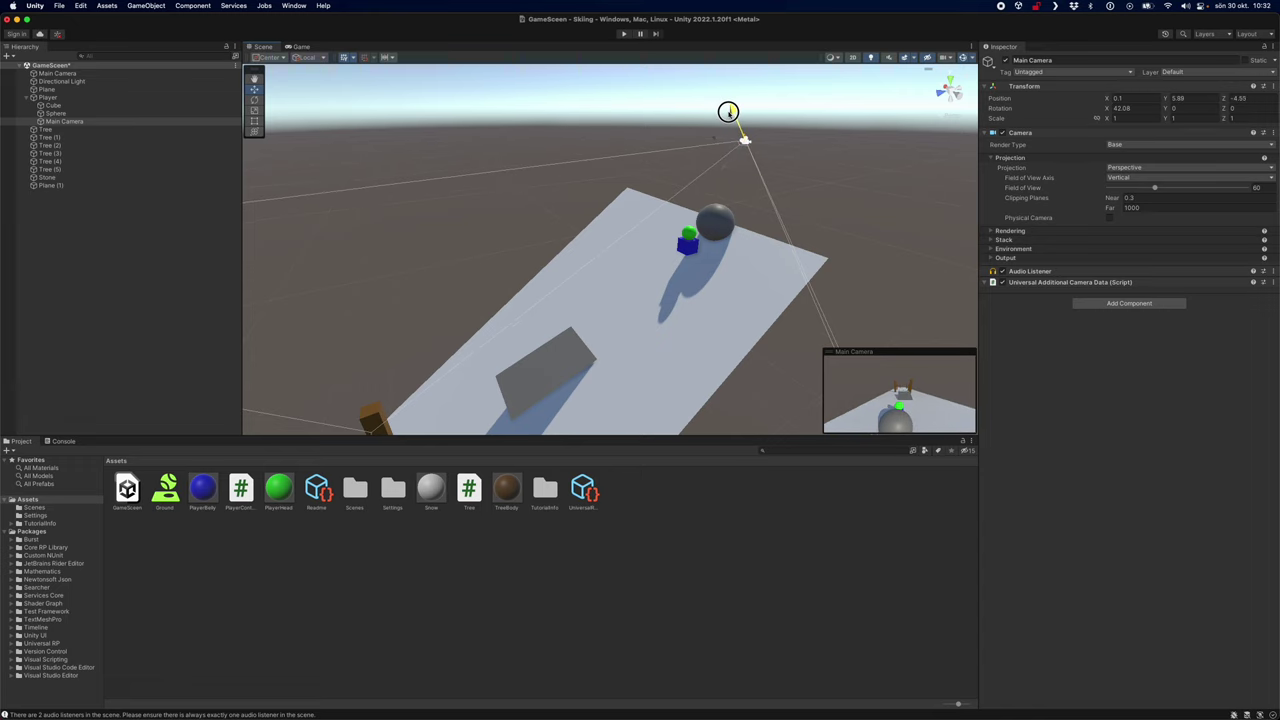
{"action": "left_click", "coordinate": [720, 231]}
{"action": "left_click", "coordinate": [688, 242]}
{"action": "left_click_drag", "start_coordinate": [684, 243], "coordinate": [637, 271]}
{"action": "key", "text": "super+z"}
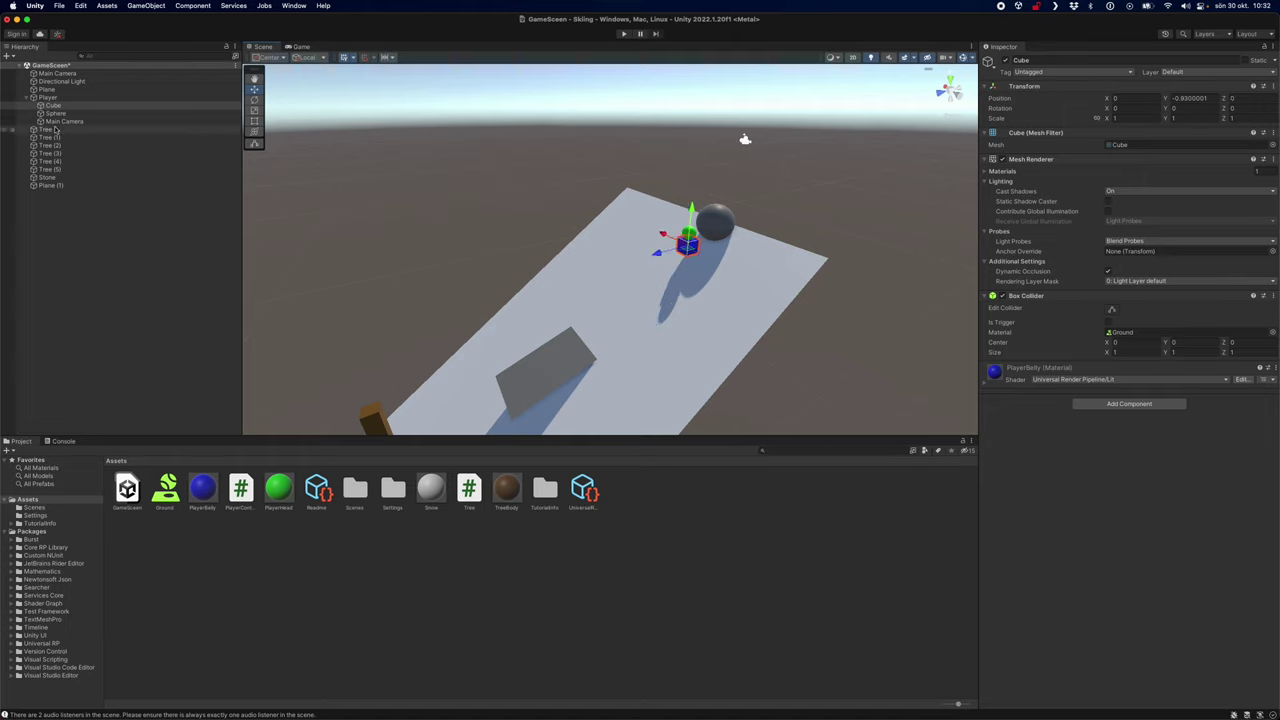
Lower the whole Player slightly to Y 40.8, Z -56.8 on the slope
{"action": "left_click", "coordinate": [47, 97]}
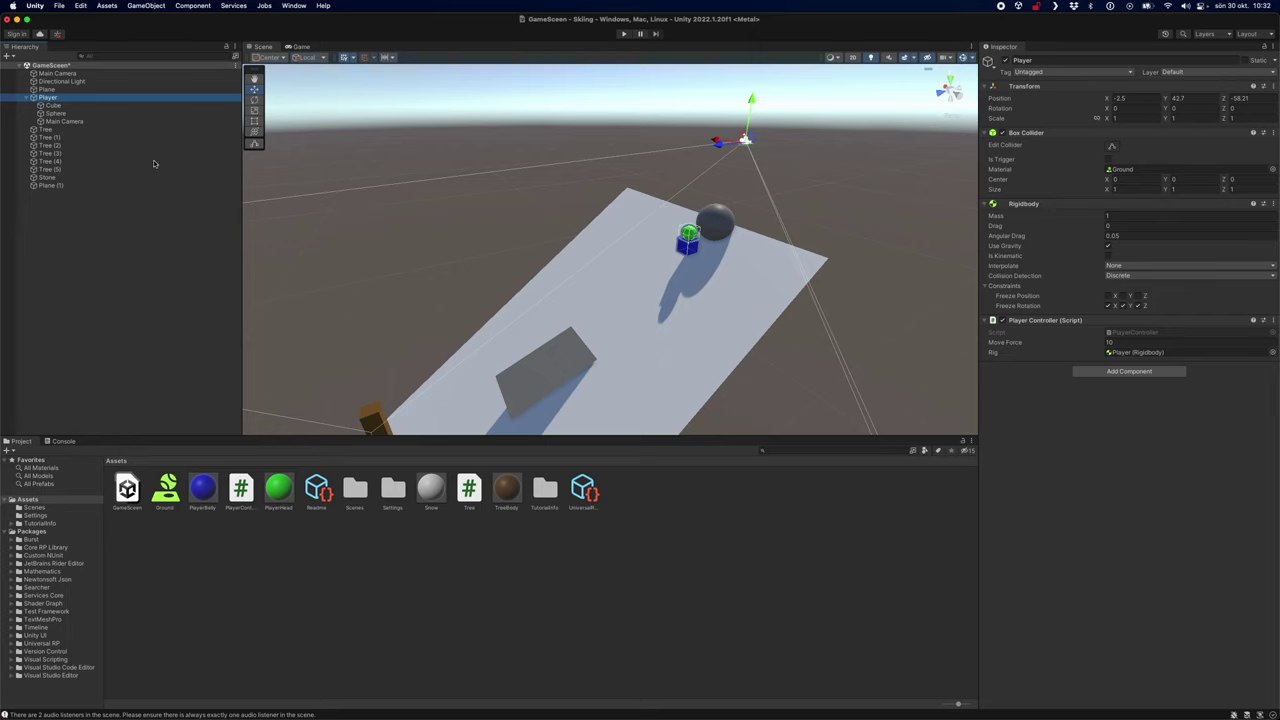
{"action": "left_click", "coordinate": [136, 114]}
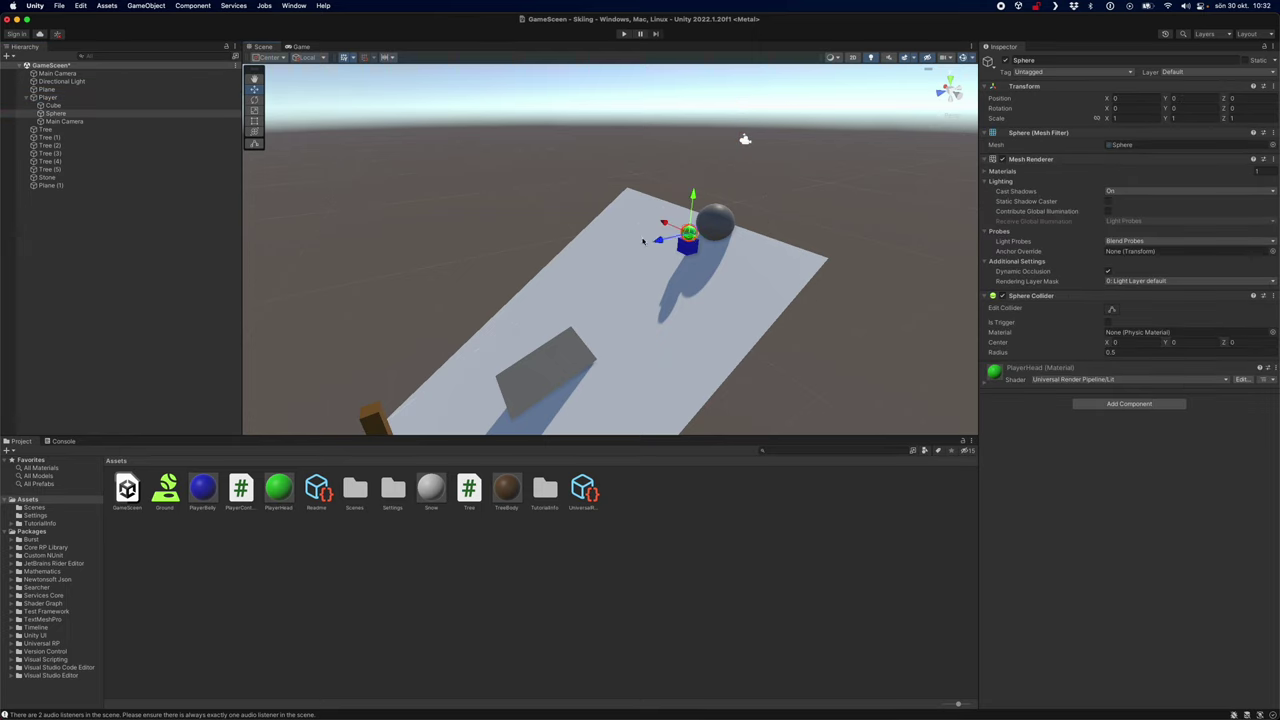
{"action": "left_click", "coordinate": [47, 97]}
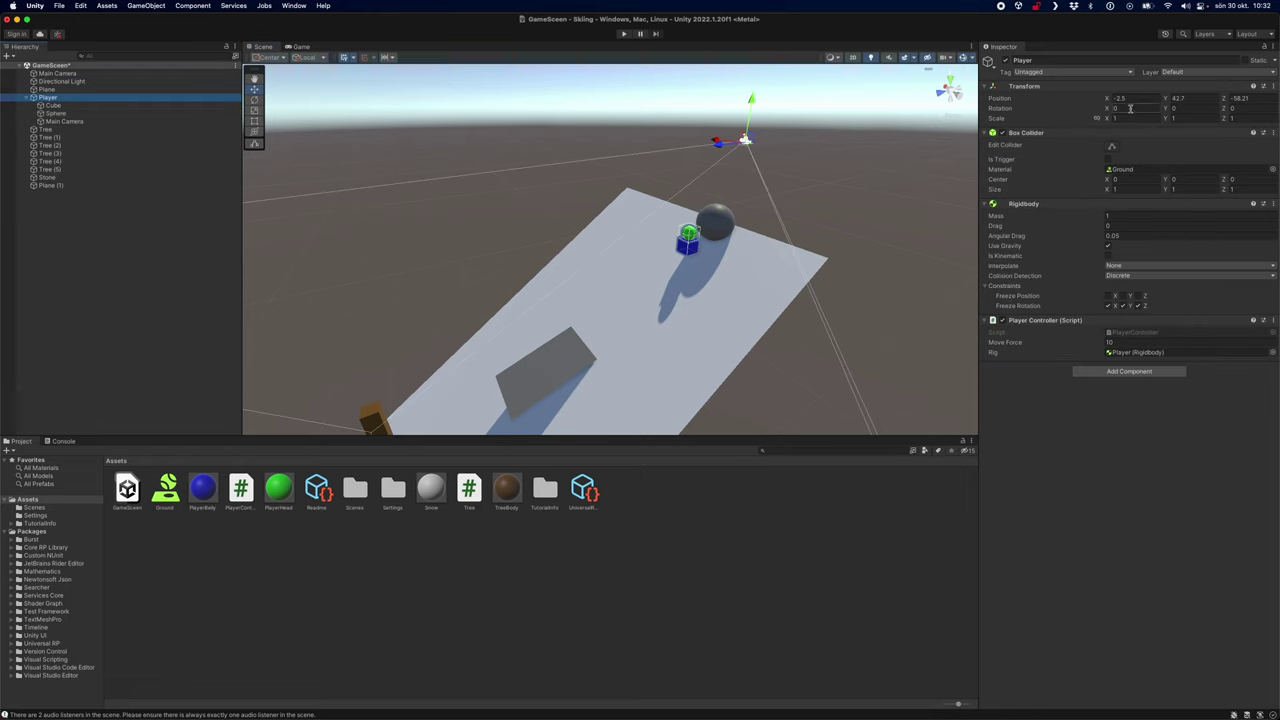
{"action": "mouse_move", "coordinate": [1165, 98]}
{"action": "left_mouse_down"}
{"action": "mouse_move", "coordinate": [1152, 100]}
{"action": "mouse_move", "coordinate": [1227, 97]}
{"action": "mouse_move", "coordinate": [1164, 100]}
{"action": "left_mouse_up"}
Stretch the snow slope Plane to Scale Z 100
{"action": "left_click", "coordinate": [801, 265]}
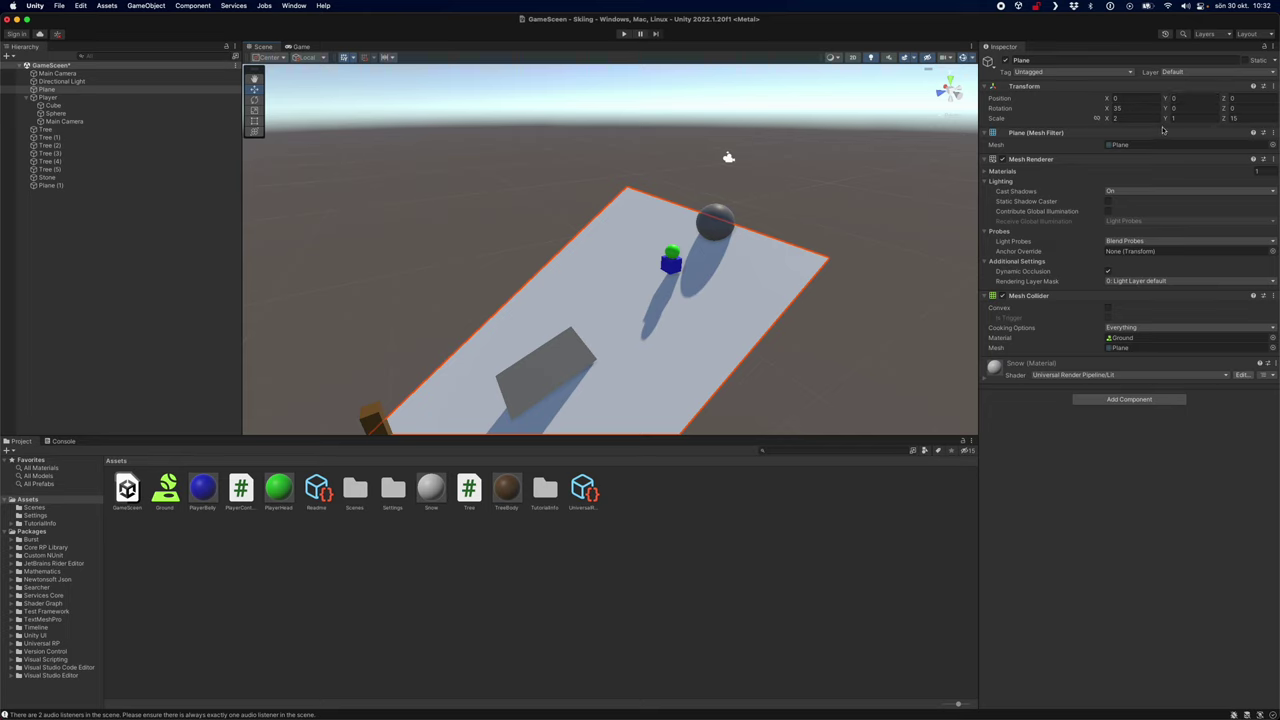
{"action": "left_click", "coordinate": [1236, 118]}
{"action": "type", "text": "100"}
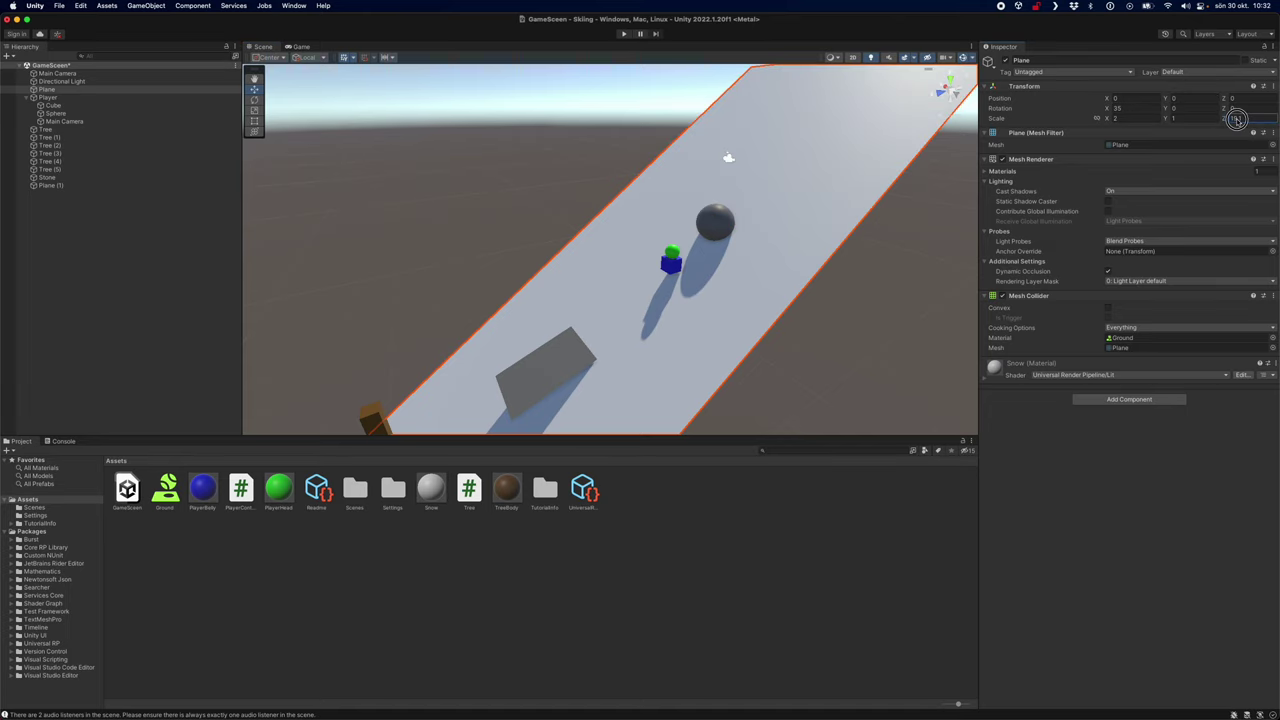
{"action": "scroll", "coordinate": [903, 263], "scroll_direction": "down", "scroll_amount": 2}
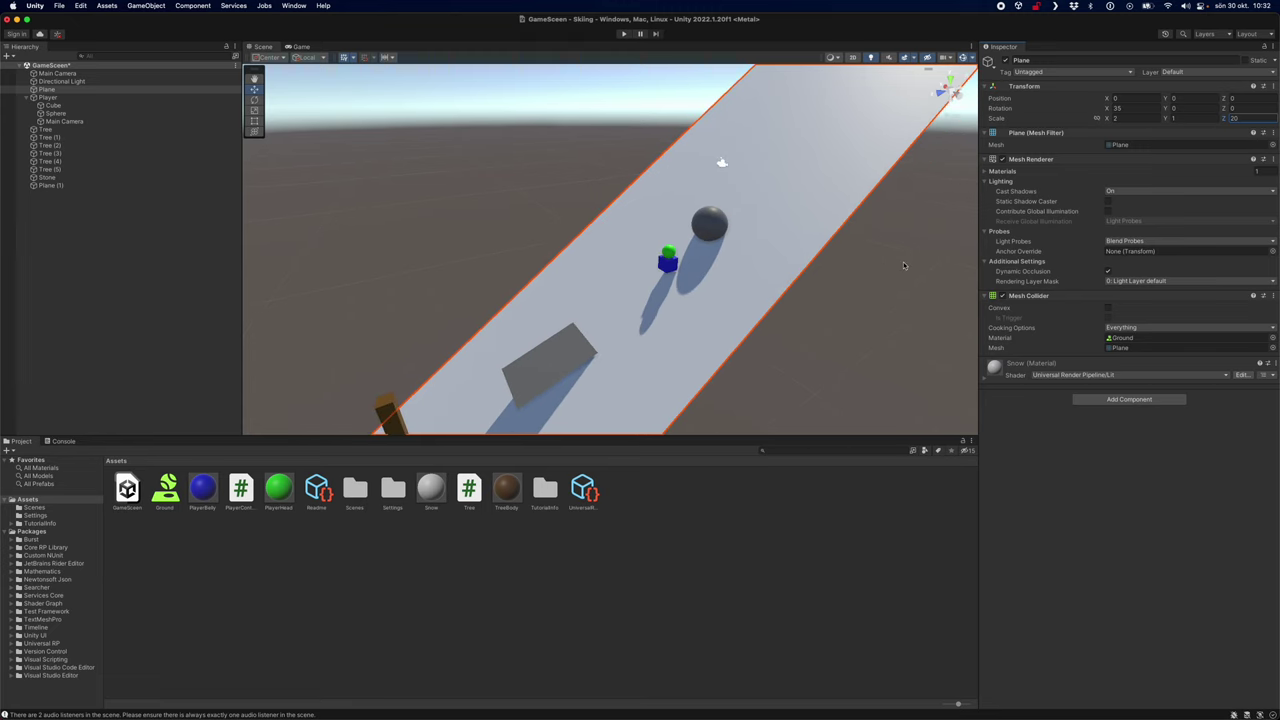
{"action": "scroll", "coordinate": [903, 261], "scroll_direction": "down", "scroll_amount": 3}
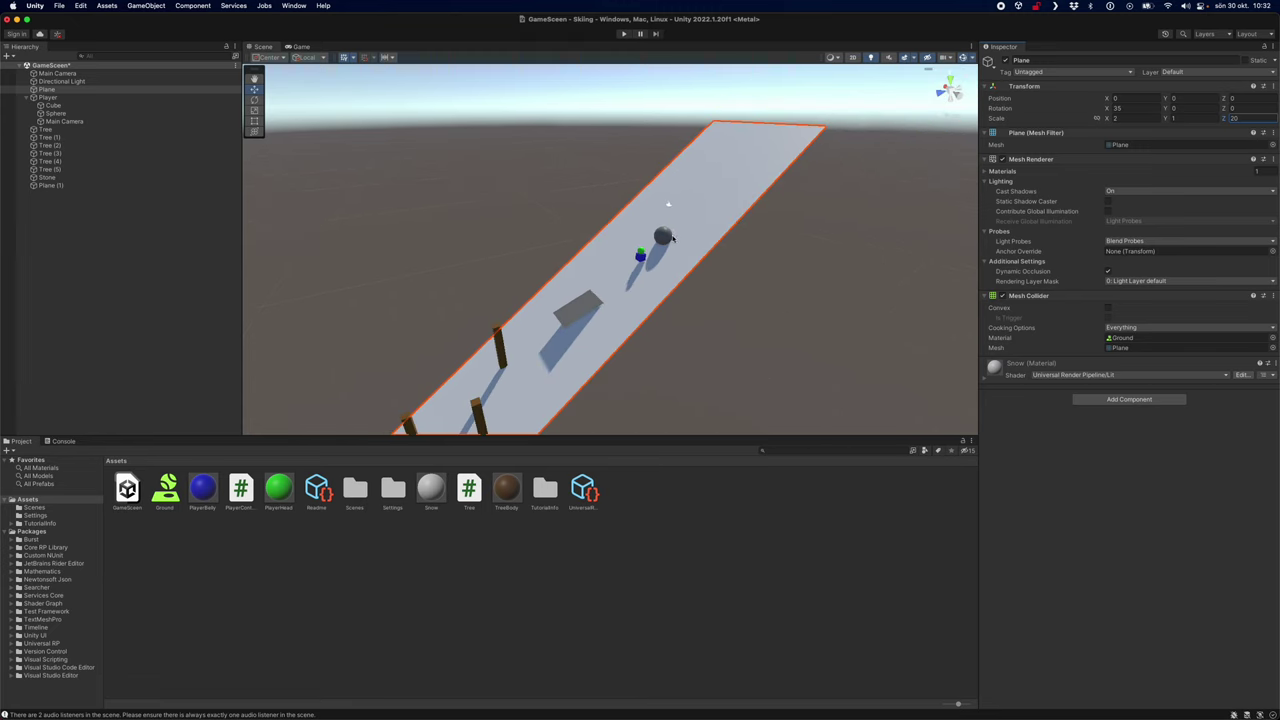
Move the Stone and Player up to the slope's far end (Player Y 52.79, Z -73.03) and play-test
{"action": "left_click", "coordinate": [664, 236]}
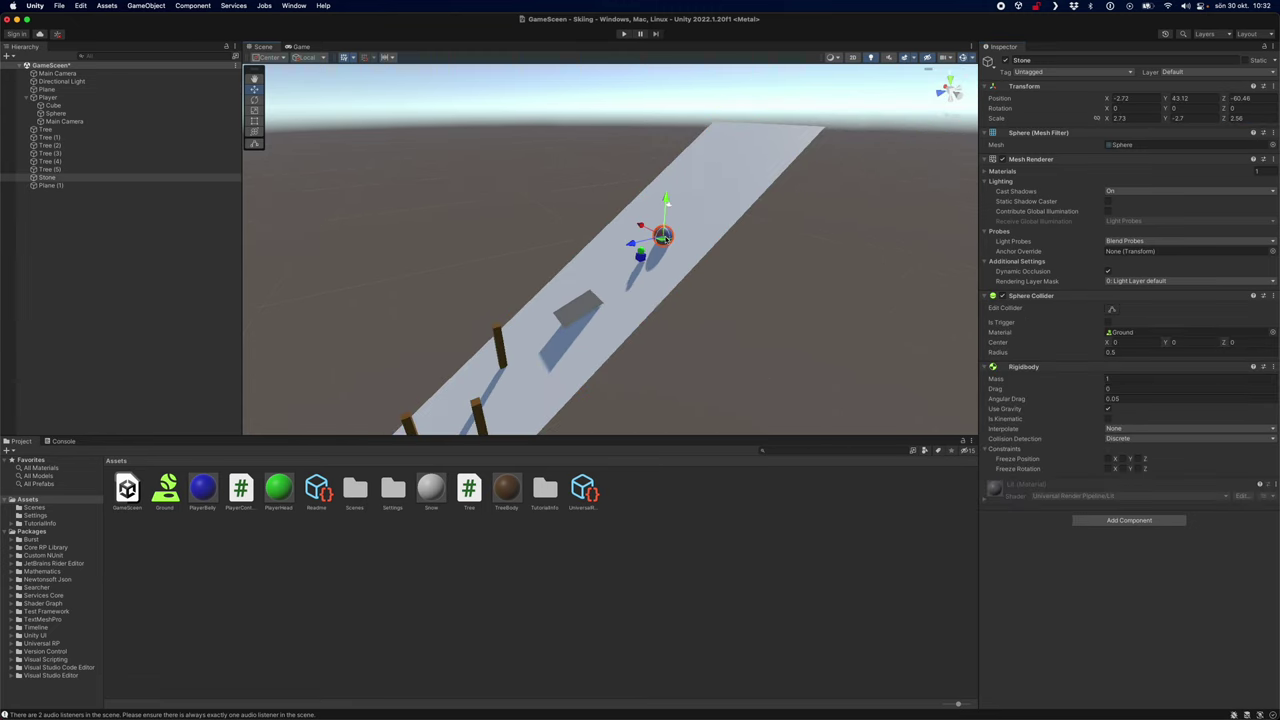
{"action": "left_click_drag", "start_coordinate": [660, 238], "coordinate": [751, 131]}
{"action": "left_click", "coordinate": [46, 97]}
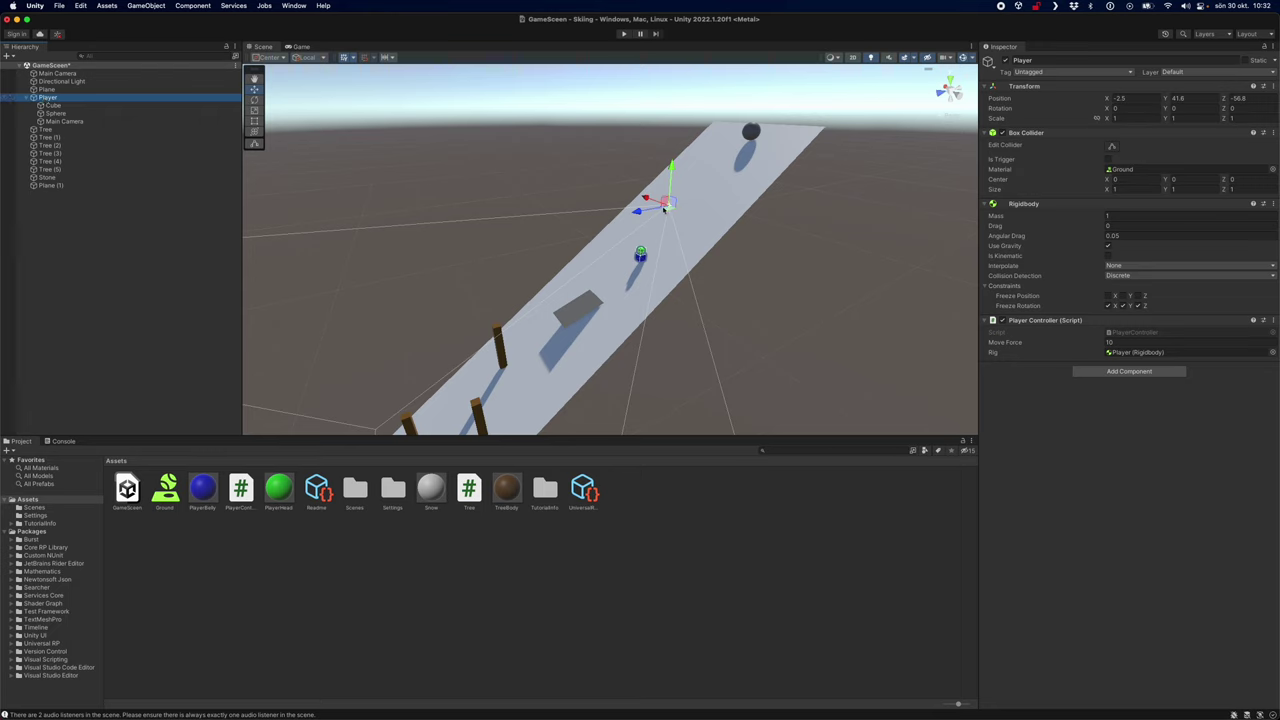
{"action": "left_click_drag", "start_coordinate": [667, 209], "coordinate": [715, 104]}
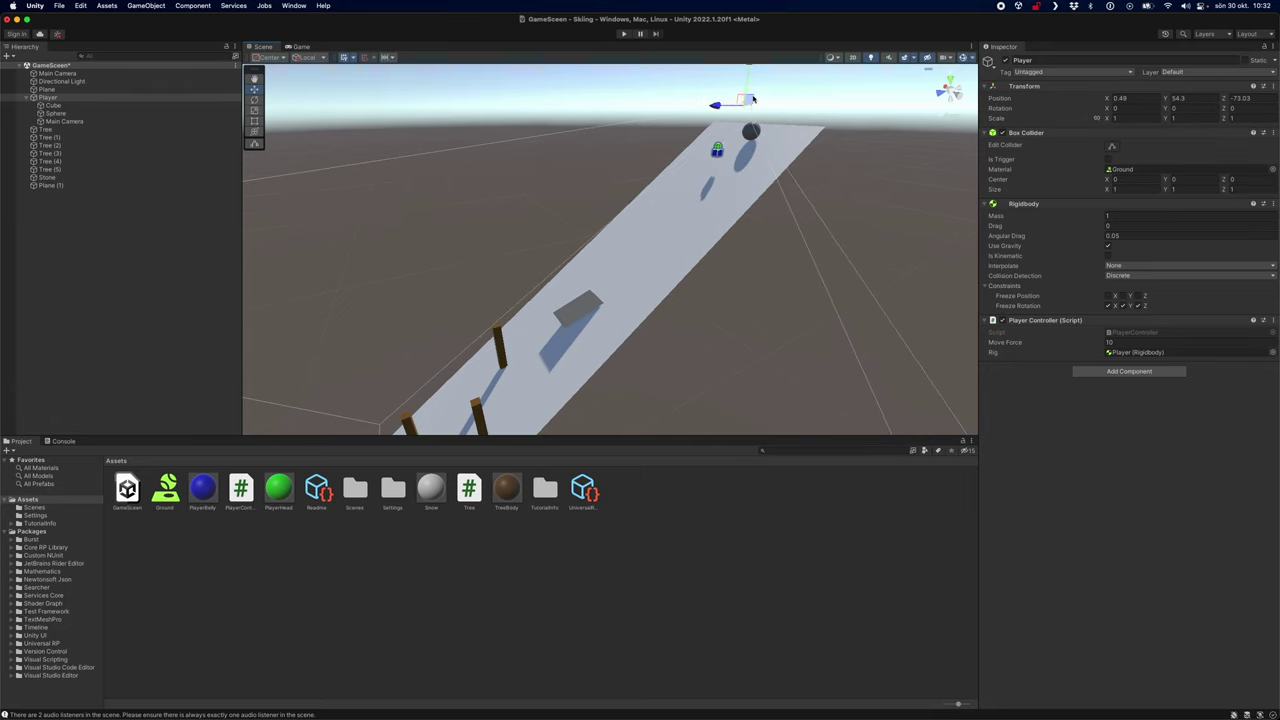
{"action": "left_click_drag", "start_coordinate": [748, 72], "coordinate": [748, 84]}
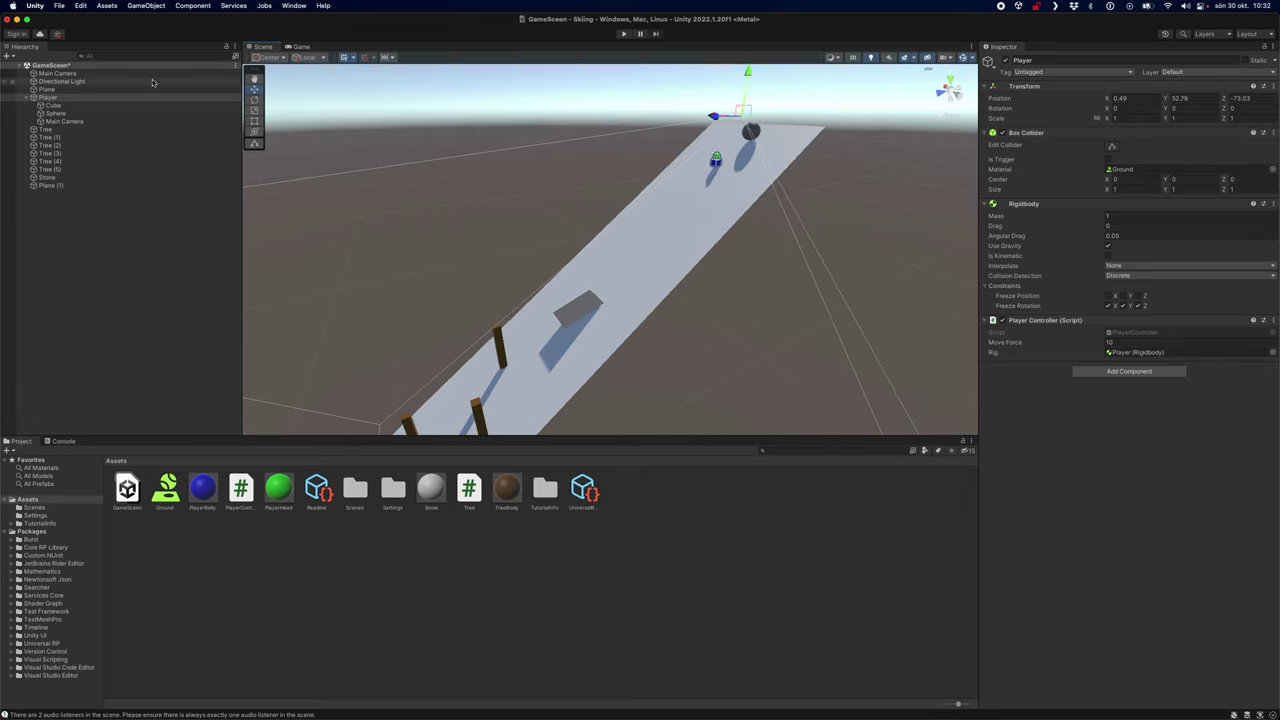
{"action": "left_click", "coordinate": [624, 34]}
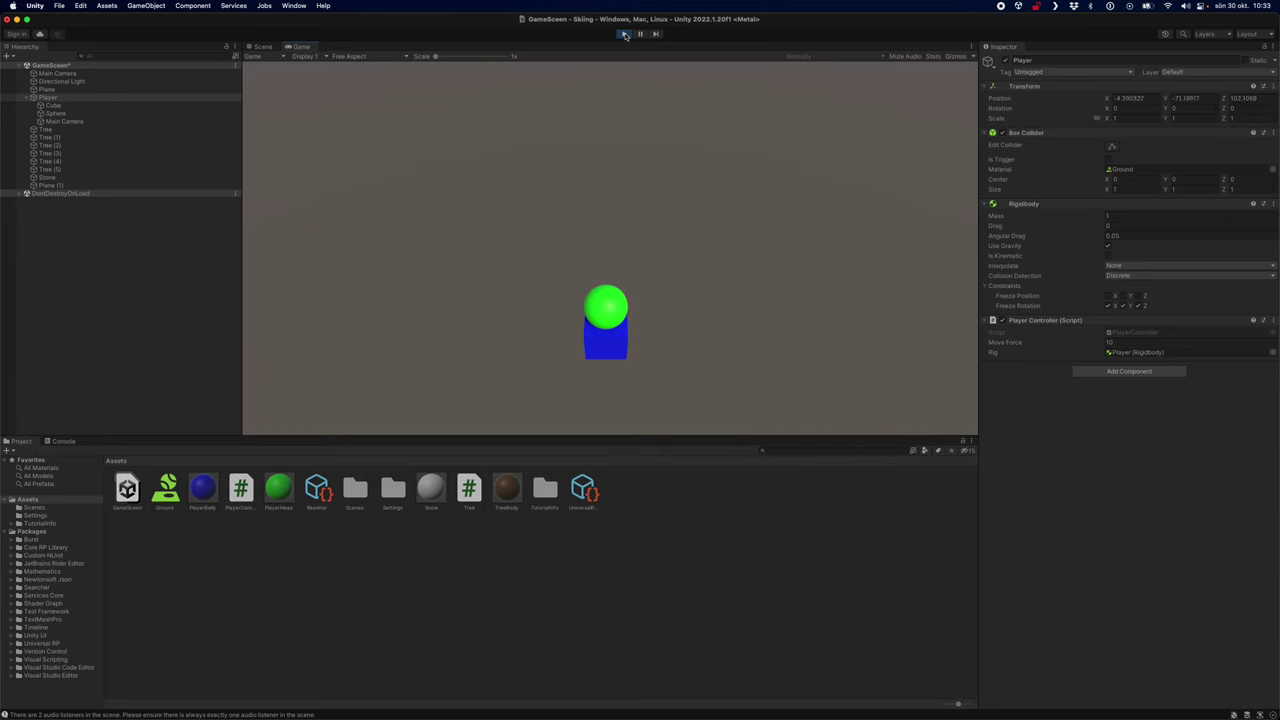
{"action": "left_click", "coordinate": [625, 34]}
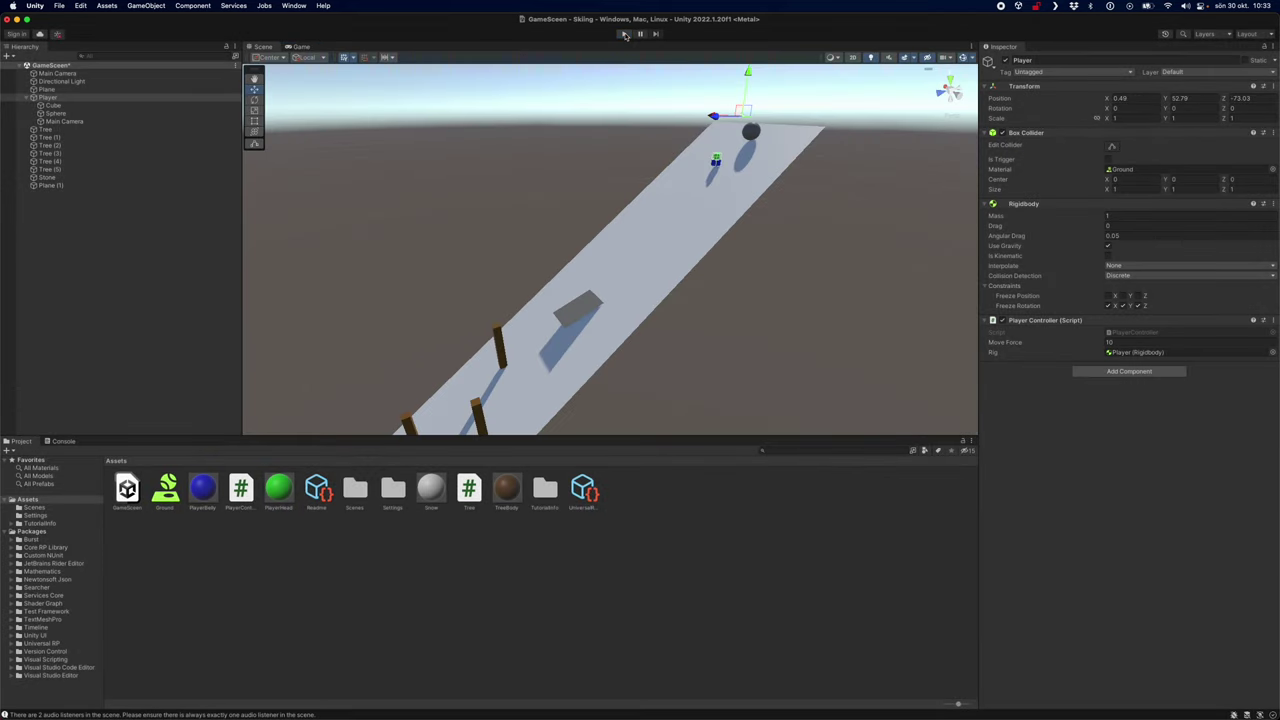